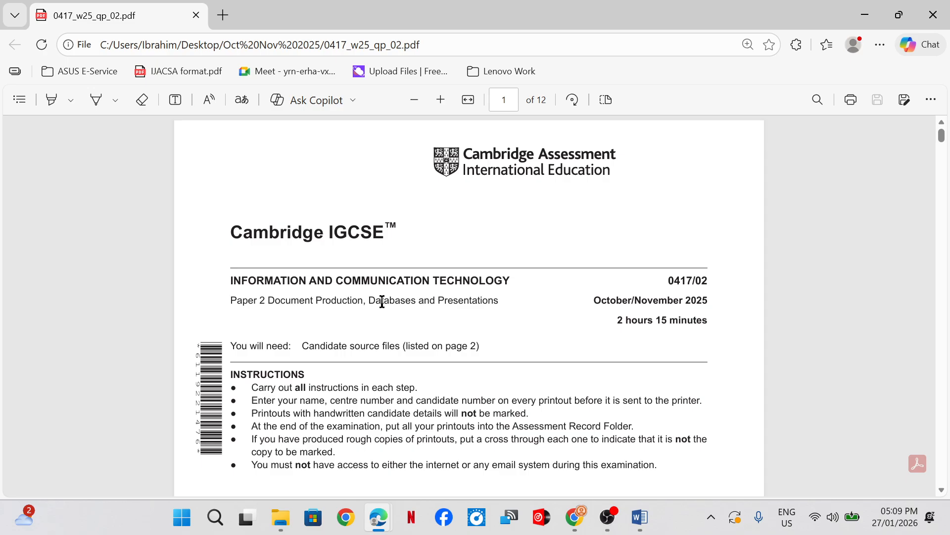
# Step: Look through the 0417_w25_qp_02.pdf exam paper to find Task 3 – Database and question 15 on page 5
pyautogui.doubleClick(382, 301)
pyautogui.click(496, 357)
pyautogui.scroll(-1, 498, 358)
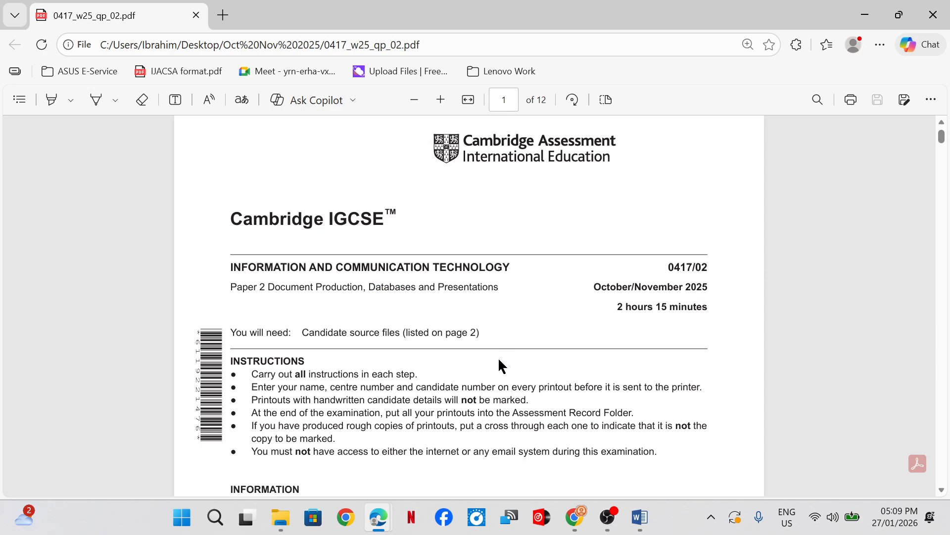
pyautogui.scroll(-20, 498, 358)
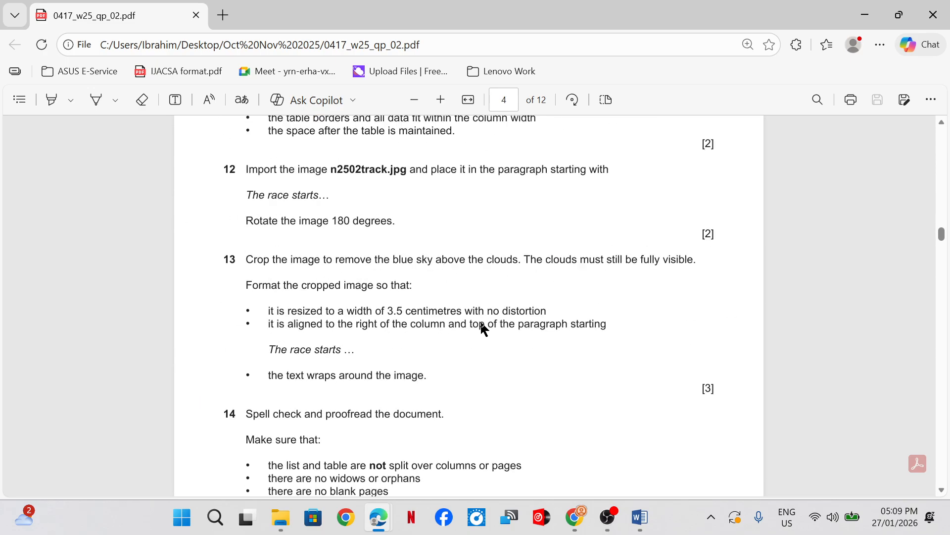
pyautogui.scroll(-15, 482, 329)
pyautogui.scroll(5, 481, 324)
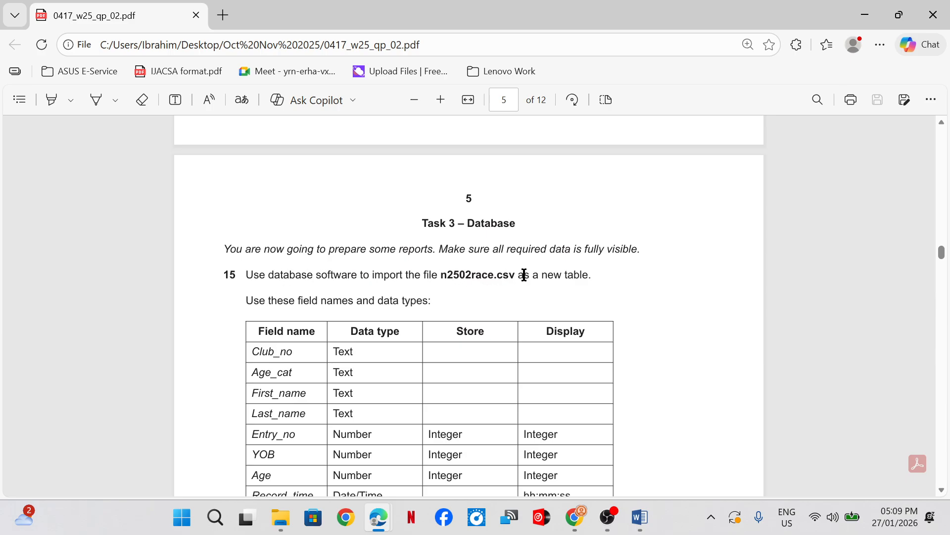
# Step: Switch to Access 2016, create a blank desktop database and close its default empty table
pyautogui.click(214, 517)
pyautogui.write('ac')
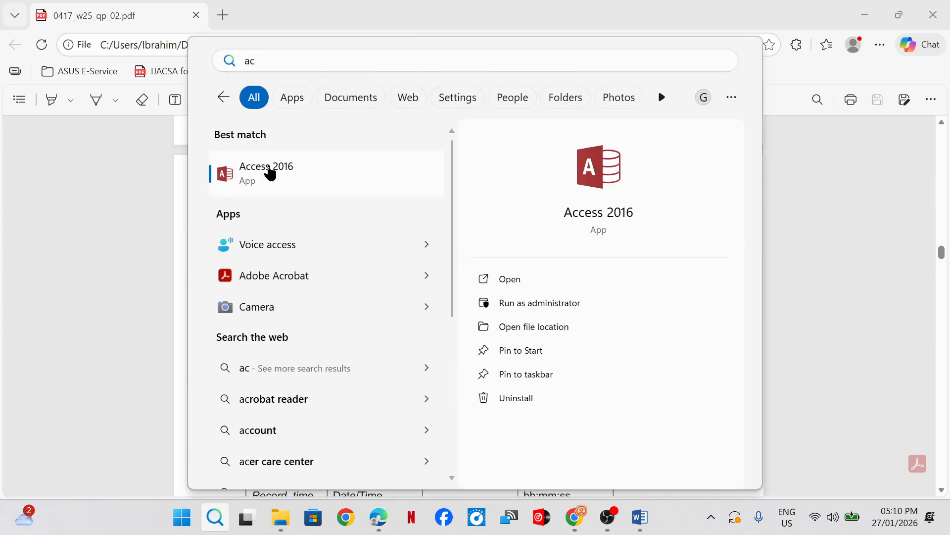
pyautogui.click(270, 171)
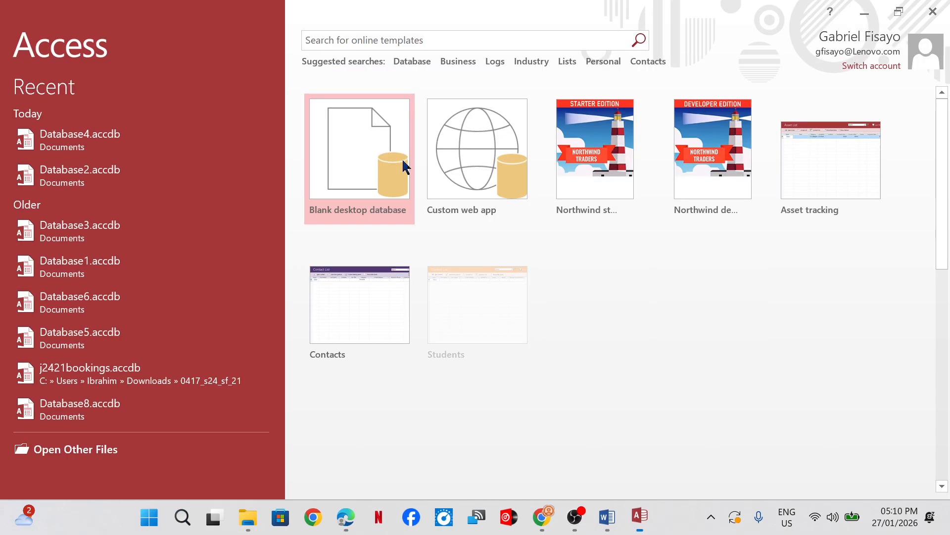
pyautogui.click(402, 161)
pyautogui.click(468, 322)
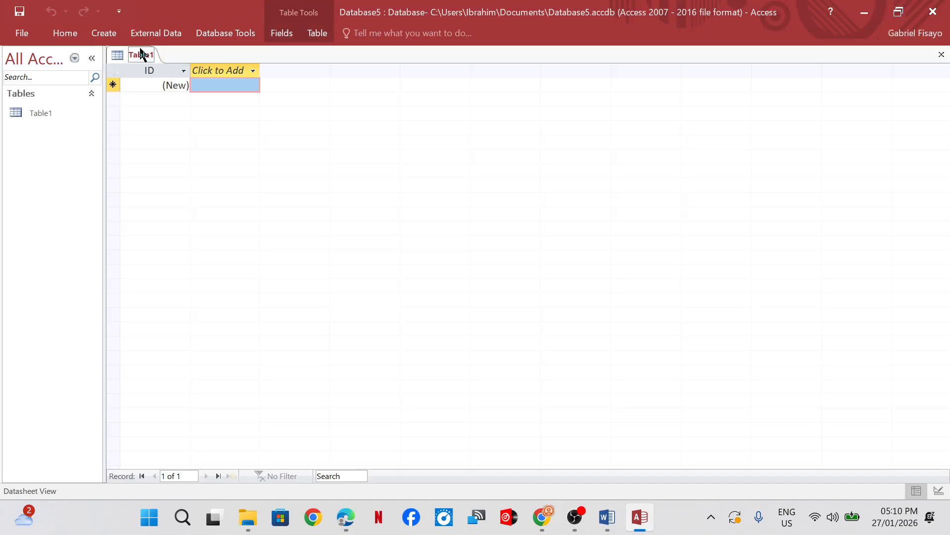
pyautogui.rightClick(141, 52)
pyautogui.click(176, 77)
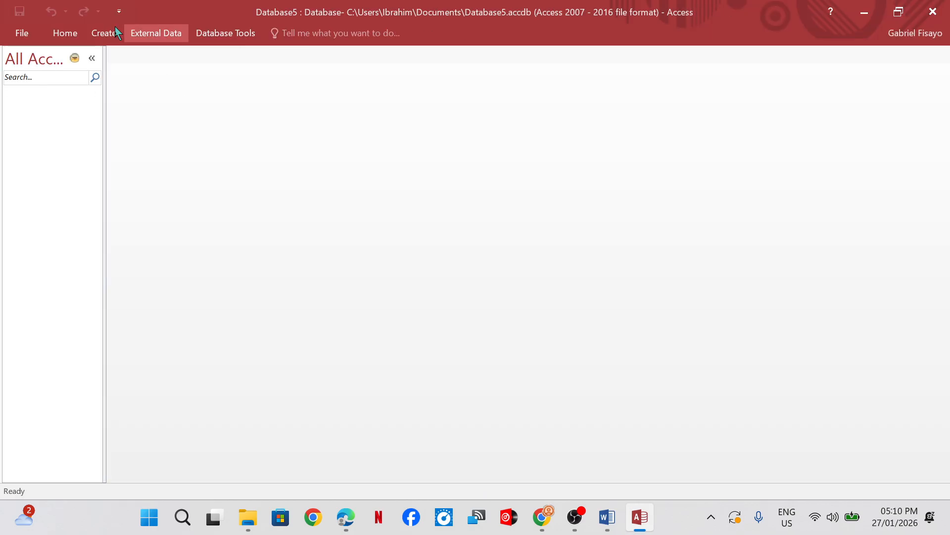
# Step: Start importing the text file n2502race.csv from the 0417_w25_sf_02 source files into a new table, allowing the import wizard to open
pyautogui.click(159, 34)
pyautogui.click(191, 52)
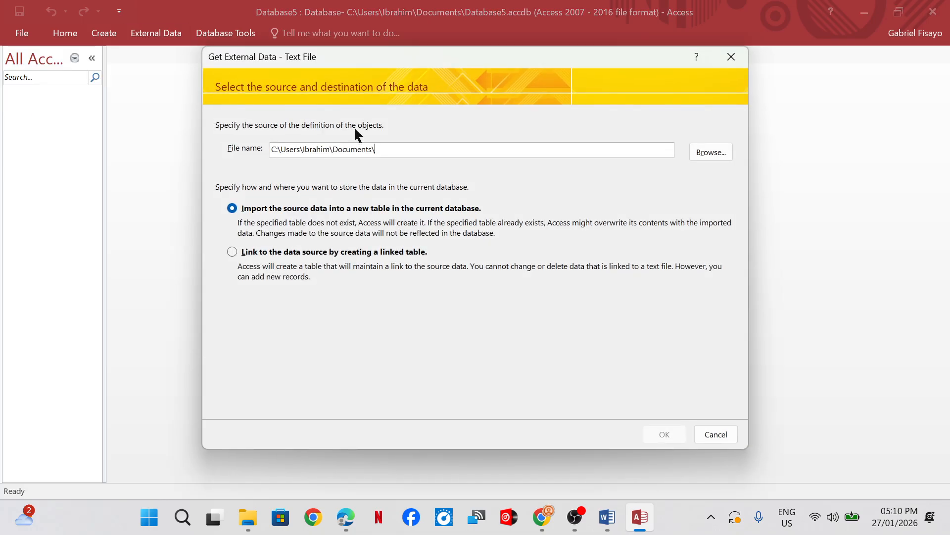
pyautogui.click(713, 152)
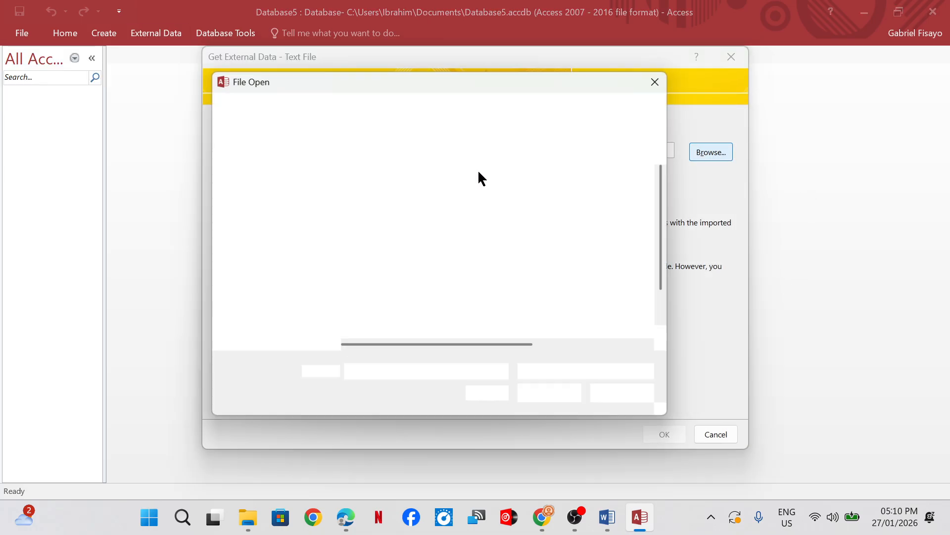
pyautogui.click(261, 211)
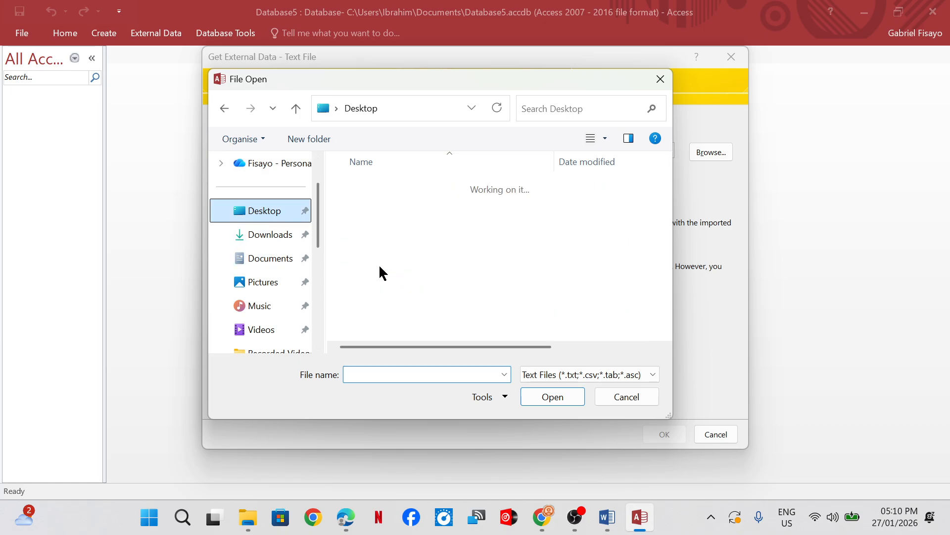
pyautogui.doubleClick(391, 228)
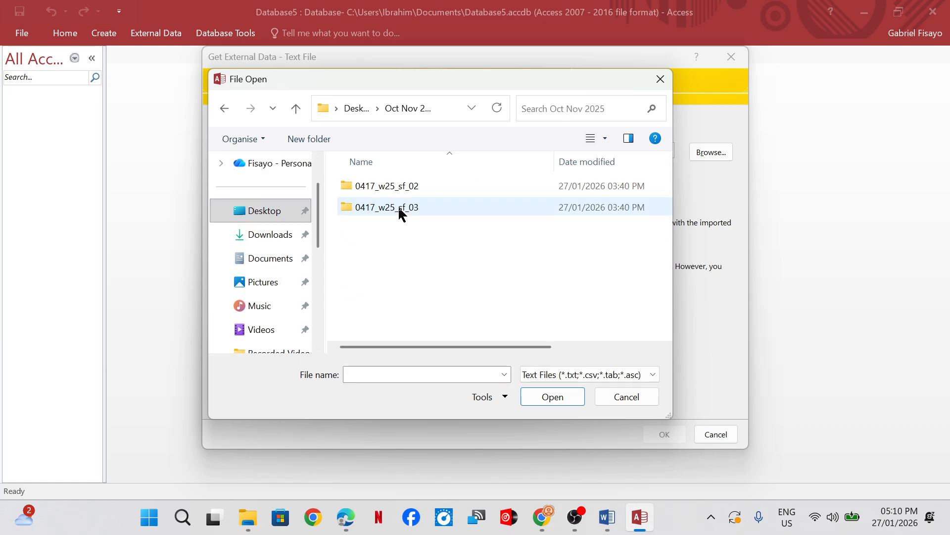
pyautogui.doubleClick(395, 186)
pyautogui.doubleClick(395, 188)
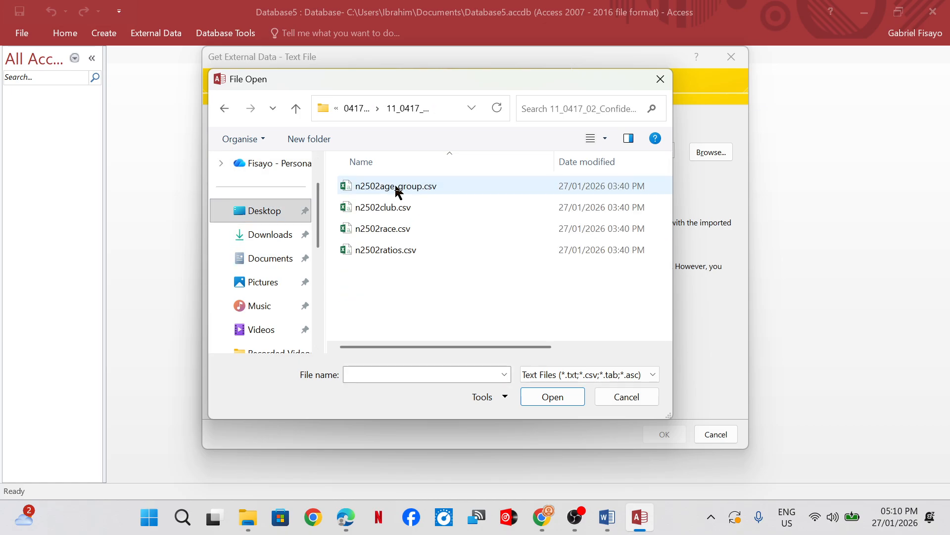
pyautogui.click(383, 230)
pyautogui.click(565, 397)
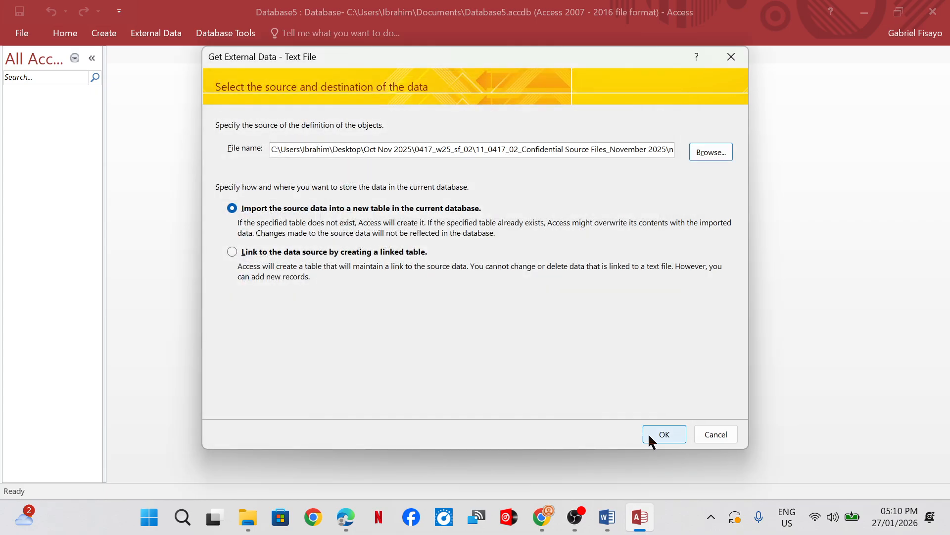
pyautogui.click(651, 432)
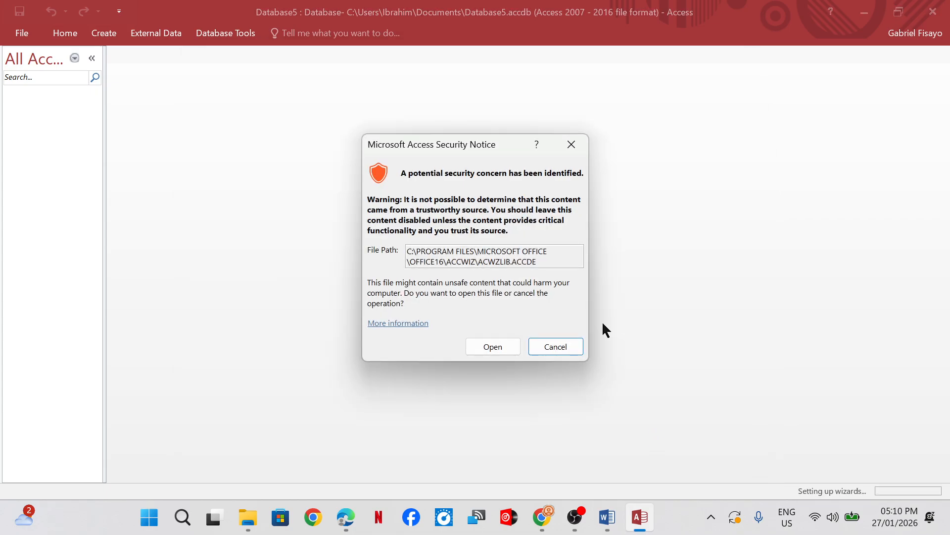
pyautogui.click(493, 346)
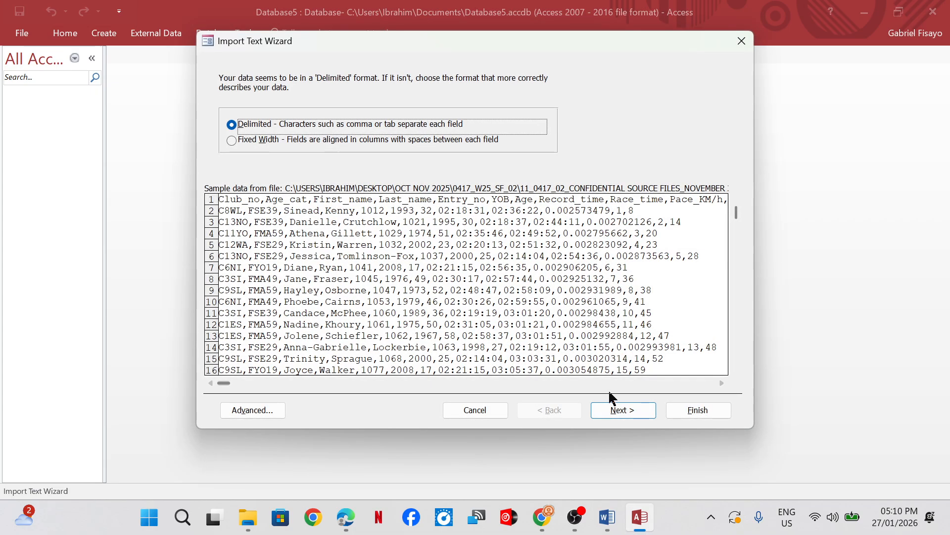
# Step: Import the data as comma-delimited with the first row containing field names, keeping the default field options
pyautogui.click(619, 409)
pyautogui.click(245, 153)
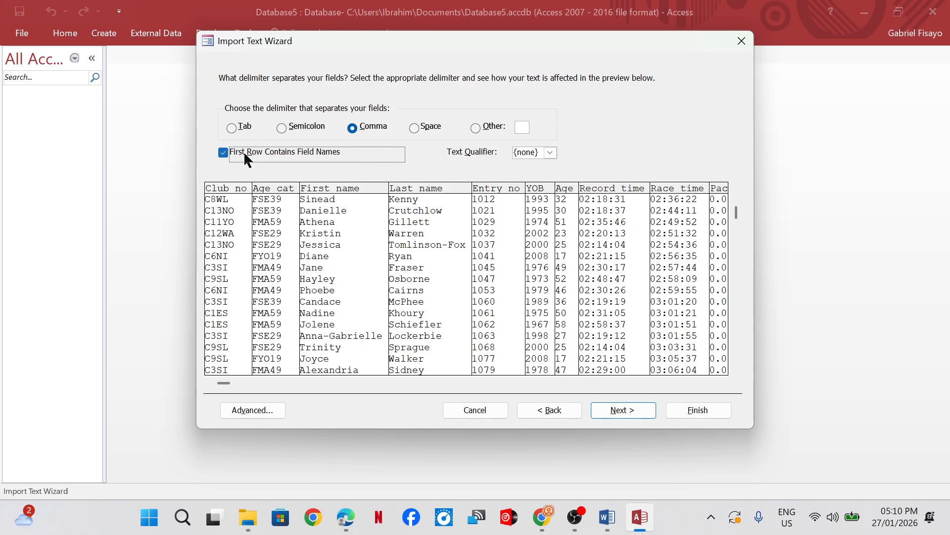
pyautogui.click(605, 408)
pyautogui.click(606, 409)
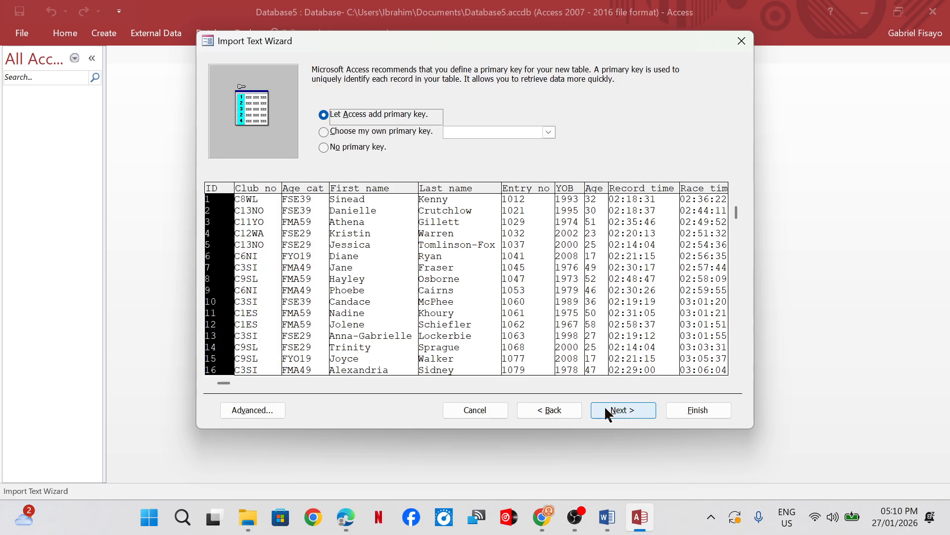
# Step: Check the primary key required by question 15, choose Entry_no as the primary key and finish the import without saving the import steps
pyautogui.moveTo(350, 522)
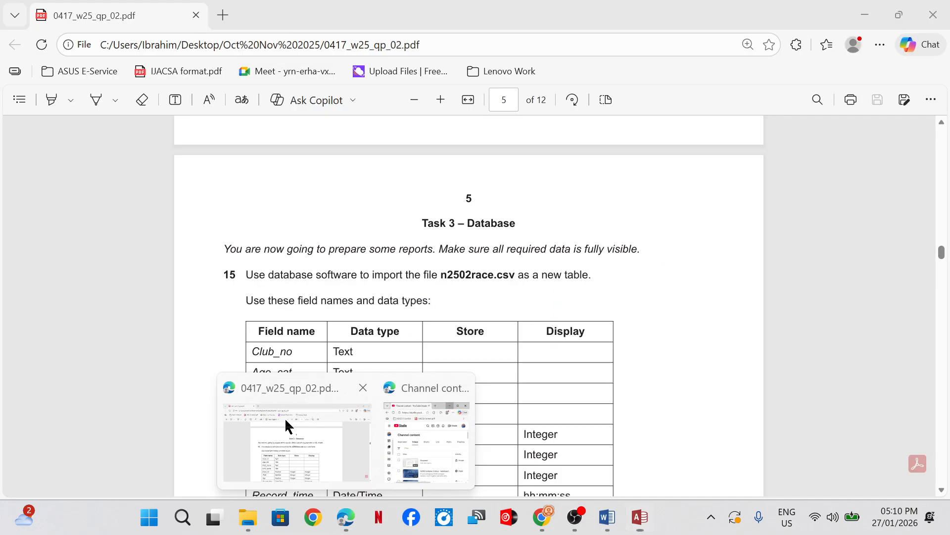
pyautogui.click(287, 424)
pyautogui.scroll(-2, 354, 390)
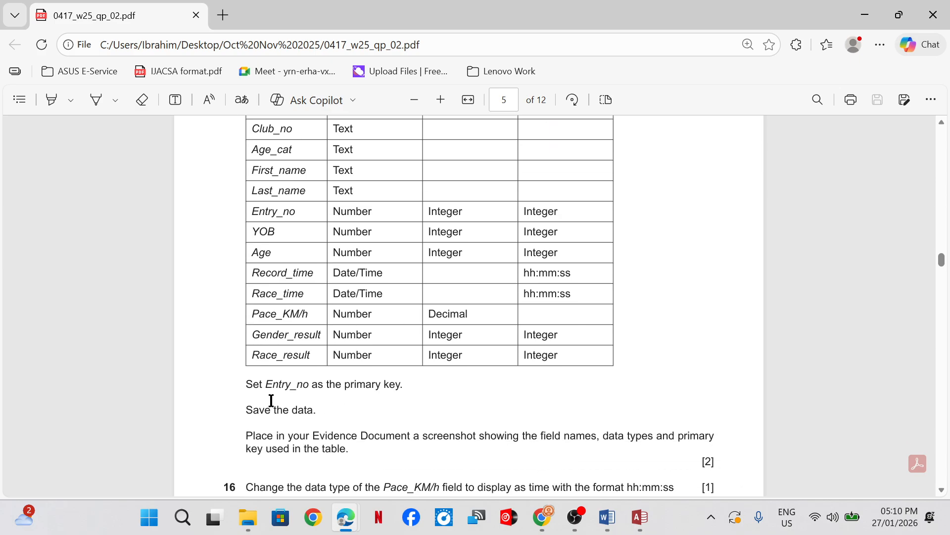
pyautogui.scroll(2, 314, 396)
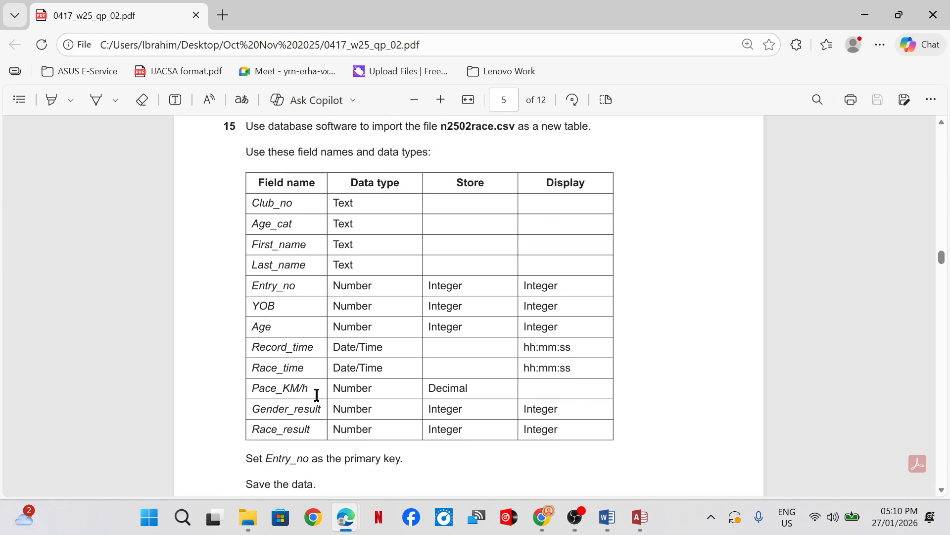
pyautogui.moveTo(649, 520)
pyautogui.click(647, 447)
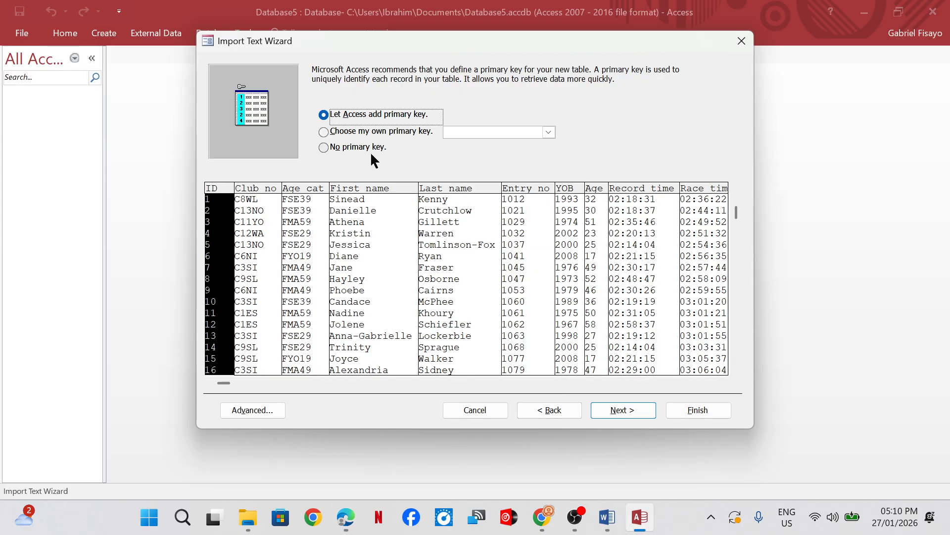
pyautogui.click(403, 133)
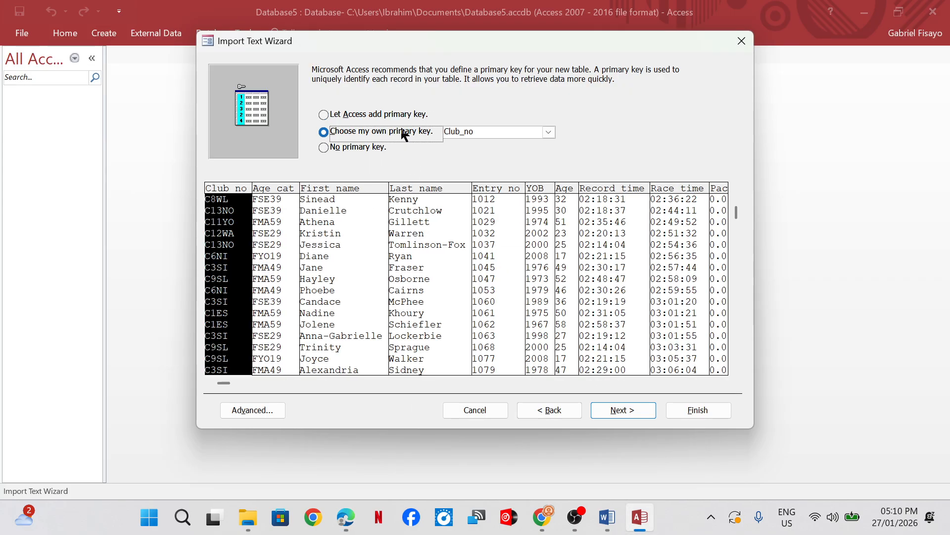
pyautogui.click(498, 216)
pyautogui.click(624, 410)
pyautogui.click(678, 410)
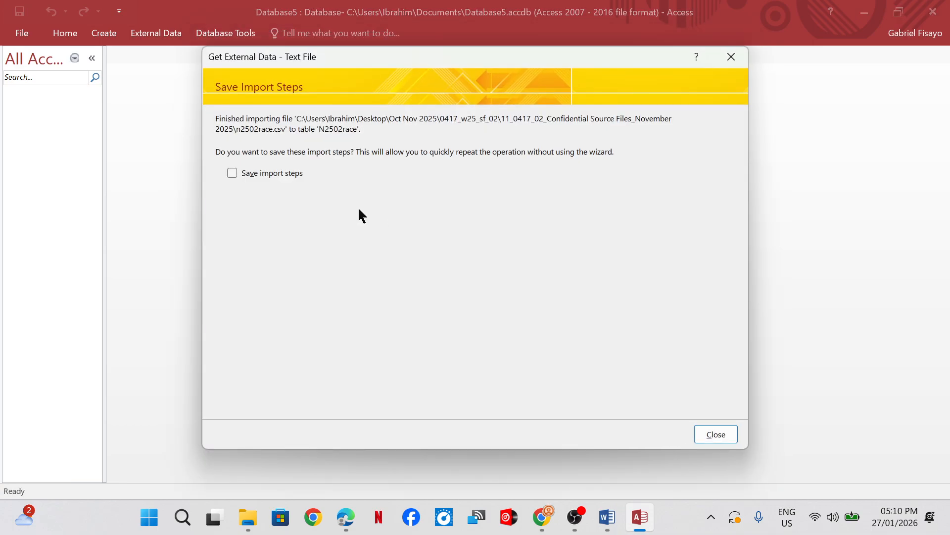
pyautogui.click(716, 434)
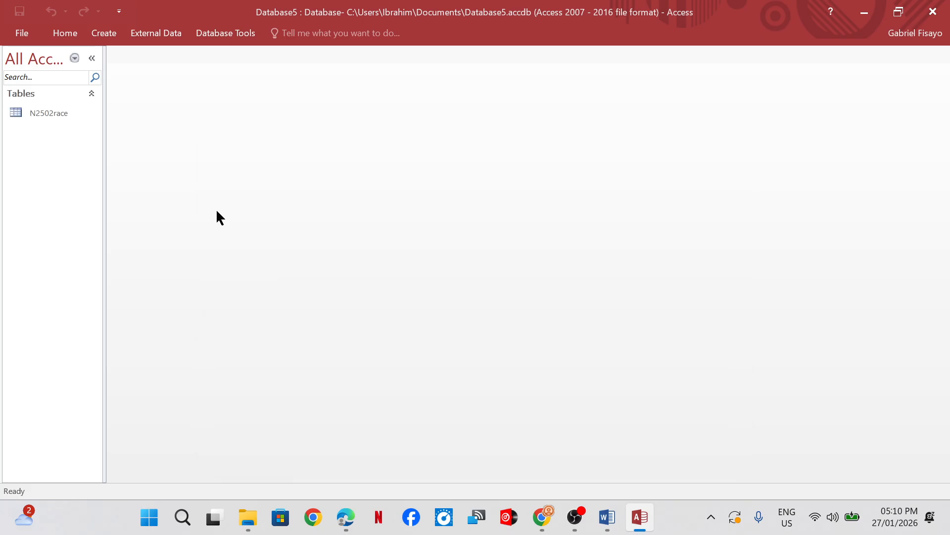
# Step: Open the N2502race table, consult the required field list in the exam paper and show the table in Design view
pyautogui.doubleClick(55, 113)
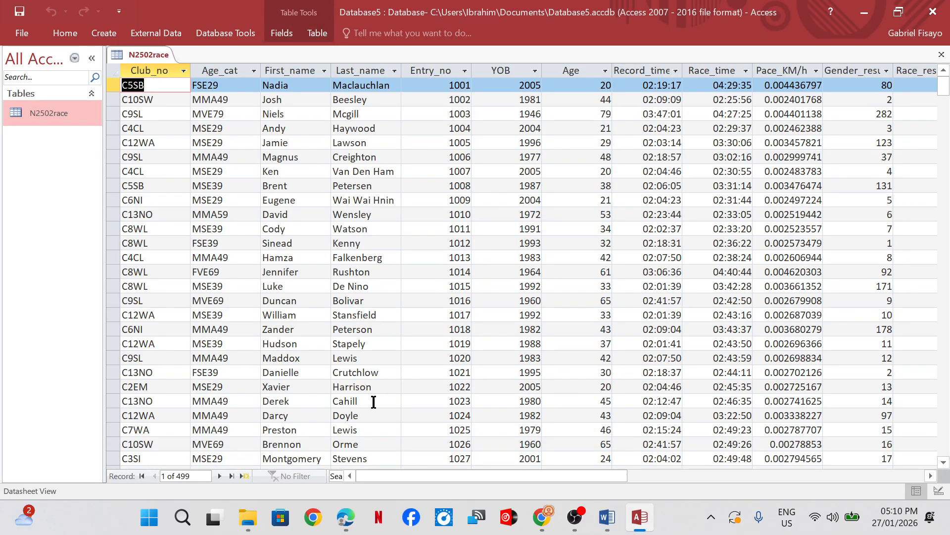
pyautogui.moveTo(354, 508)
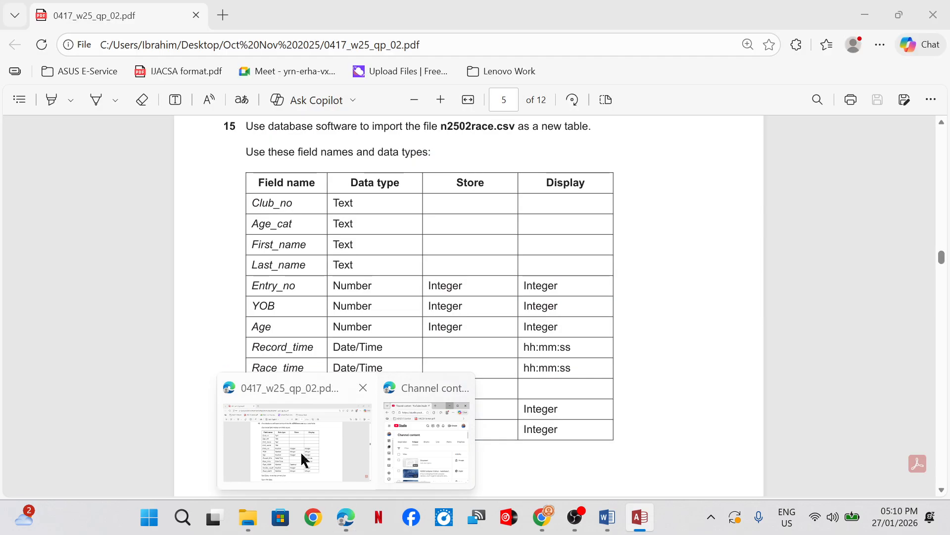
pyautogui.click(301, 451)
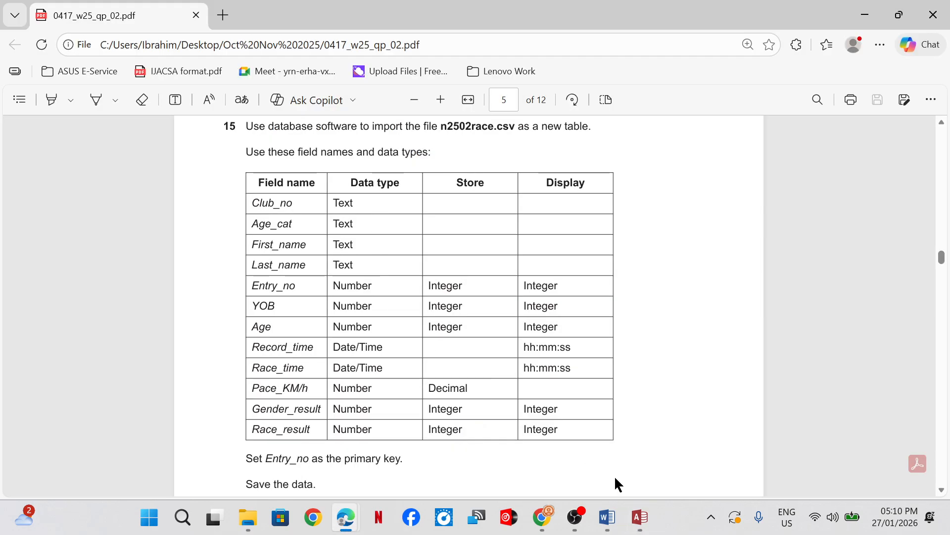
pyautogui.moveTo(640, 517)
pyautogui.click(639, 442)
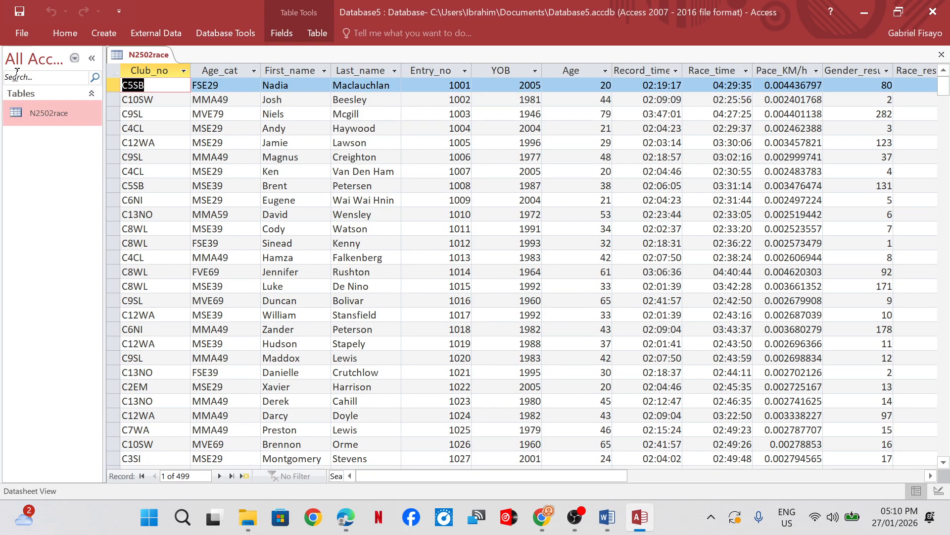
pyautogui.click(59, 35)
pyautogui.click(24, 66)
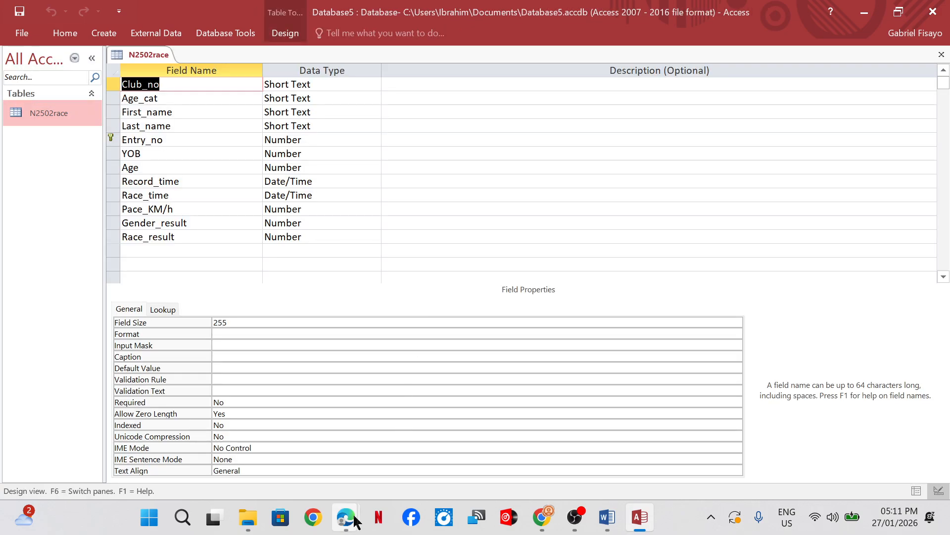
# Step: Compare the table's field names, data types and primary key with the specification in question 15 of the exam paper
pyautogui.moveTo(354, 522)
pyautogui.click(321, 466)
pyautogui.moveTo(346, 518)
pyautogui.click(305, 435)
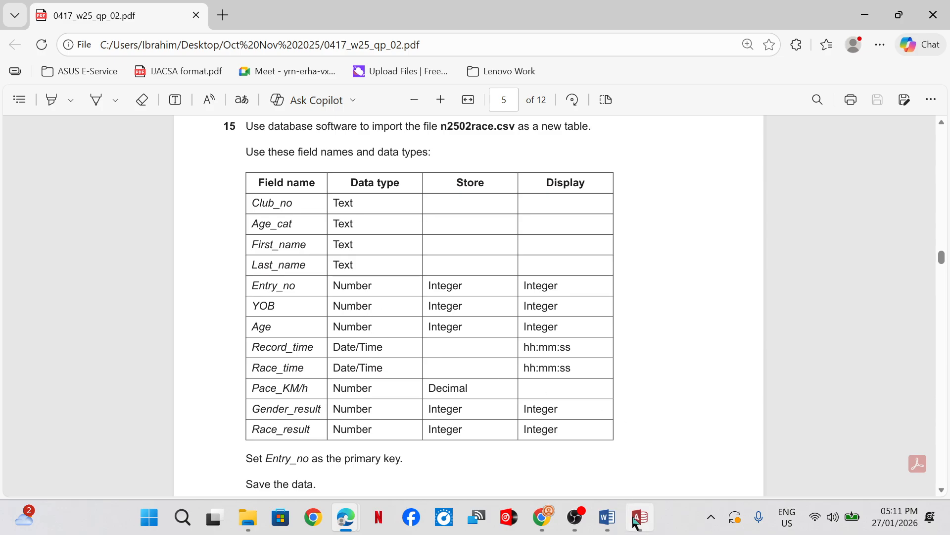
pyautogui.moveTo(640, 517)
pyautogui.click(654, 478)
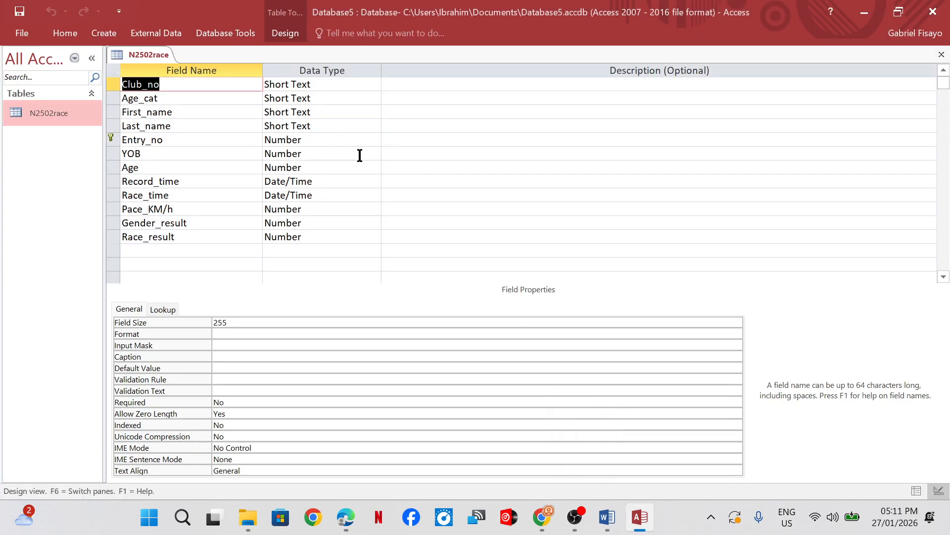
pyautogui.moveTo(346, 515)
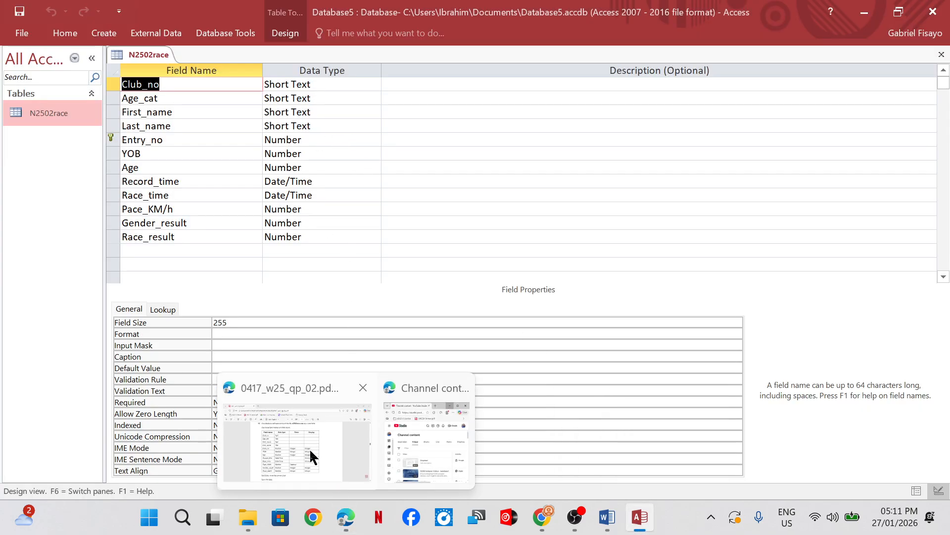
pyautogui.click(312, 454)
pyautogui.scroll(-1, 379, 317)
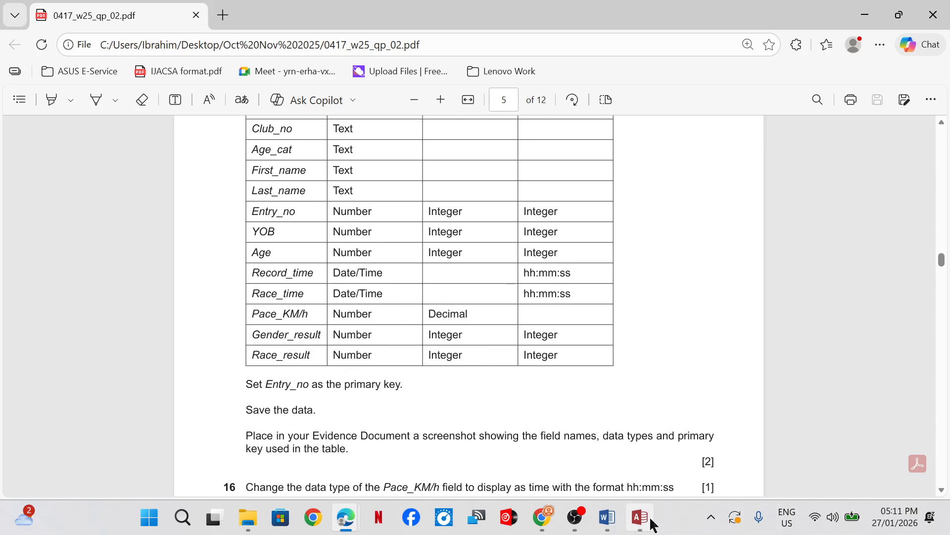
# Step: Switch to Access and set the format of the N2502race table's Record_time field to Long Time
pyautogui.moveTo(643, 520)
pyautogui.click(647, 471)
pyautogui.click(325, 181)
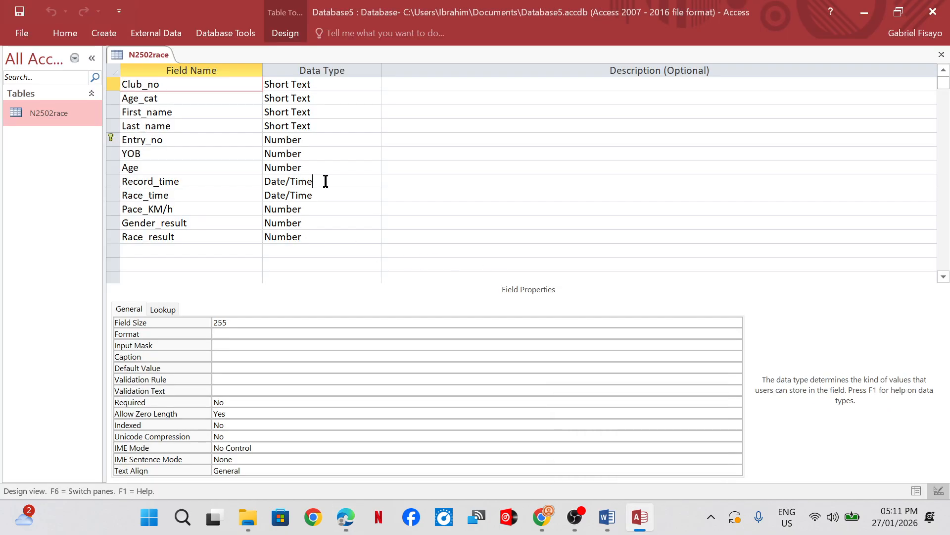
pyautogui.click(322, 322)
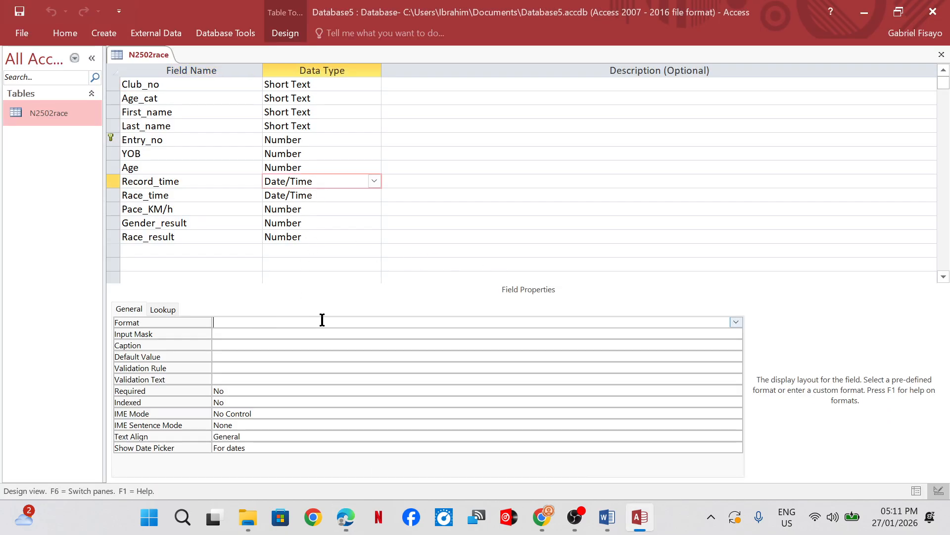
pyautogui.click(736, 322)
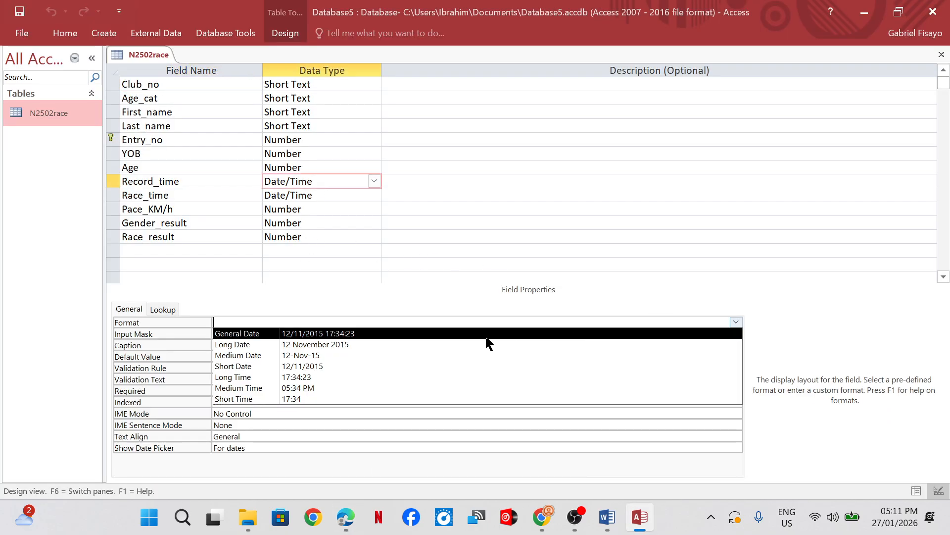
pyautogui.click(355, 379)
# Step: Set the display format of the Race_time field to Long Time
pyautogui.click(282, 193)
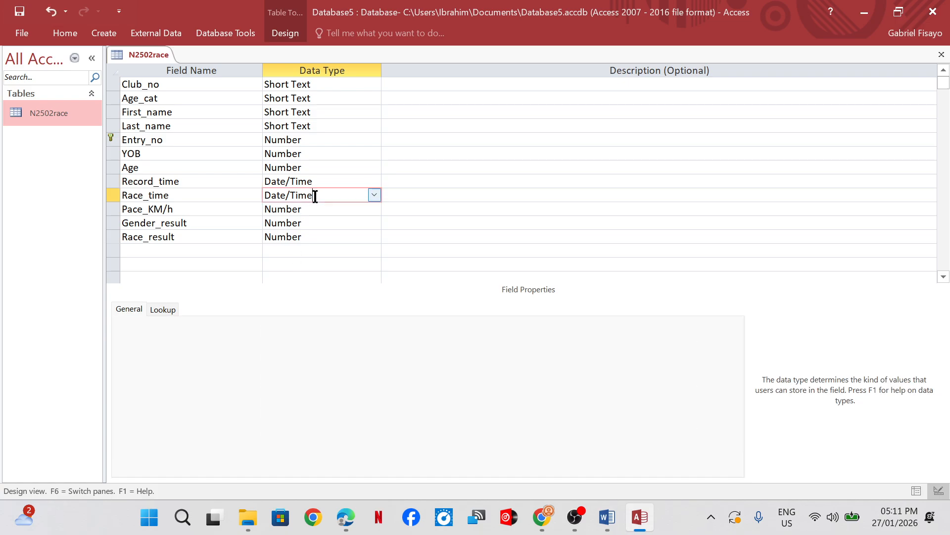
pyautogui.click(717, 320)
pyautogui.click(736, 322)
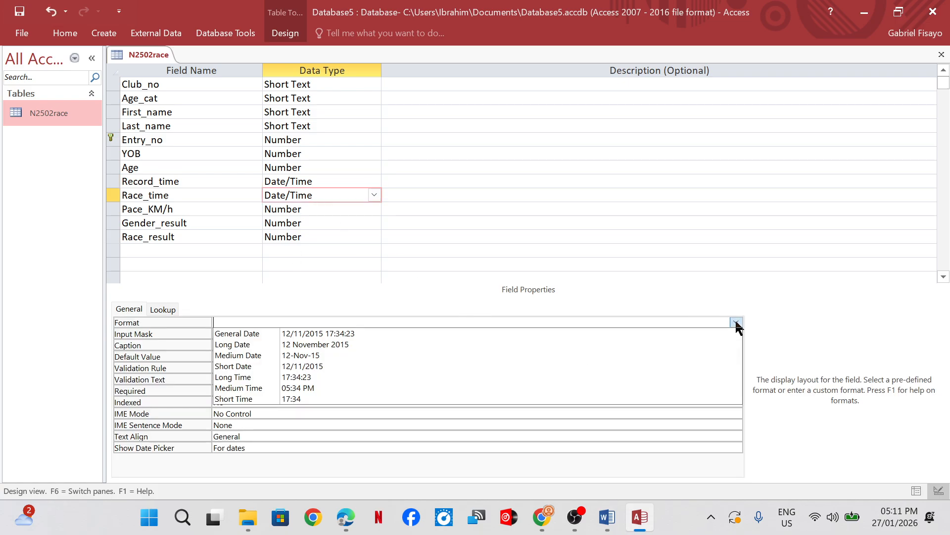
pyautogui.click(329, 377)
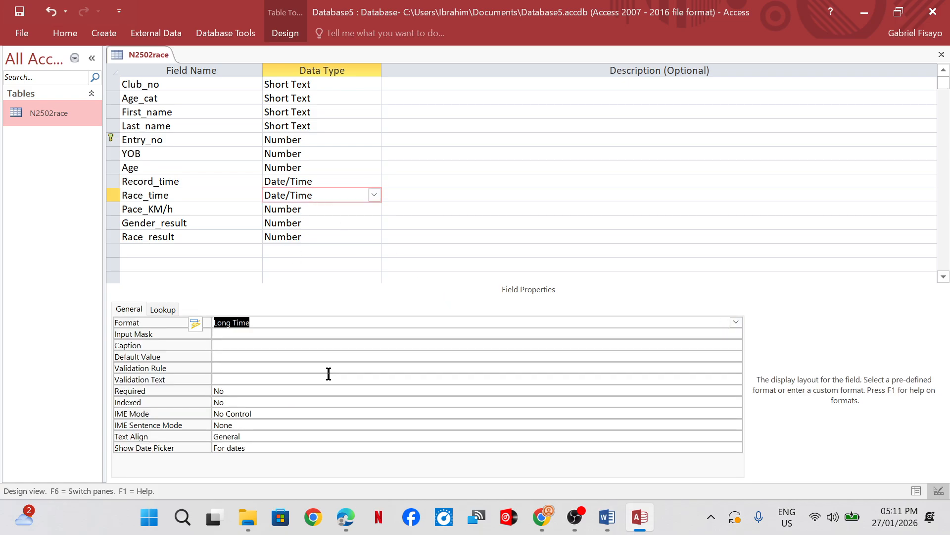
# Step: Check the field specification in the exam paper, then show the N2502race table in Datasheet view, saving the design changes
pyautogui.moveTo(346, 517)
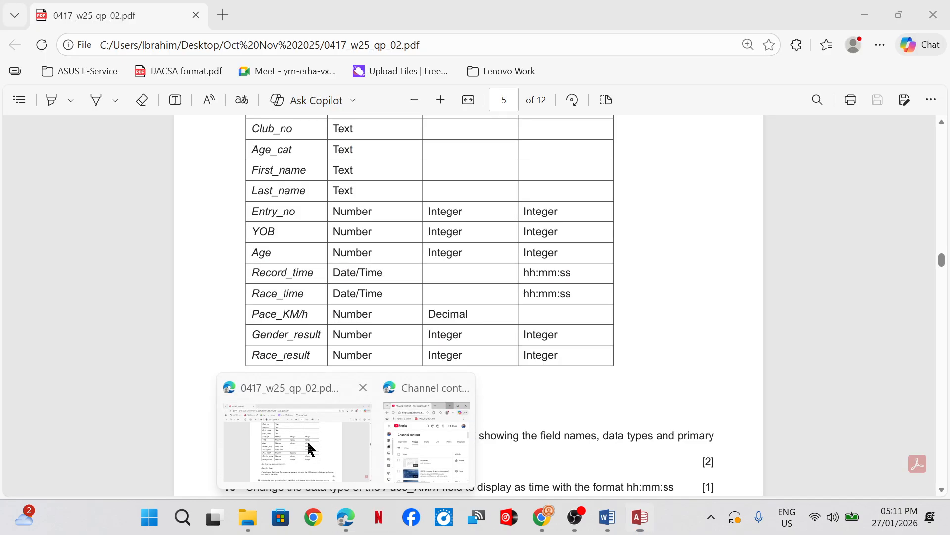
pyautogui.click(309, 448)
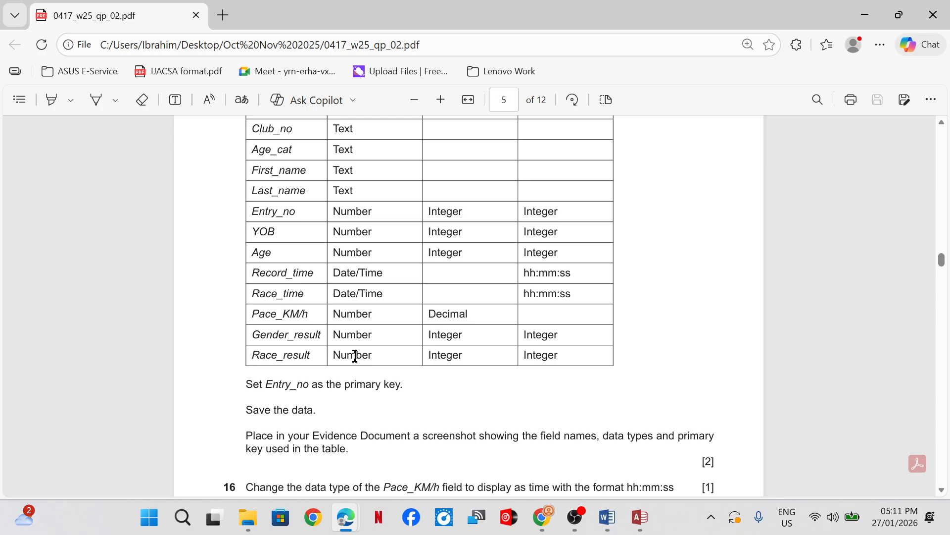
pyautogui.moveTo(640, 516)
pyautogui.click(643, 457)
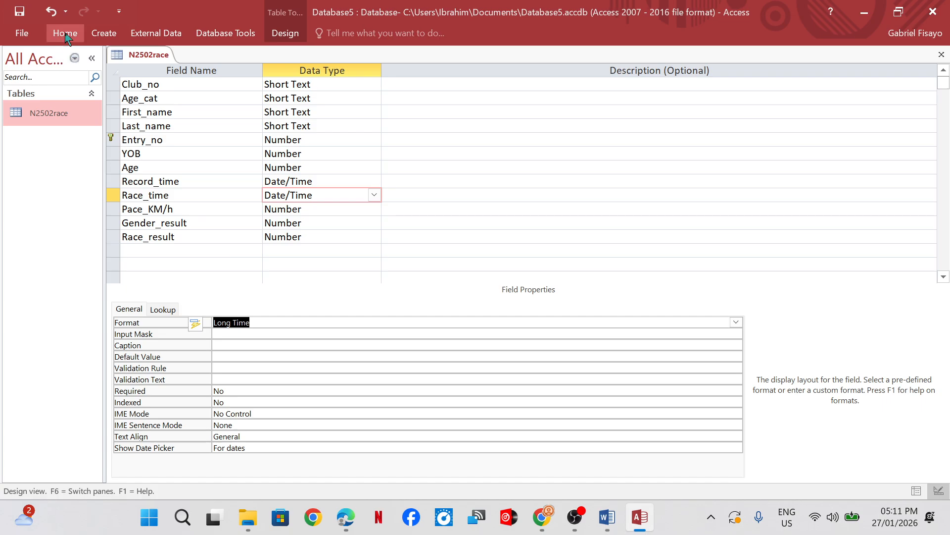
pyautogui.click(33, 111)
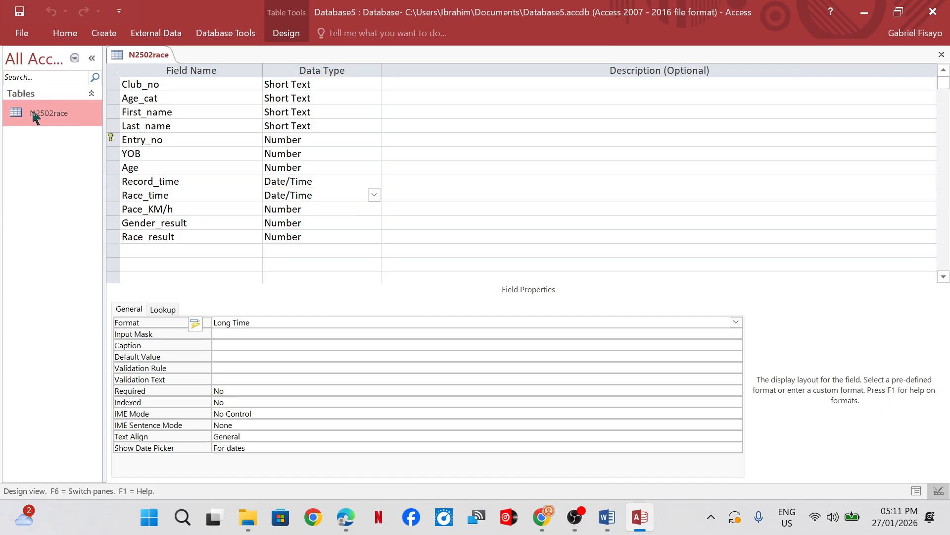
pyautogui.click(61, 33)
pyautogui.click(16, 79)
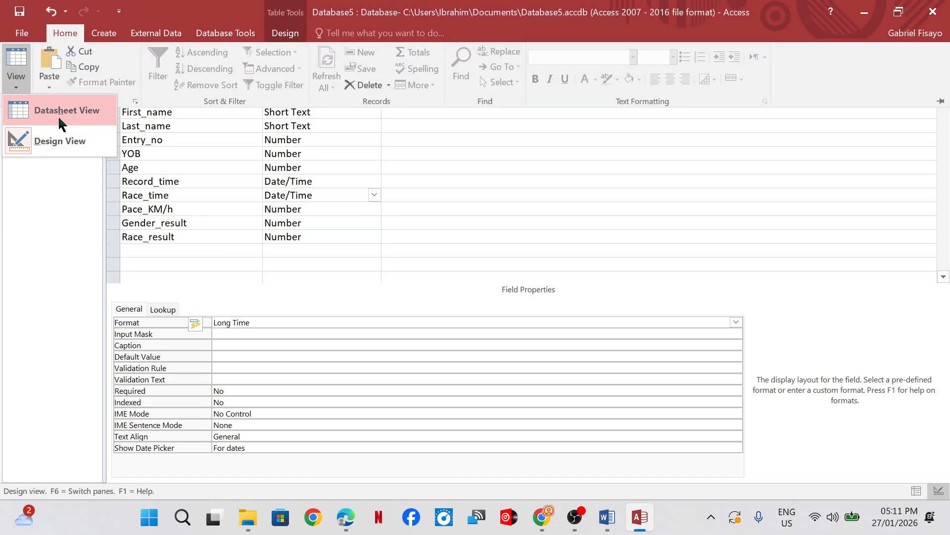
pyautogui.click(59, 113)
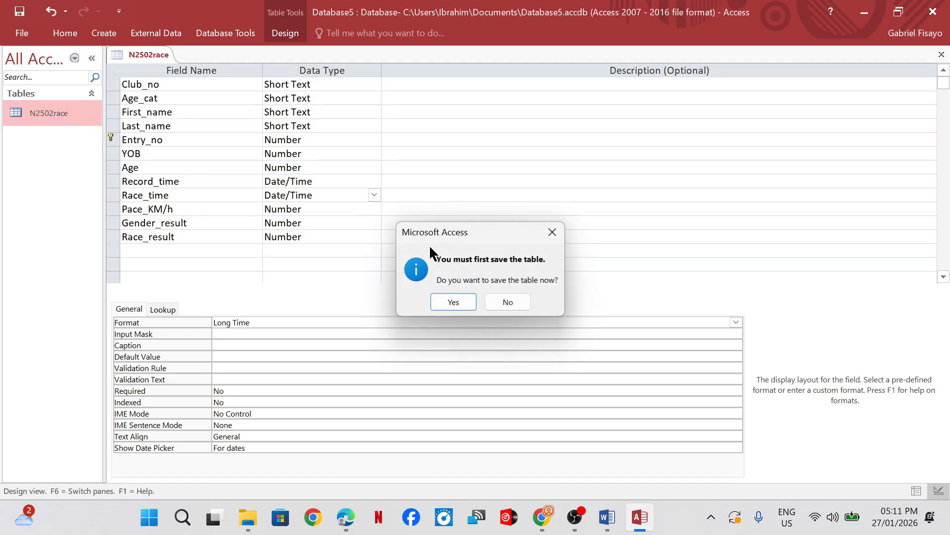
pyautogui.click(453, 301)
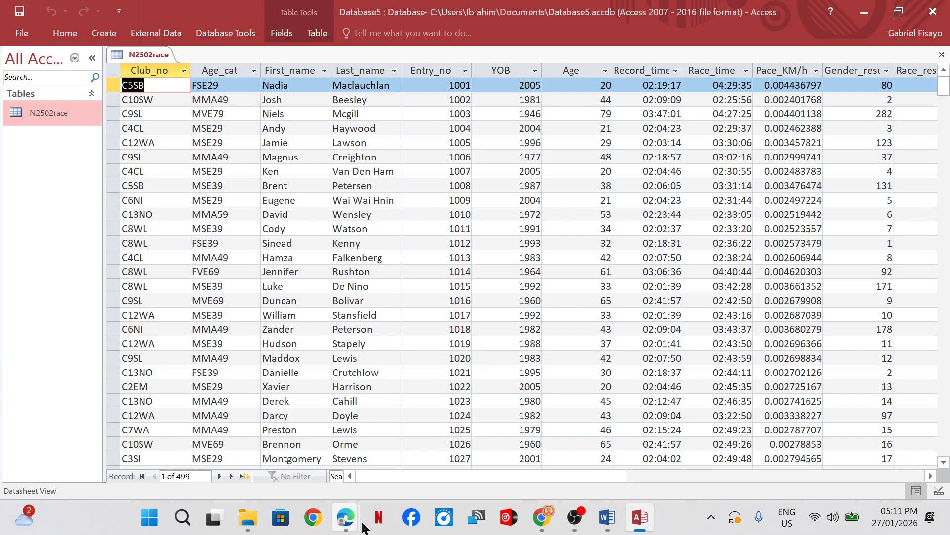
# Step: Read the evidence requirement of question 15 in the exam paper and show the N2502race table in Design view in Access
pyautogui.moveTo(345, 517)
pyautogui.click(309, 475)
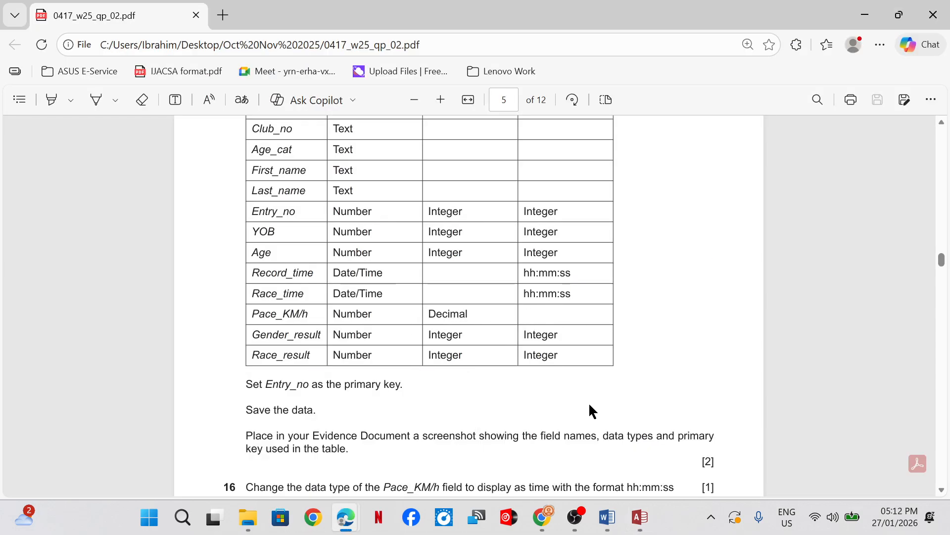
pyautogui.scroll(-3, 558, 340)
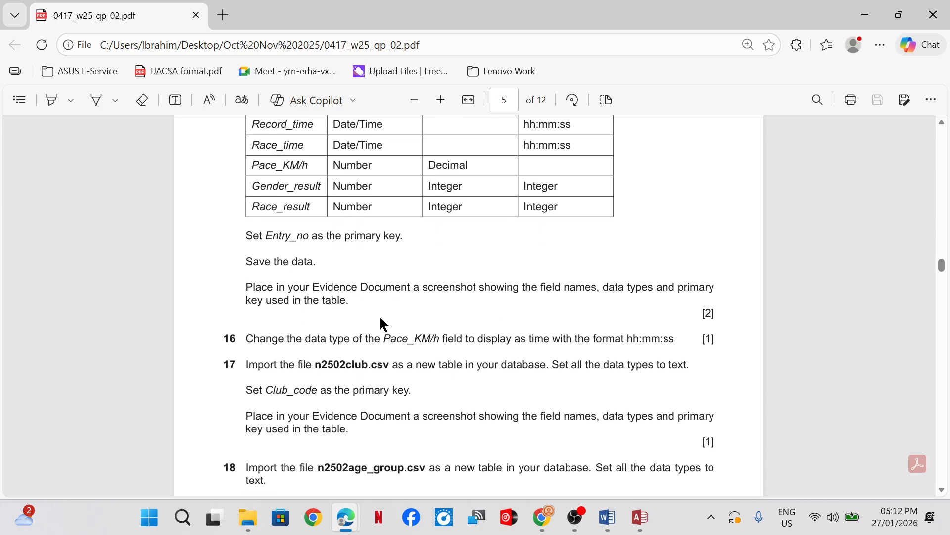
pyautogui.moveTo(640, 517)
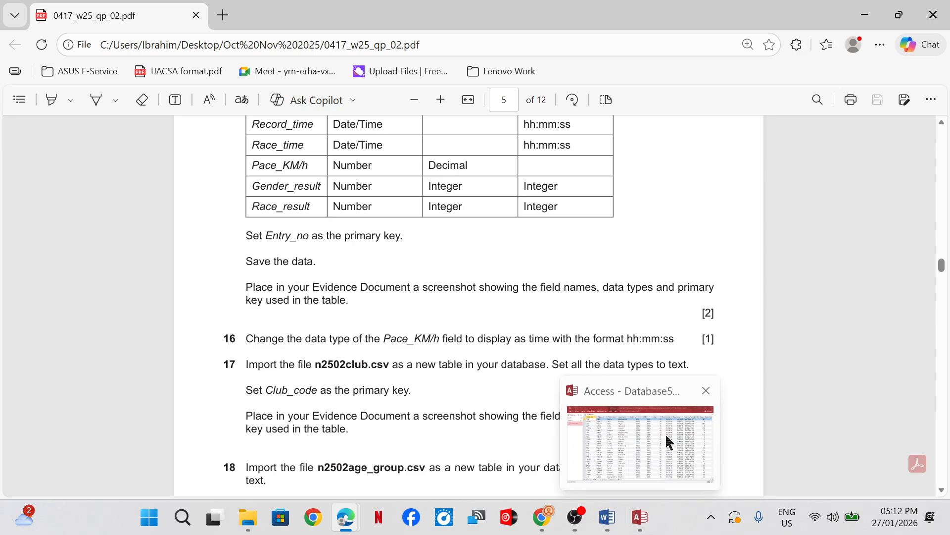
pyautogui.click(667, 441)
pyautogui.click(65, 32)
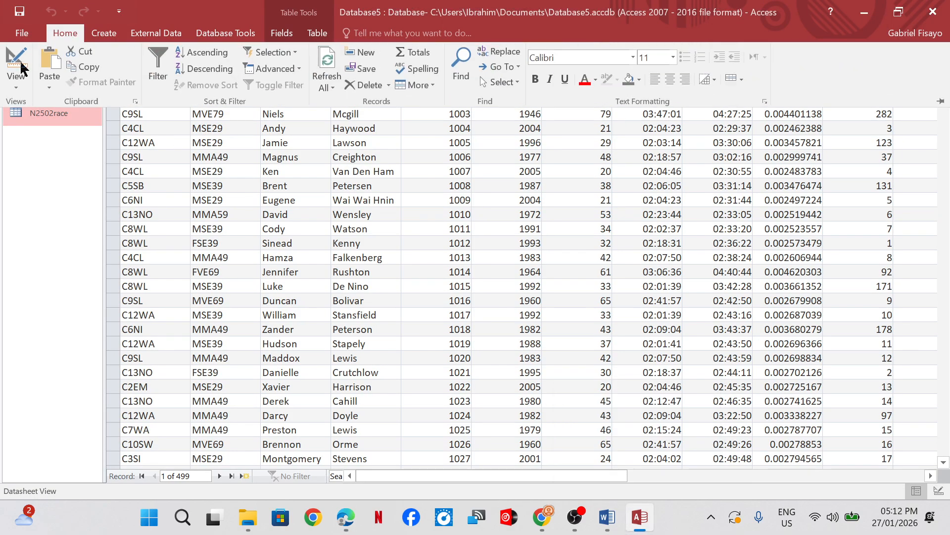
pyautogui.click(22, 60)
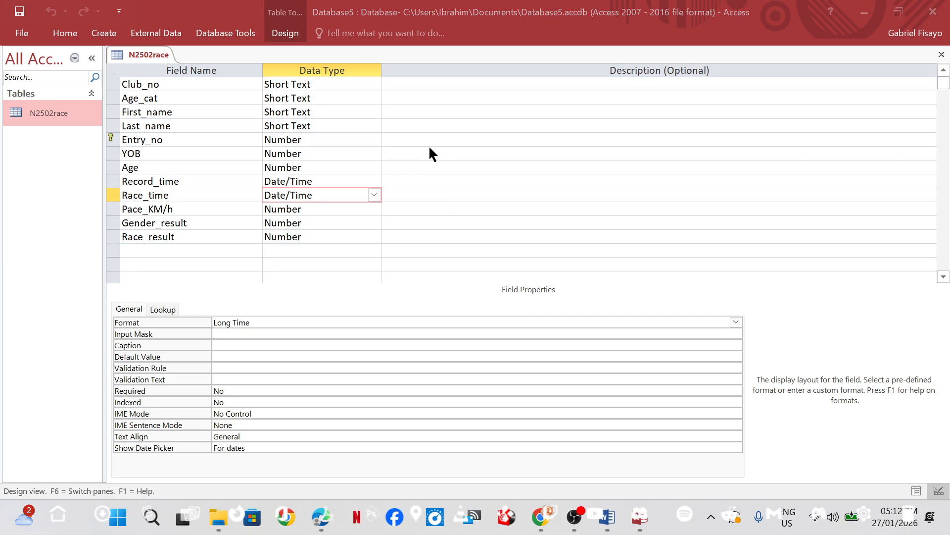
# Step: Capture the table's field names, data types and primary key, and paste the screenshot under Step 15 evidence in the Word document Evidence5678.docx
pyautogui.press('super+shift+s')
pyautogui.moveTo(105, 43); pyautogui.dragTo(385, 270)
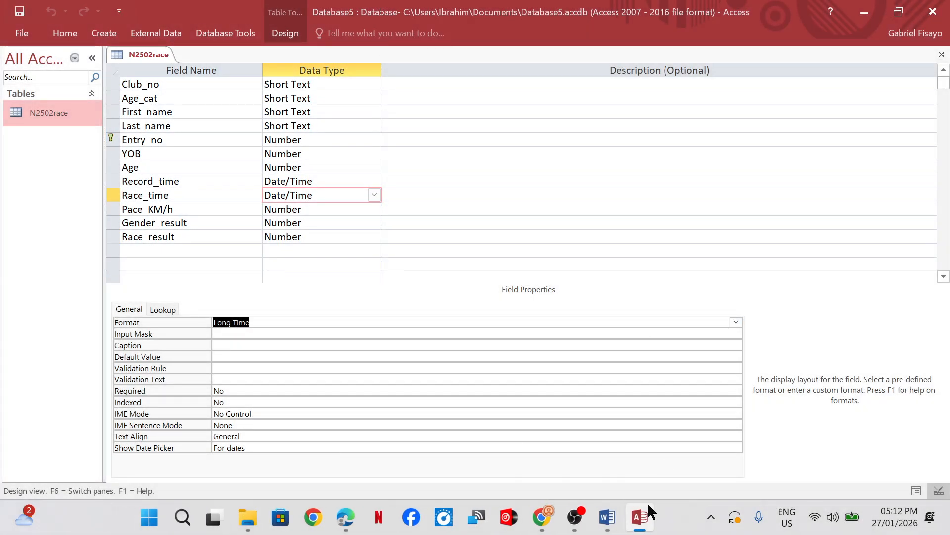
pyautogui.moveTo(601, 517)
pyautogui.click(610, 448)
pyautogui.scroll(-3, 609, 383)
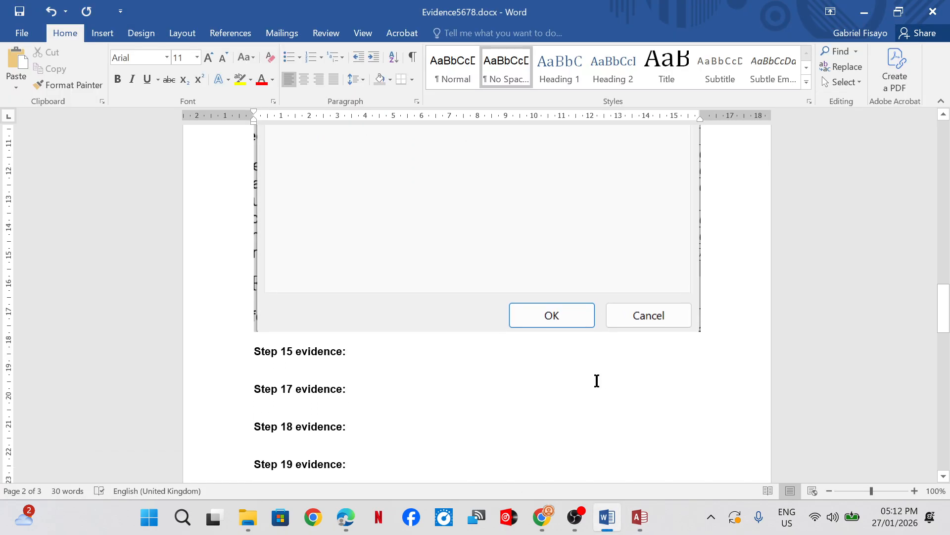
pyautogui.click(298, 355)
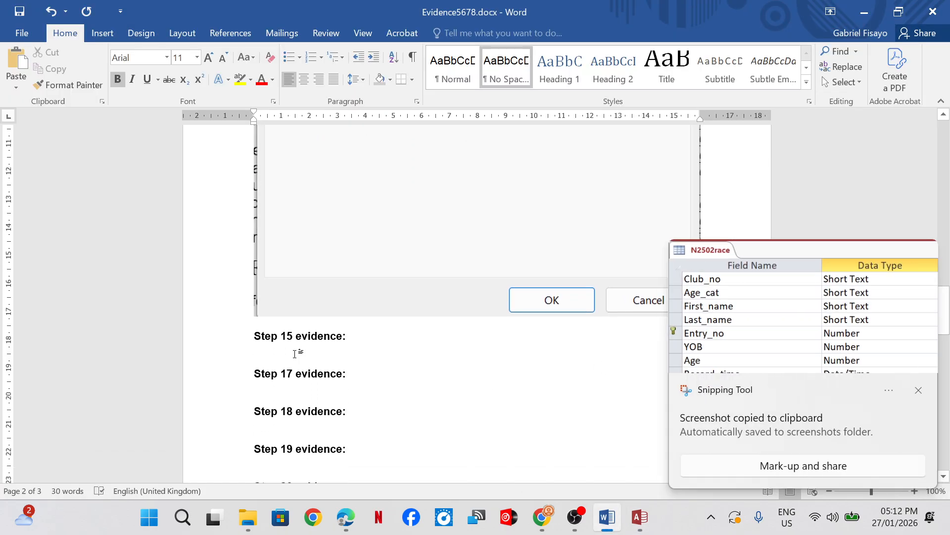
pyautogui.hotkey('ctrl', 'v')
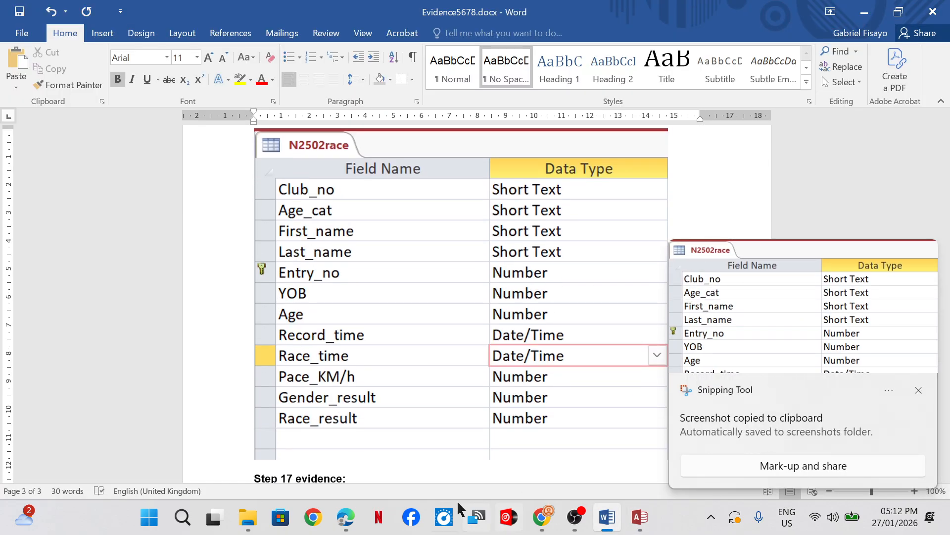
# Step: Read question 16 about the Pace_KM/h field in the exam paper and return to the table design in Access
pyautogui.moveTo(346, 517)
pyautogui.click(317, 431)
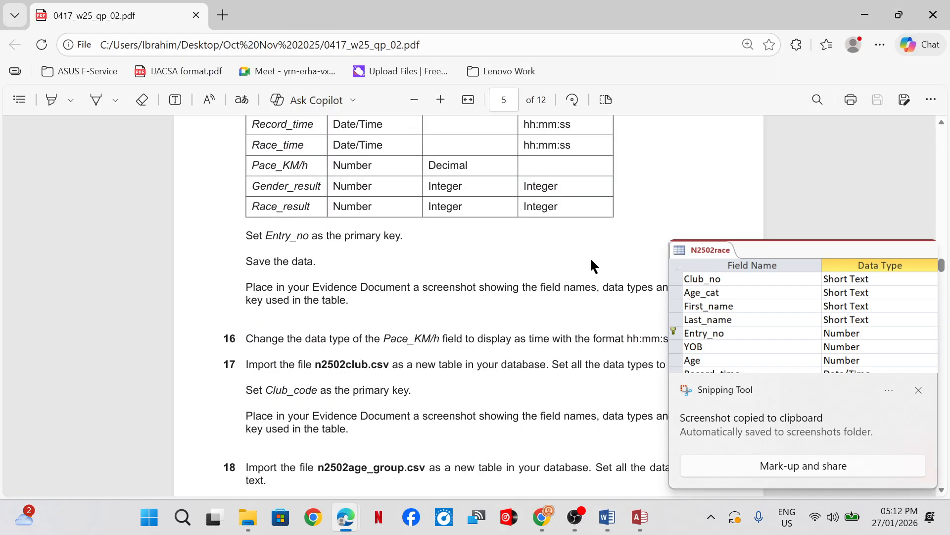
pyautogui.scroll(-3, 591, 266)
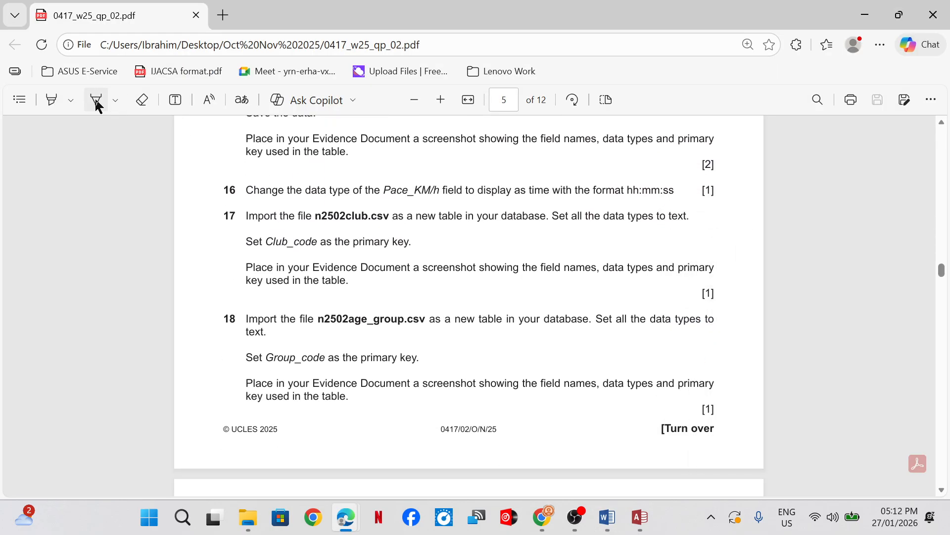
pyautogui.click(97, 102)
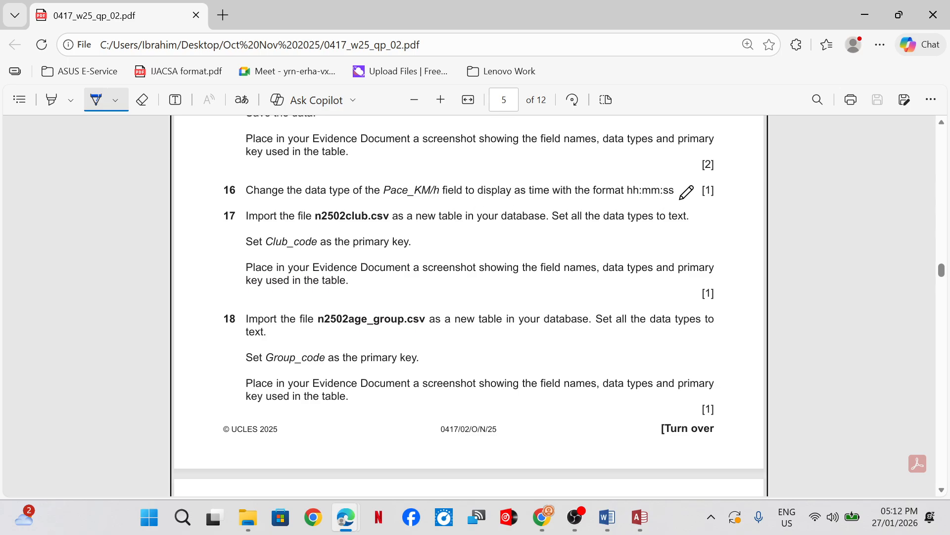
pyautogui.moveTo(640, 516)
pyautogui.click(662, 446)
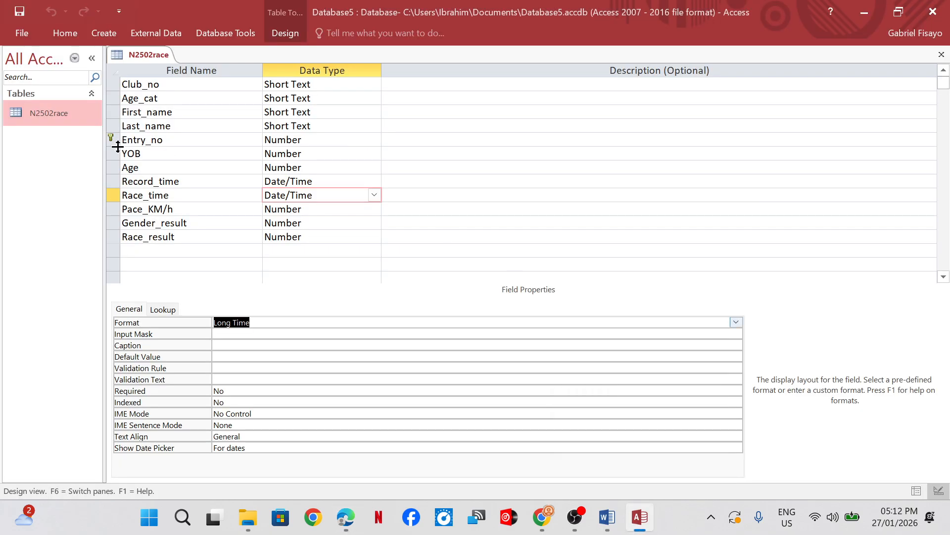
pyautogui.click(321, 207)
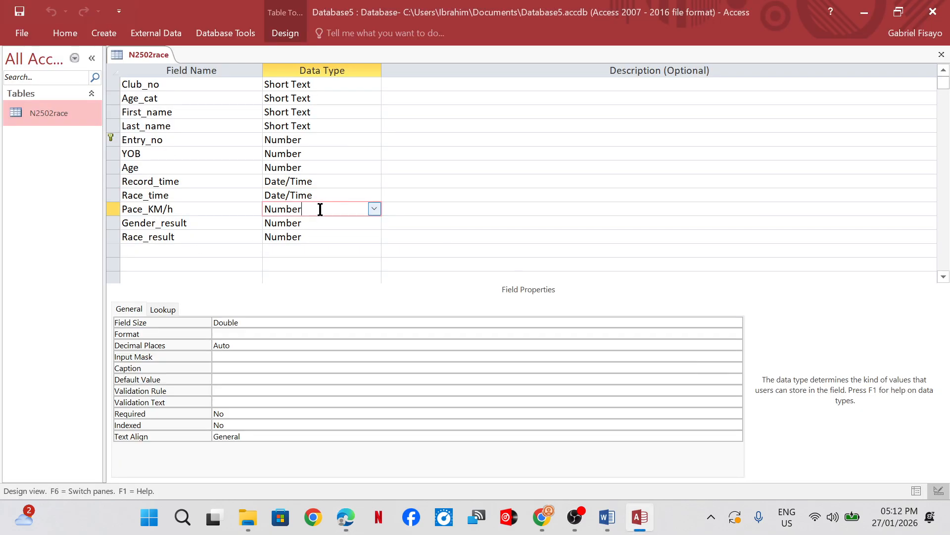
pyautogui.click(265, 333)
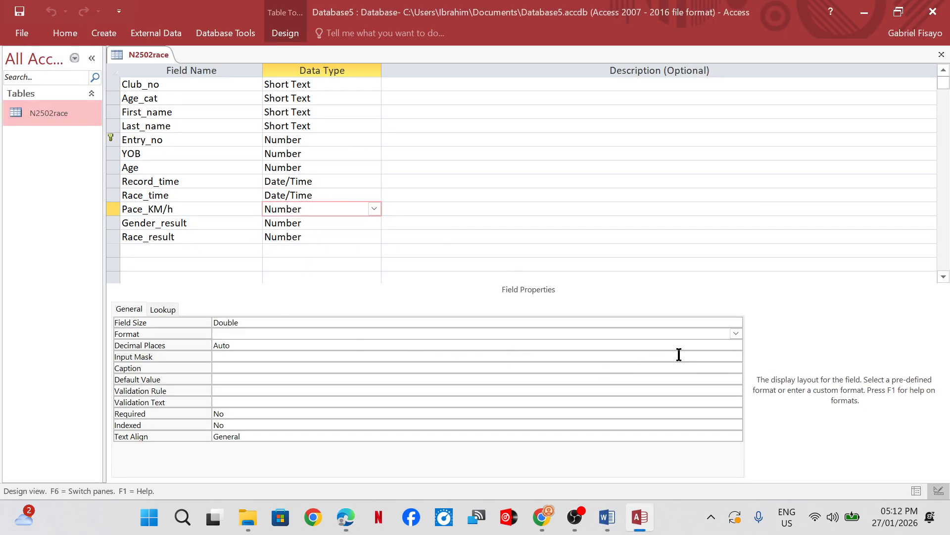
pyautogui.click(733, 333)
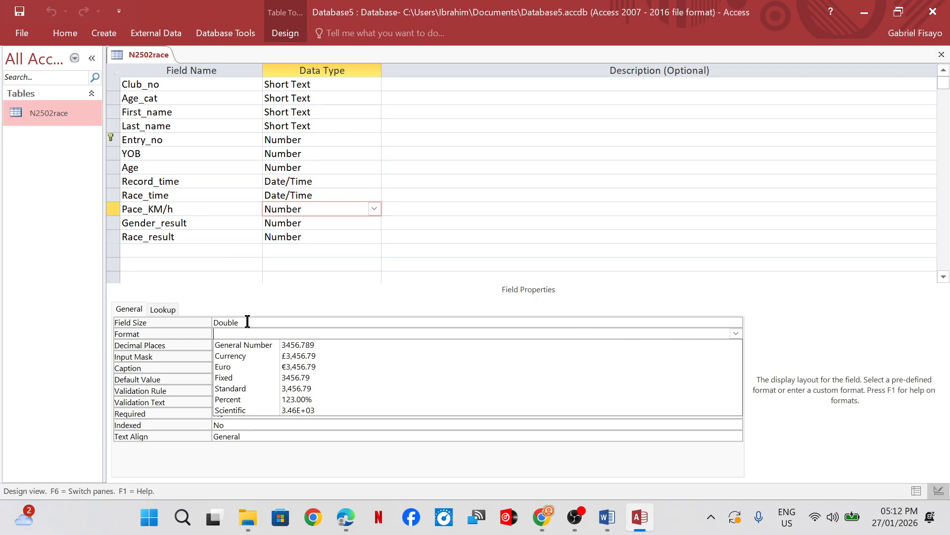
pyautogui.click(247, 322)
pyautogui.click(736, 322)
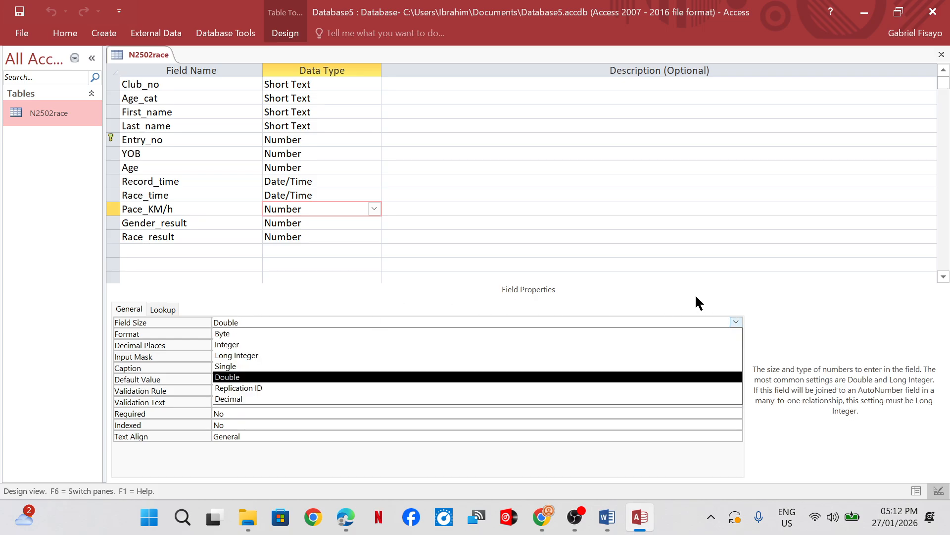
pyautogui.moveTo(346, 517)
pyautogui.moveTo(316, 444)
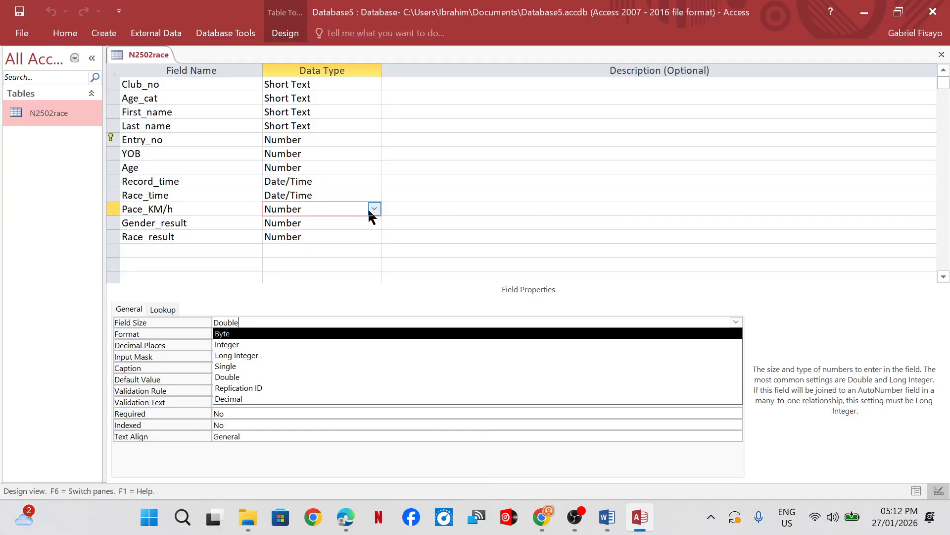
# Step: Change the data type of the Pace_KM/h field to Date/Time and set its format to Long Time
pyautogui.click(375, 209)
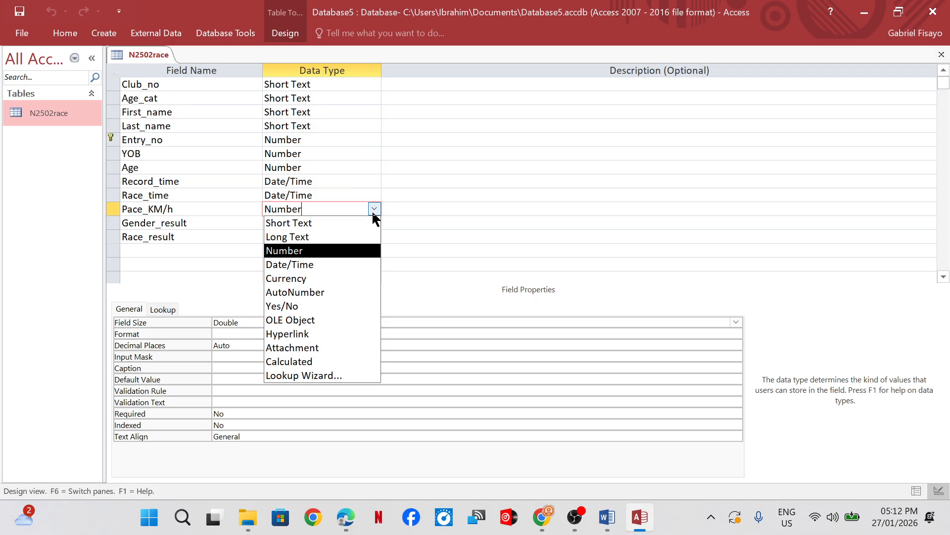
pyautogui.click(339, 265)
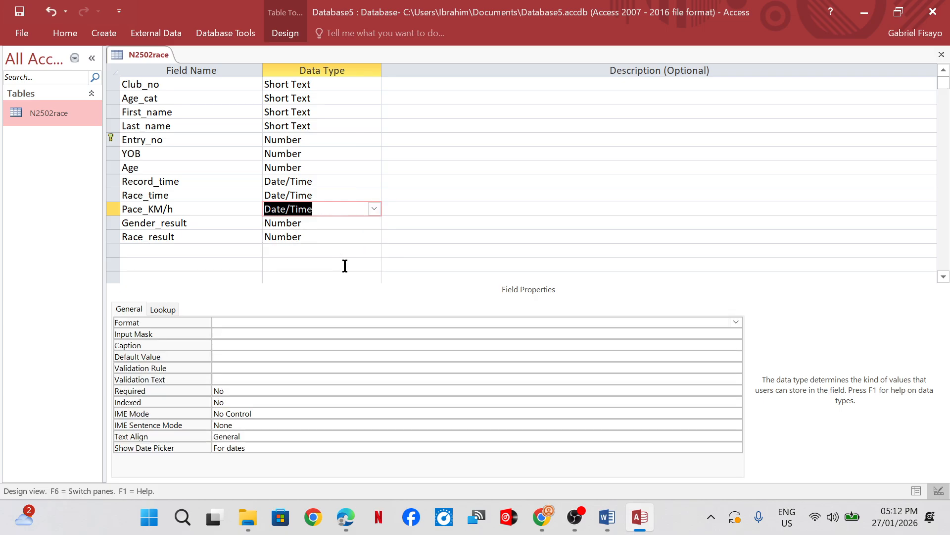
pyautogui.click(320, 322)
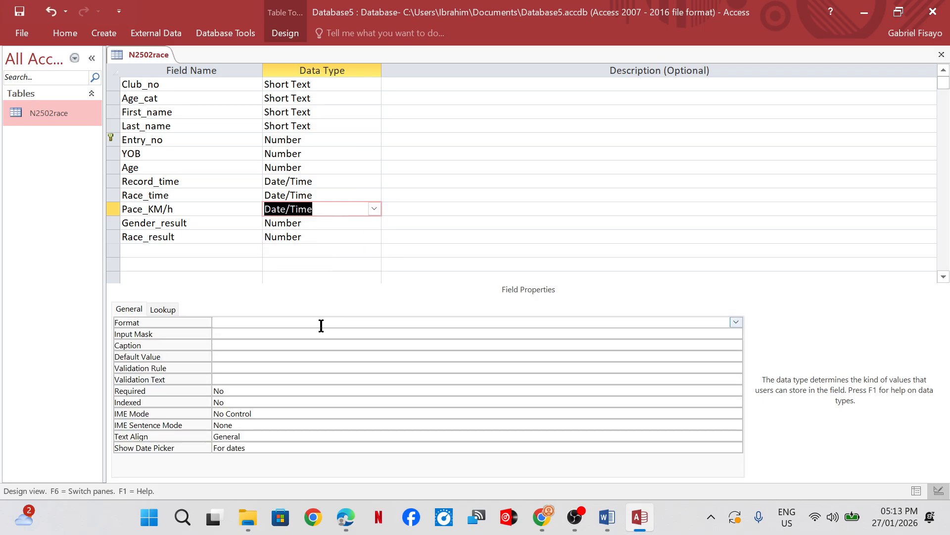
pyautogui.click(736, 323)
pyautogui.click(307, 377)
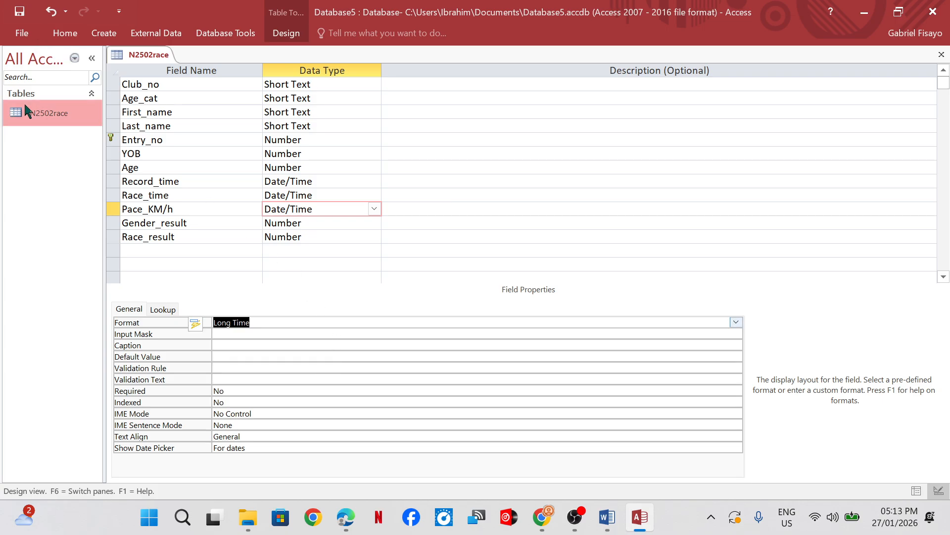
# Step: Save the N2502race table design, check the Pace_KM/h values in Datasheet view, and return to Design view
pyautogui.click(62, 33)
pyautogui.click(25, 76)
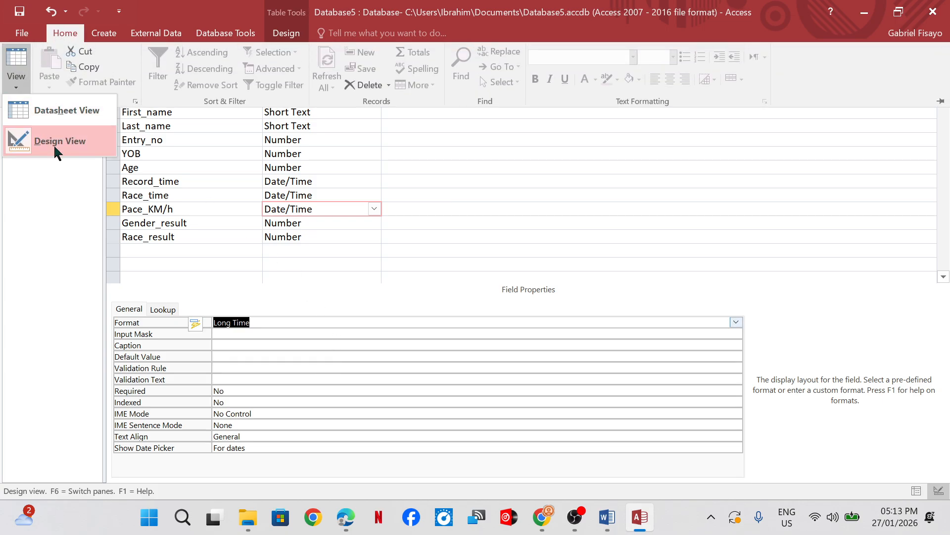
pyautogui.click(64, 111)
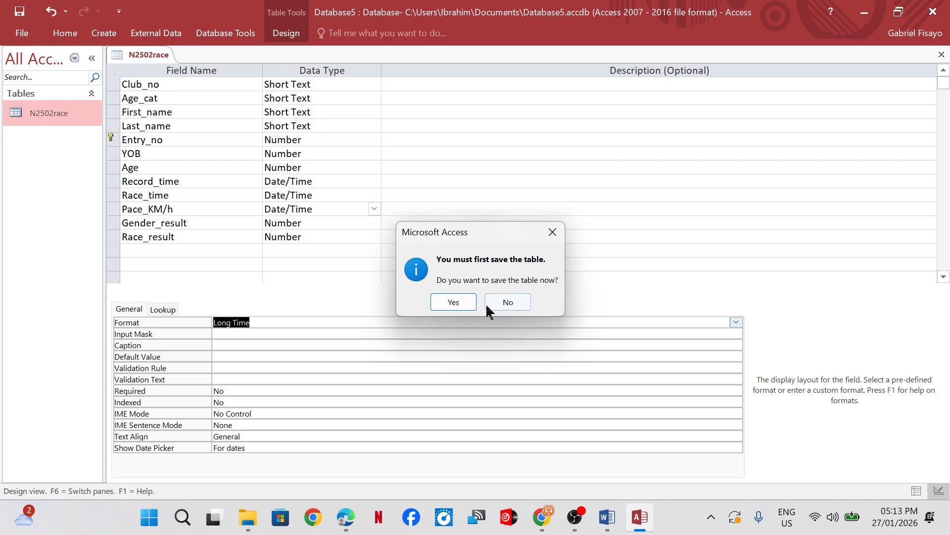
pyautogui.click(452, 301)
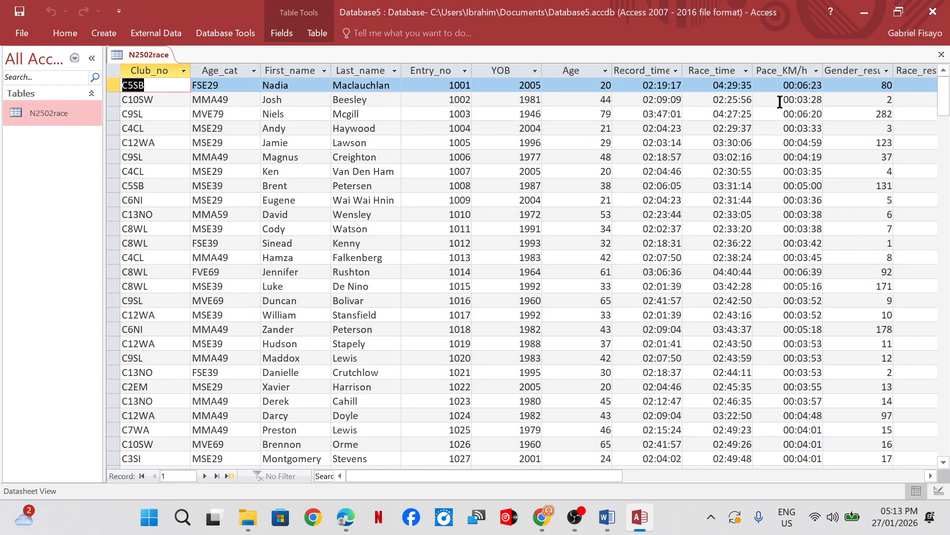
pyautogui.click(63, 32)
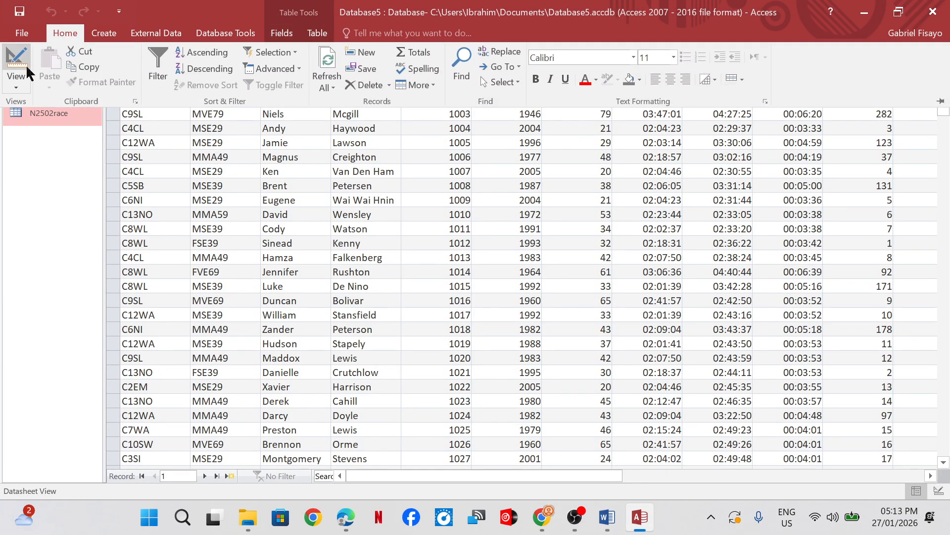
pyautogui.click(15, 57)
# Step: In the exam paper PDF, tick off question 16 and underline "data types" in question 17, and return to Access
pyautogui.moveTo(345, 517)
pyautogui.click(318, 439)
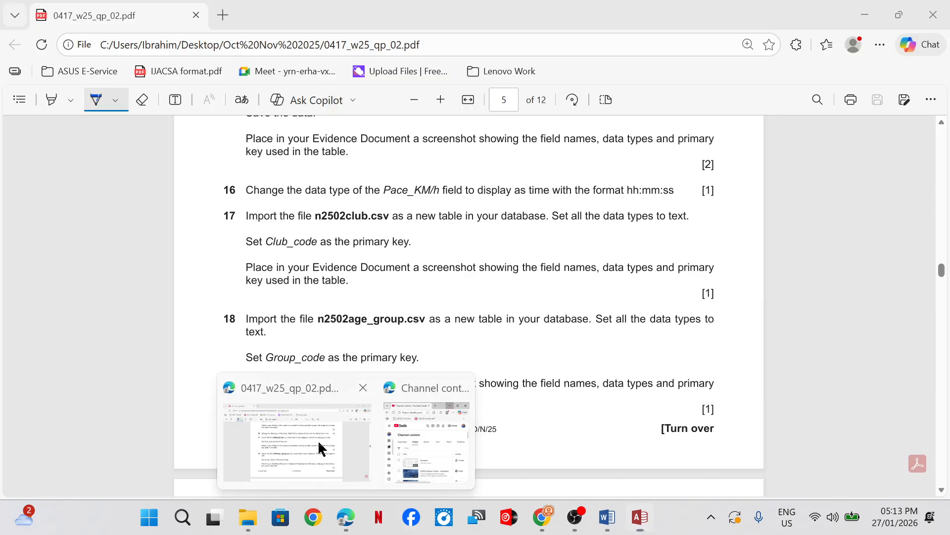
pyautogui.moveTo(494, 190)
pyautogui.mouseDown()
pyautogui.moveTo(500, 202)
pyautogui.moveTo(542, 181)
pyautogui.mouseUp()
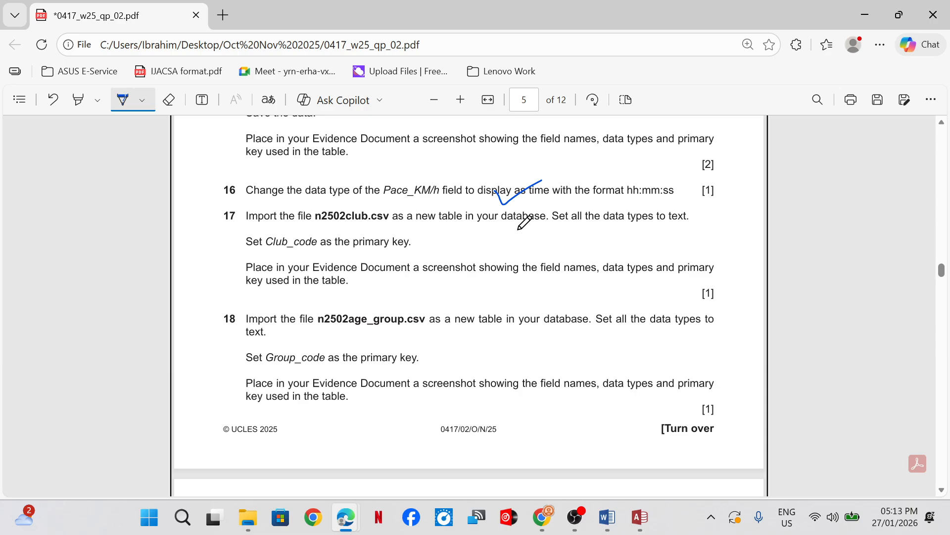
pyautogui.moveTo(602, 226); pyautogui.dragTo(661, 226)
pyautogui.moveTo(641, 525)
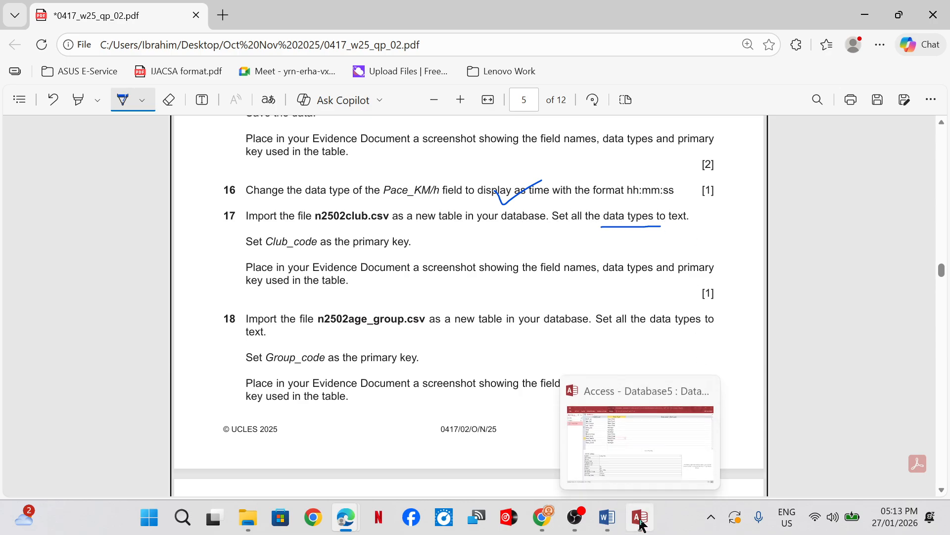
pyautogui.click(634, 462)
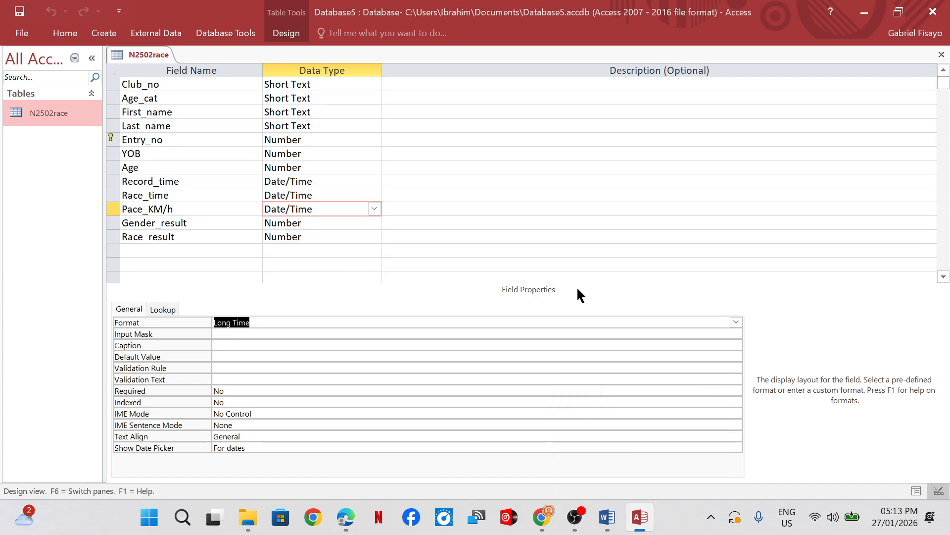
# Step: Close the N2502race table and start a text file import of n2502club.csv into a new table
pyautogui.rightClick(151, 55)
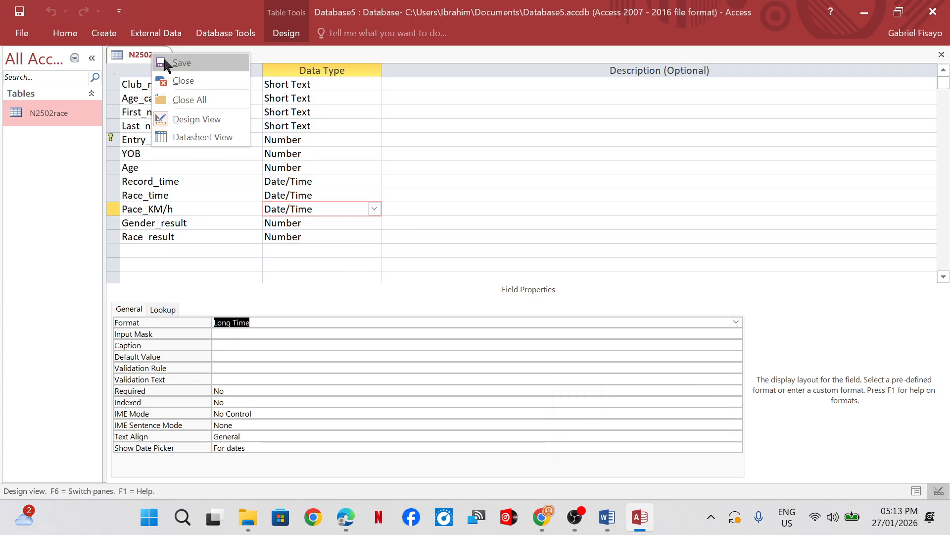
pyautogui.click(177, 78)
pyautogui.click(144, 32)
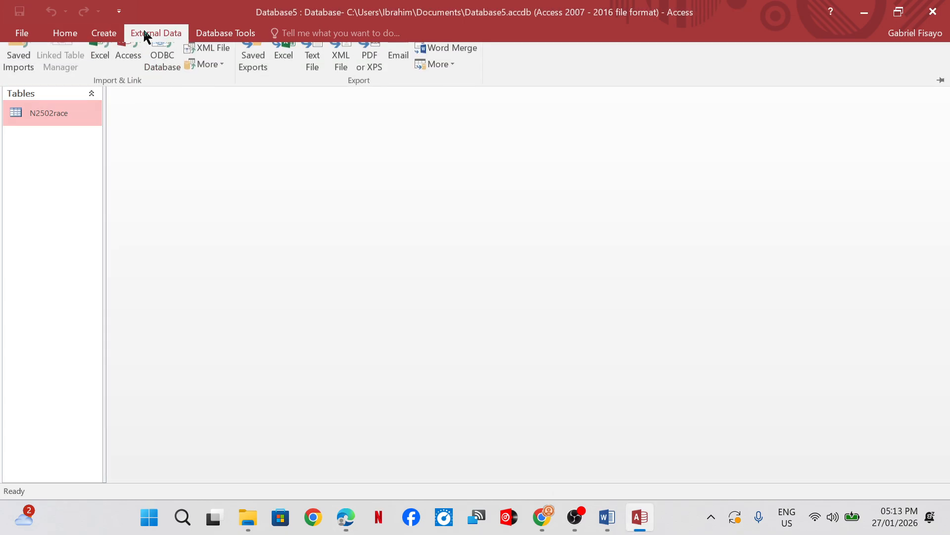
pyautogui.click(215, 50)
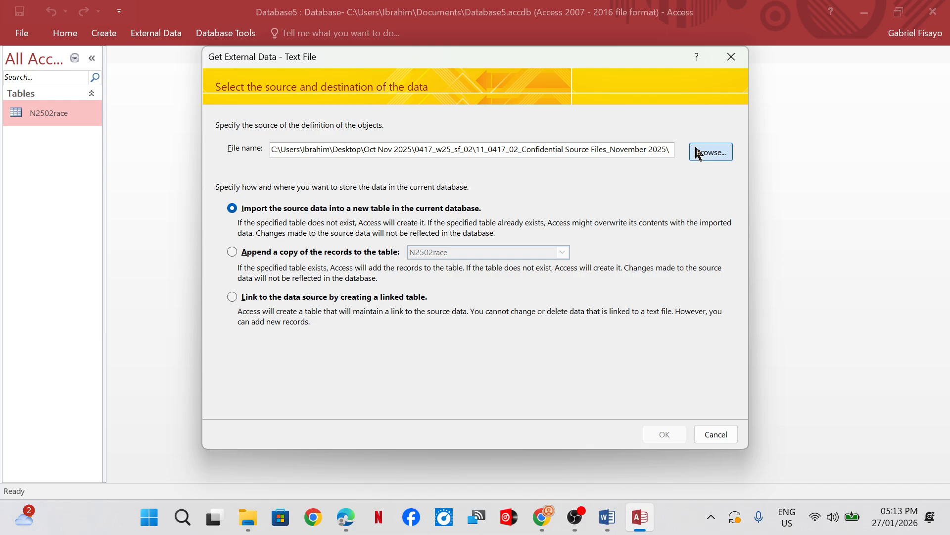
pyautogui.click(703, 155)
pyautogui.click(380, 206)
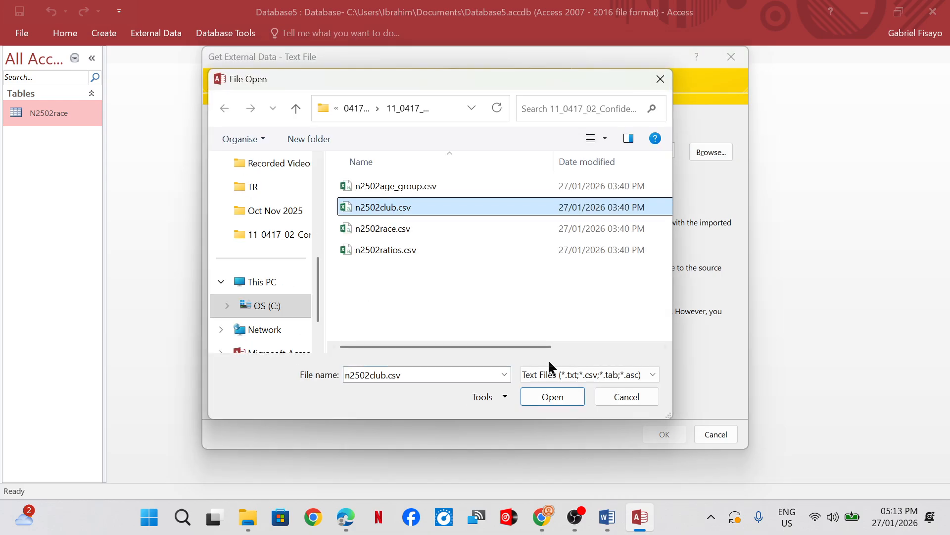
pyautogui.click(551, 396)
pyautogui.click(667, 439)
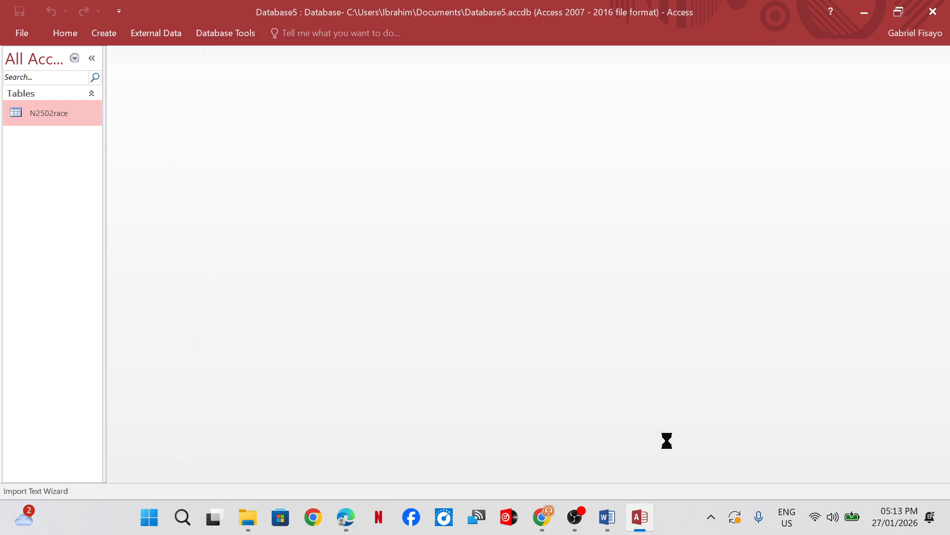
# Step: Set the import to comma-delimited with the first row as field names, keeping the default field options
pyautogui.click(653, 411)
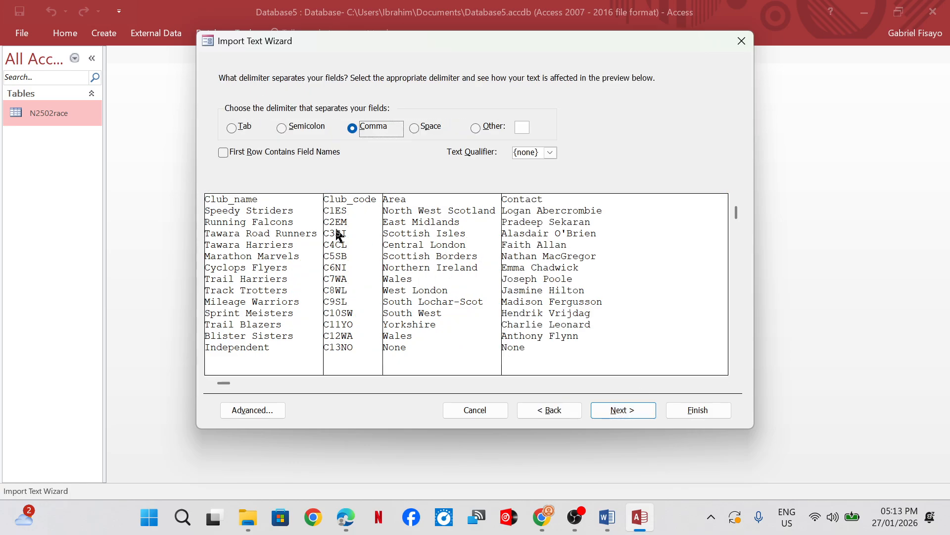
pyautogui.click(224, 152)
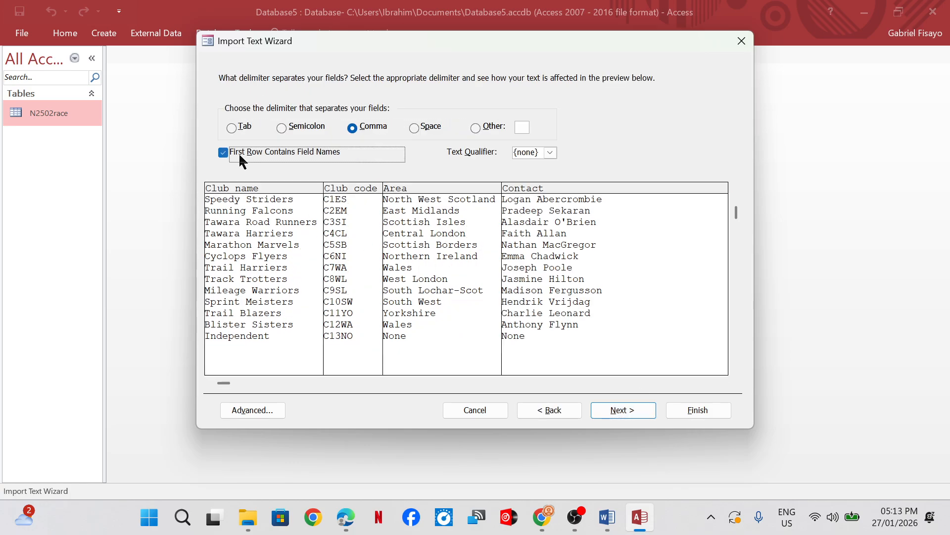
pyautogui.click(618, 413)
pyautogui.click(618, 412)
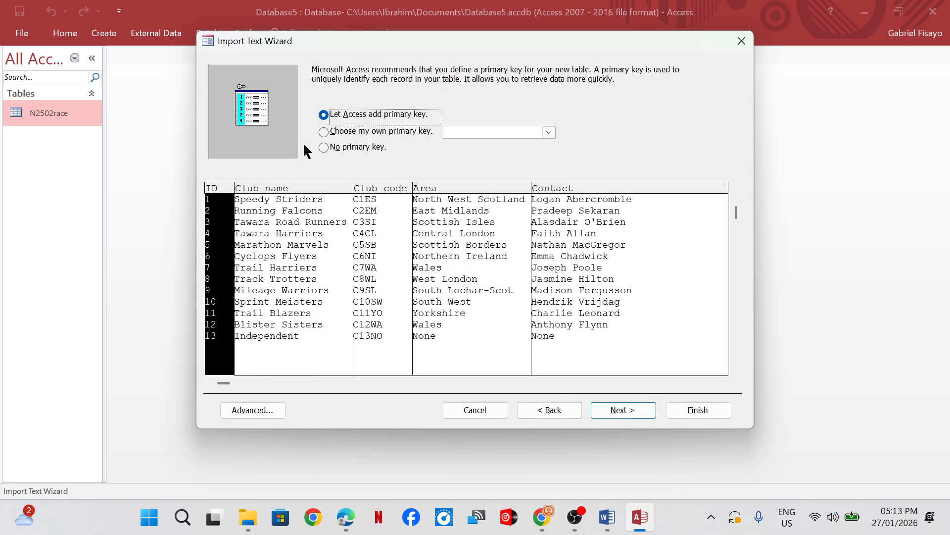
# Step: Check question 17 in the exam paper, choose Club_code as the primary key, and finish the import without saving the import steps
pyautogui.click(341, 132)
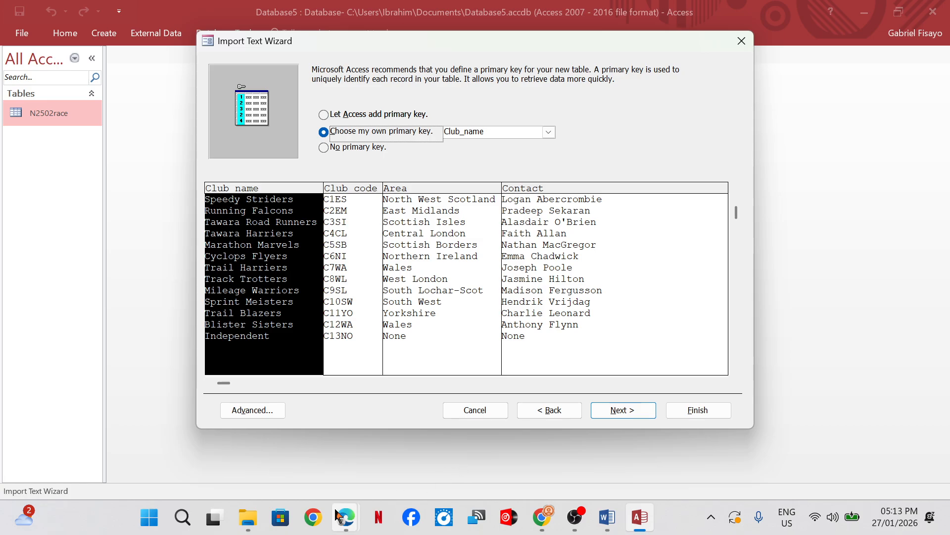
pyautogui.moveTo(345, 516)
pyautogui.click(320, 428)
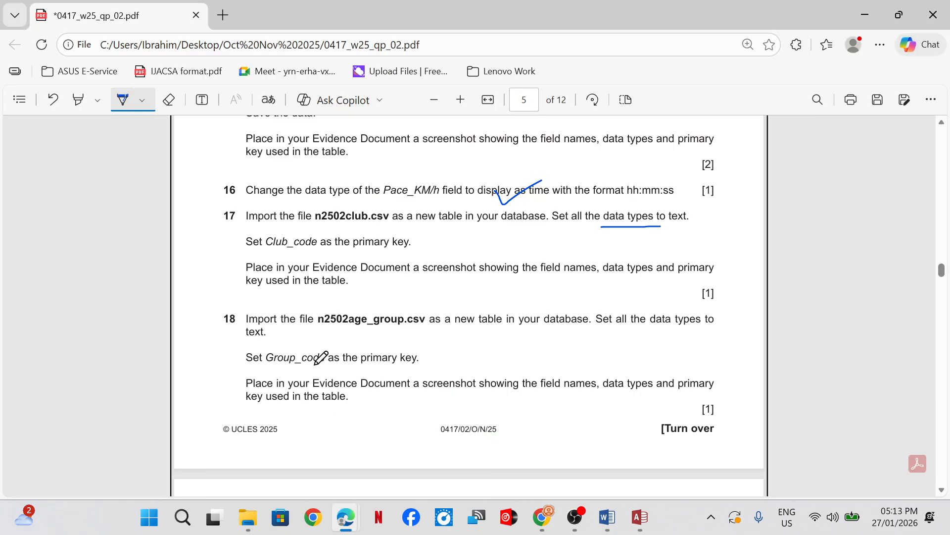
pyautogui.moveTo(639, 522)
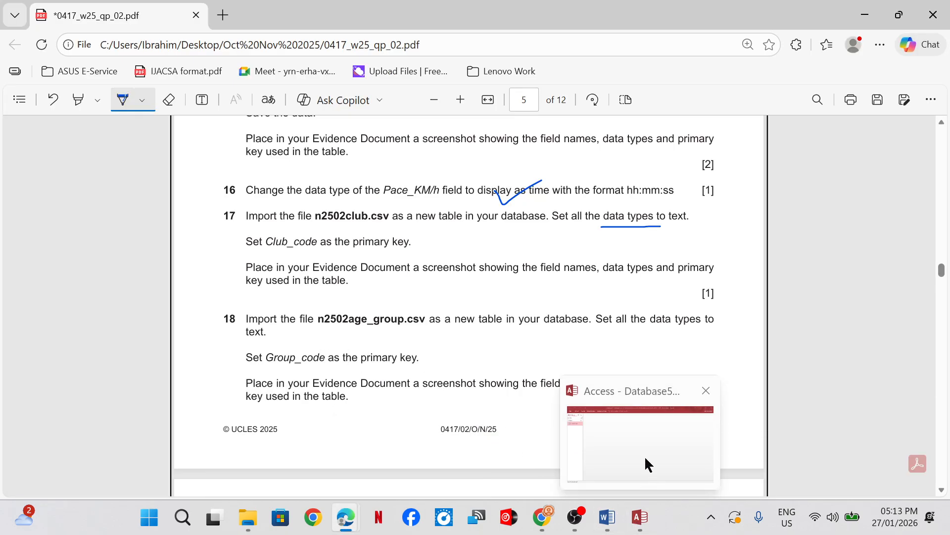
pyautogui.click(644, 453)
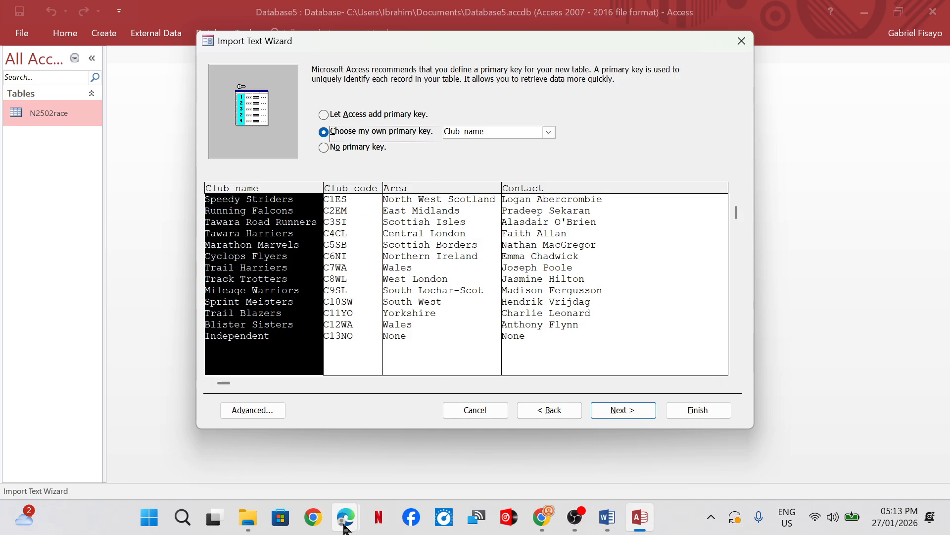
pyautogui.moveTo(345, 517)
pyautogui.moveTo(304, 427)
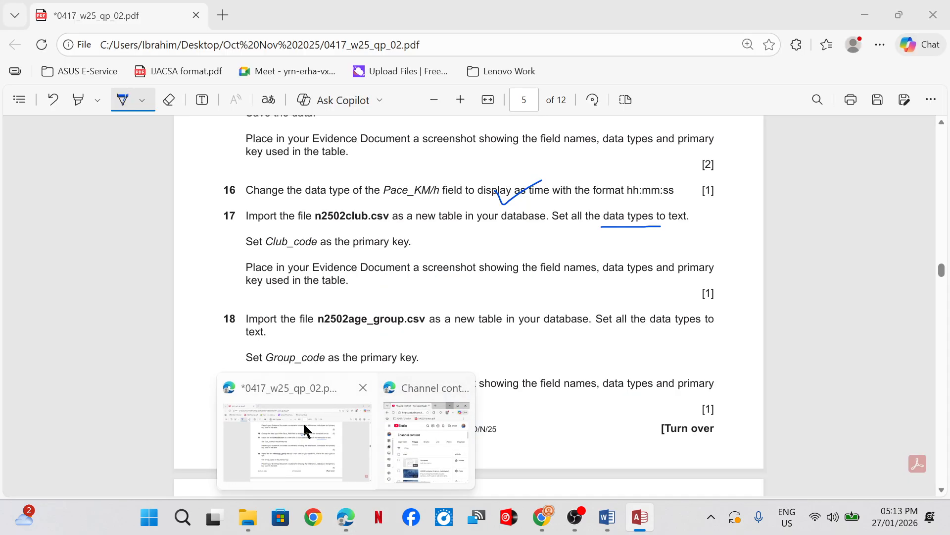
pyautogui.click(303, 421)
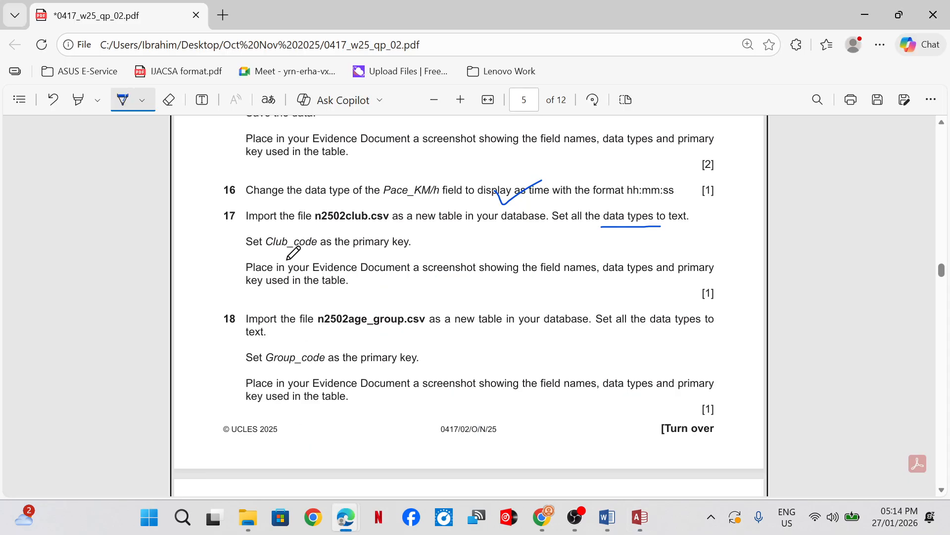
pyautogui.moveTo(639, 517)
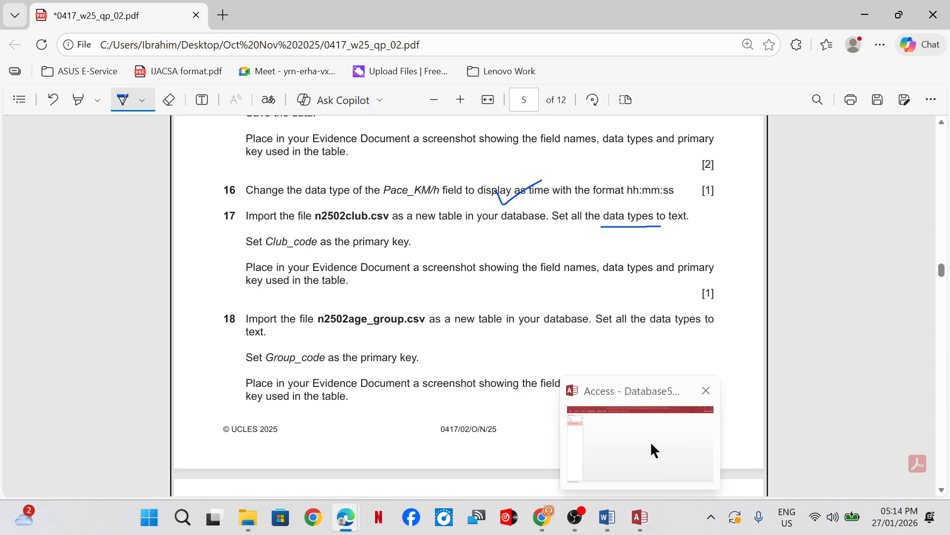
pyautogui.click(651, 449)
pyautogui.click(342, 225)
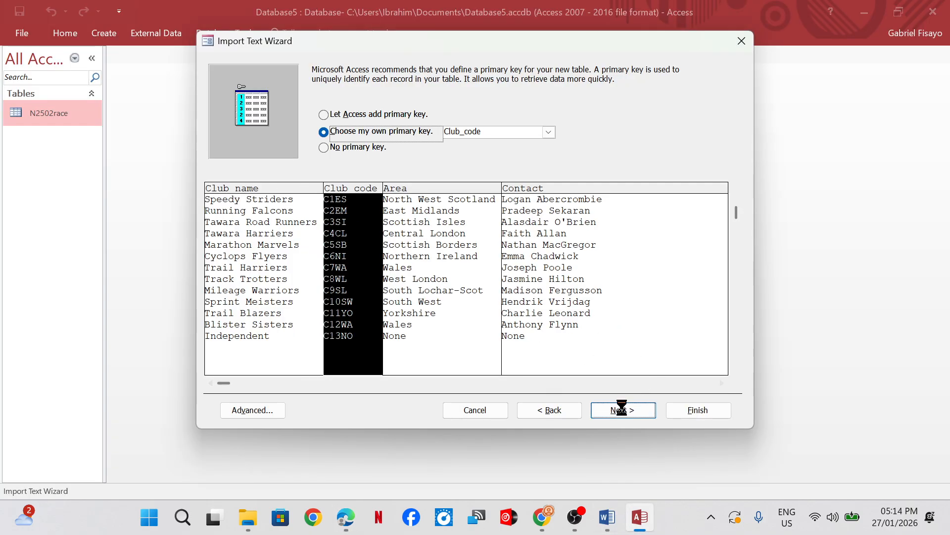
pyautogui.click(622, 409)
pyautogui.click(676, 410)
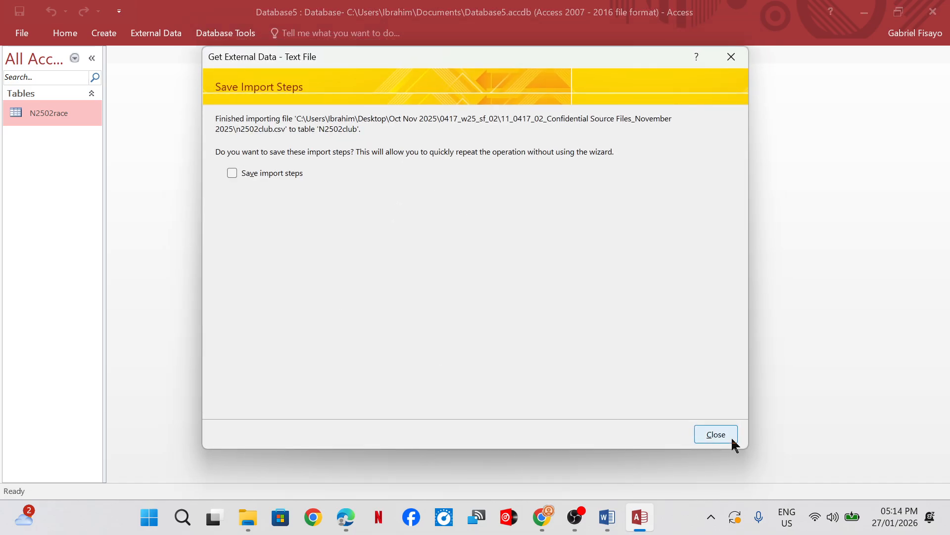
pyautogui.click(732, 438)
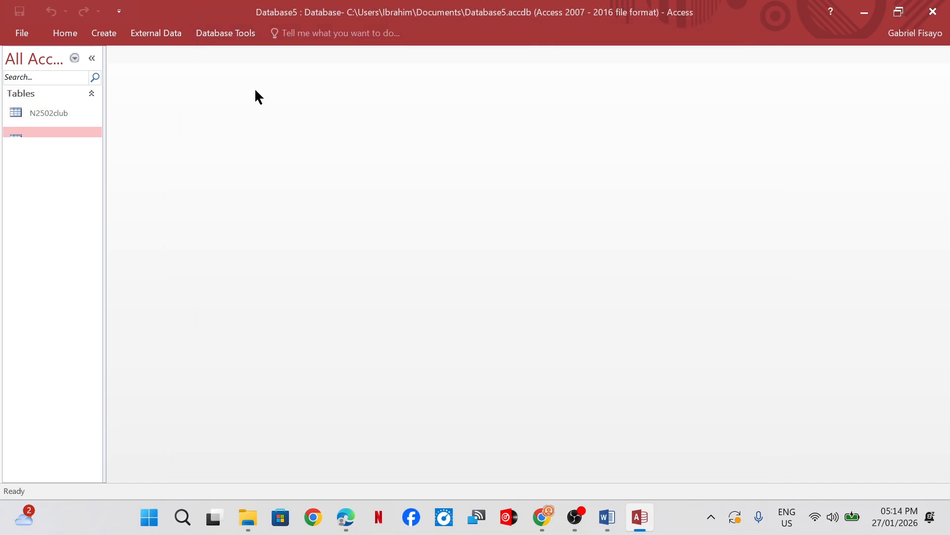
# Step: Show the N2502club table in Design view and read the evidence requirement of question 17 in the exam paper
pyautogui.doubleClick(59, 117)
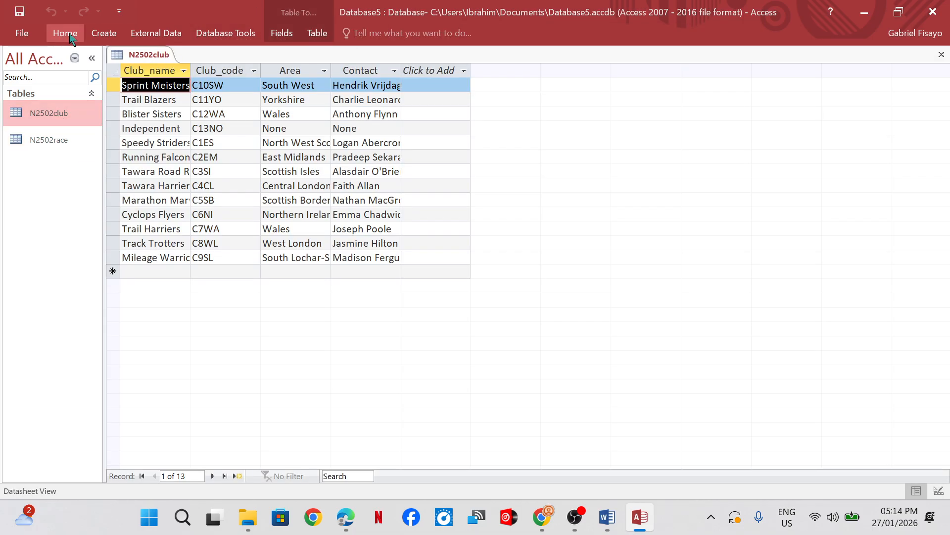
pyautogui.click(102, 33)
pyautogui.click(64, 33)
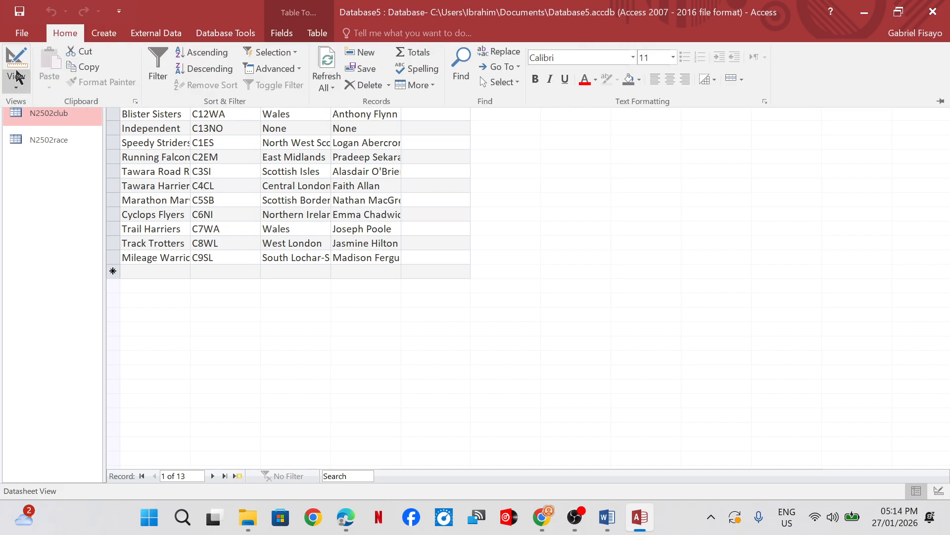
pyautogui.click(16, 74)
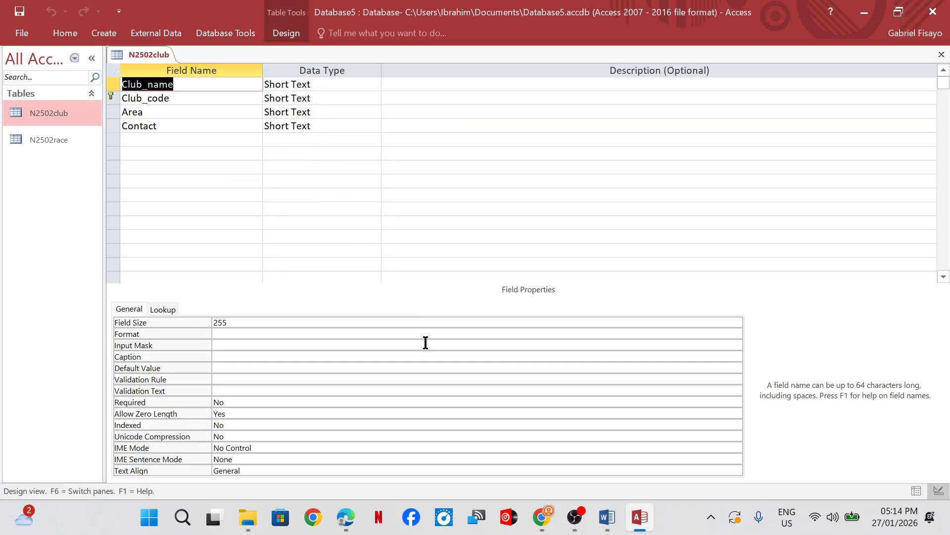
pyautogui.moveTo(345, 517)
pyautogui.click(340, 436)
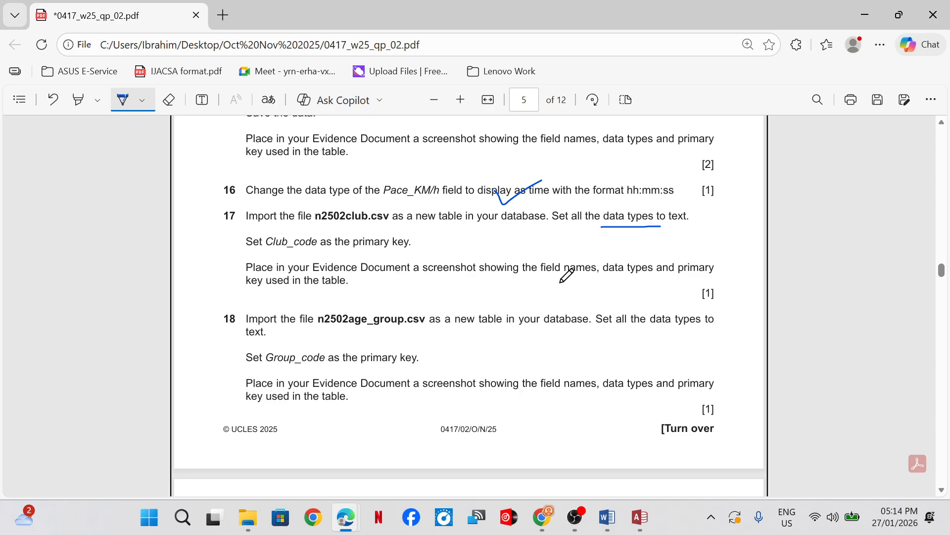
pyautogui.moveTo(640, 514)
pyautogui.click(682, 442)
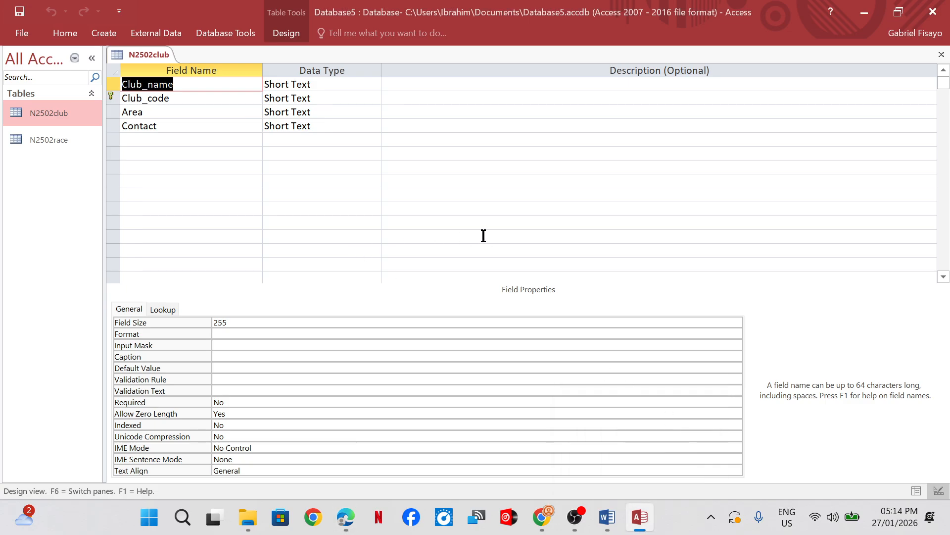
# Step: Capture the N2502club field names, data types and primary key, and paste the screenshot under Step 17 evidence in the Word document Evidence5678.docx
pyautogui.press('super+shift+s')
pyautogui.moveTo(104, 43); pyautogui.dragTo(364, 143)
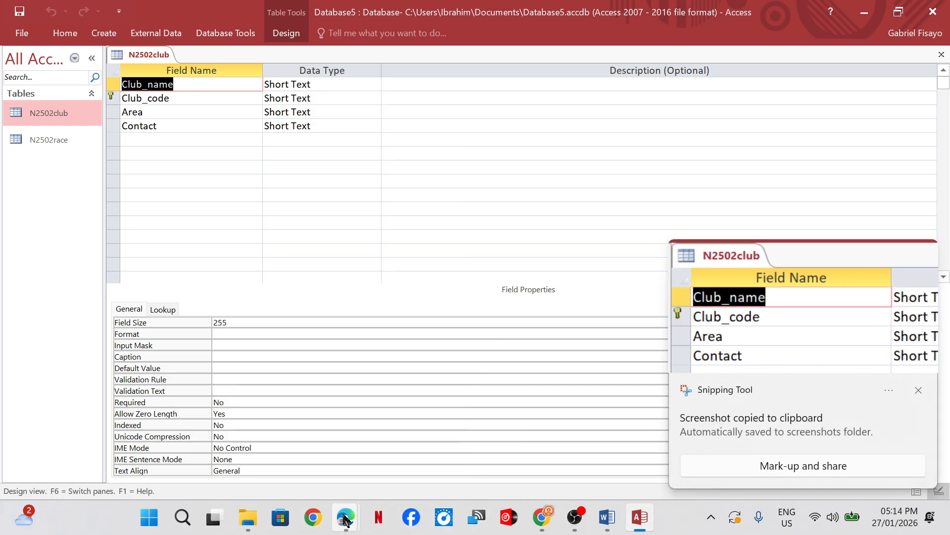
pyautogui.moveTo(345, 520)
pyautogui.moveTo(302, 452)
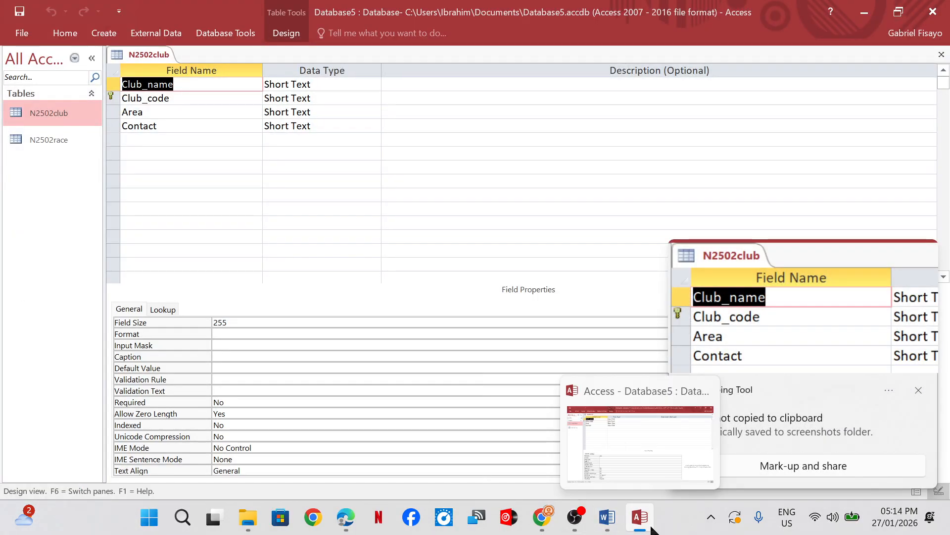
pyautogui.moveTo(605, 525)
pyautogui.click(600, 459)
pyautogui.scroll(-1, 310, 392)
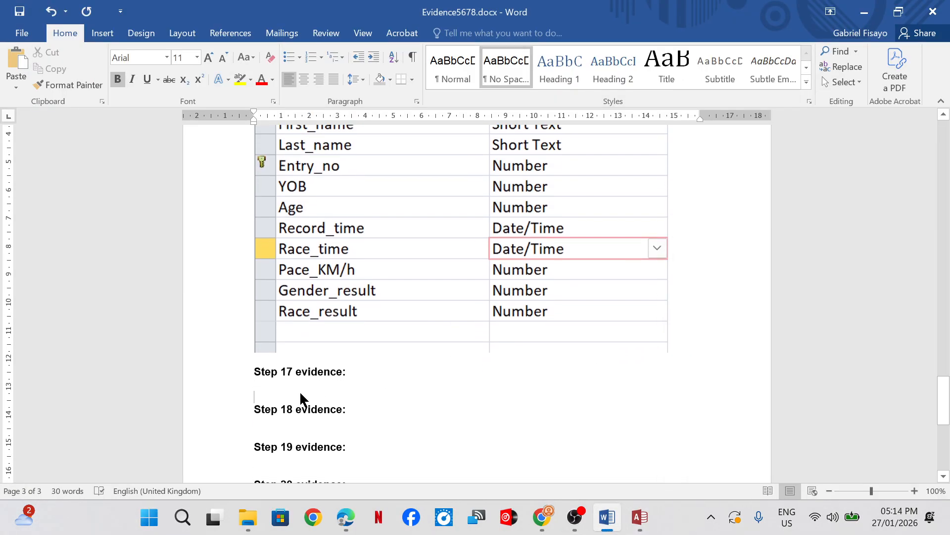
pyautogui.hotkey('ctrl', 'v')
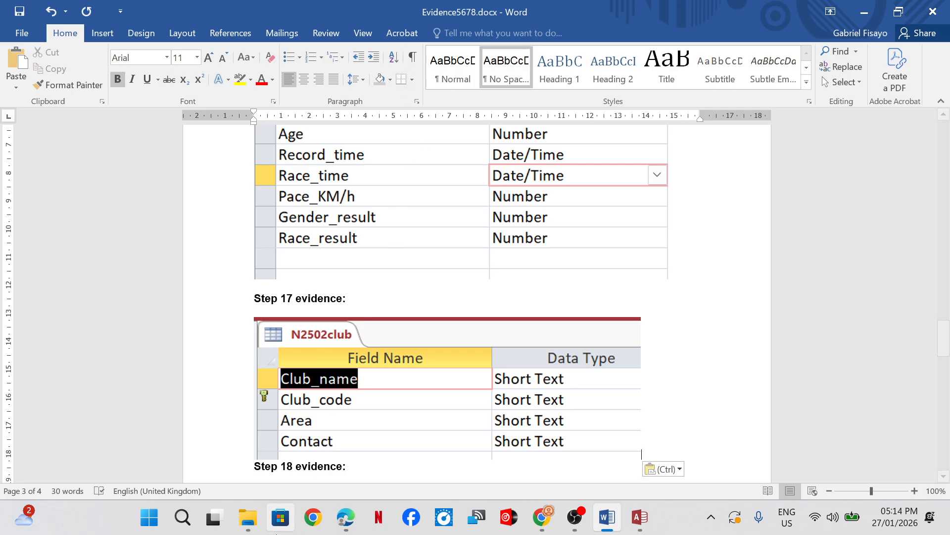
# Step: Tick off the evidence requirement of question 17 in the exam paper and read question 18
pyautogui.moveTo(345, 518)
pyautogui.click(304, 452)
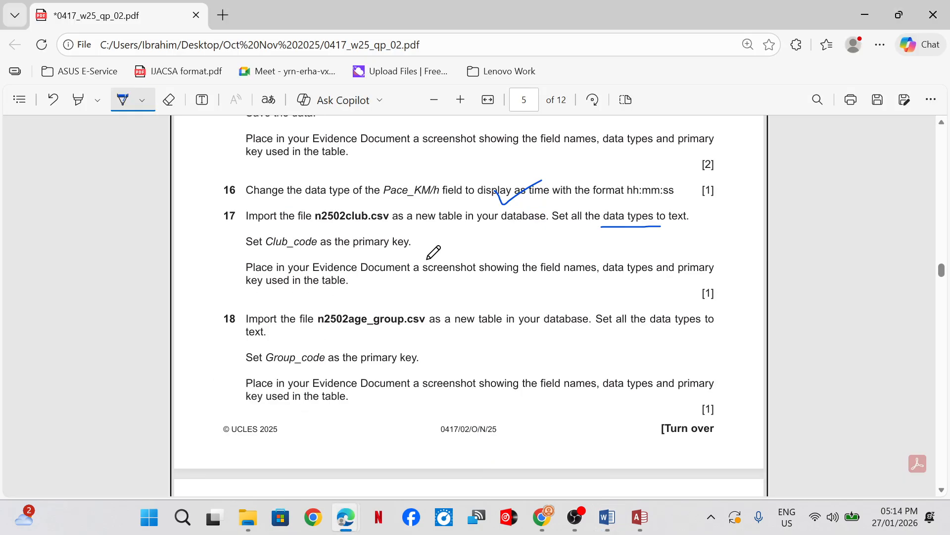
pyautogui.moveTo(427, 260)
pyautogui.mouseDown()
pyautogui.moveTo(461, 267)
pyautogui.moveTo(526, 238)
pyautogui.mouseUp()
pyautogui.scroll(-5, 520, 239)
pyautogui.scroll(2, 485, 233)
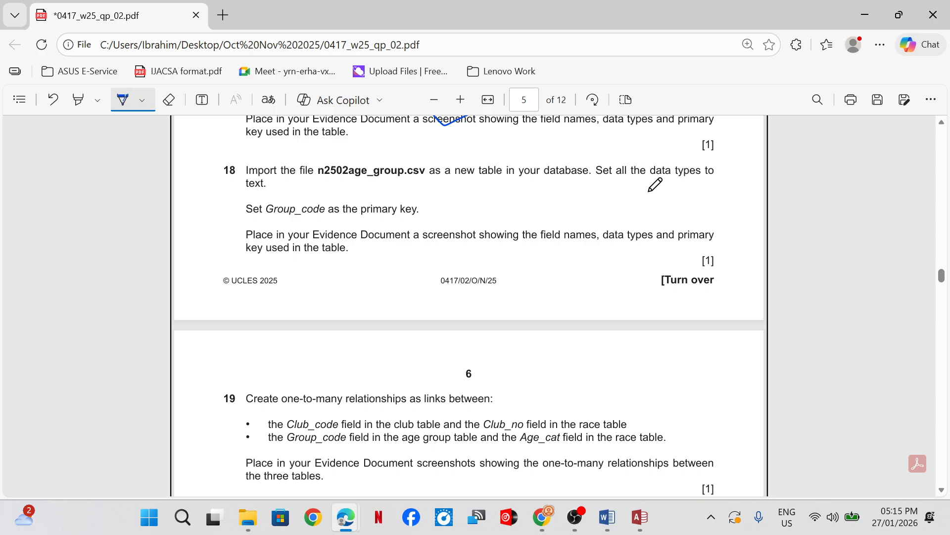
pyautogui.scroll(3, 655, 185)
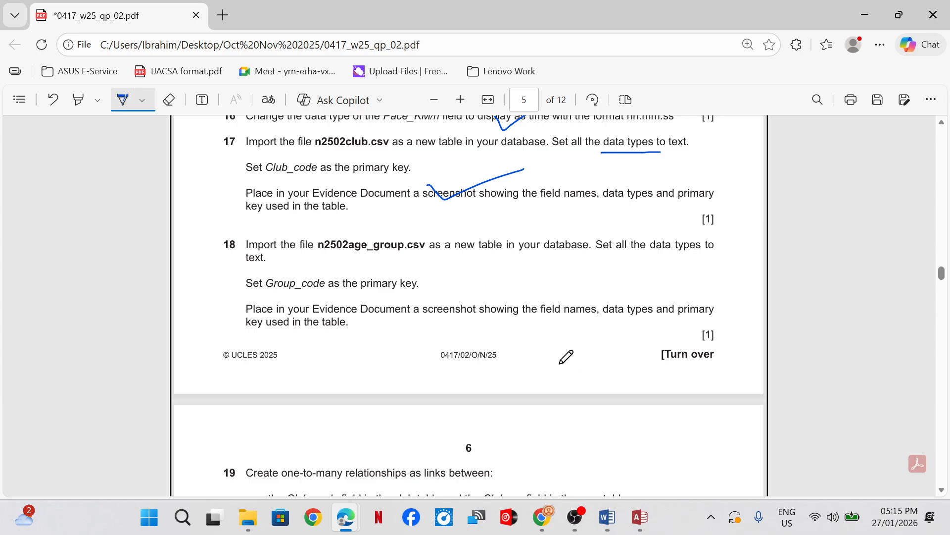
# Step: Close the N2502club table in Access and start importing n2502age_group.csv as a new table in the database
pyautogui.click(651, 527)
pyautogui.rightClick(138, 51)
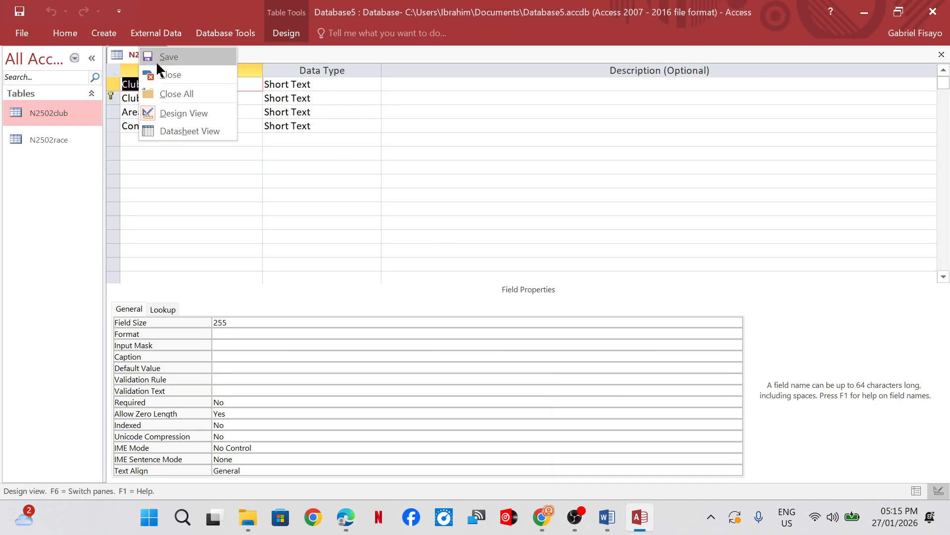
pyautogui.click(163, 74)
pyautogui.click(67, 33)
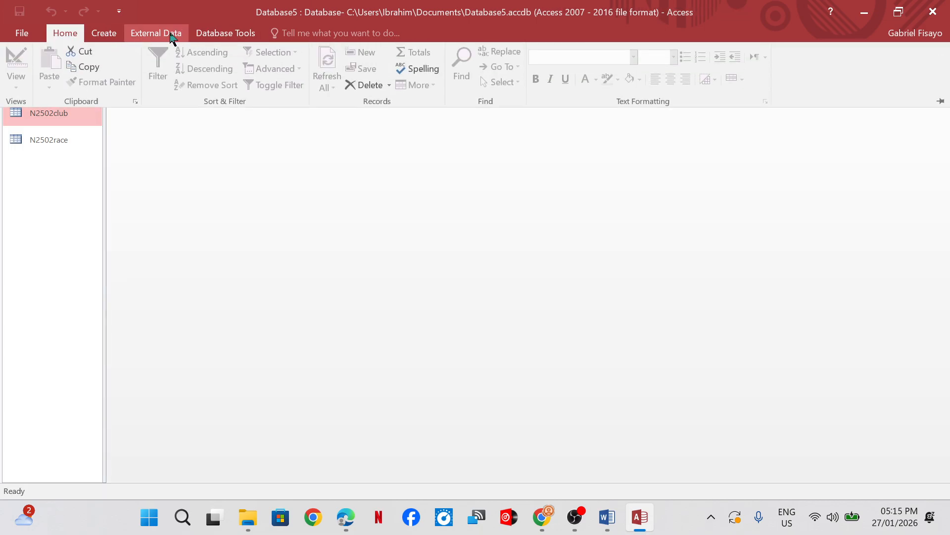
pyautogui.click(172, 37)
pyautogui.click(212, 50)
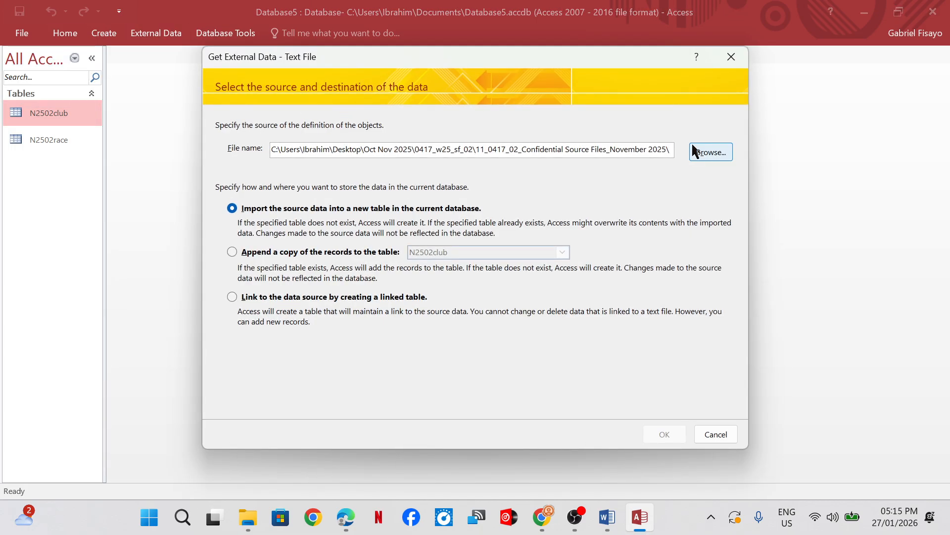
pyautogui.click(697, 151)
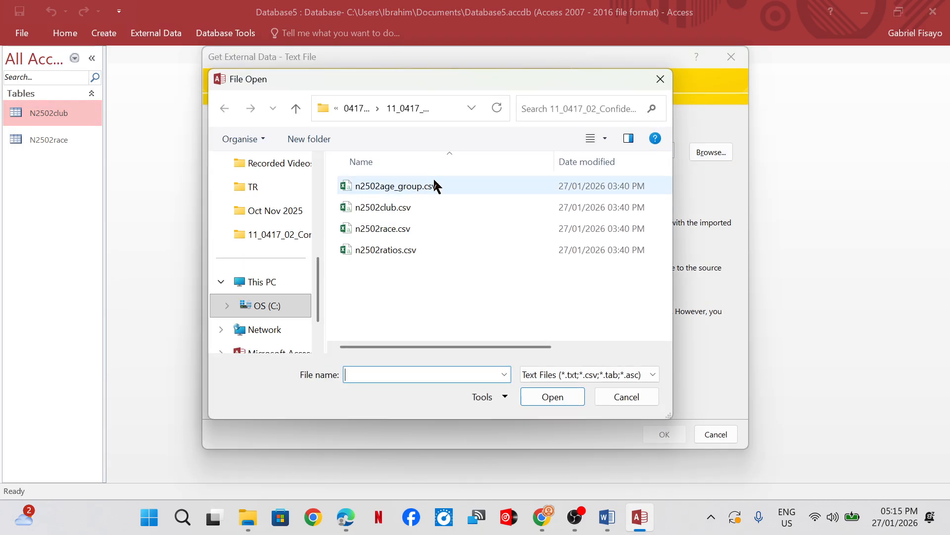
pyautogui.click(434, 186)
pyautogui.click(561, 396)
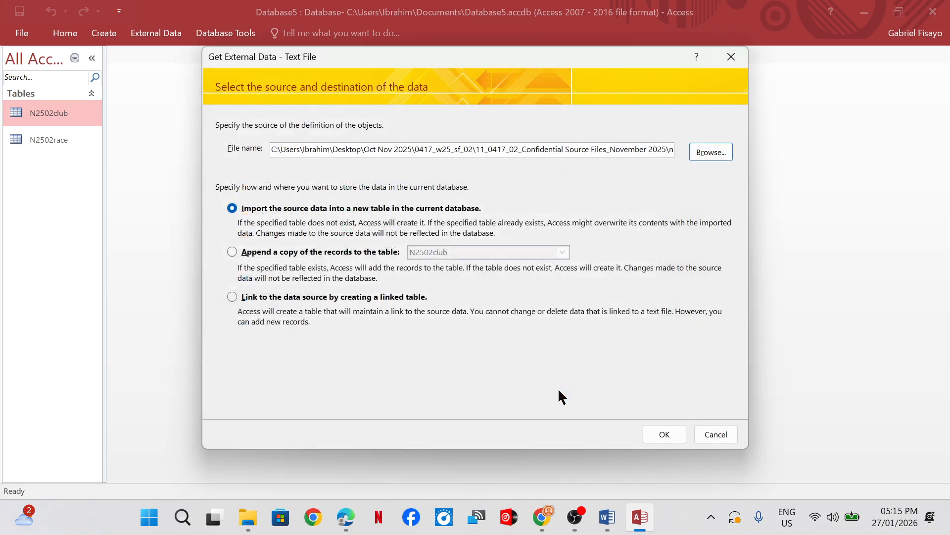
pyautogui.click(665, 434)
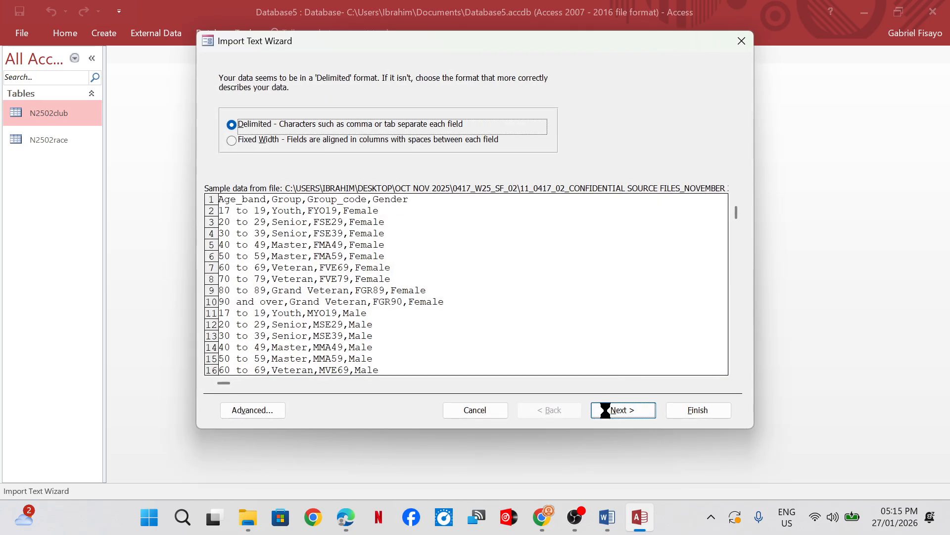
# Step: Set the age group import to comma-delimited with the first row as field names, keeping the default field options
pyautogui.click(604, 410)
pyautogui.click(249, 153)
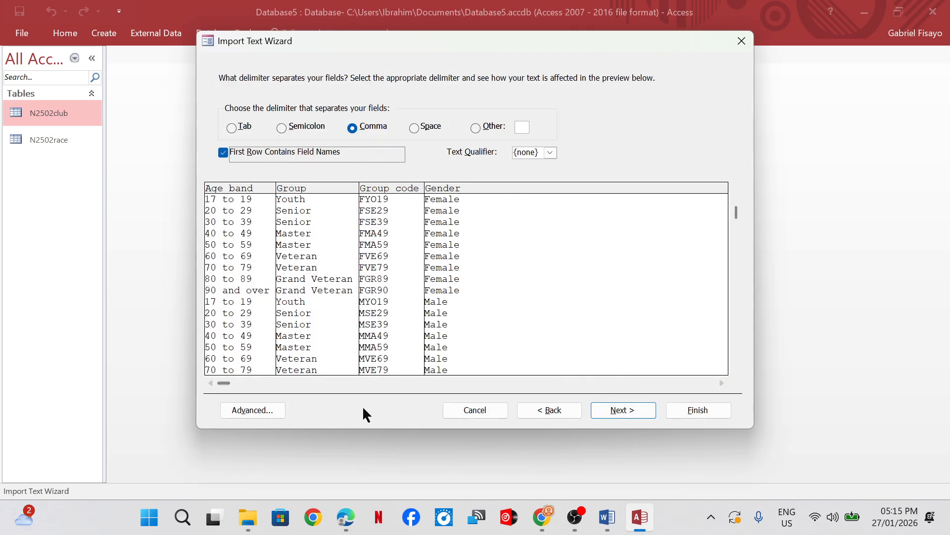
pyautogui.click(632, 417)
pyautogui.click(632, 416)
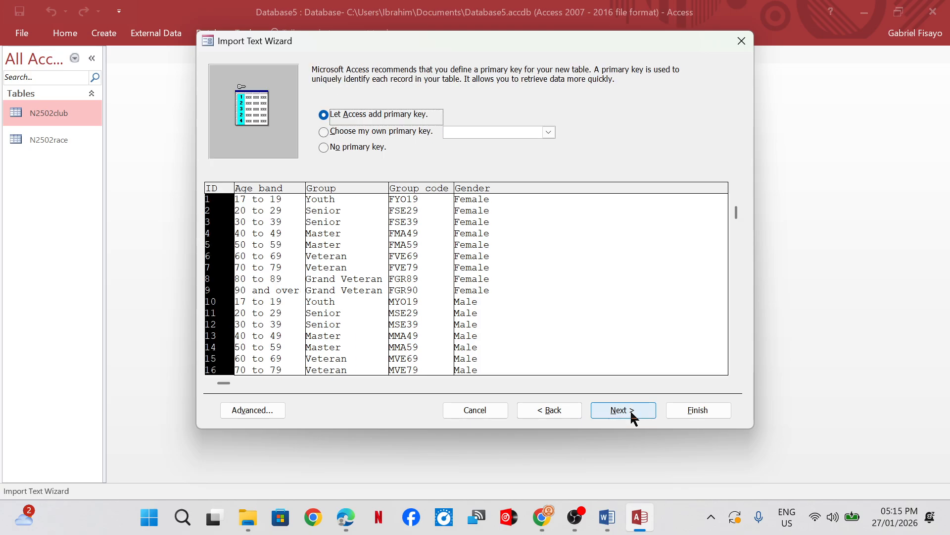
# Step: Underline Group_code in question 18, choose it as the primary key, and finish the import into N2502age_group without saving the import steps
pyautogui.click(402, 131)
pyautogui.moveTo(346, 517)
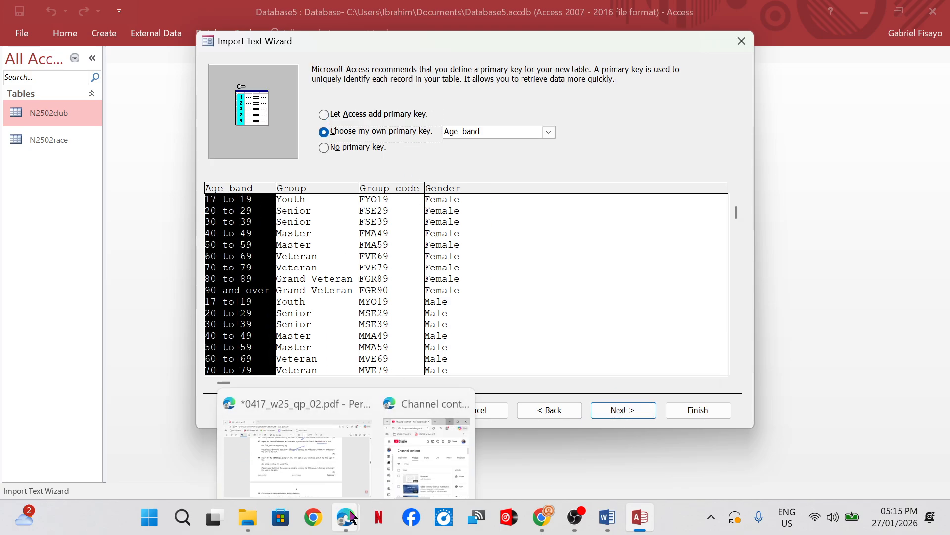
pyautogui.click(320, 461)
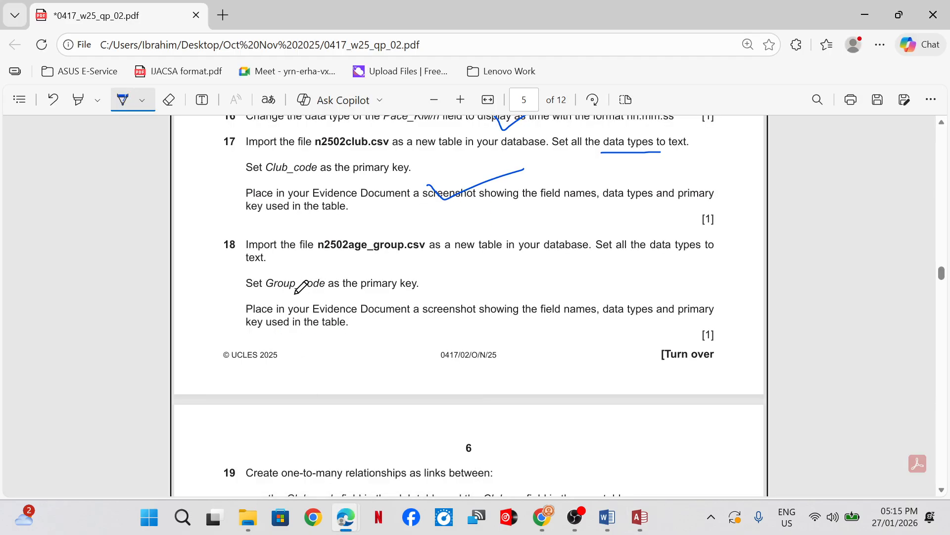
pyautogui.moveTo(273, 295); pyautogui.dragTo(333, 297)
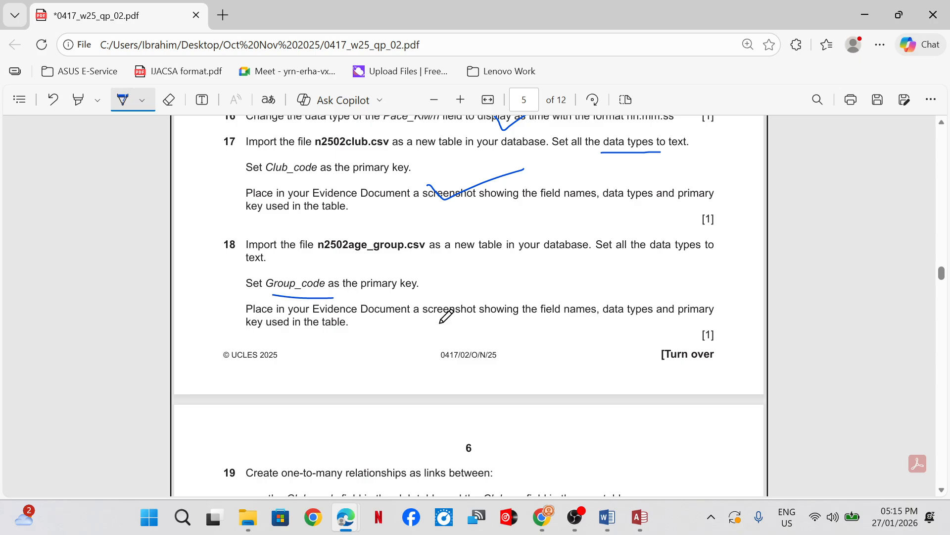
pyautogui.click(645, 526)
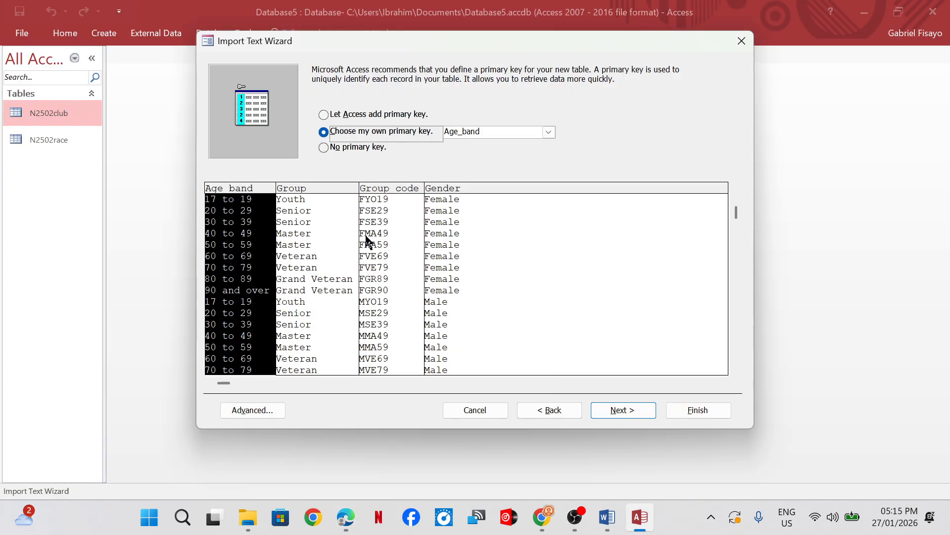
pyautogui.click(384, 223)
pyautogui.click(635, 410)
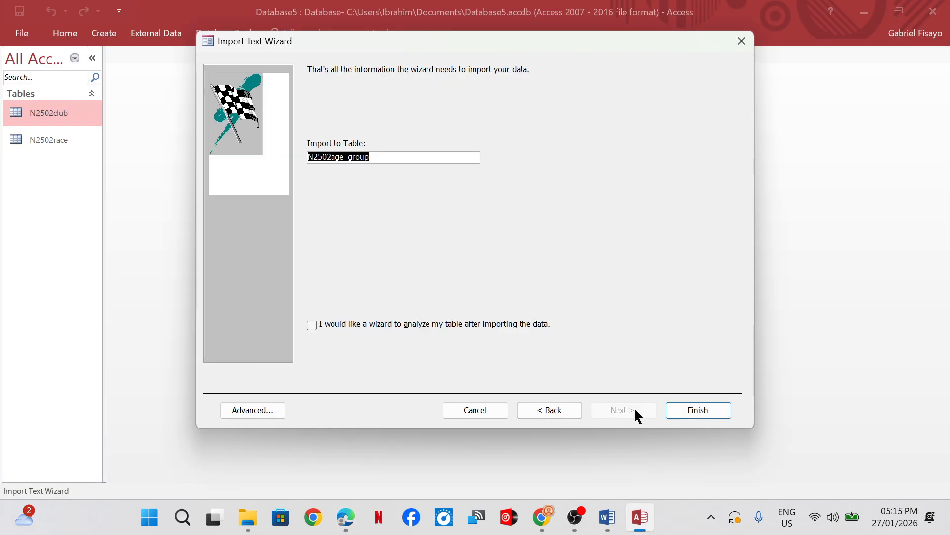
pyautogui.click(688, 411)
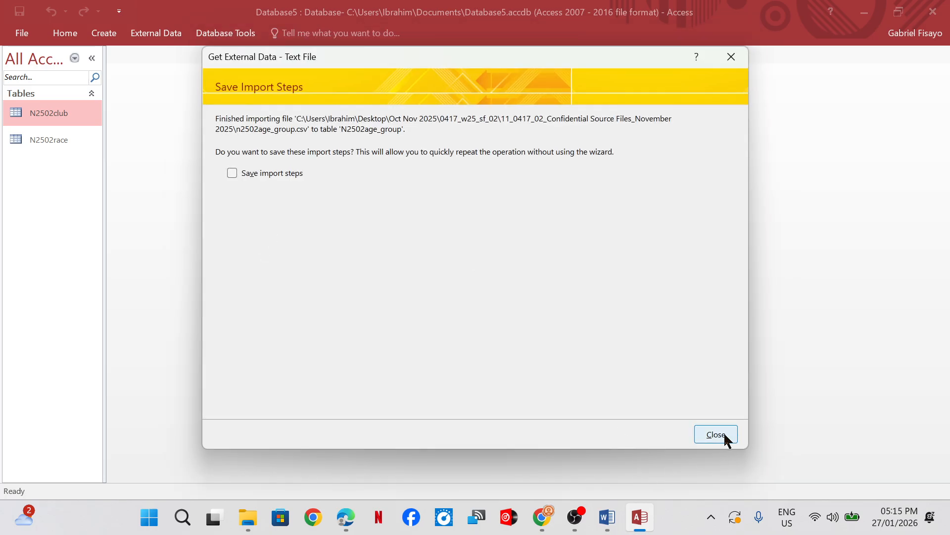
pyautogui.click(715, 434)
# Step: Show the N2502age_group table in Design view and tick off the primary key requirement of question 18 in the exam paper
pyautogui.click(72, 116)
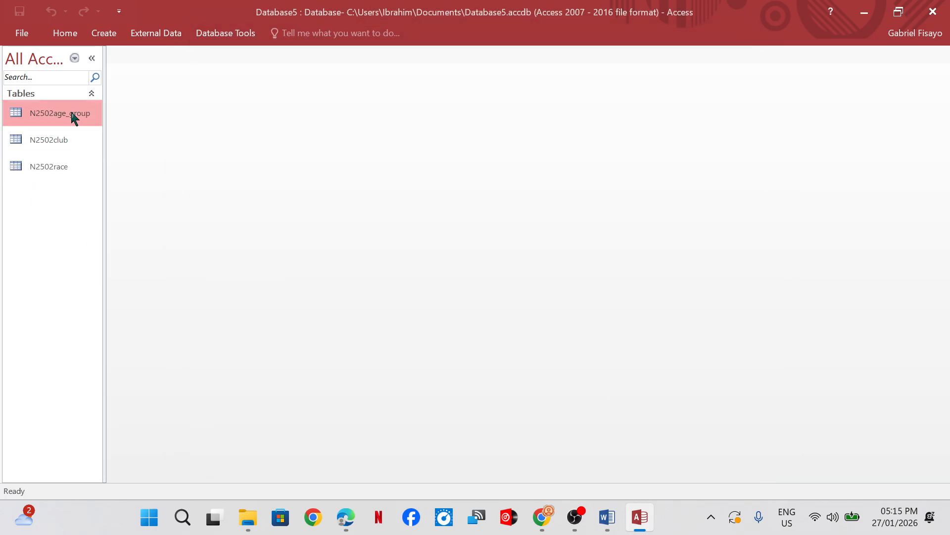
pyautogui.doubleClick(73, 116)
pyautogui.click(65, 32)
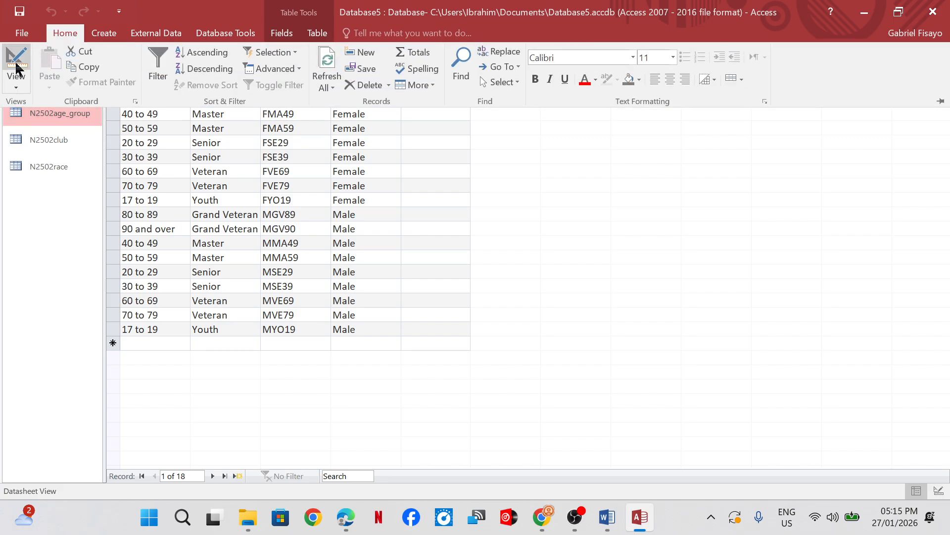
pyautogui.click(16, 64)
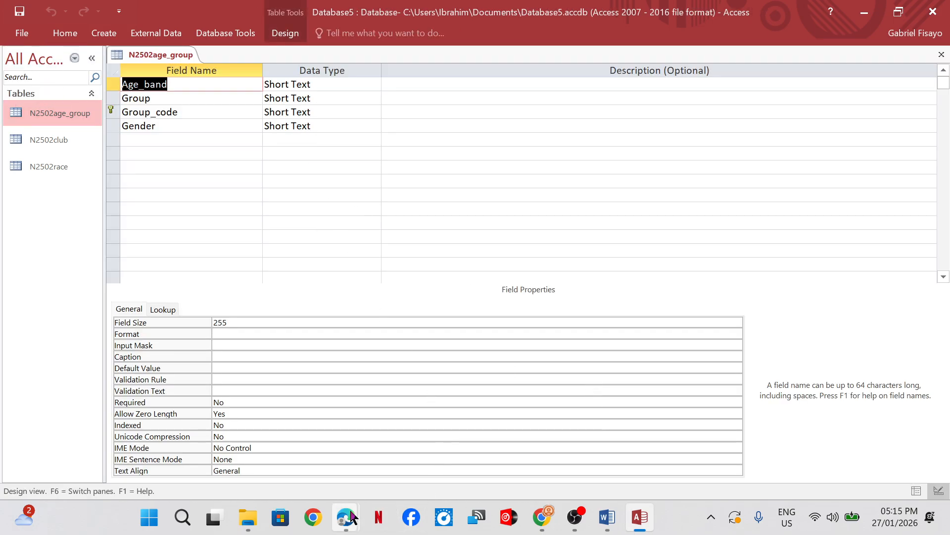
pyautogui.moveTo(345, 517)
pyautogui.click(318, 451)
pyautogui.moveTo(424, 286); pyautogui.dragTo(481, 261)
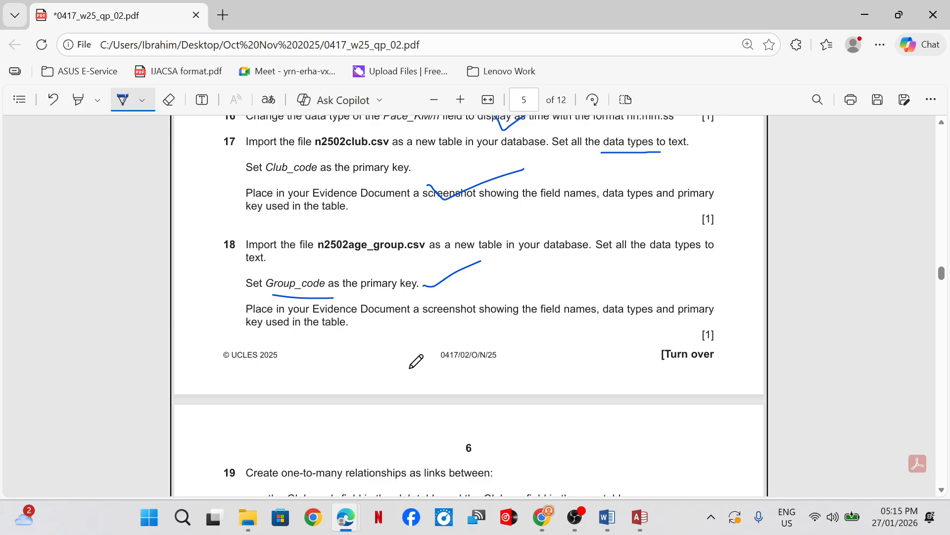
# Step: Capture the N2502age_group field names, data types and primary key, and paste the screenshot under Step 18 evidence in Evidence5678.docx
pyautogui.moveTo(640, 517)
pyautogui.click(628, 405)
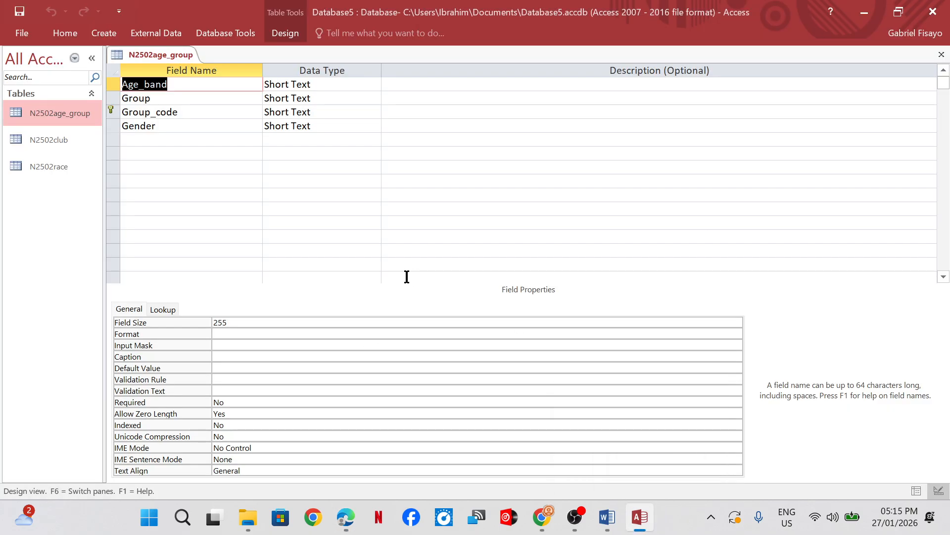
pyautogui.press('super+shift+s')
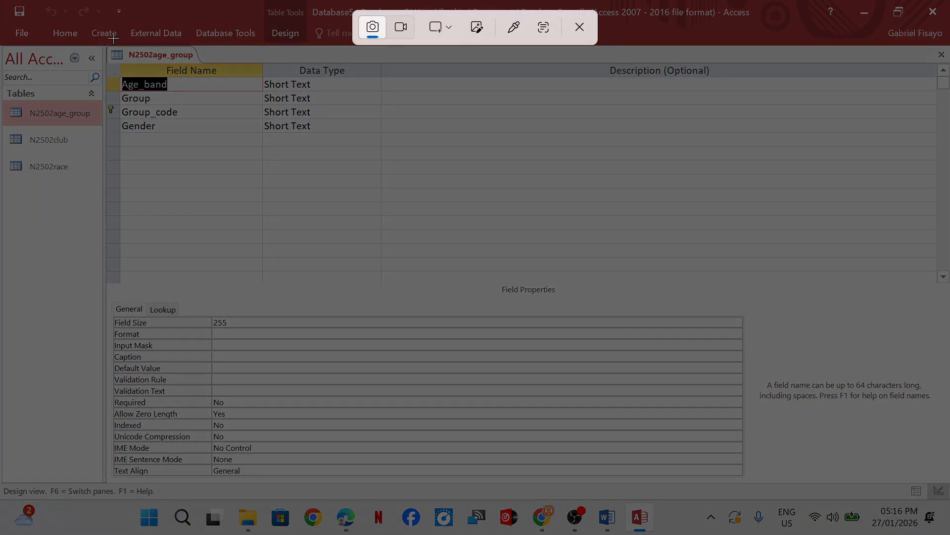
pyautogui.moveTo(109, 40); pyautogui.dragTo(364, 141)
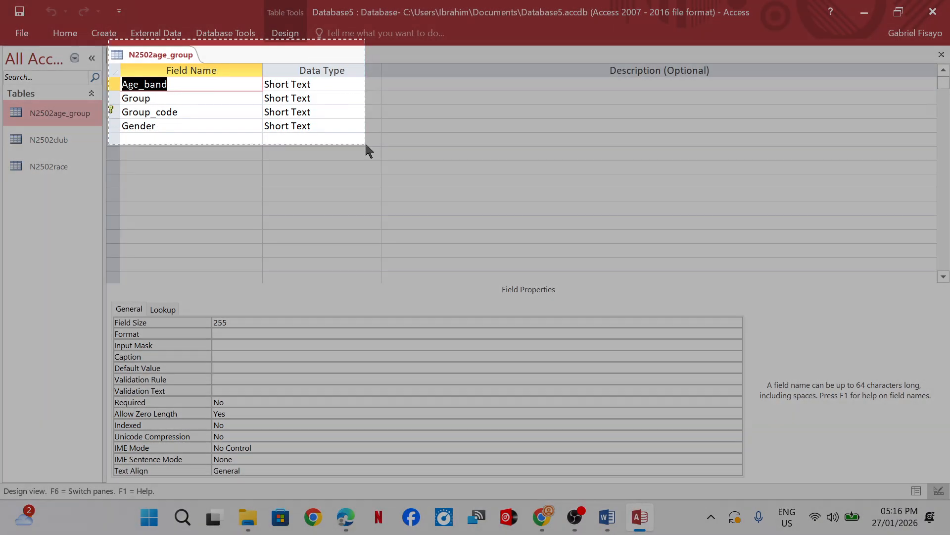
pyautogui.moveTo(346, 517)
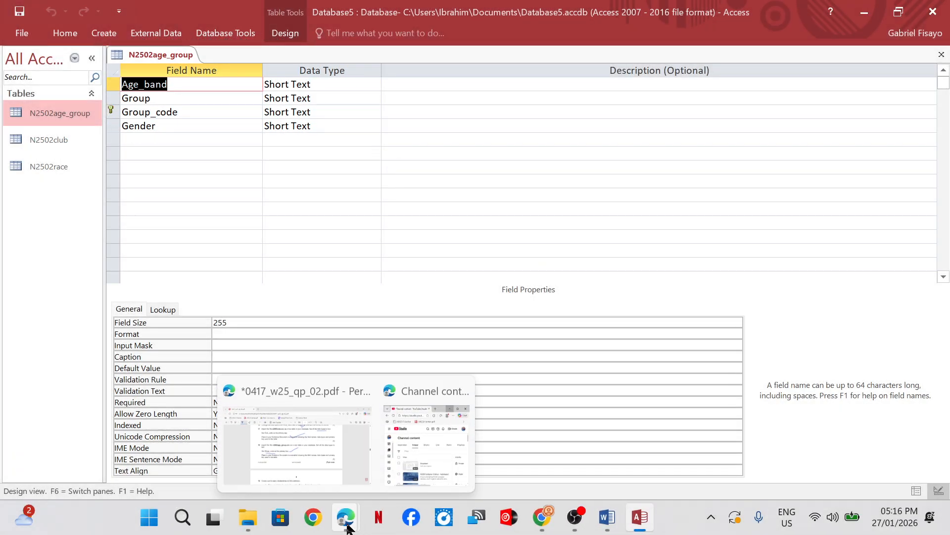
pyautogui.moveTo(297, 463)
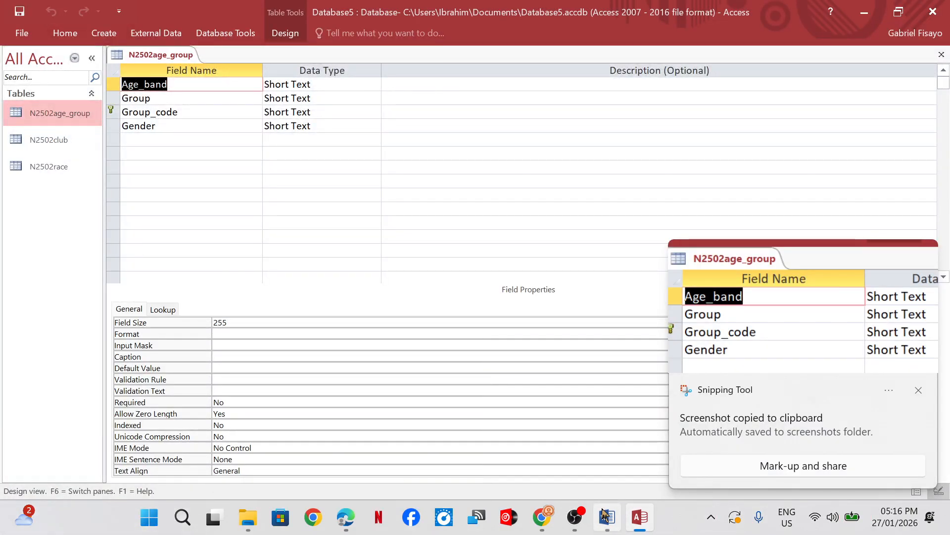
pyautogui.click(607, 516)
pyautogui.scroll(-2, 305, 364)
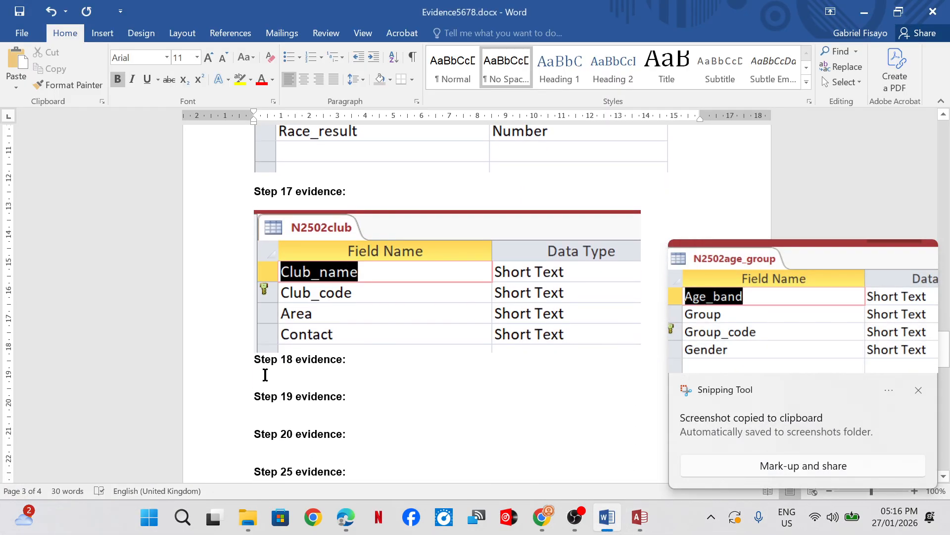
pyautogui.click(267, 375)
pyautogui.hotkey('ctrl', 'v')
pyautogui.scroll(-2, 262, 372)
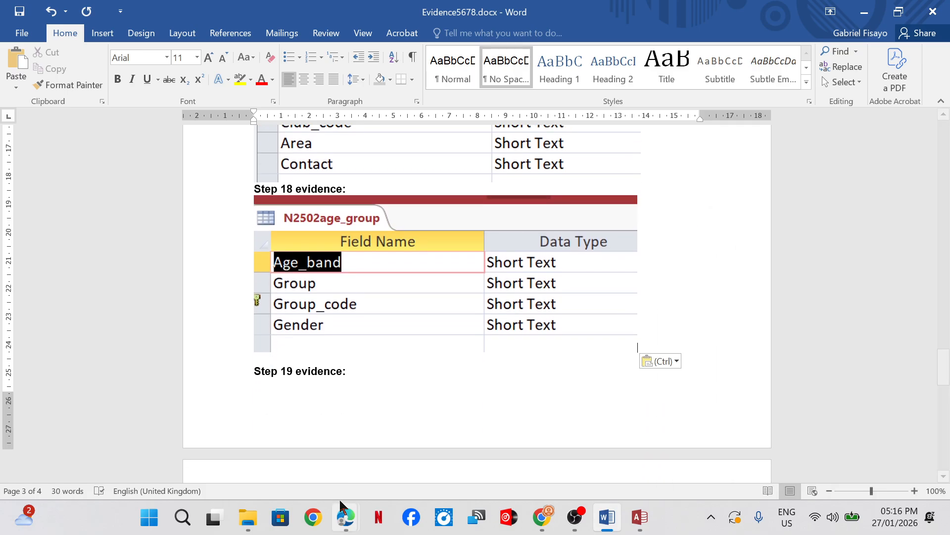
# Step: Read question 19 in the exam paper and underline the Club_code and Club_no fields in the first relationship
pyautogui.moveTo(346, 516)
pyautogui.click(325, 444)
pyautogui.scroll(-5, 456, 304)
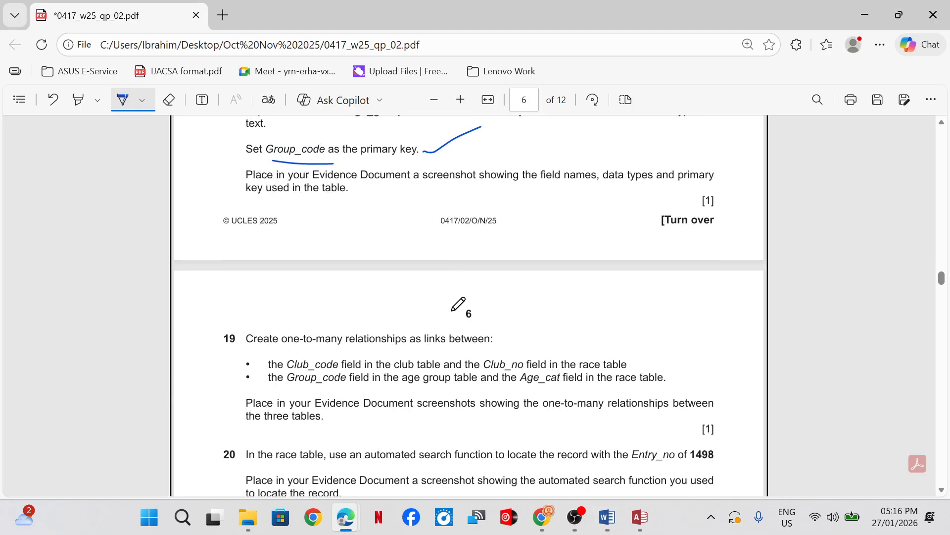
pyautogui.scroll(-1, 458, 303)
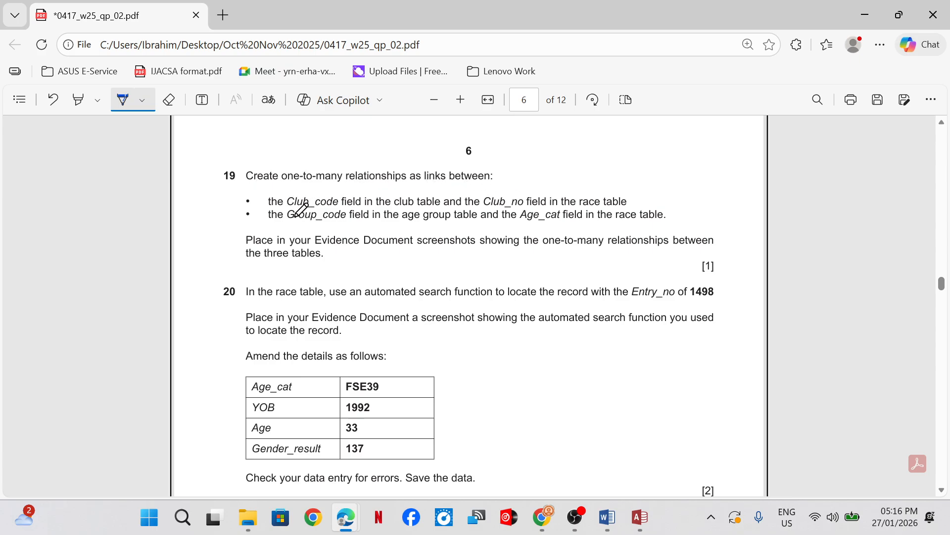
pyautogui.moveTo(289, 210); pyautogui.dragTo(333, 207)
pyautogui.moveTo(480, 209); pyautogui.dragTo(544, 209)
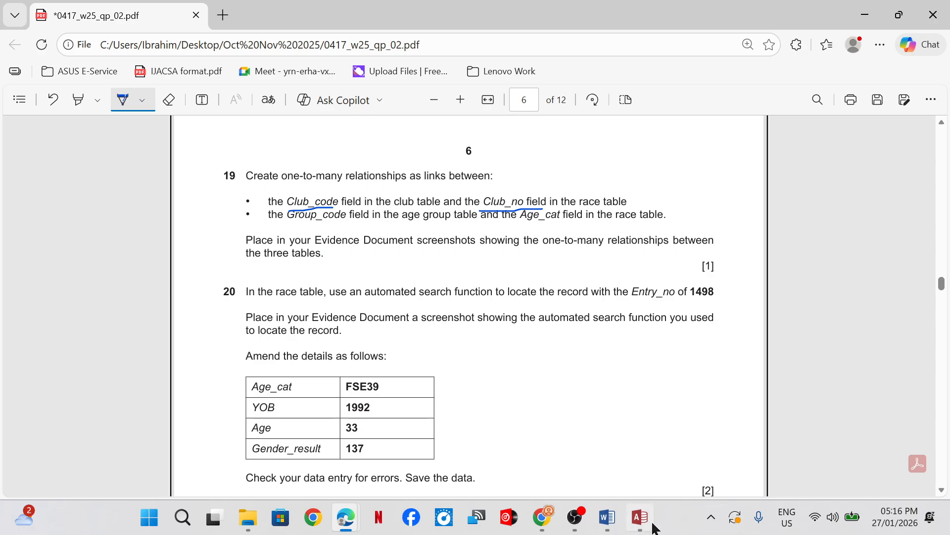
# Step: Close the N2502age_group table in Access and open the Relationships window with the list of tables to add
pyautogui.moveTo(653, 528)
pyautogui.click(634, 443)
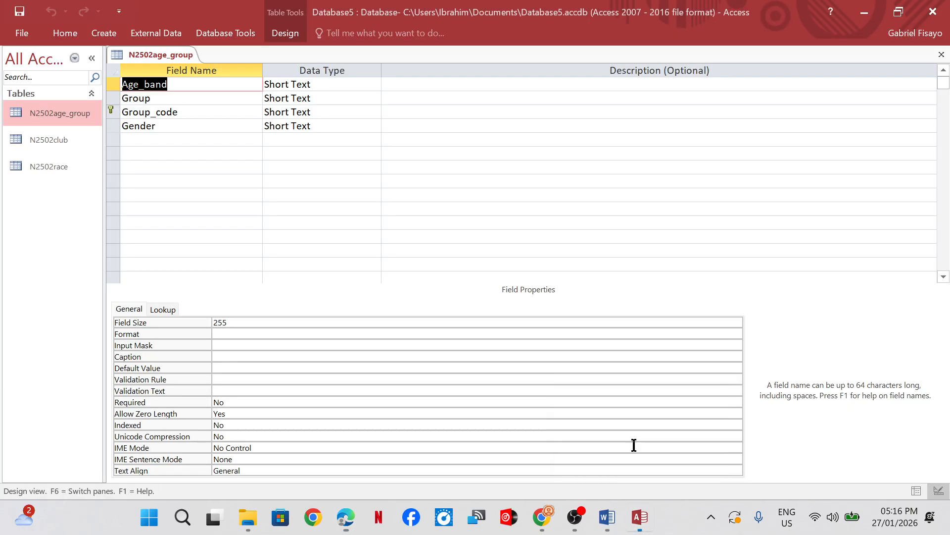
pyautogui.rightClick(173, 59)
pyautogui.click(201, 80)
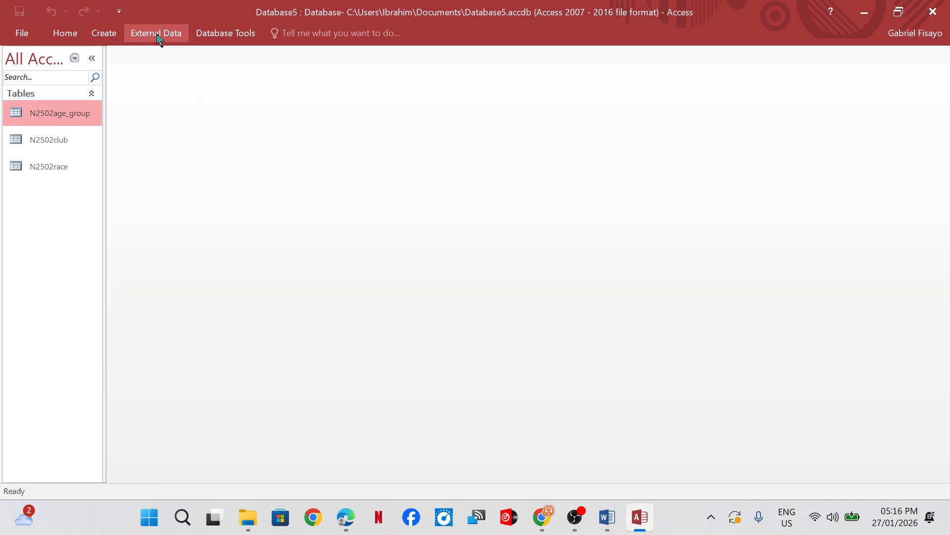
pyautogui.click(222, 33)
pyautogui.click(177, 75)
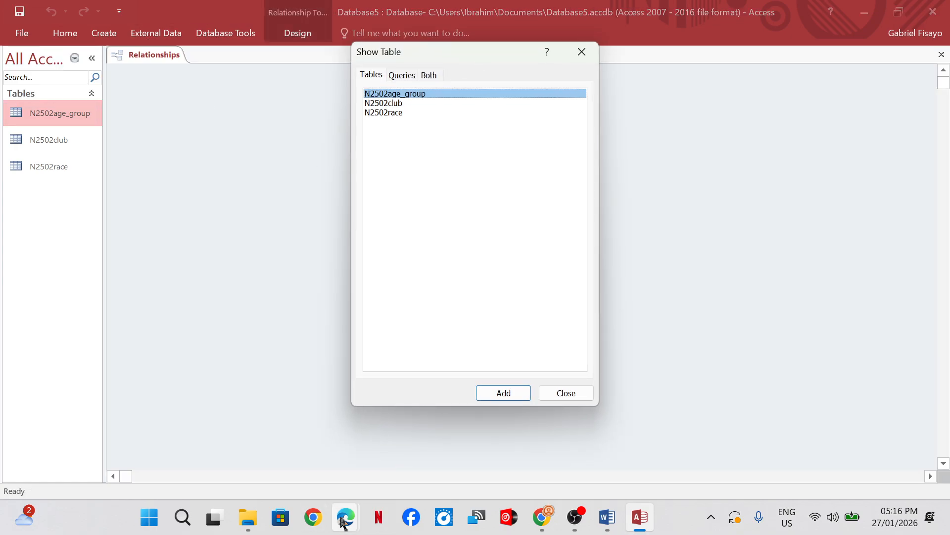
pyautogui.moveTo(346, 518)
pyautogui.moveTo(314, 441)
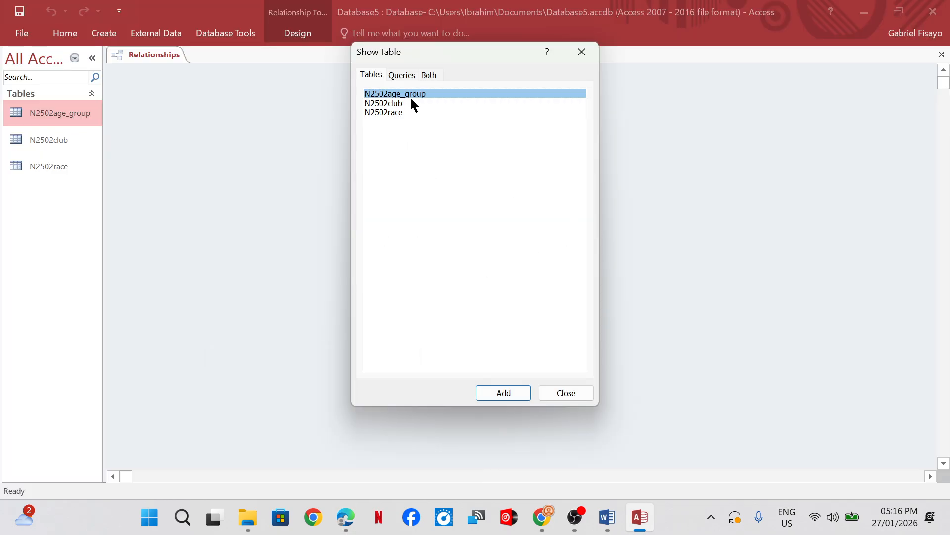
# Step: Add the N2502club and N2502race tables to the Relationships window and enlarge the N2502race box to show all its fields
pyautogui.click(412, 103)
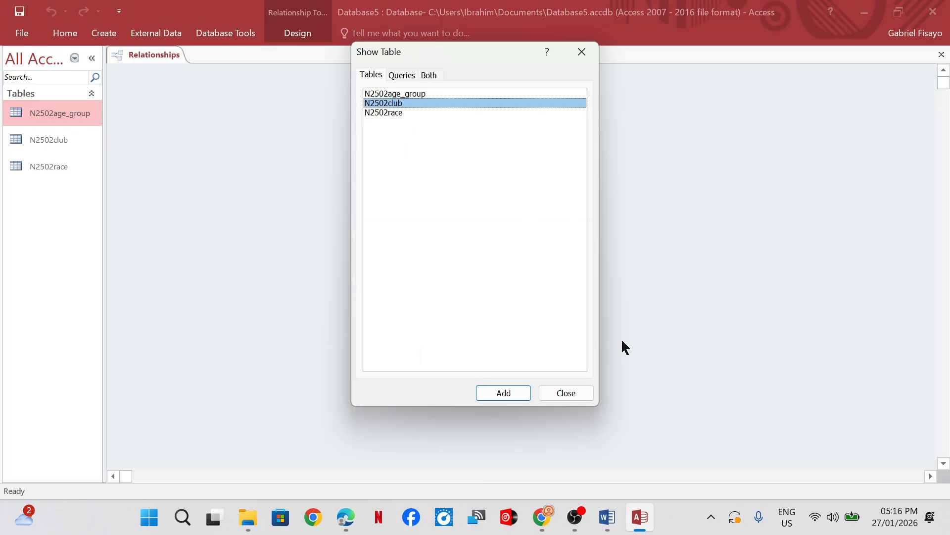
pyautogui.click(503, 393)
pyautogui.click(396, 112)
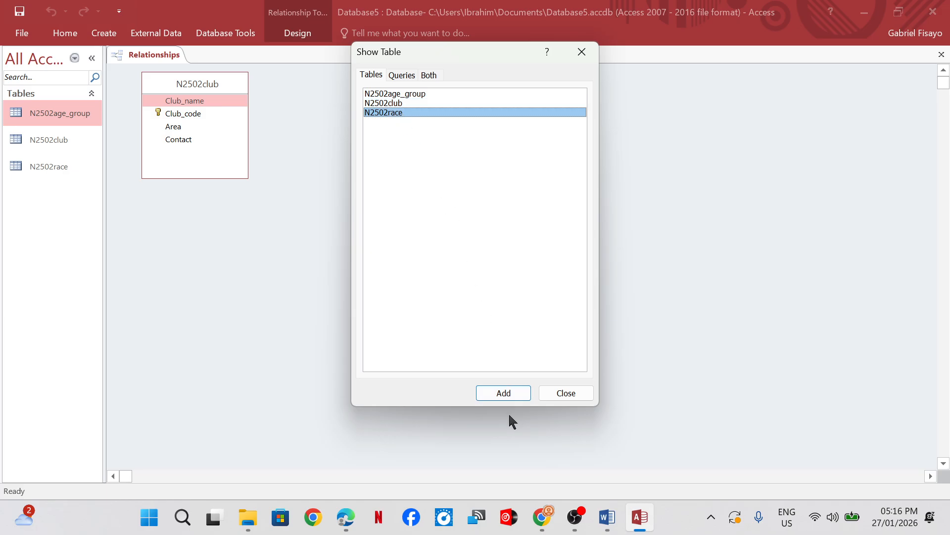
pyautogui.click(507, 392)
pyautogui.moveTo(475, 47); pyautogui.dragTo(766, 178)
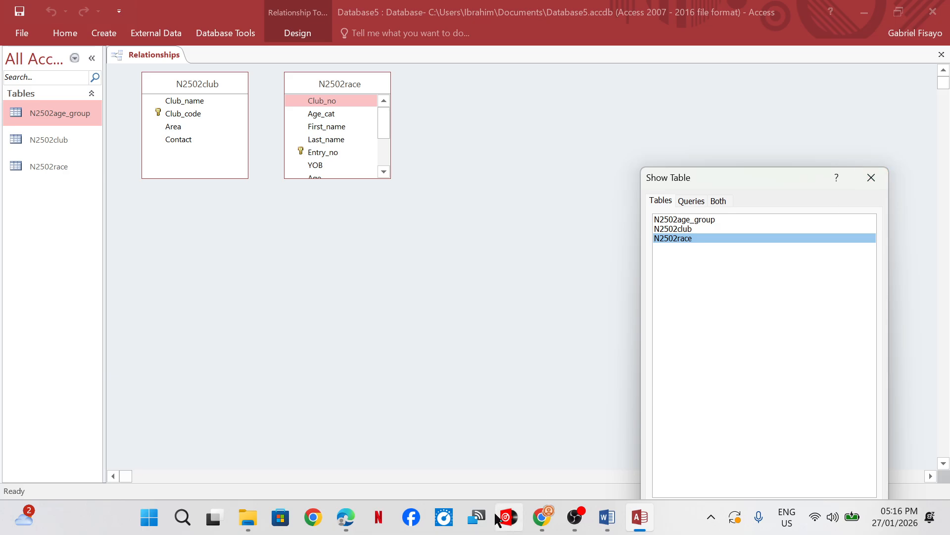
pyautogui.click(873, 179)
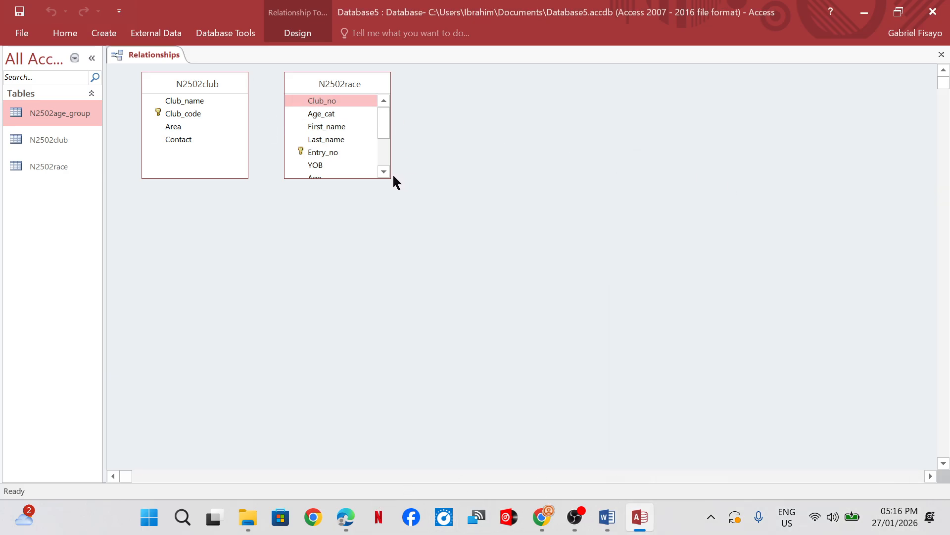
pyautogui.moveTo(390, 178); pyautogui.dragTo(399, 256)
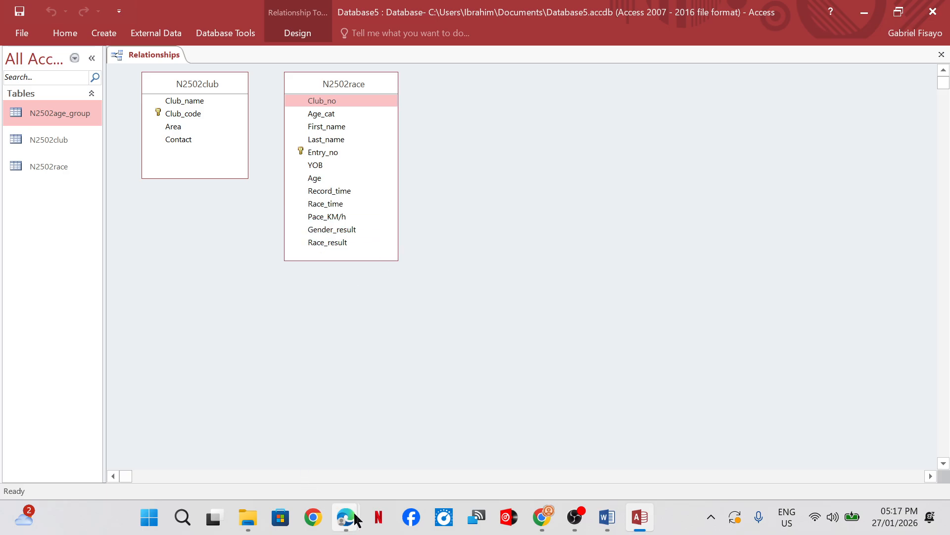
# Step: Create a one-to-many relationship from Club_code in N2502club to Club_no in N2502race
pyautogui.moveTo(345, 517)
pyautogui.moveTo(315, 427)
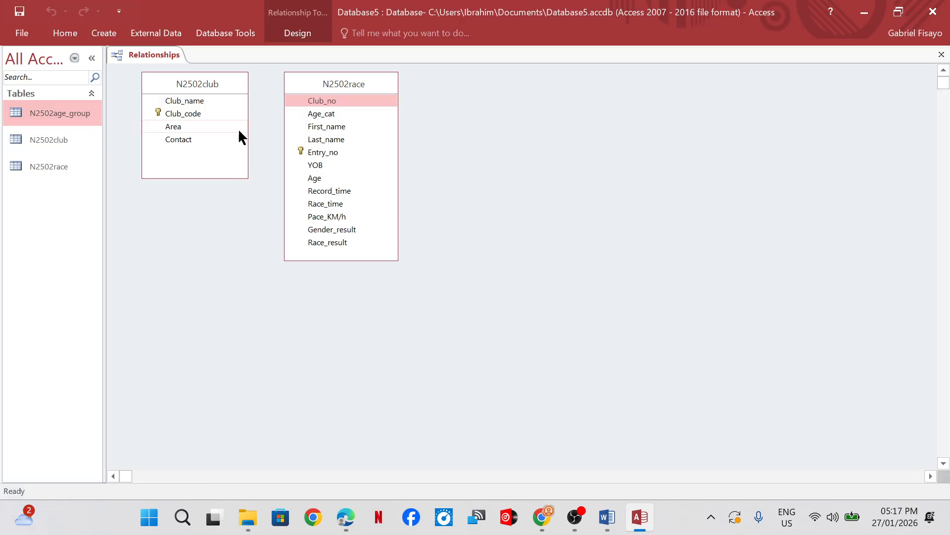
pyautogui.moveTo(198, 115); pyautogui.dragTo(319, 103)
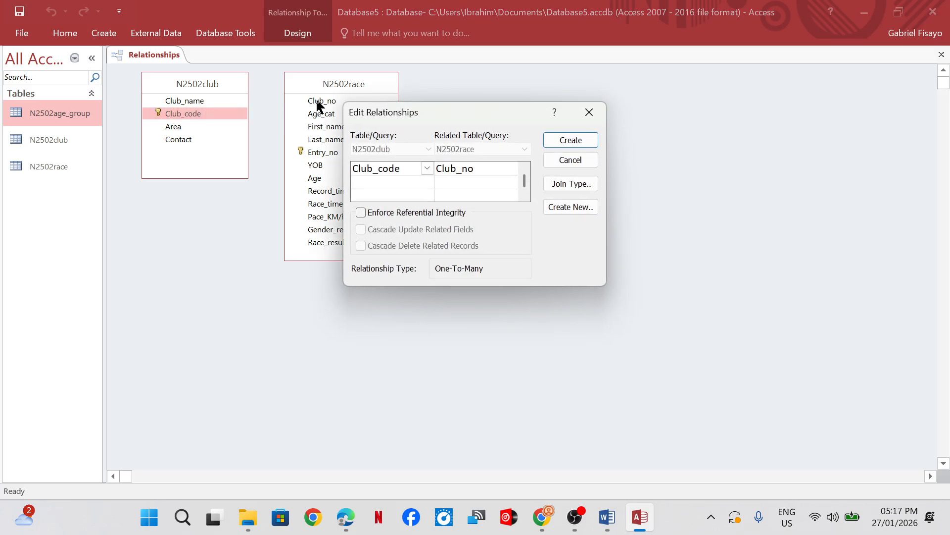
pyautogui.click(575, 141)
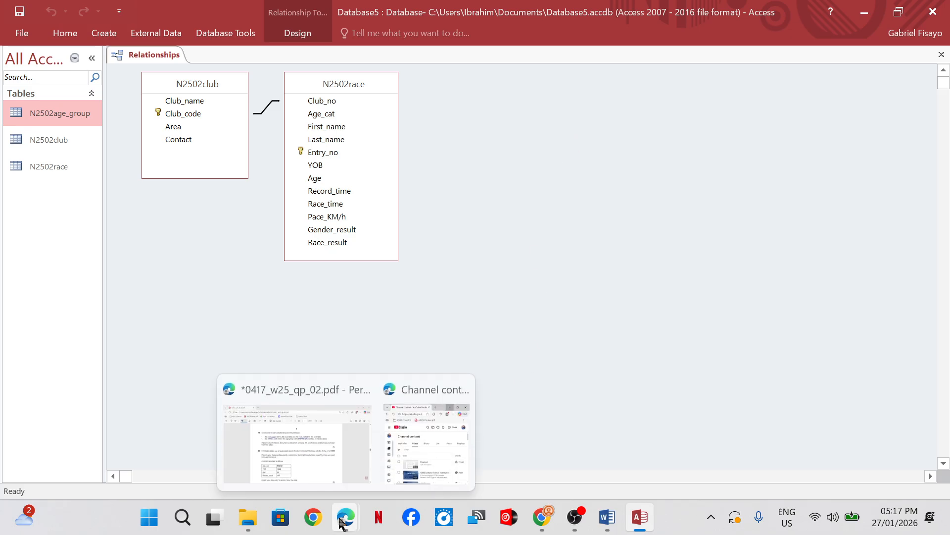
# Step: Check question 19 in the exam paper and capture the Edit Relationships dialog of the Club_code to Club_no link in Access
pyautogui.click(297, 438)
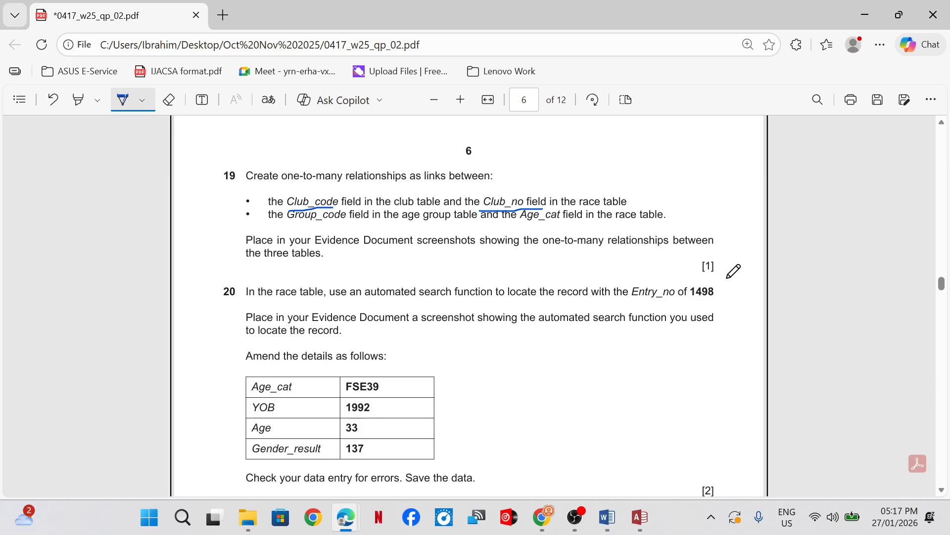
pyautogui.moveTo(607, 514)
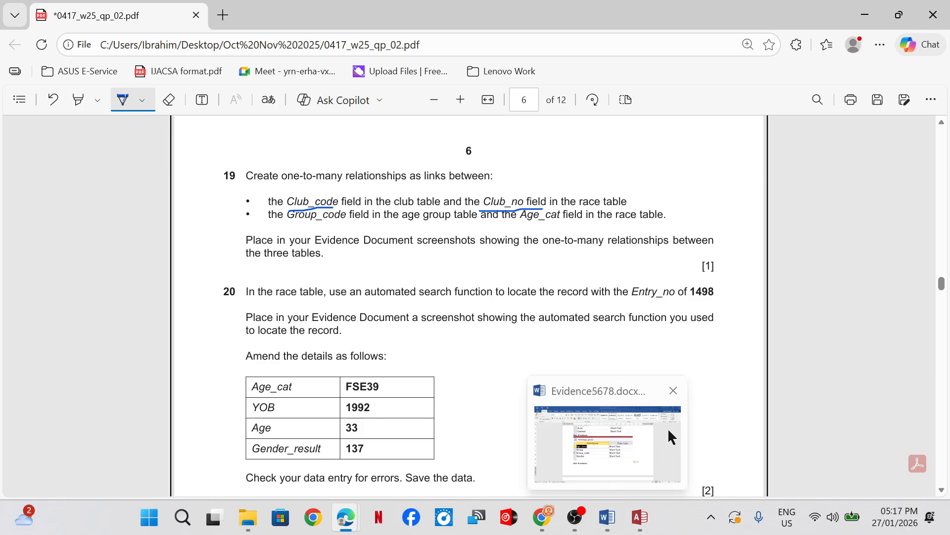
pyautogui.moveTo(620, 455)
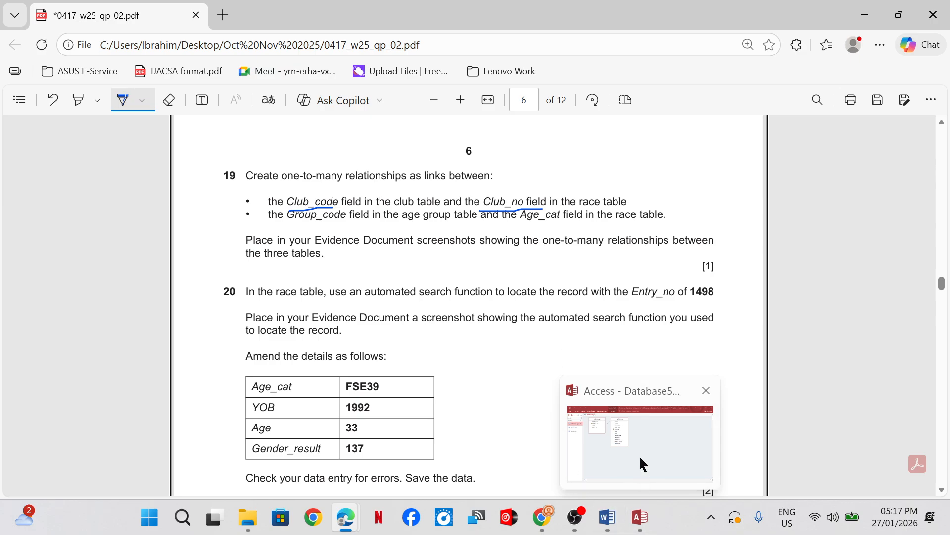
pyautogui.click(640, 458)
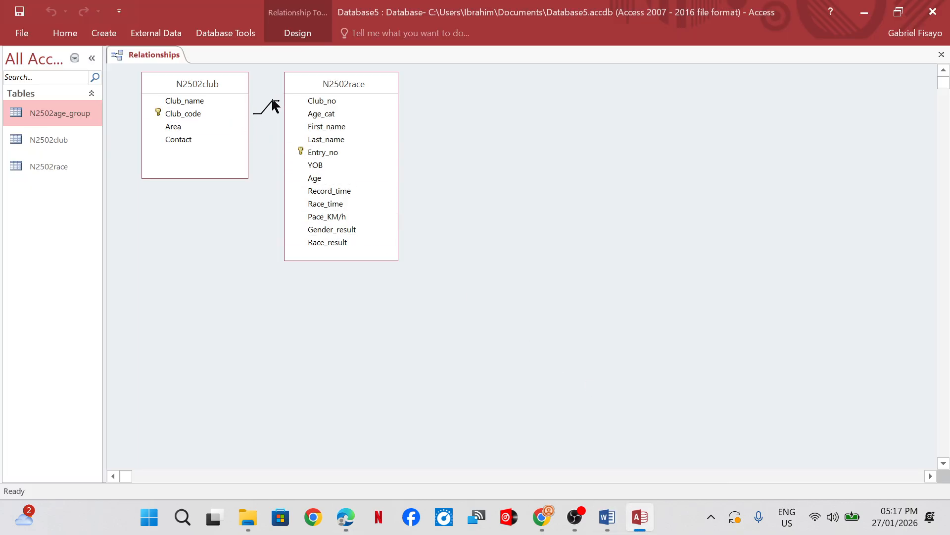
pyautogui.rightClick(271, 104)
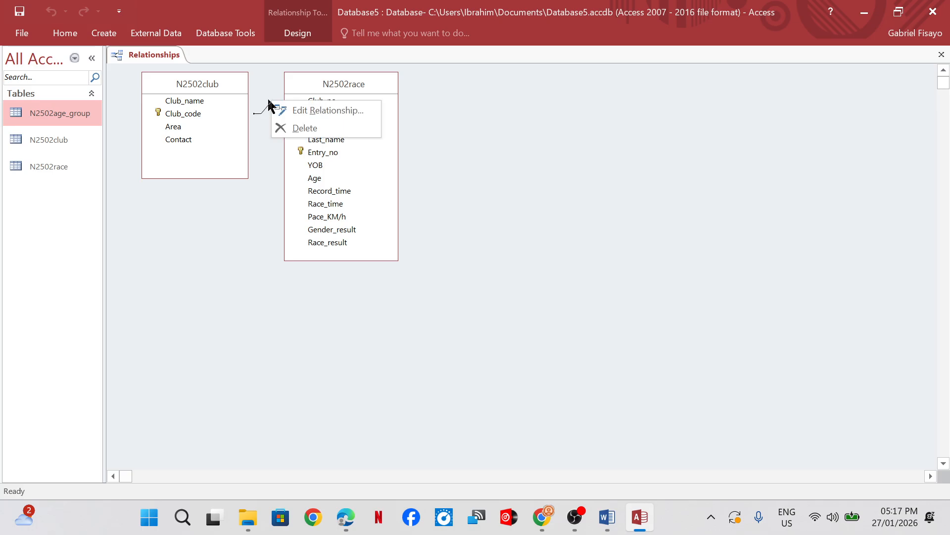
pyautogui.click(299, 109)
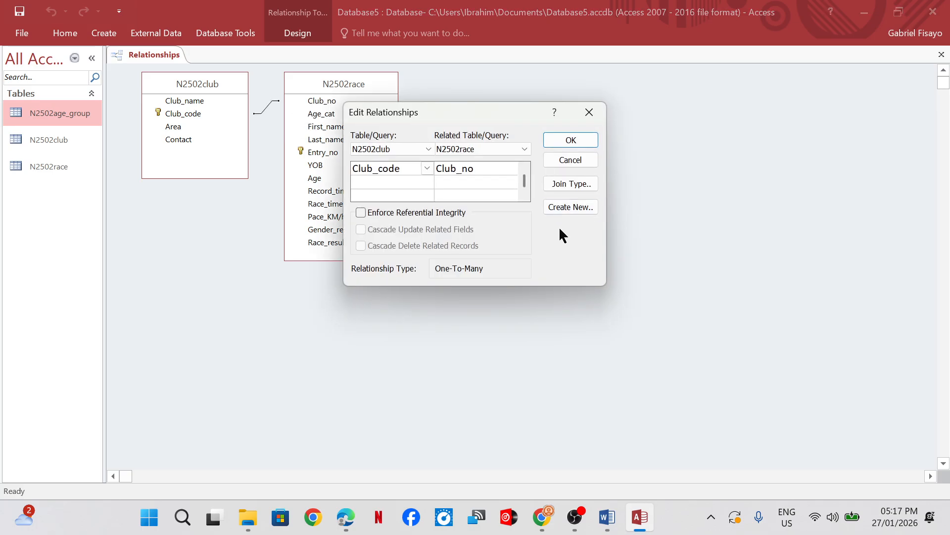
pyautogui.press('super+shift+s')
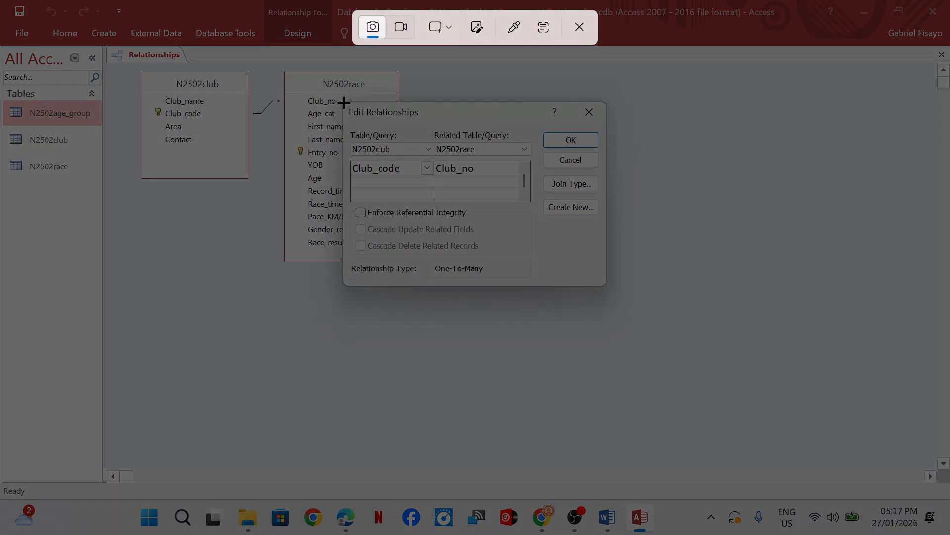
pyautogui.moveTo(344, 102); pyautogui.dragTo(607, 281)
pyautogui.click(570, 142)
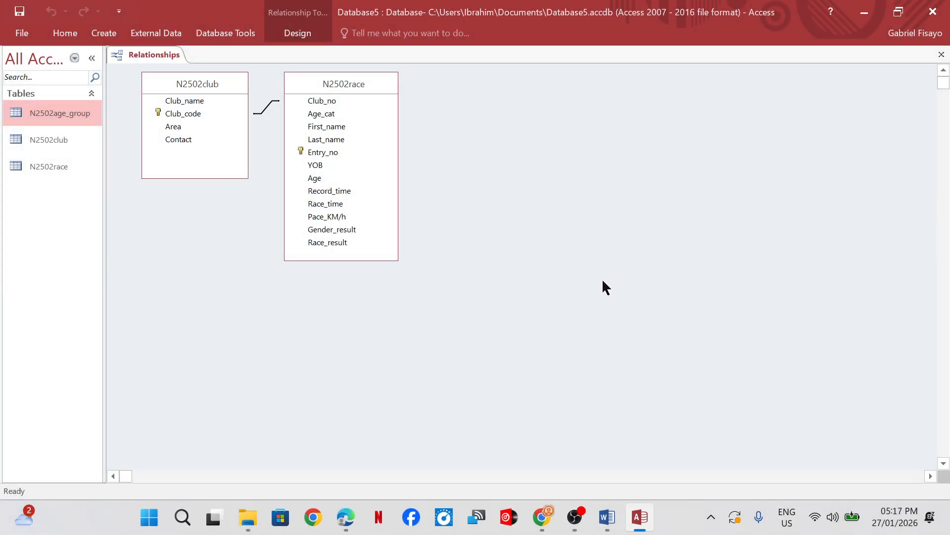
# Step: Switch to Evidence5678.docx in Word and paste the club relationship screenshot under Step 19 evidence
pyautogui.click(602, 497)
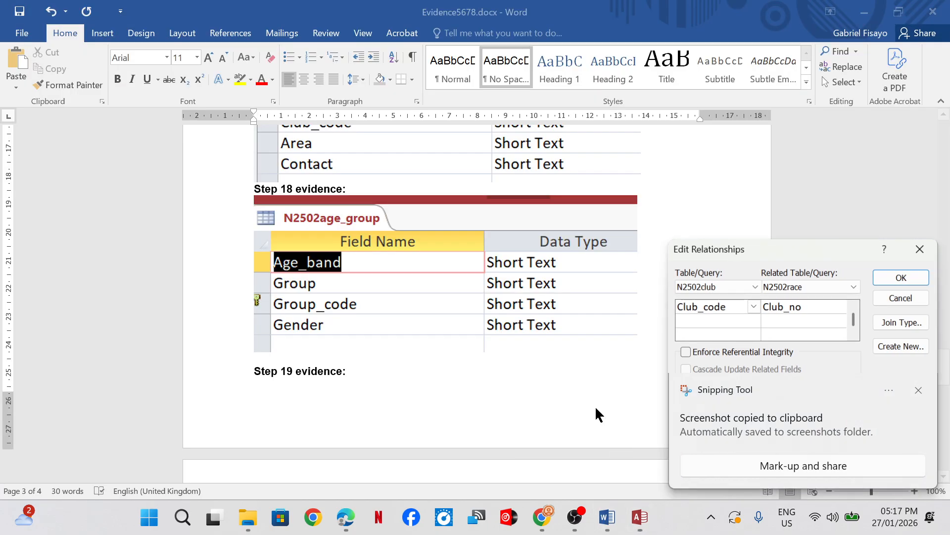
pyautogui.scroll(-1, 287, 405)
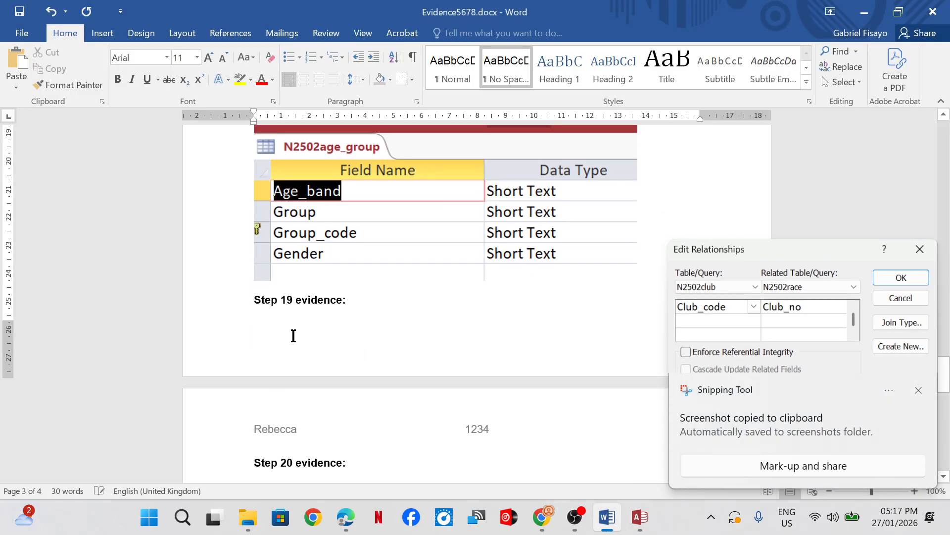
pyautogui.hotkey('ctrl', 'v')
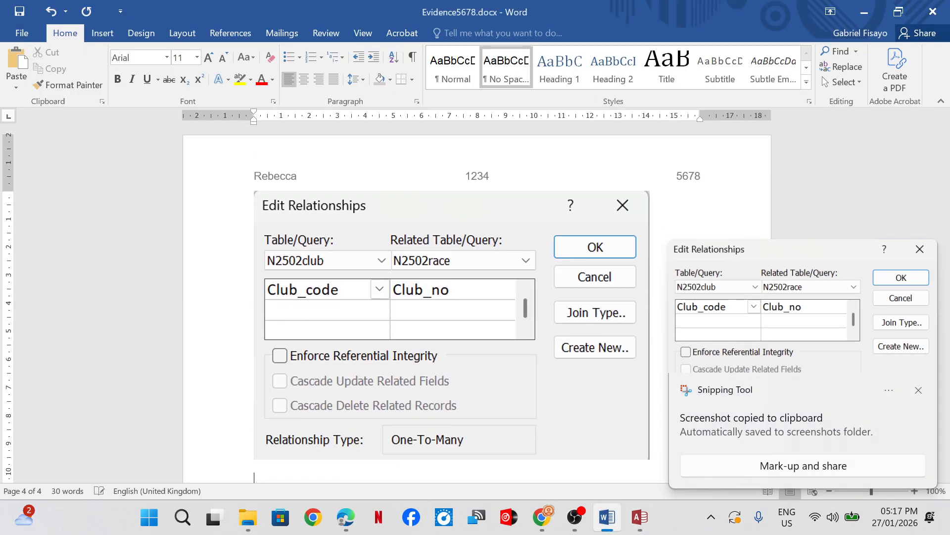
# Step: In the exam paper, underline the age group and race tables in the second relationship of question 19
pyautogui.moveTo(346, 516)
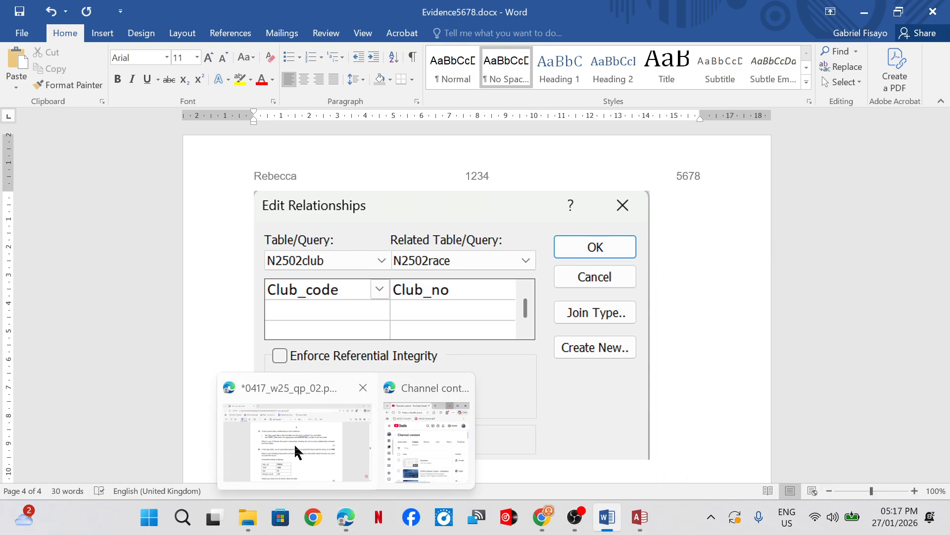
pyautogui.click(294, 443)
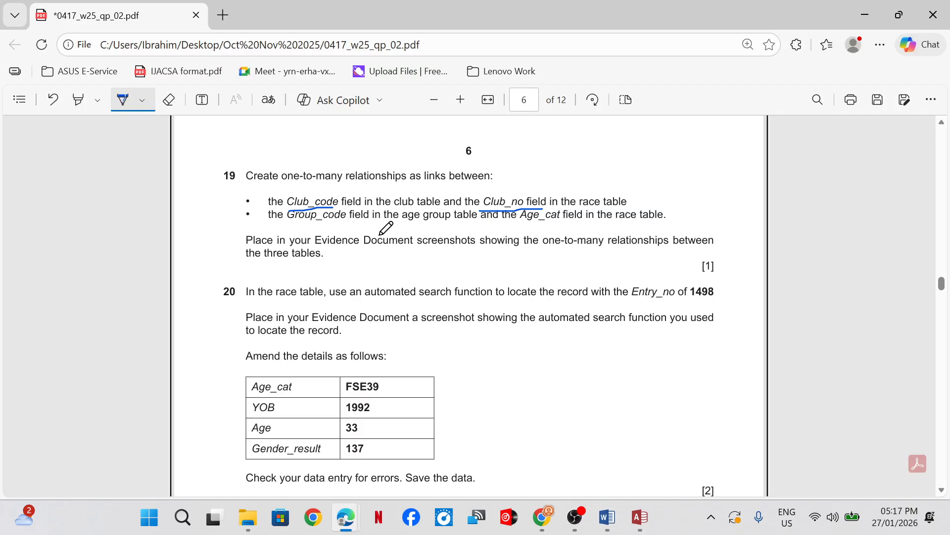
pyautogui.moveTo(399, 228); pyautogui.dragTo(430, 225)
pyautogui.moveTo(616, 228); pyautogui.dragTo(656, 222)
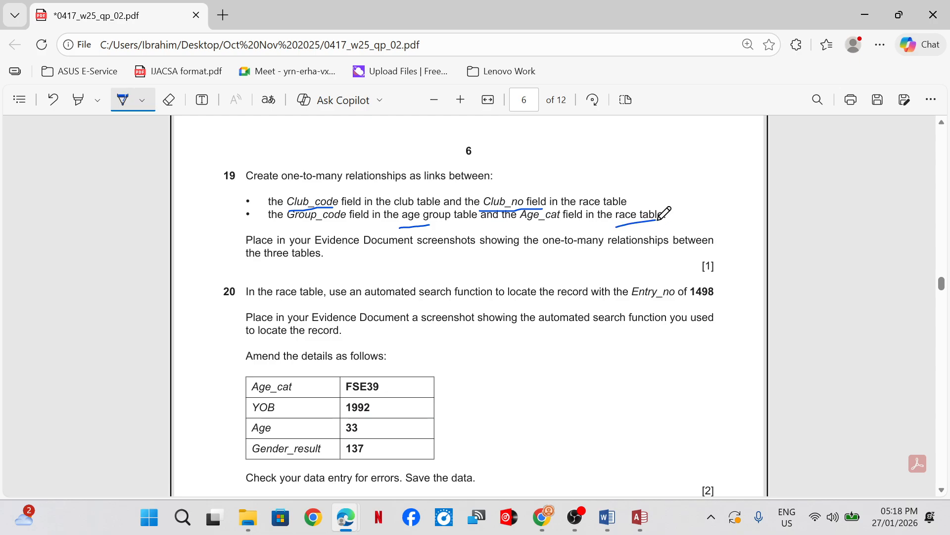
# Step: Return to Access and add the N2502age_group table to the Relationships window
pyautogui.click(638, 525)
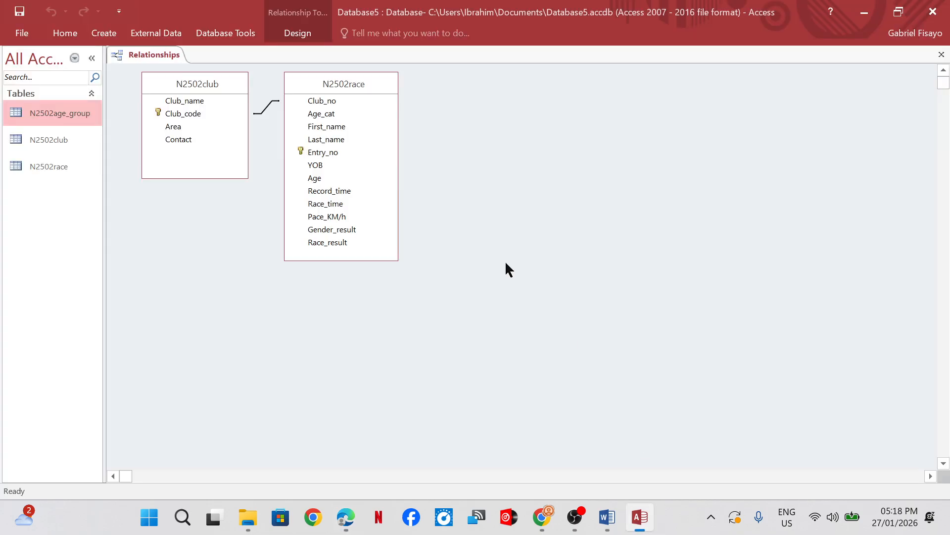
pyautogui.click(297, 34)
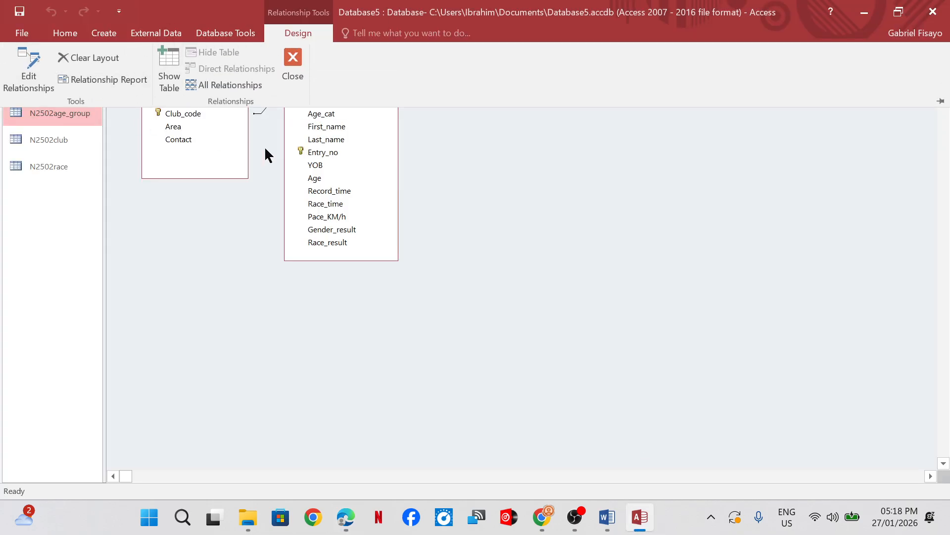
pyautogui.click(170, 75)
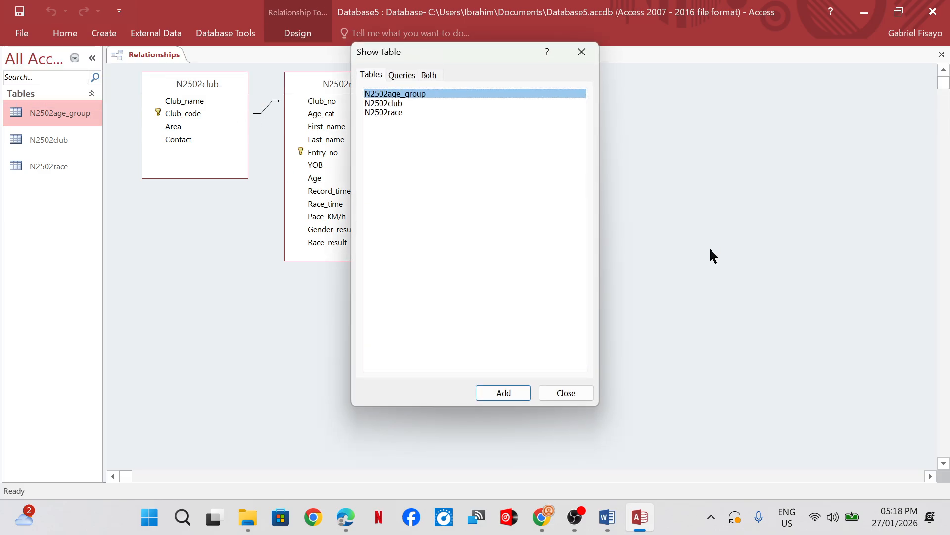
pyautogui.moveTo(482, 48); pyautogui.dragTo(653, 103)
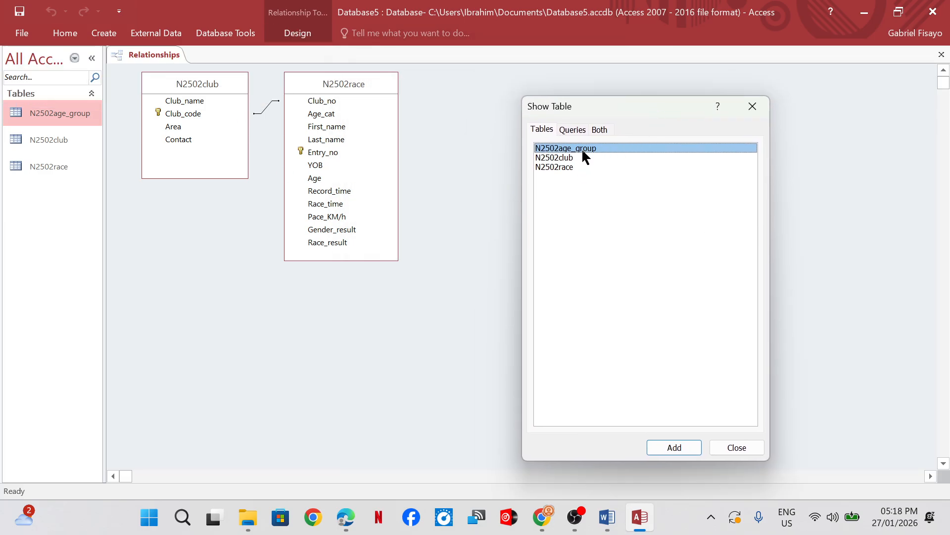
pyautogui.click(674, 448)
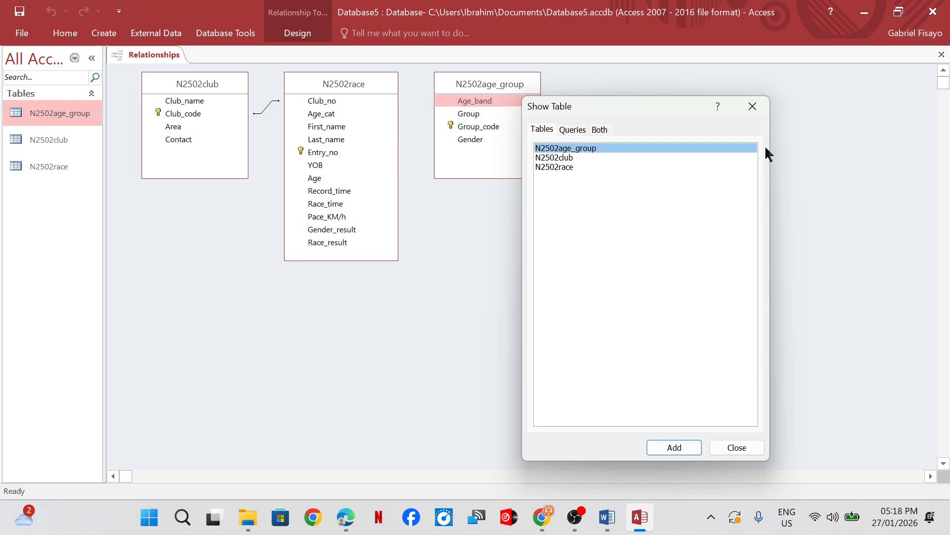
pyautogui.click(753, 106)
# Step: Rearrange the relationship layout so N2502age_group sits between the N2502club and N2502race boxes
pyautogui.moveTo(500, 93); pyautogui.dragTo(287, 283)
pyautogui.moveTo(337, 90); pyautogui.dragTo(559, 131)
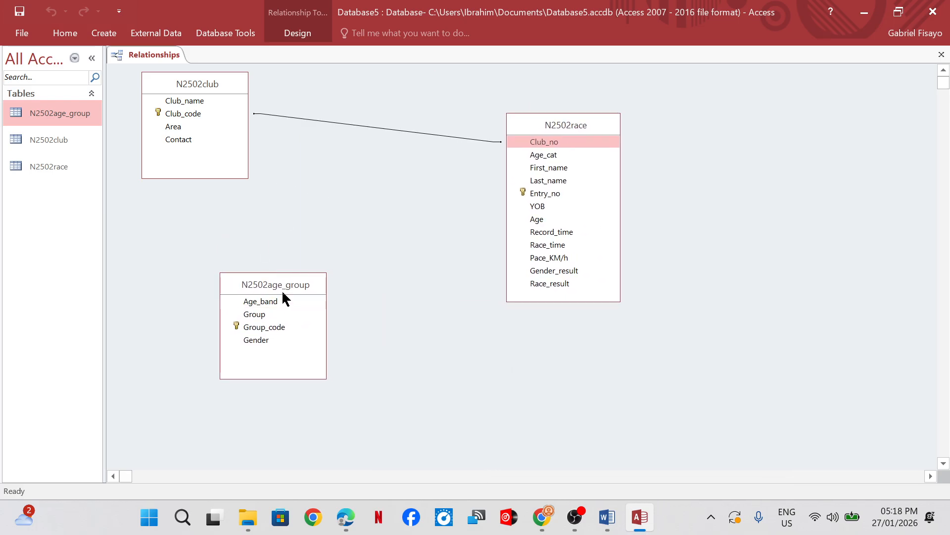
pyautogui.moveTo(290, 287); pyautogui.dragTo(416, 176)
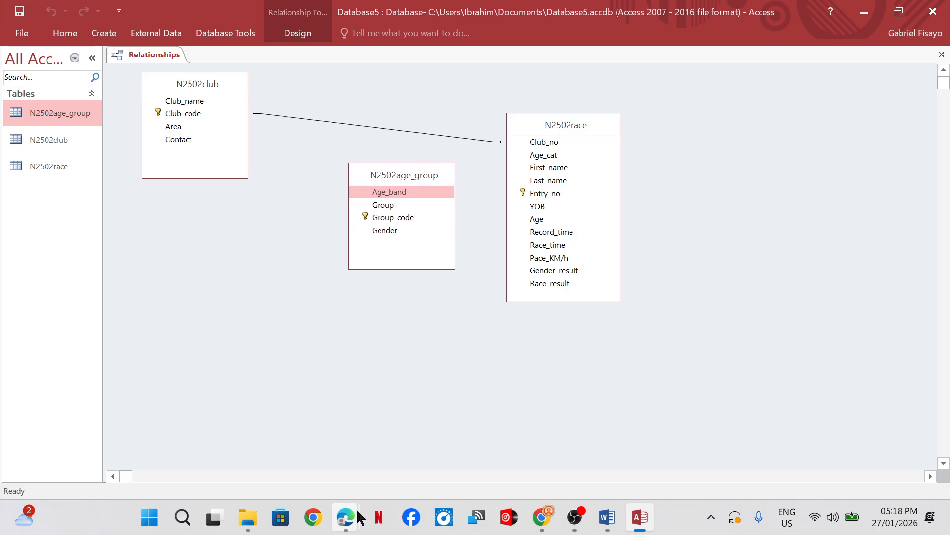
# Step: Create a one-to-many relationship from Group_code in N2502age_group to Age_cat in N2502race
pyautogui.moveTo(360, 517)
pyautogui.moveTo(310, 461)
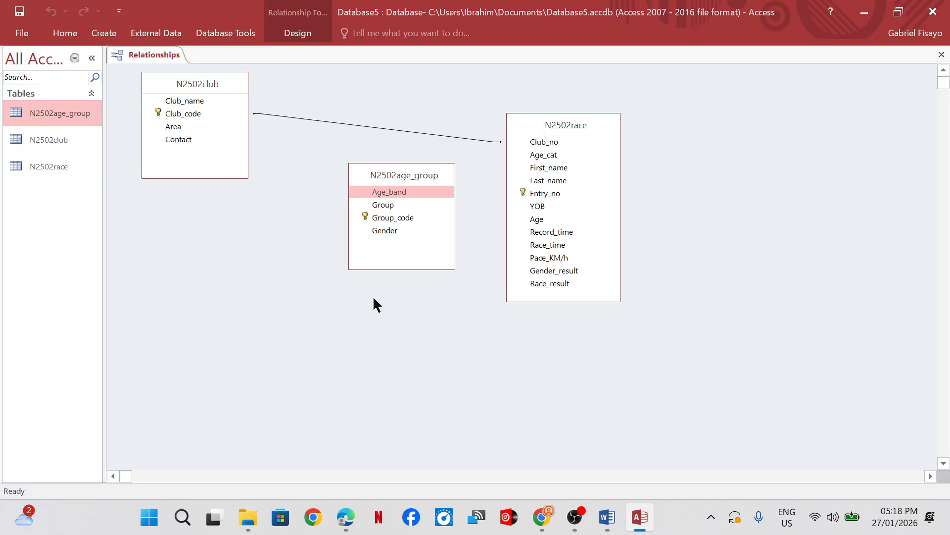
pyautogui.moveTo(400, 218)
pyautogui.mouseDown()
pyautogui.moveTo(480, 206)
pyautogui.moveTo(543, 176)
pyautogui.moveTo(548, 156)
pyautogui.mouseUp()
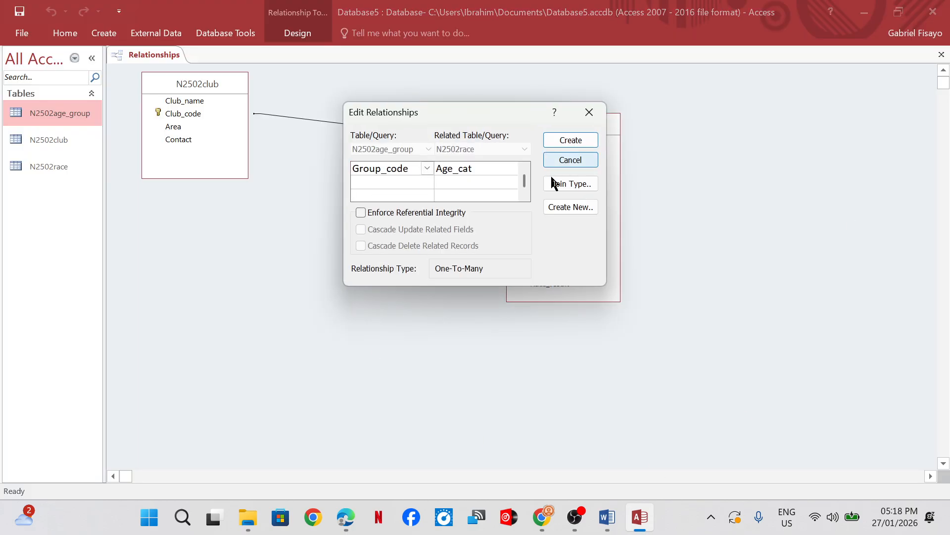
pyautogui.click(579, 139)
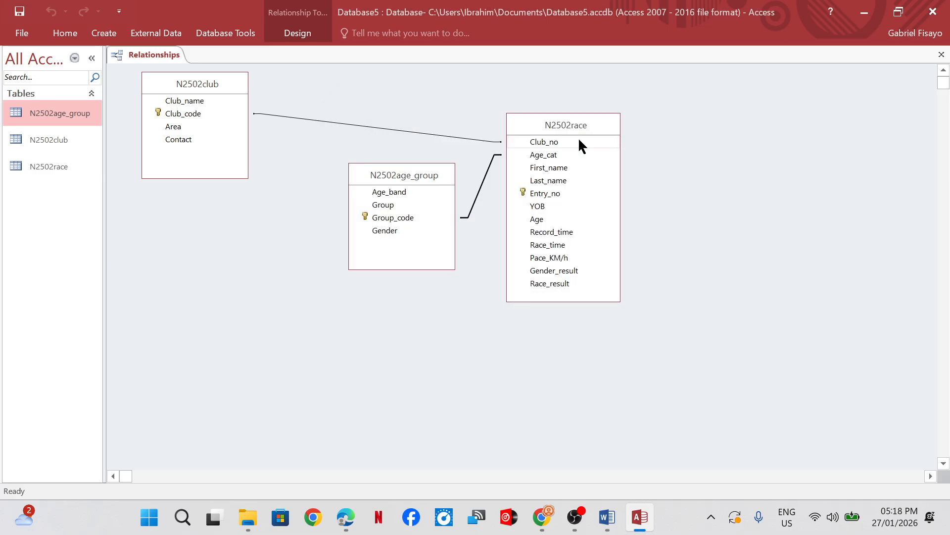
# Step: Open the Group_code to Age_cat relationship for editing, capture a screenshot of the Edit Relationships dialog, and close it
pyautogui.rightClick(483, 188)
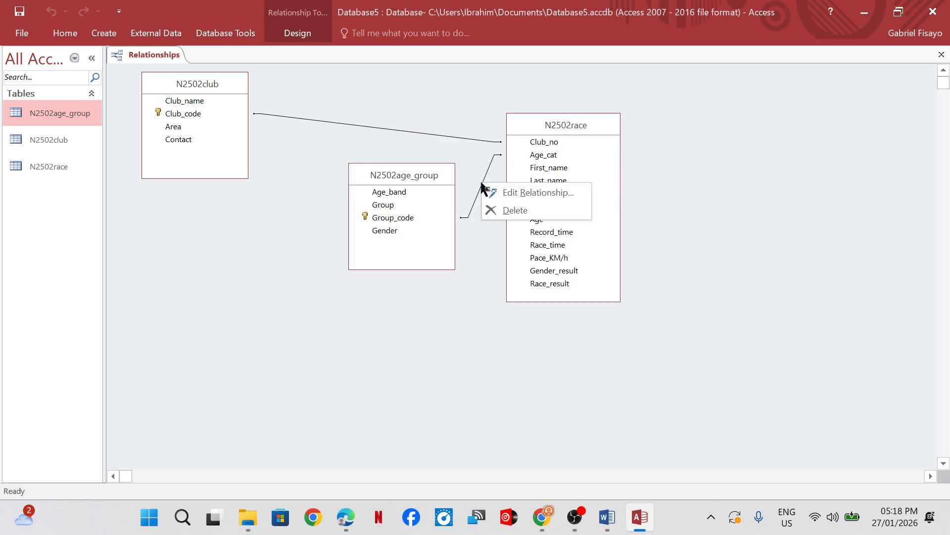
pyautogui.click(510, 192)
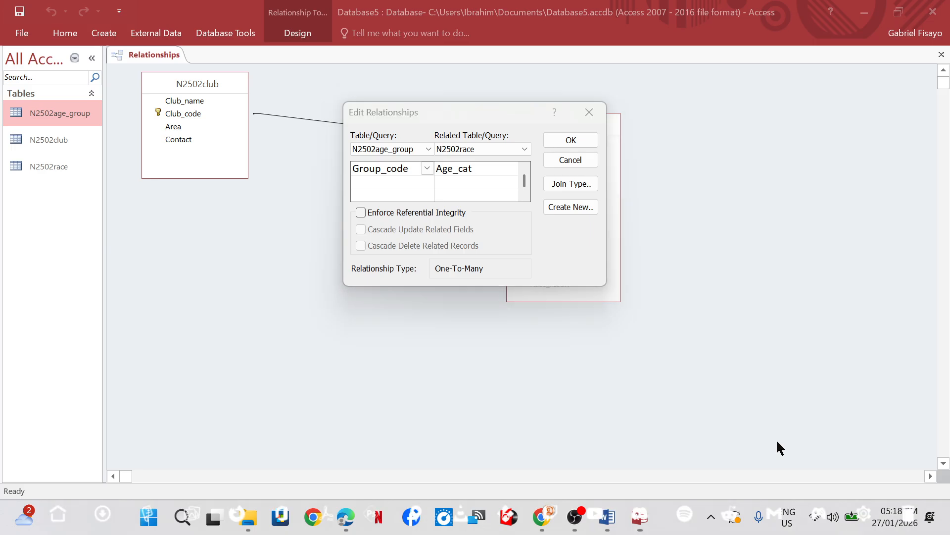
pyautogui.press('super+shift+s')
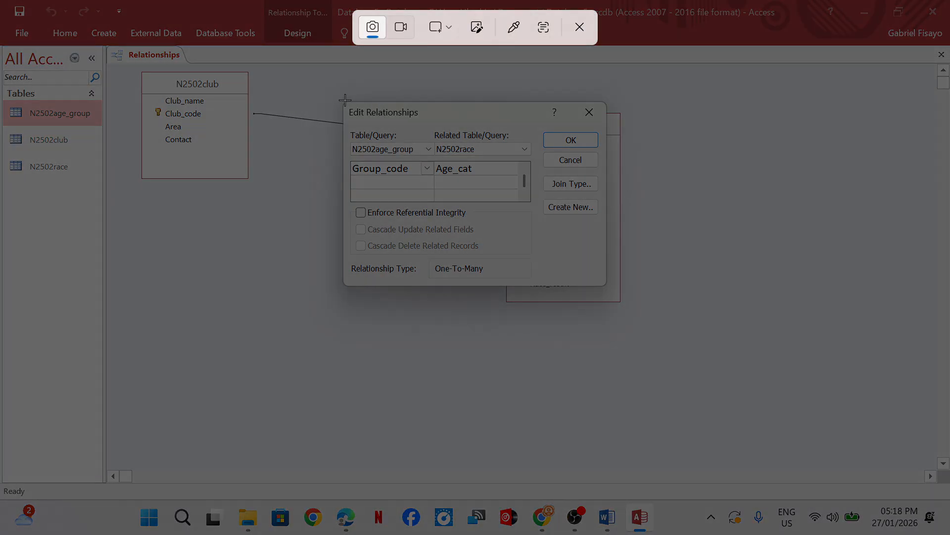
pyautogui.moveTo(345, 100); pyautogui.dragTo(608, 288)
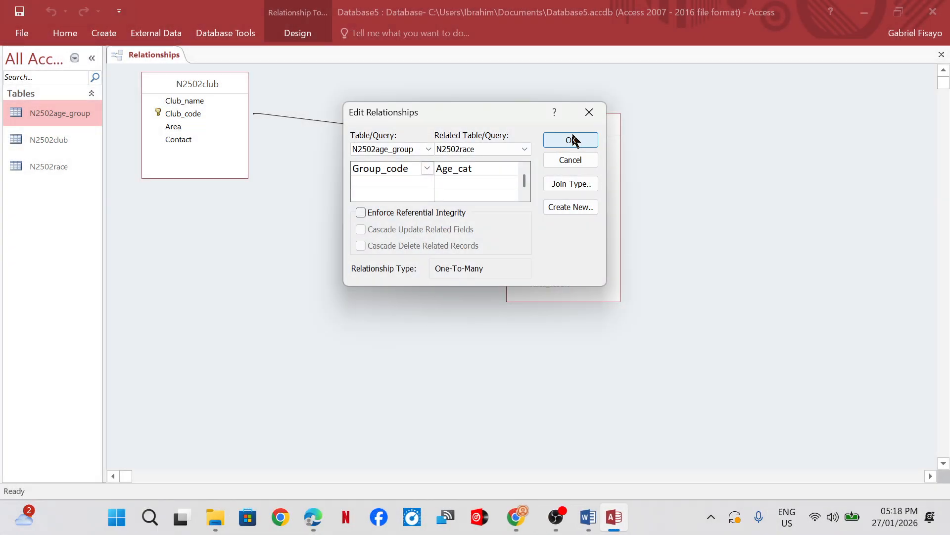
pyautogui.click(572, 140)
# Step: Paste the screenshot into the Word file Evidence5678.docx, below the Club_code to Club_no relationship image and above Step 20 evidence
pyautogui.moveTo(607, 517)
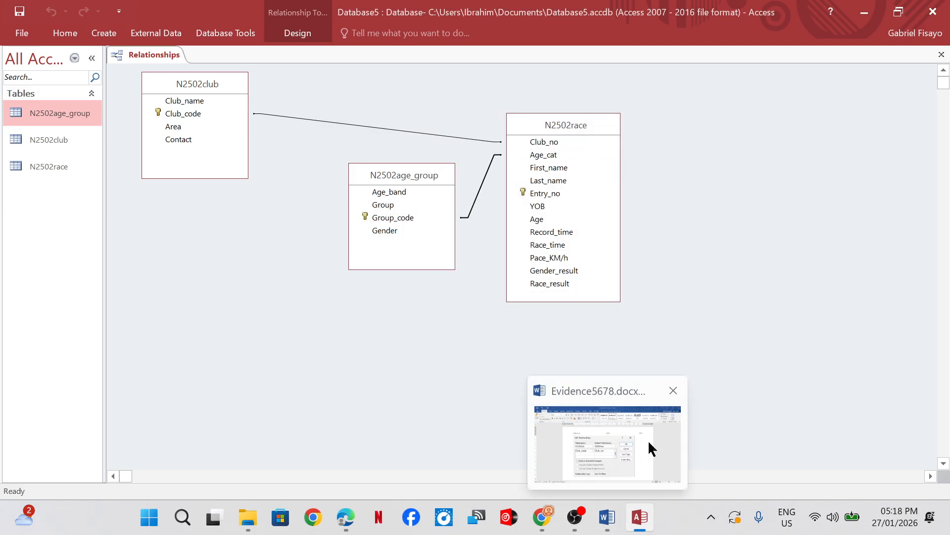
pyautogui.click(648, 440)
pyautogui.scroll(-1, 546, 435)
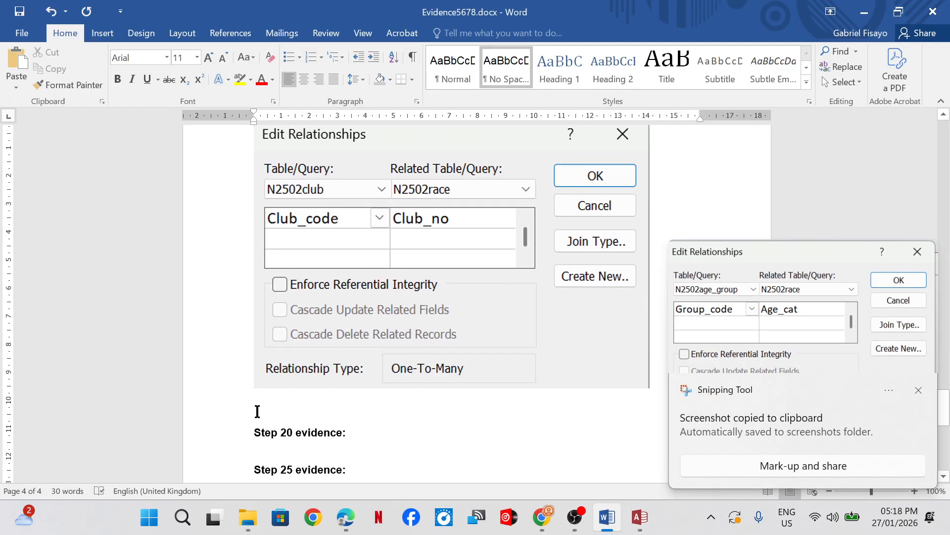
pyautogui.hotkey('ctrl', 'v')
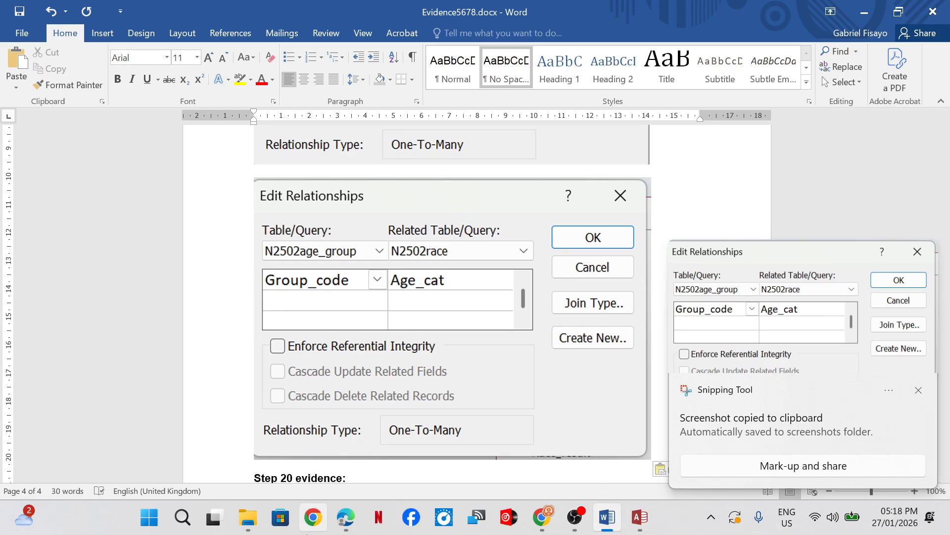
# Step: In the exam paper, tick off question 19 with the pen and underline the Entry_no value 1498 in question 20
pyautogui.click(307, 461)
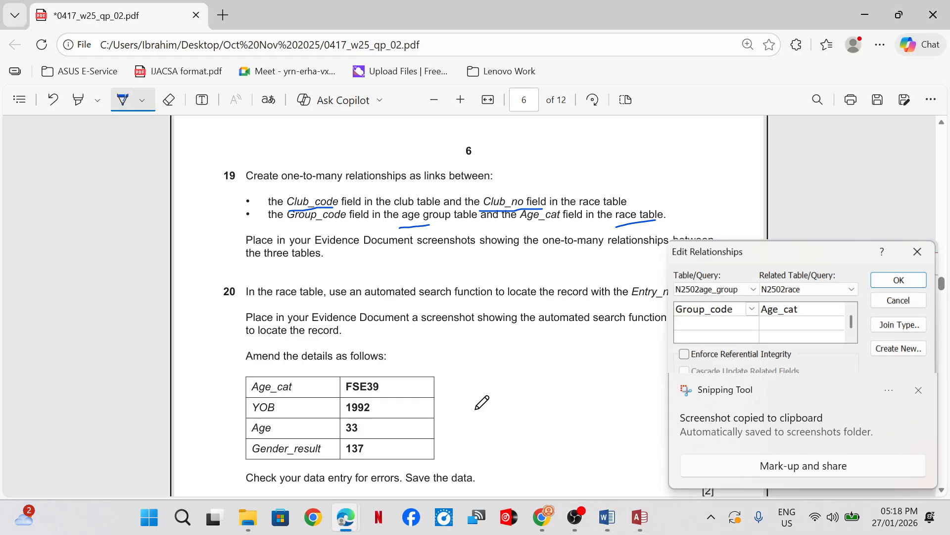
pyautogui.moveTo(461, 256)
pyautogui.mouseDown()
pyautogui.moveTo(468, 263)
pyautogui.moveTo(556, 198)
pyautogui.mouseUp()
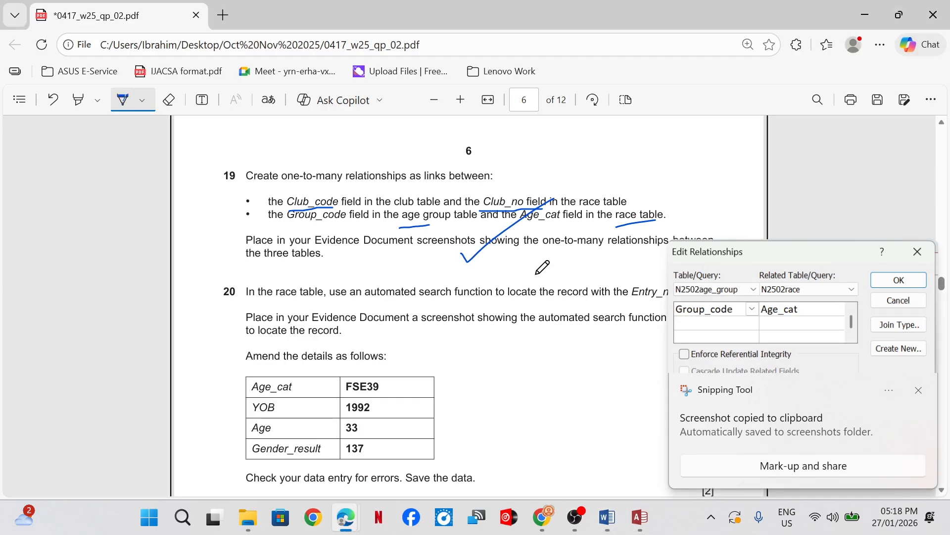
pyautogui.scroll(-1, 533, 266)
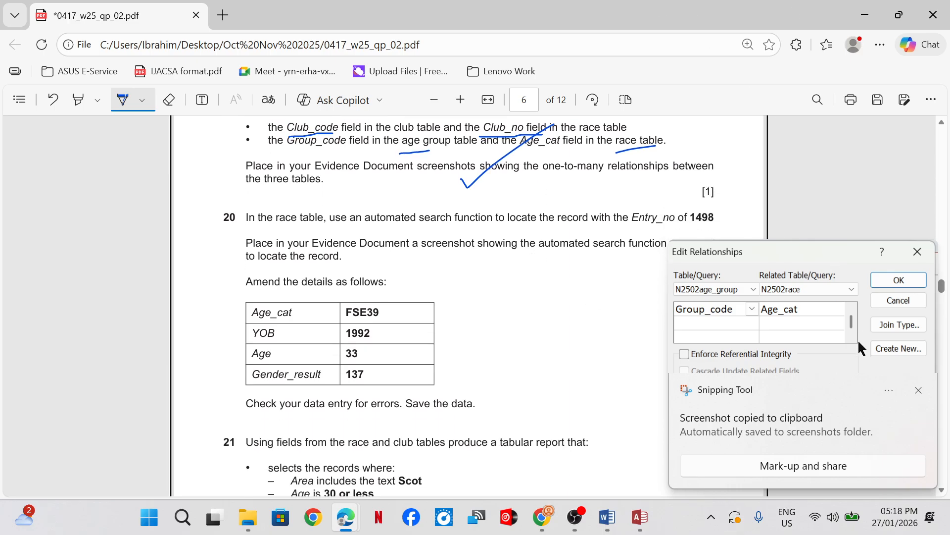
pyautogui.click(908, 253)
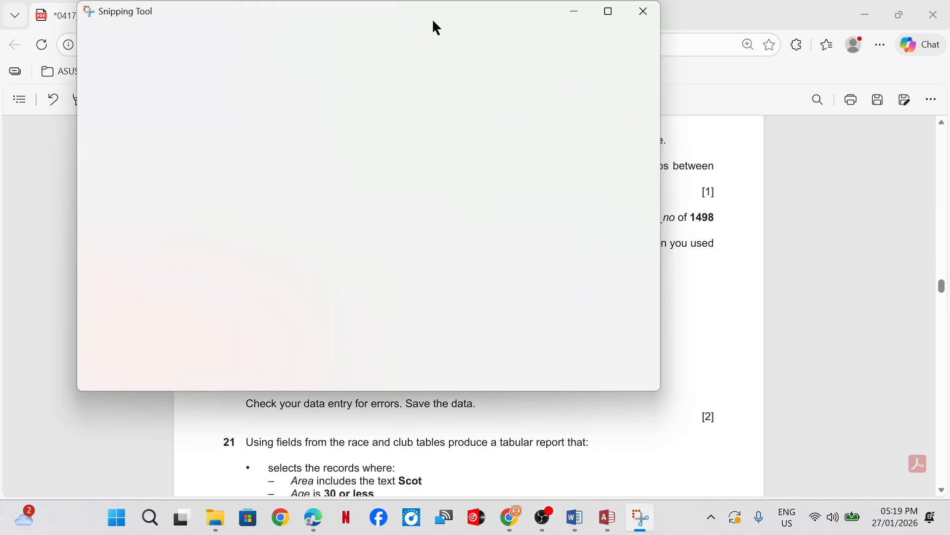
pyautogui.click(657, 14)
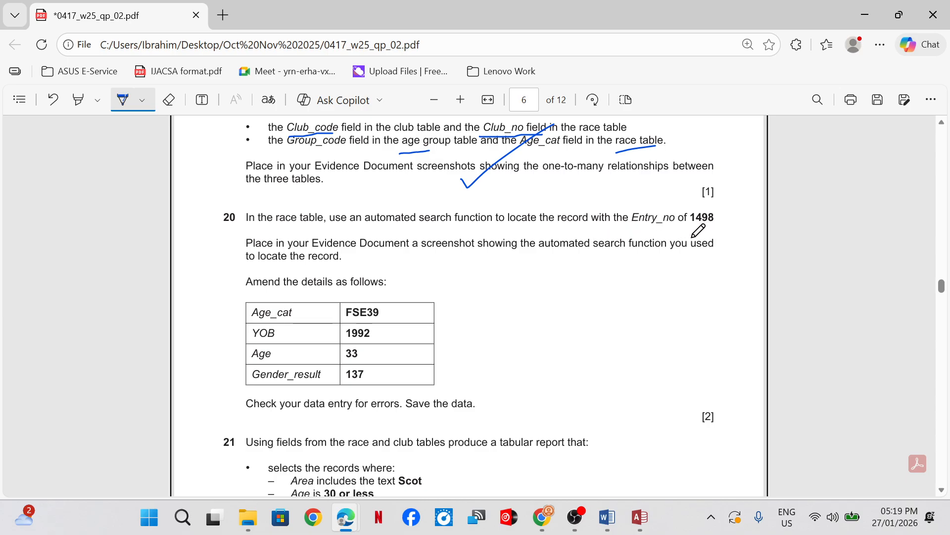
pyautogui.moveTo(686, 230); pyautogui.dragTo(719, 226)
# Step: Return to Access and close the Relationships window, saving its layout changes
pyautogui.moveTo(644, 520)
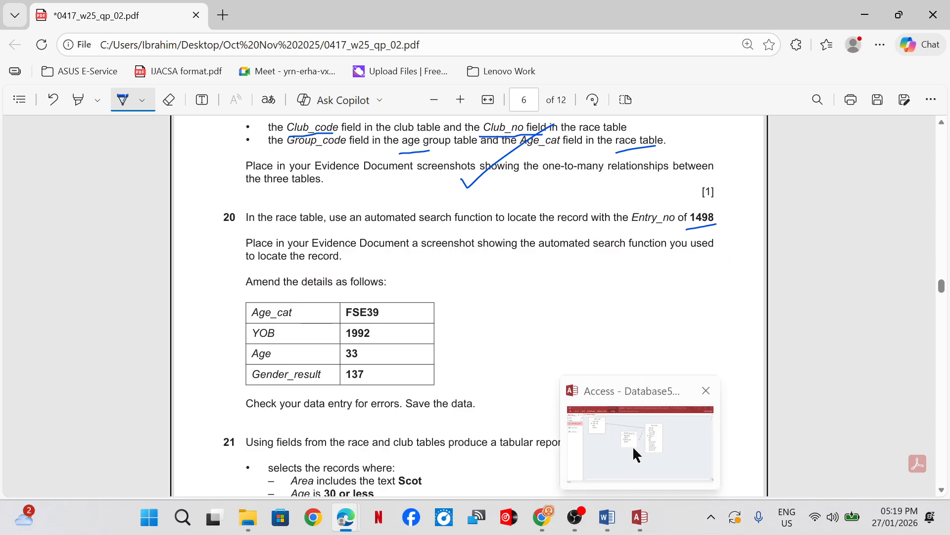
pyautogui.click(632, 448)
pyautogui.rightClick(171, 52)
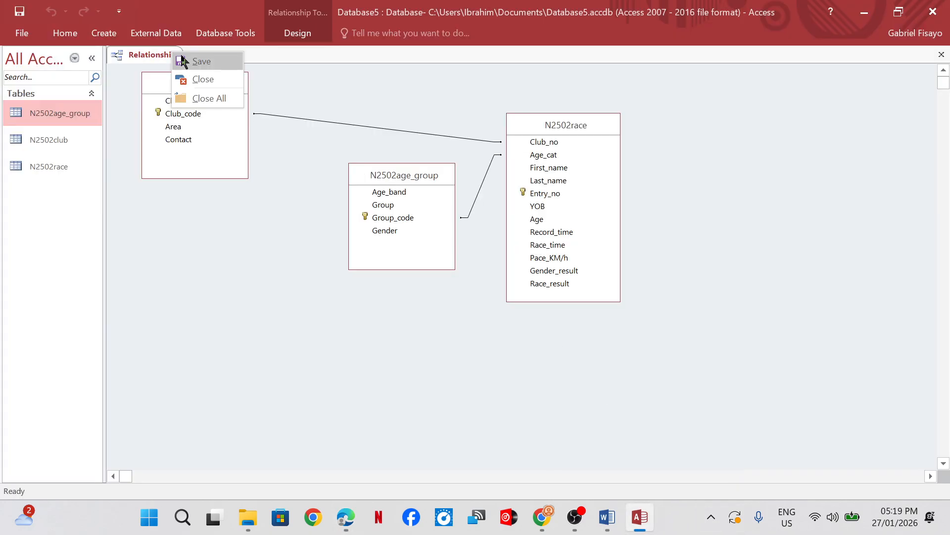
pyautogui.click(203, 79)
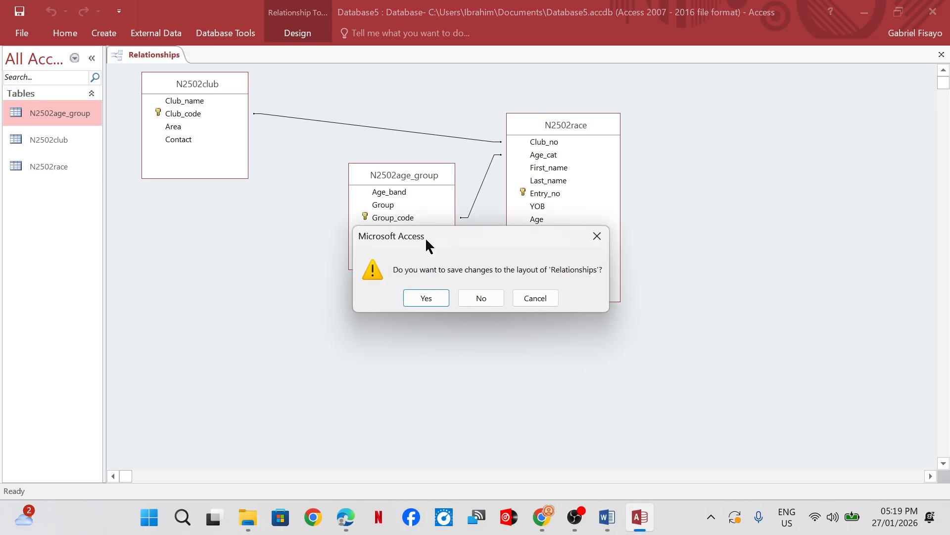
pyautogui.click(426, 299)
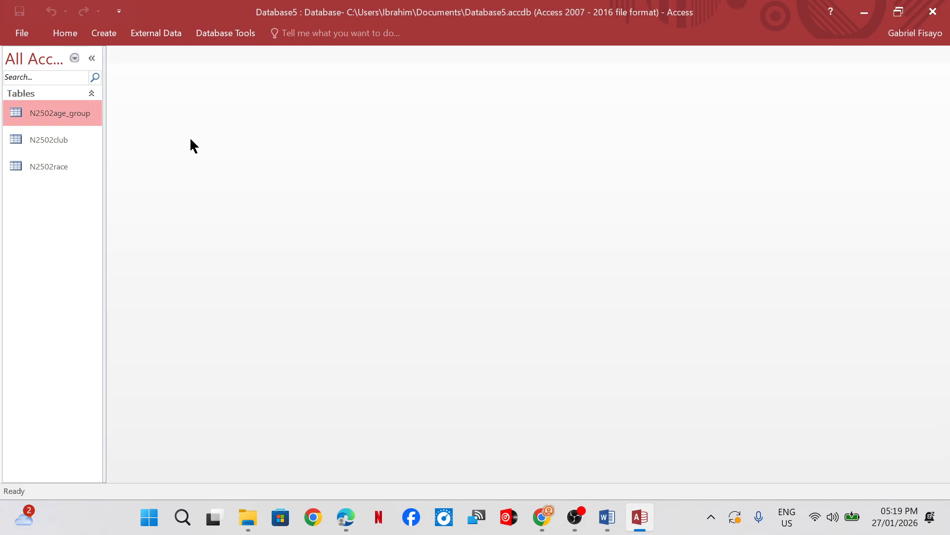
# Step: Open the N2502race table and use Find on the Entry_no field to locate record 1498
pyautogui.moveTo(361, 522)
pyautogui.moveTo(267, 430)
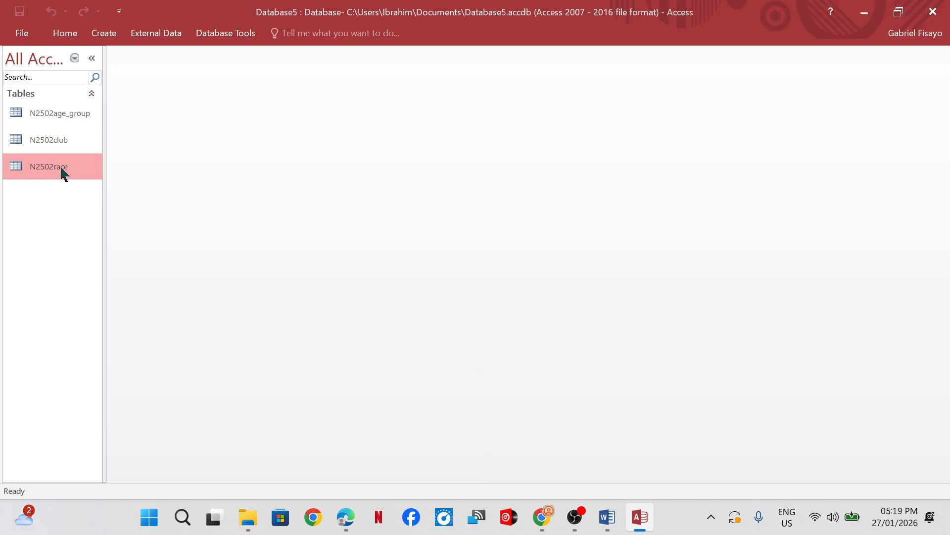
pyautogui.doubleClick(60, 166)
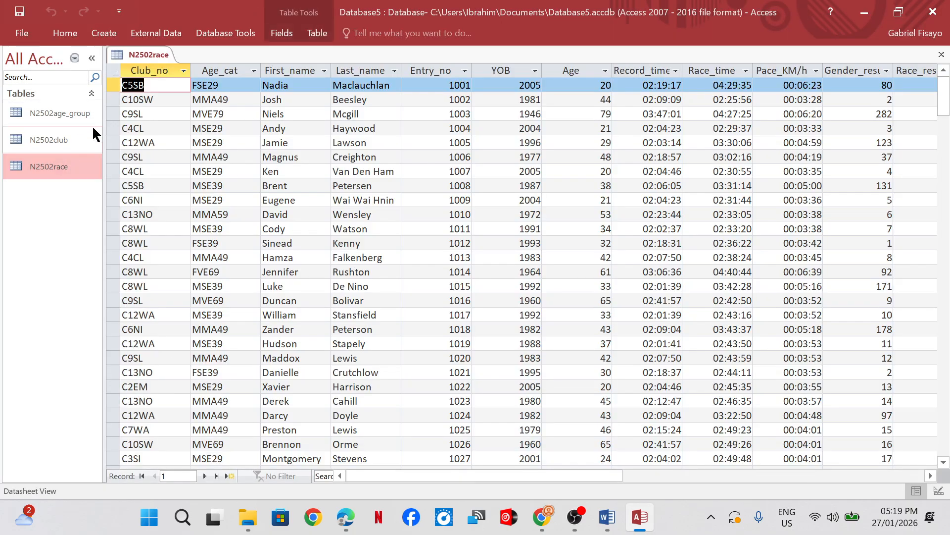
pyautogui.click(437, 72)
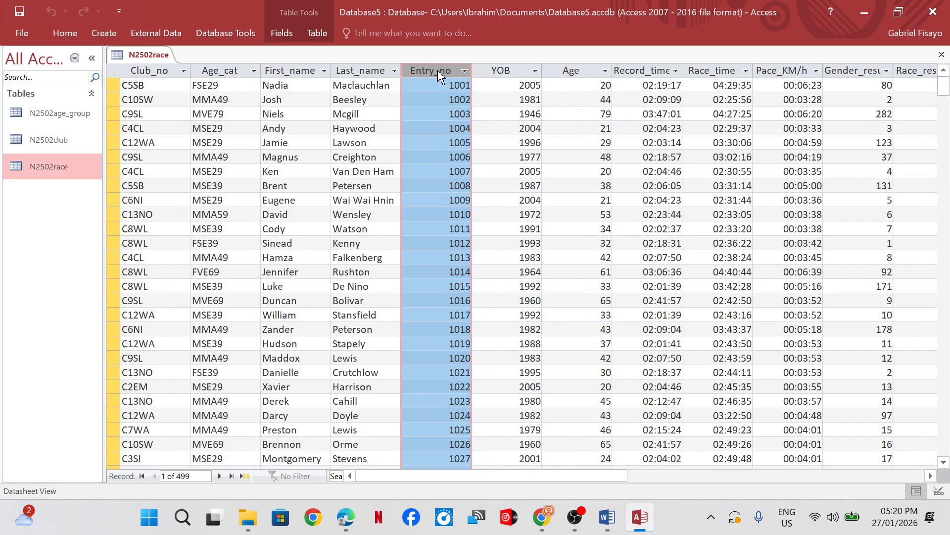
pyautogui.rightClick(437, 72)
pyautogui.click(484, 244)
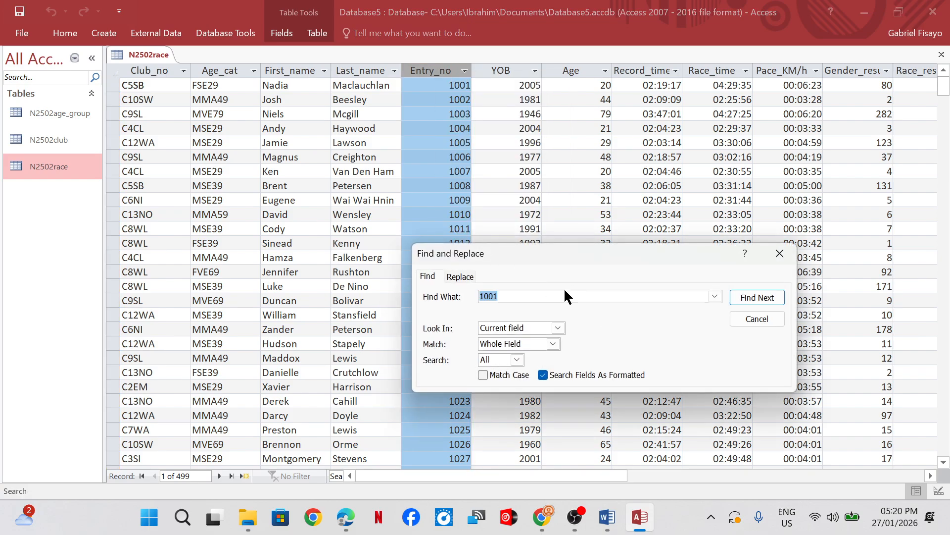
pyautogui.write('1498')
pyautogui.click(745, 301)
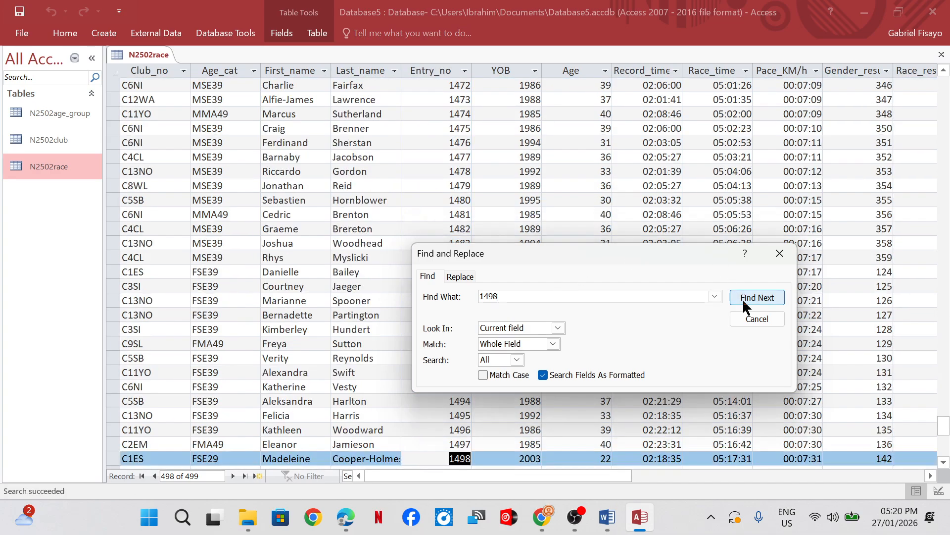
# Step: Capture a screenshot of the Find and Replace dialog and paste it under Step 20 evidence in the Word document
pyautogui.moveTo(666, 256); pyautogui.dragTo(429, 184)
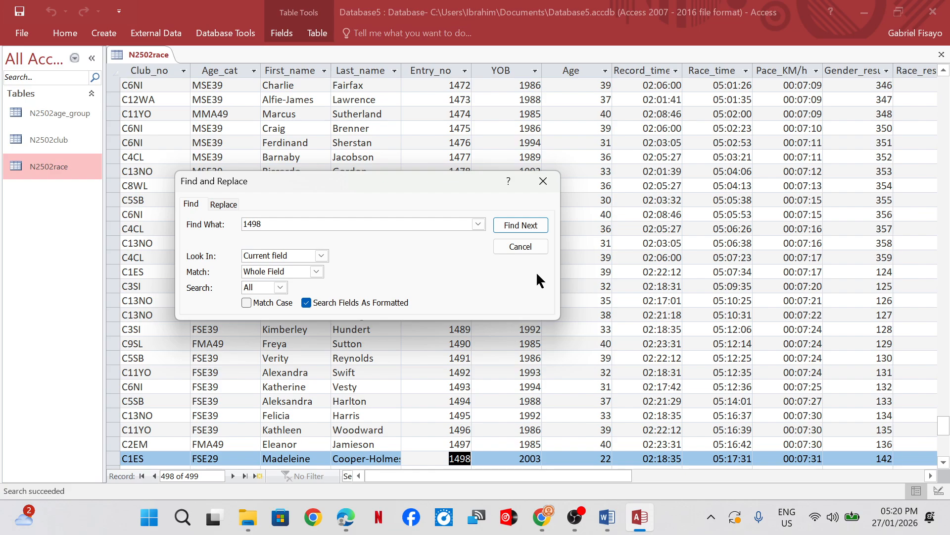
pyautogui.press('super+shift+s')
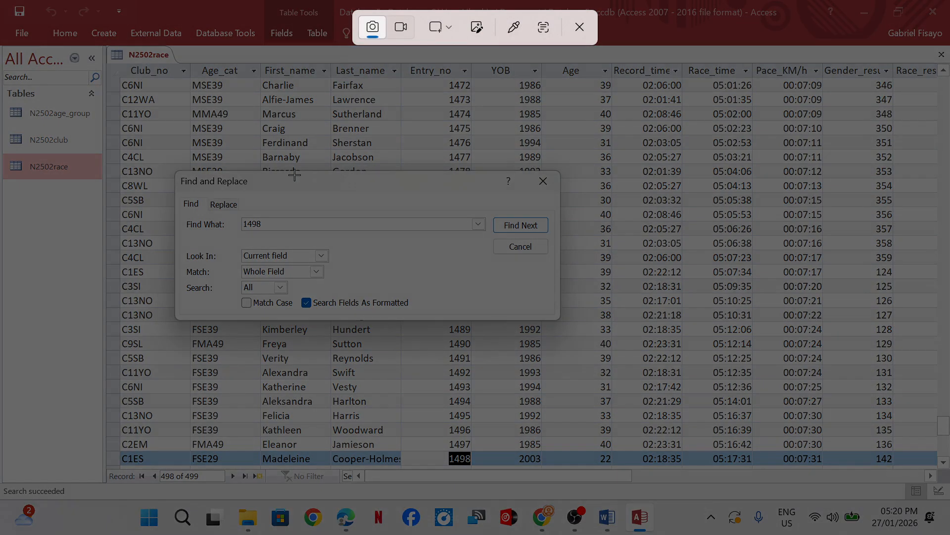
pyautogui.moveTo(174, 170); pyautogui.dragTo(561, 322)
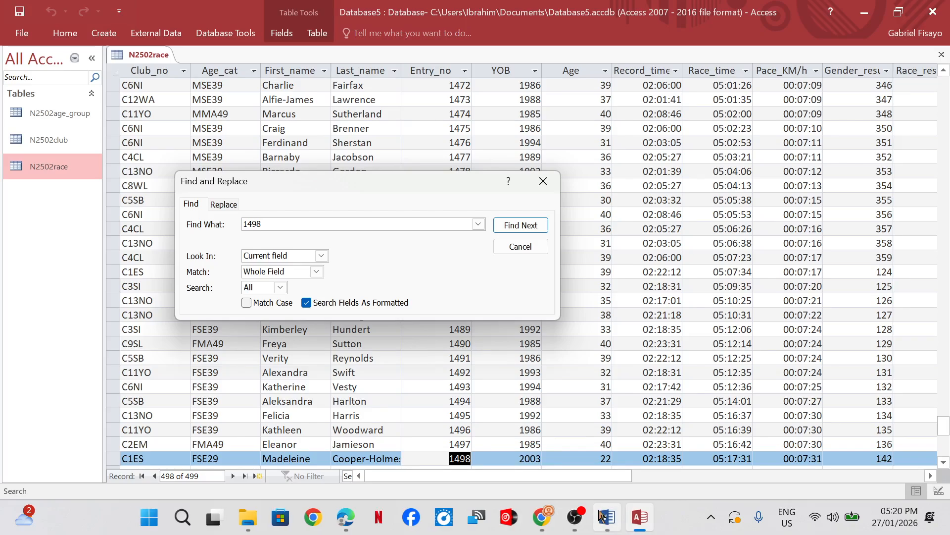
pyautogui.click(608, 516)
pyautogui.scroll(-2, 362, 369)
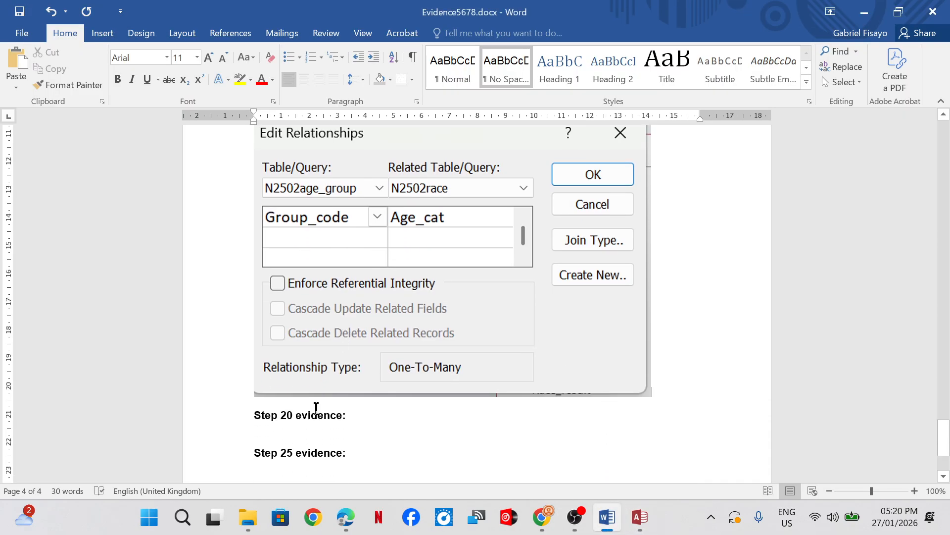
pyautogui.click(279, 422)
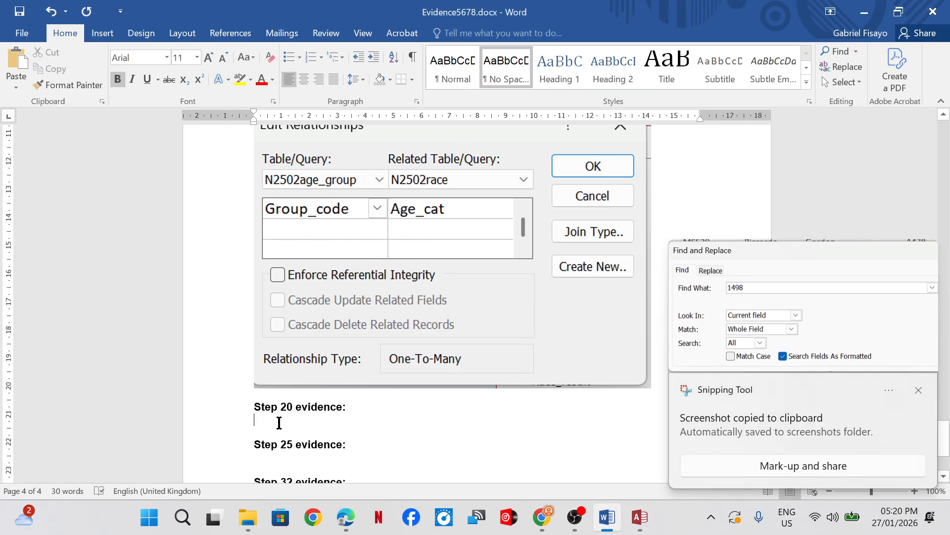
pyautogui.hotkey('ctrl', 'v')
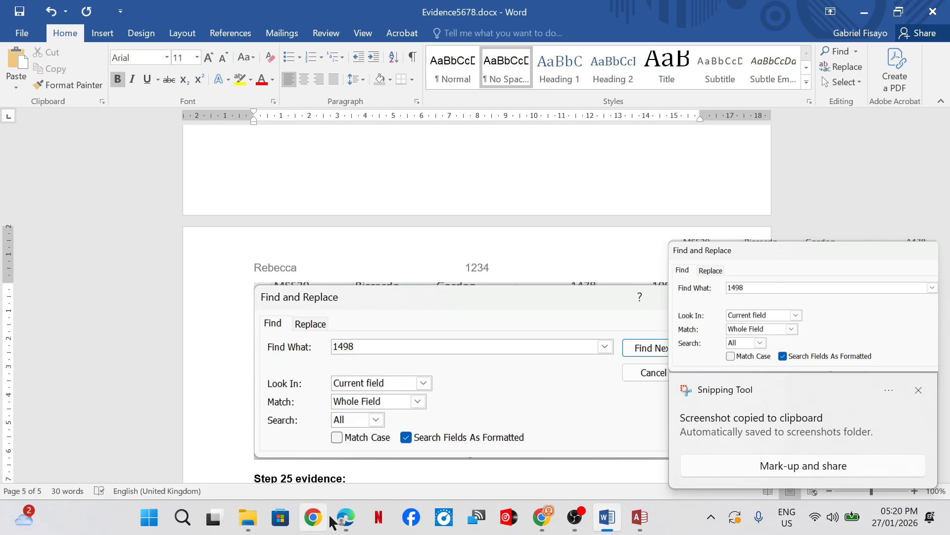
# Step: Check the question 20 amendments in the exam paper, and set Age_cat to FSE39 for Entry_no 1498 in the N2502race table in Access
pyautogui.moveTo(346, 517)
pyautogui.click(312, 460)
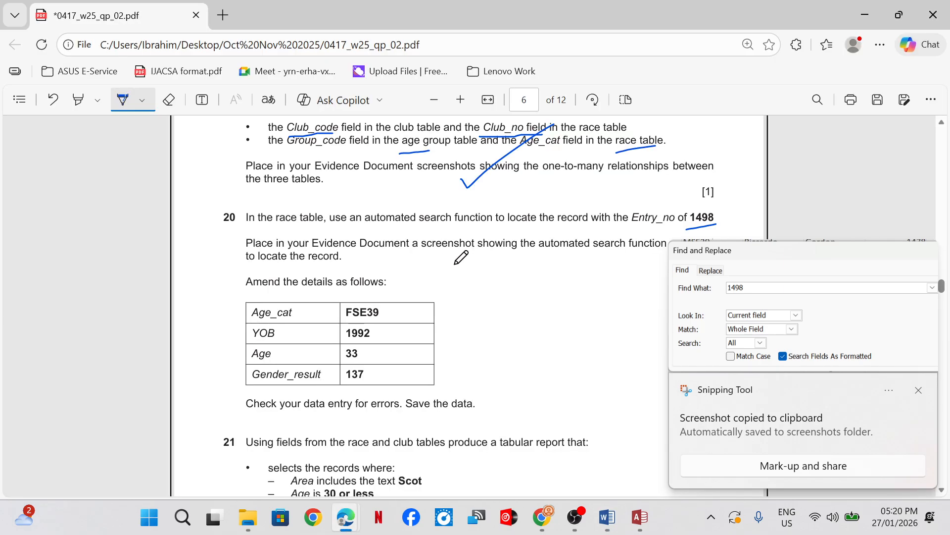
pyautogui.scroll(-2, 379, 243)
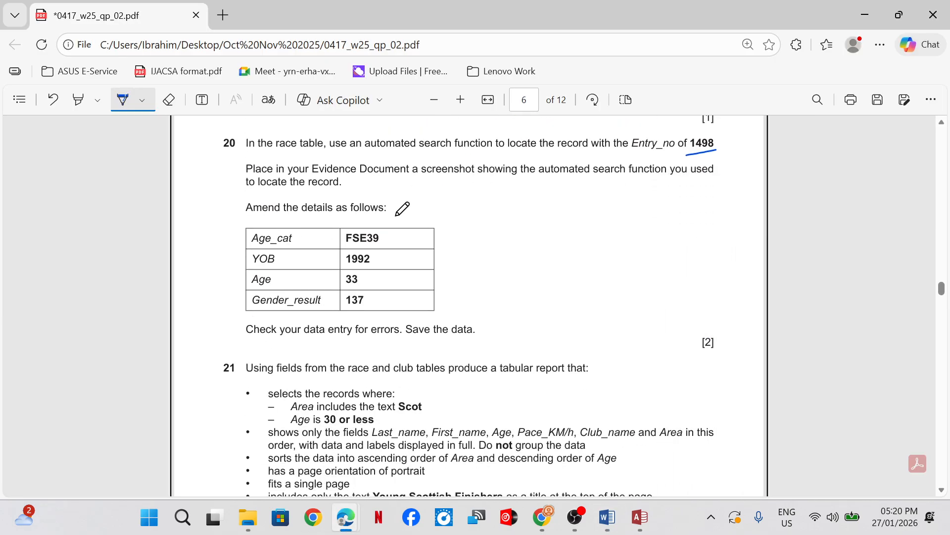
pyautogui.scroll(-2, 402, 208)
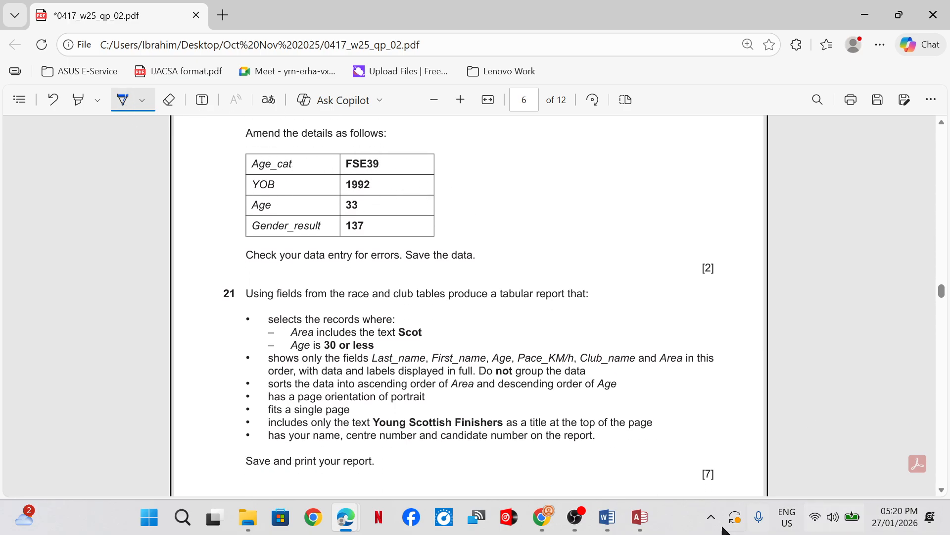
pyautogui.moveTo(647, 519)
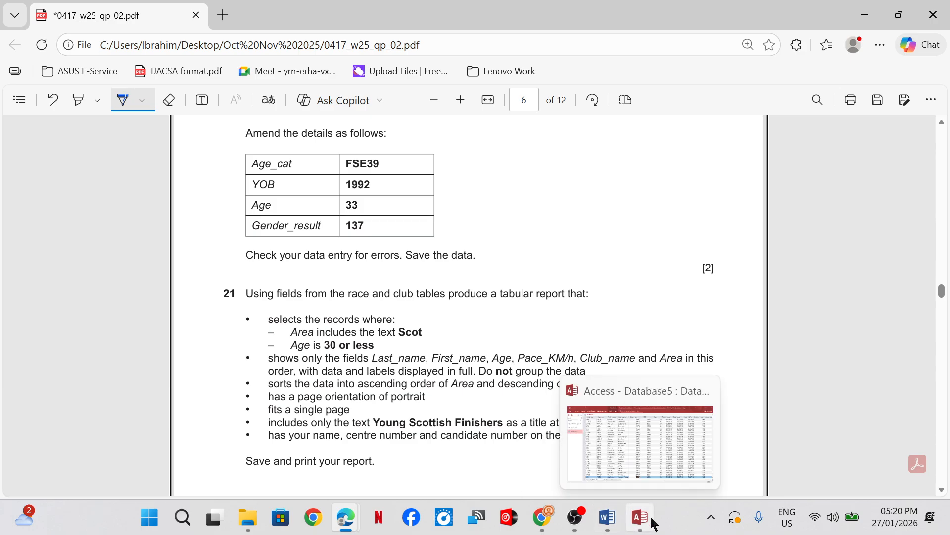
pyautogui.click(653, 441)
pyautogui.scroll(-2, 550, 362)
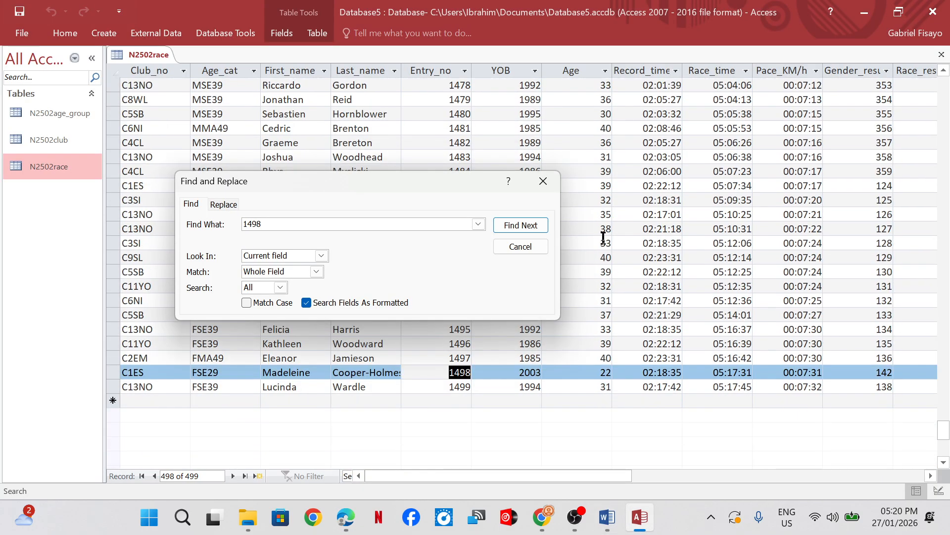
pyautogui.click(540, 182)
pyautogui.click(243, 372)
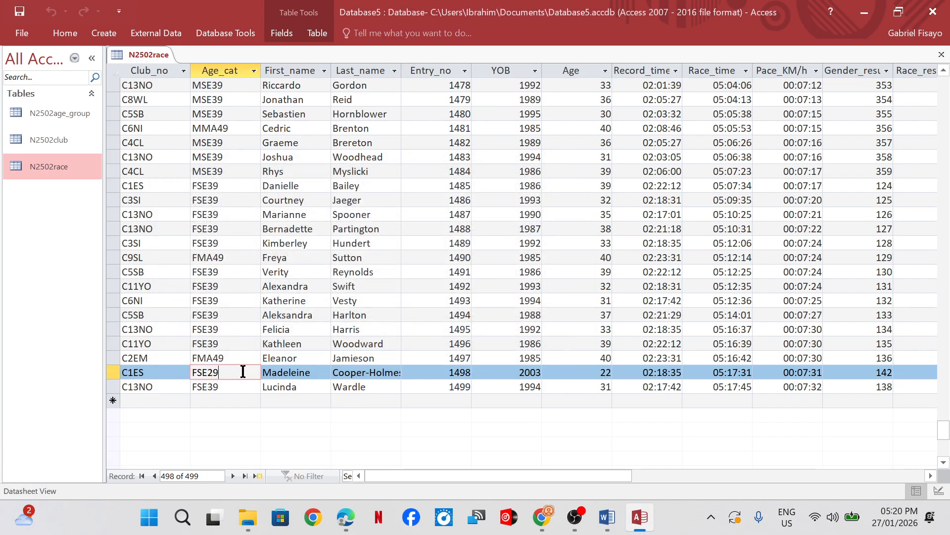
pyautogui.press('BackSpace')
pyautogui.press('BackSpace')
pyautogui.write('39')
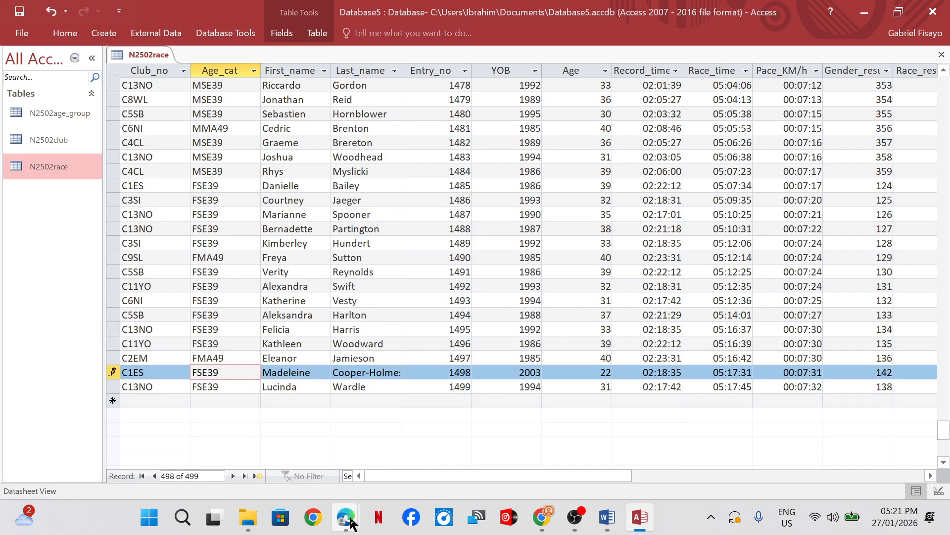
# Step: Set YOB to 1992 and Age to 33 for Entry_no 1498 in the N2502race table
pyautogui.moveTo(346, 517)
pyautogui.moveTo(276, 443)
pyautogui.click(532, 374)
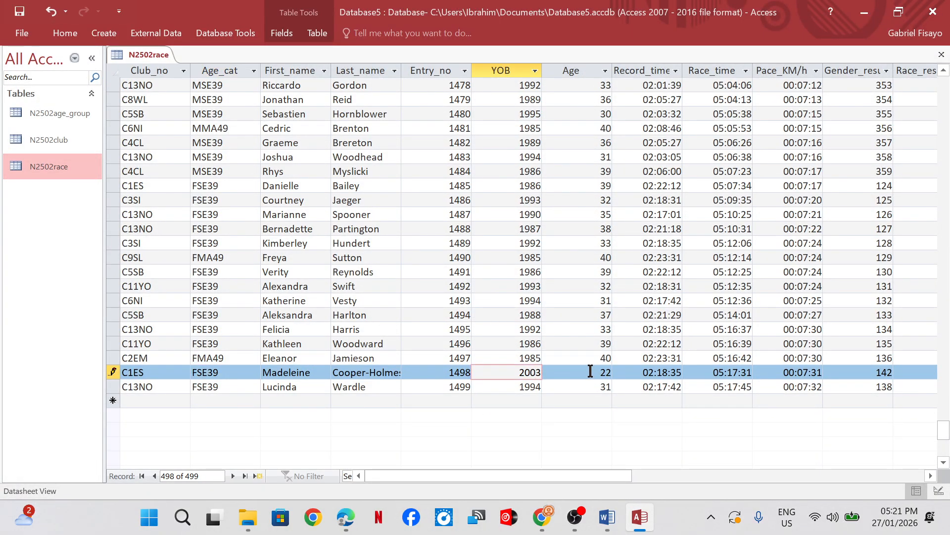
pyautogui.write('1992')
pyautogui.moveTo(323, 458)
pyautogui.click(609, 375)
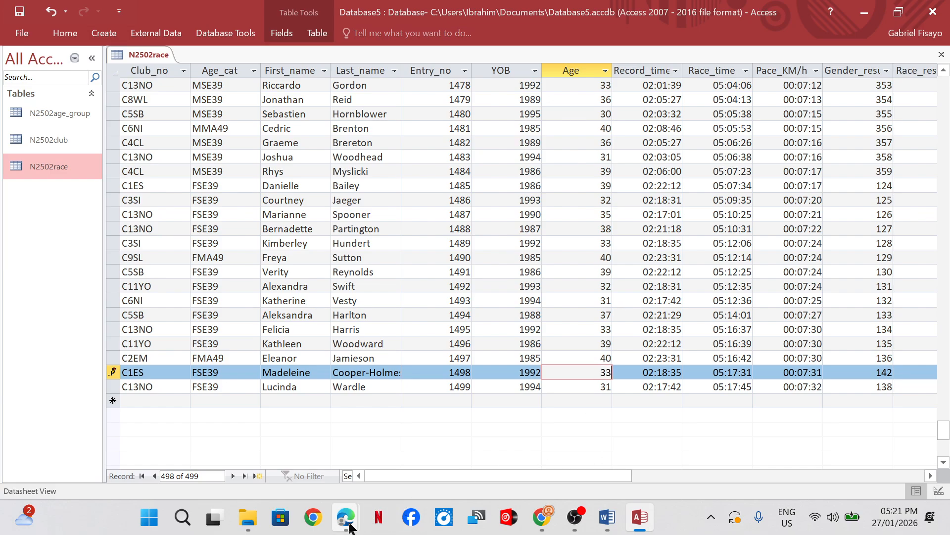
# Step: Check the exam paper's amendments, set Gender_result to 137 for Entry_no 1498, and leave the record to save it
pyautogui.moveTo(346, 517)
pyautogui.moveTo(316, 432)
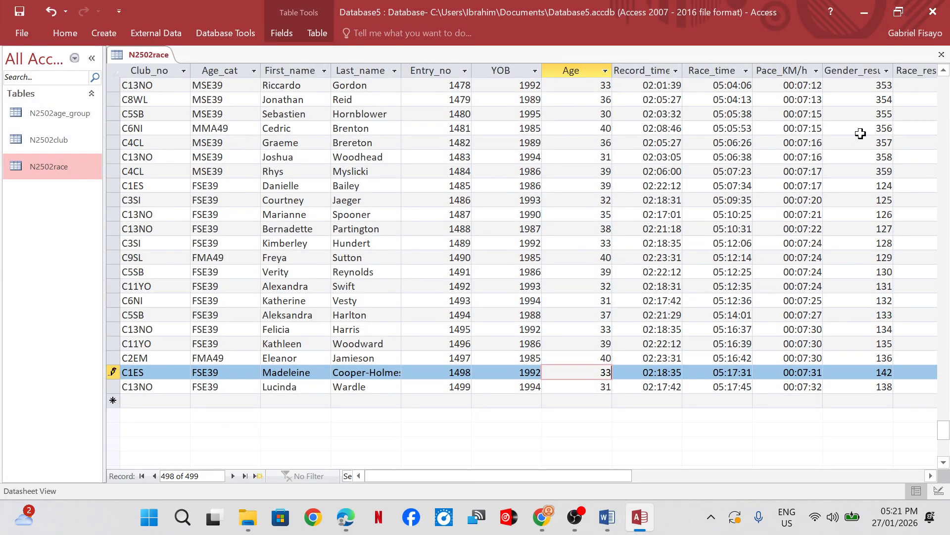
pyautogui.click(891, 374)
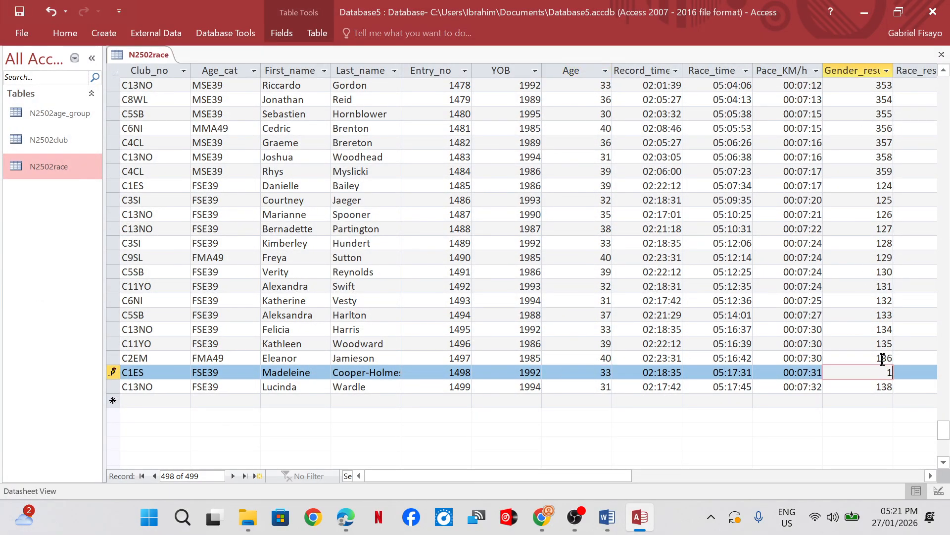
pyautogui.write('37')
pyautogui.click(647, 257)
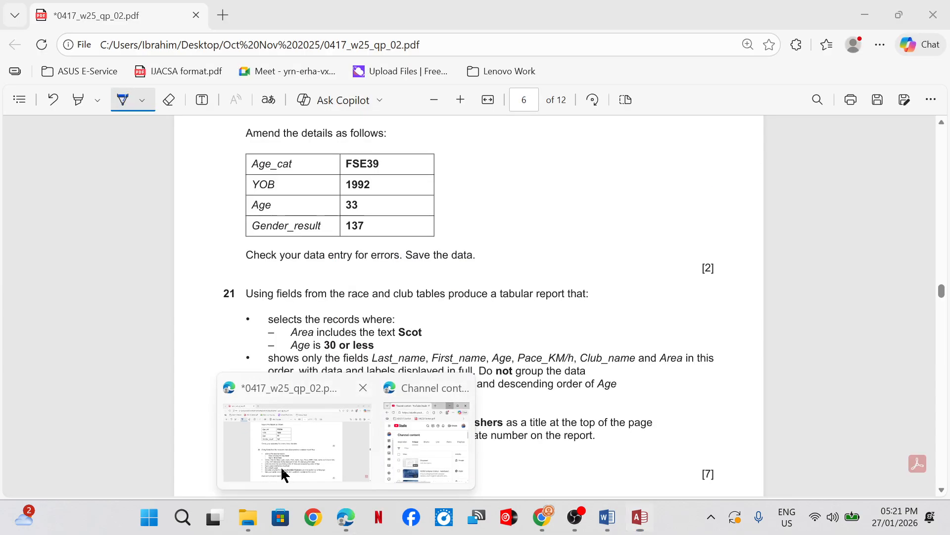
# Step: Switch to the exam paper in Edge, tick off question 20, and bracket the required-fields bullet of question 21 with the pen
pyautogui.click(280, 466)
pyautogui.moveTo(483, 243); pyautogui.dragTo(598, 187)
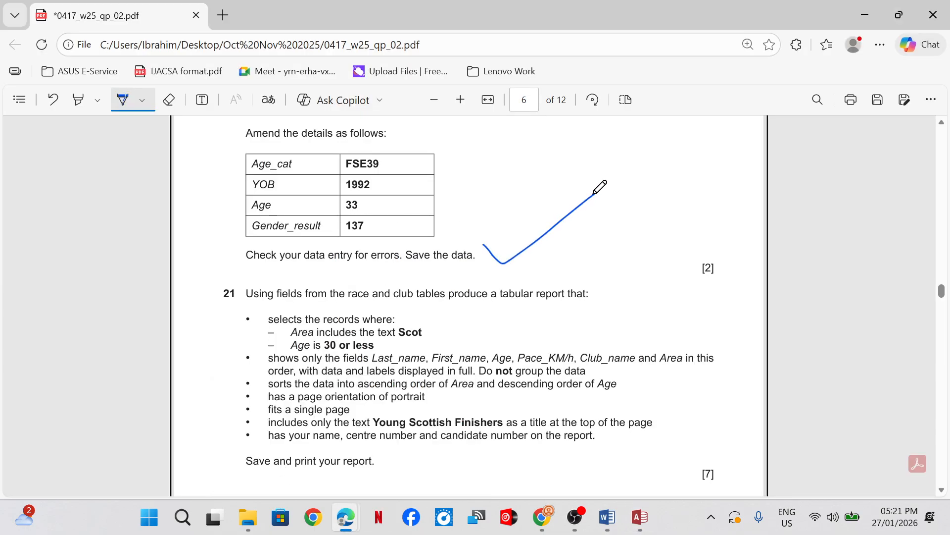
pyautogui.scroll(-3, 558, 259)
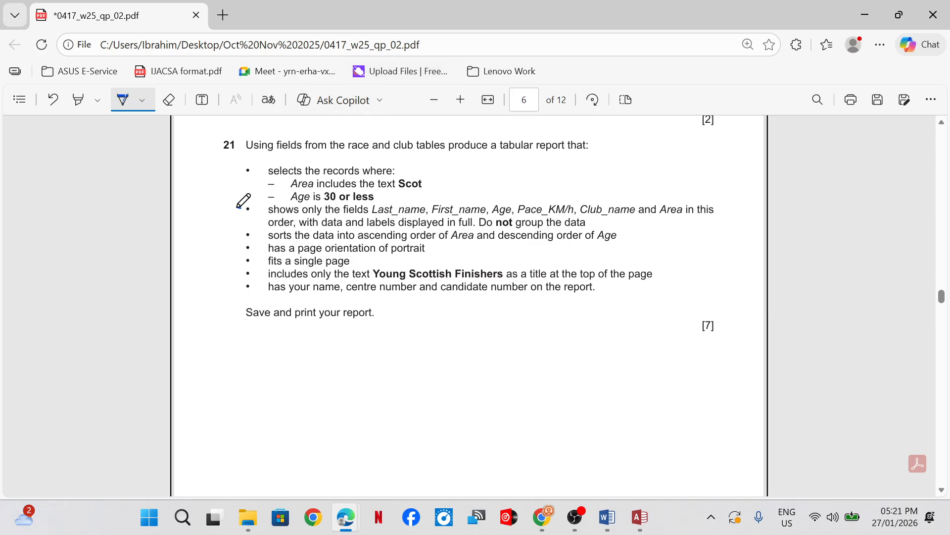
pyautogui.moveTo(238, 207)
pyautogui.mouseDown()
pyautogui.moveTo(227, 217)
pyautogui.moveTo(234, 226)
pyautogui.moveTo(259, 226)
pyautogui.mouseUp()
# Step: Switch back to Access and close the N2502race table
pyautogui.moveTo(640, 515)
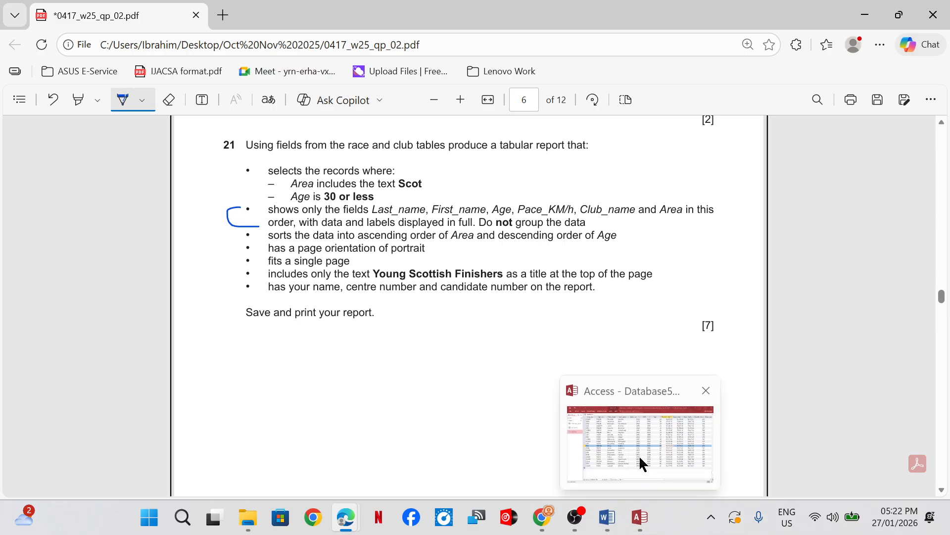
pyautogui.click(642, 463)
pyautogui.rightClick(157, 59)
pyautogui.click(174, 87)
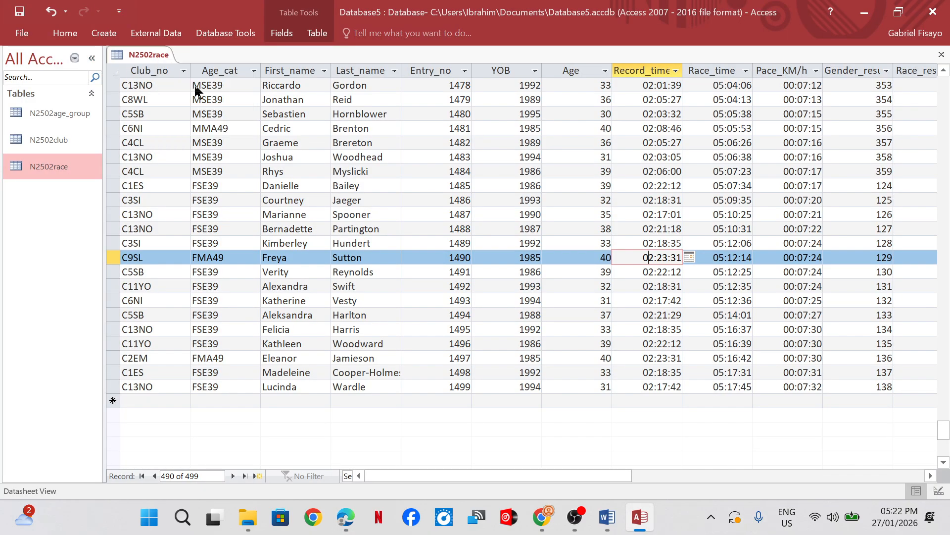
# Step: Start the Simple Query Wizard for a new query and allow the wizard file to open despite the security notice
pyautogui.click(153, 36)
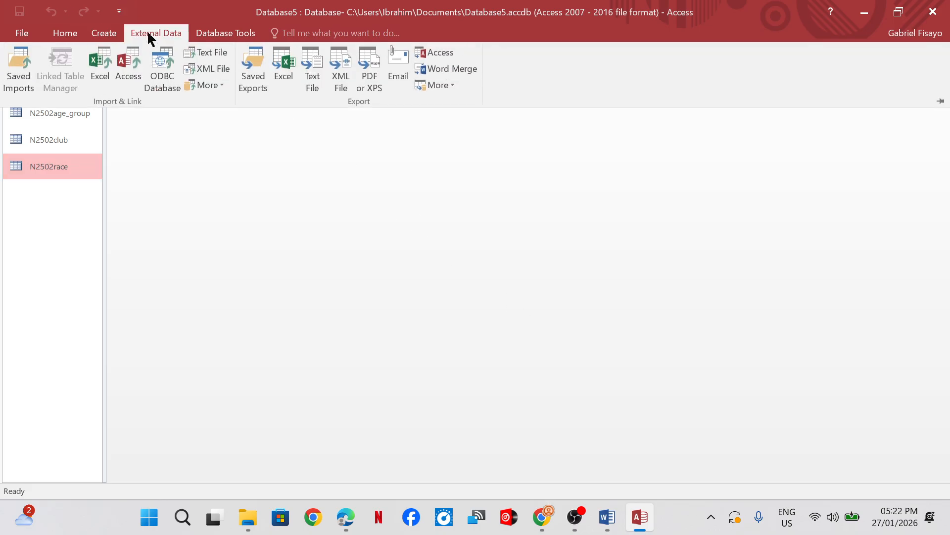
pyautogui.click(204, 36)
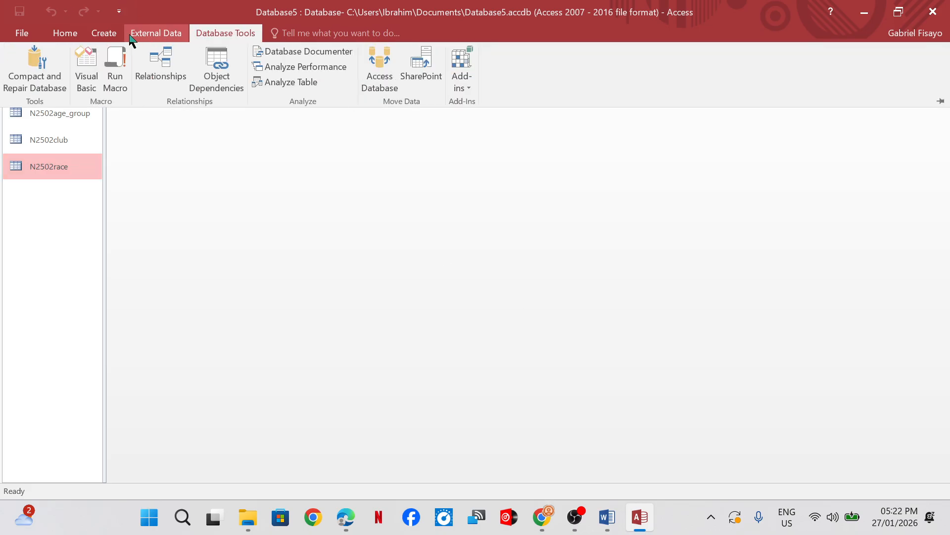
pyautogui.click(100, 35)
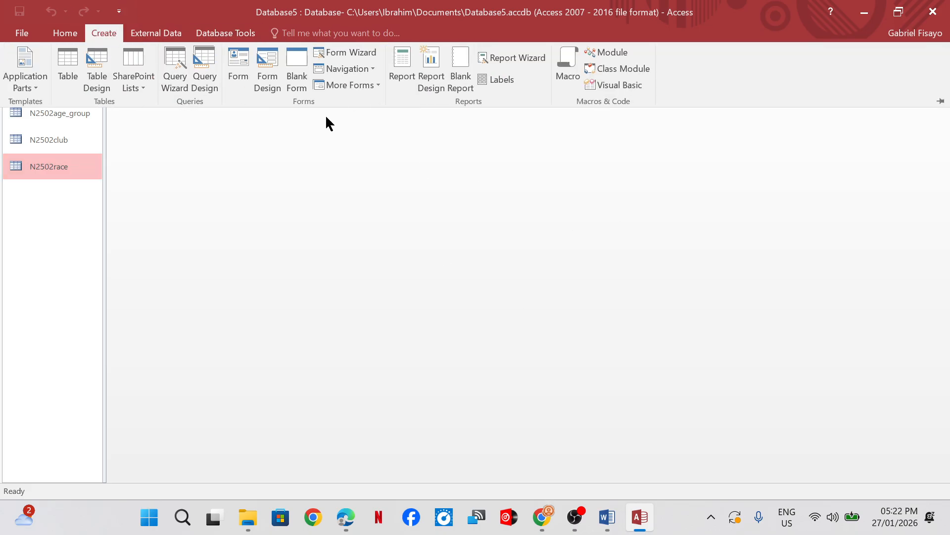
pyautogui.click(178, 73)
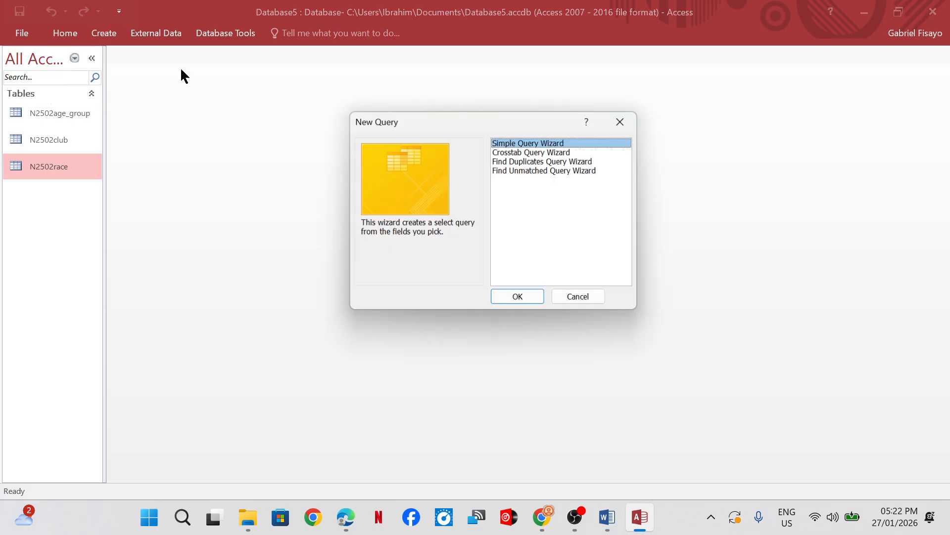
pyautogui.click(523, 302)
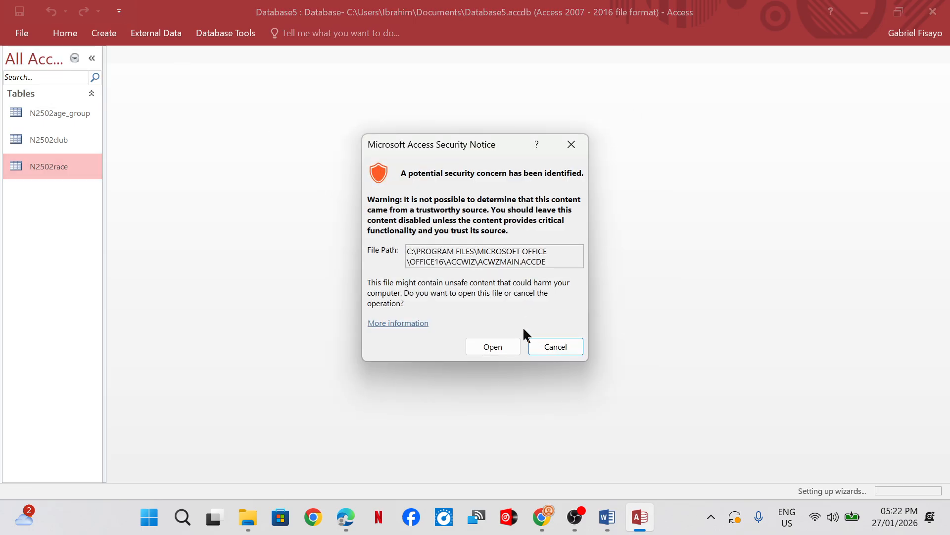
pyautogui.click(494, 345)
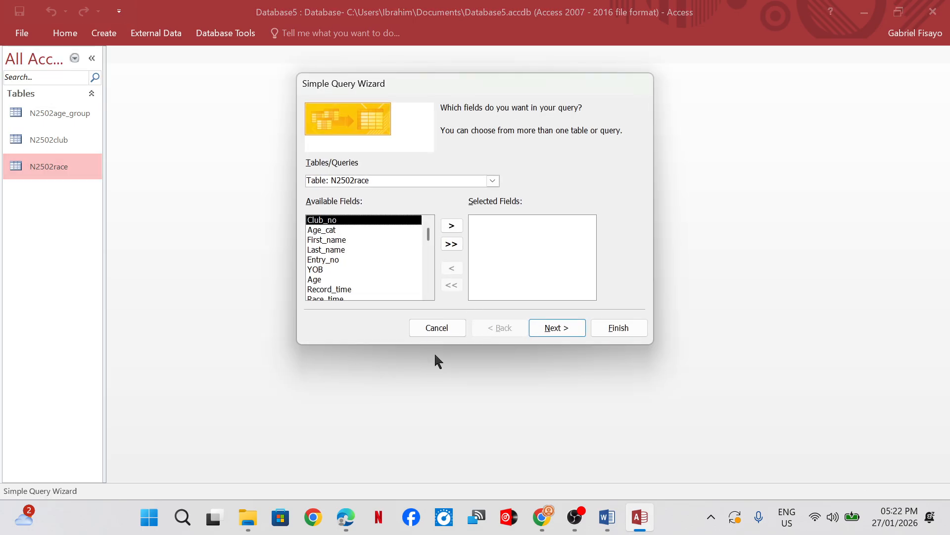
# Step: Add Last_name, First_name, Age and Pace_KM/h from the N2502race table to the query, in the order given by the exam paper
pyautogui.moveTo(346, 517)
pyautogui.moveTo(313, 456)
pyautogui.click(350, 250)
pyautogui.click(452, 227)
pyautogui.click(367, 241)
pyautogui.click(451, 227)
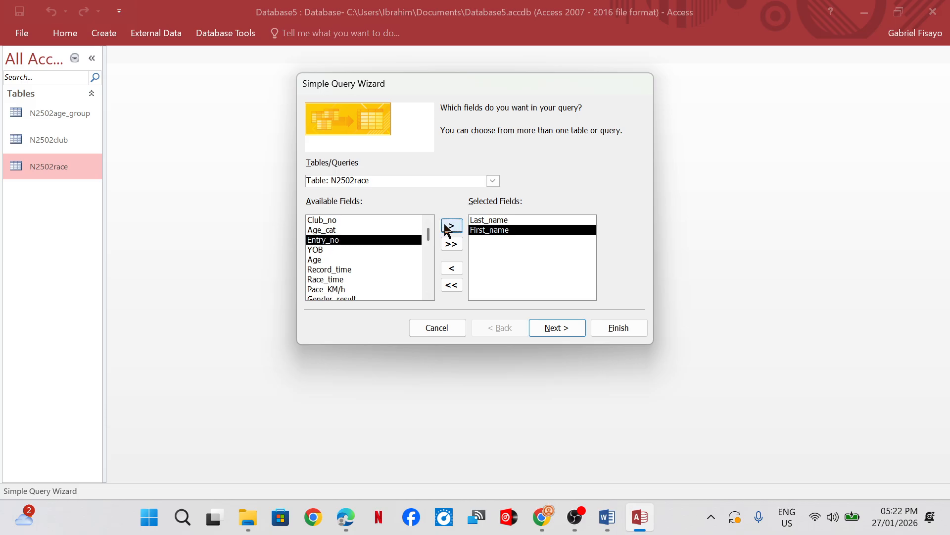
pyautogui.moveTo(280, 442)
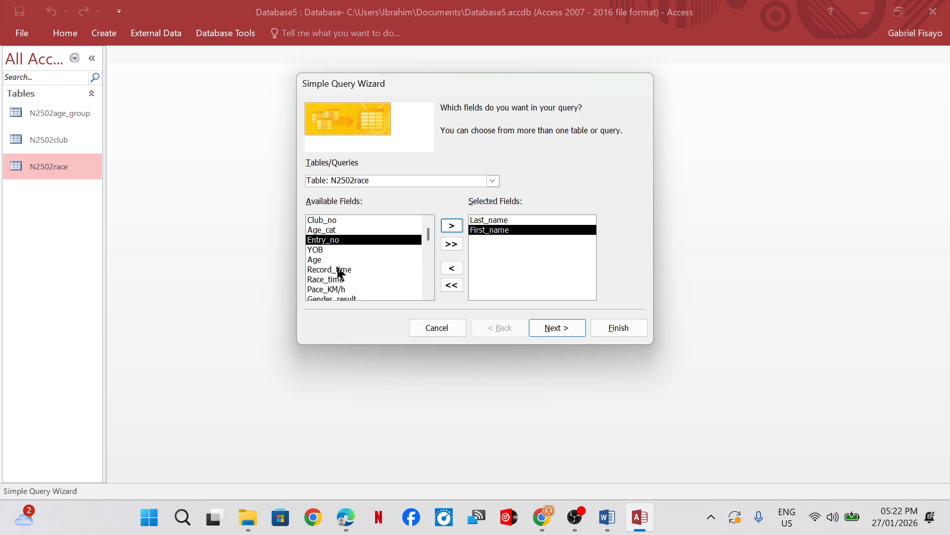
pyautogui.click(353, 261)
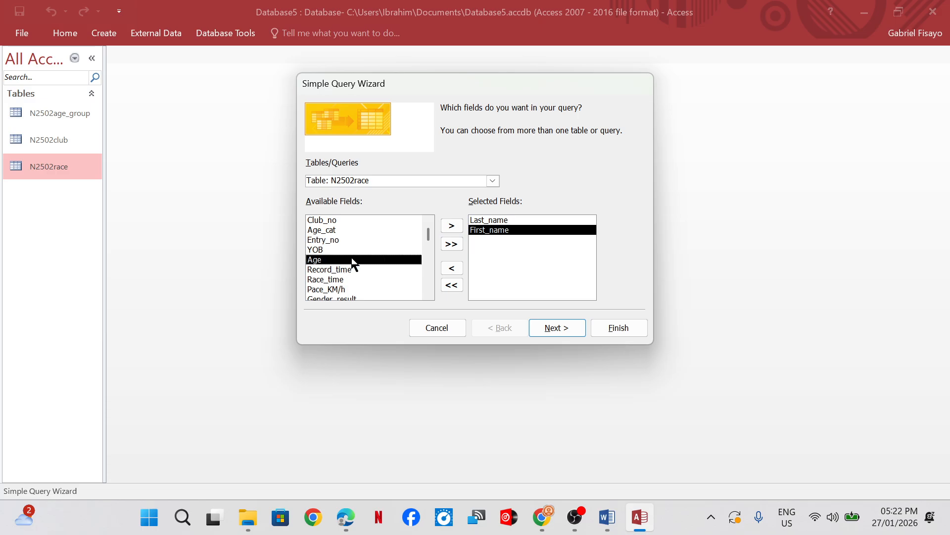
pyautogui.click(451, 226)
pyautogui.click(342, 280)
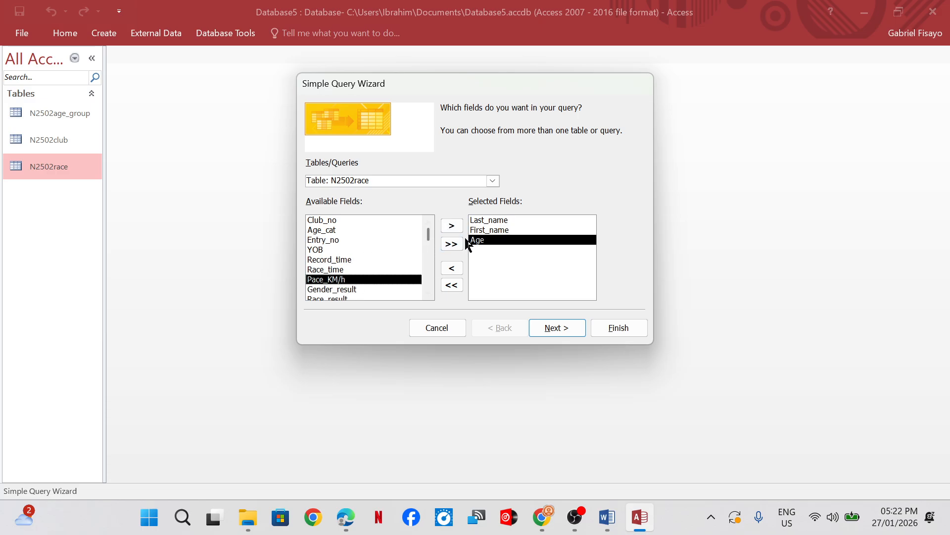
pyautogui.click(455, 227)
# Step: Check the remaining required fields and add Club_name and Area from the N2502club table to the query
pyautogui.moveTo(346, 517)
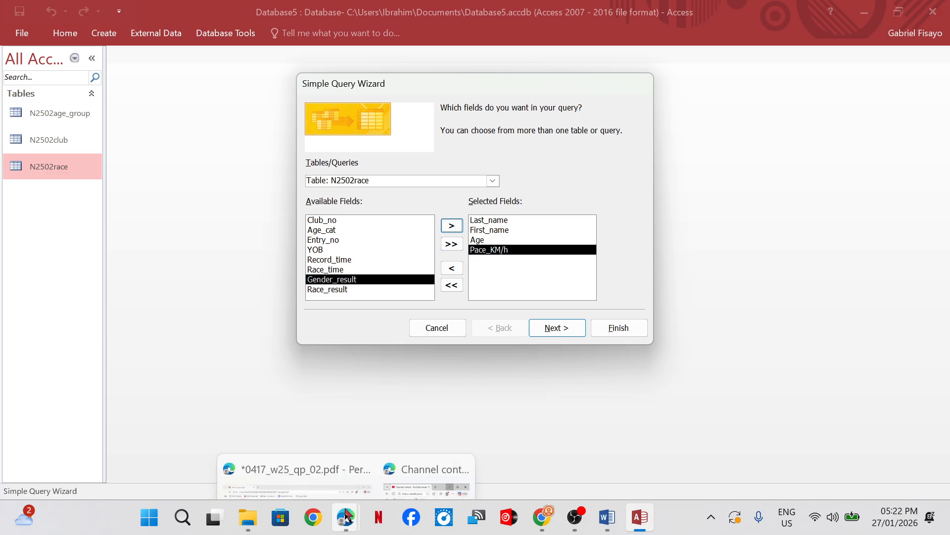
pyautogui.moveTo(337, 444)
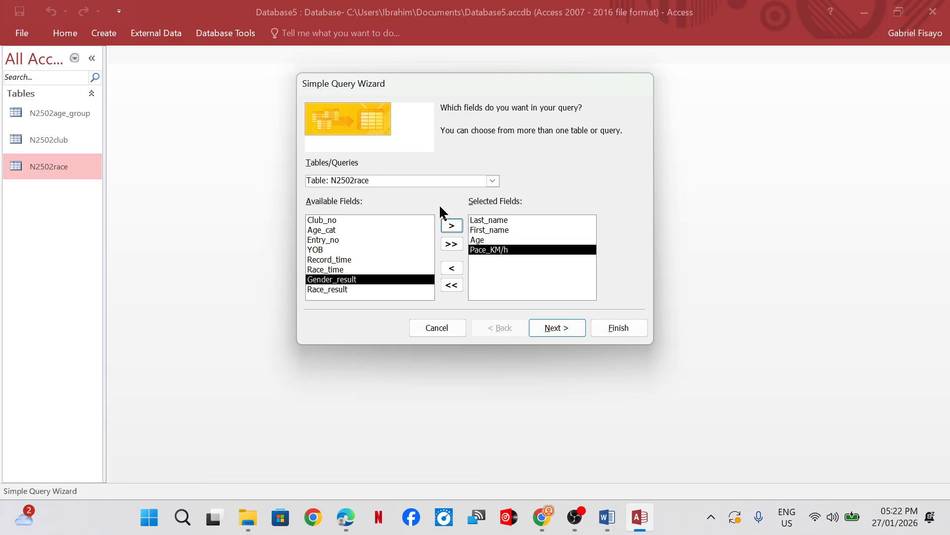
pyautogui.click(493, 181)
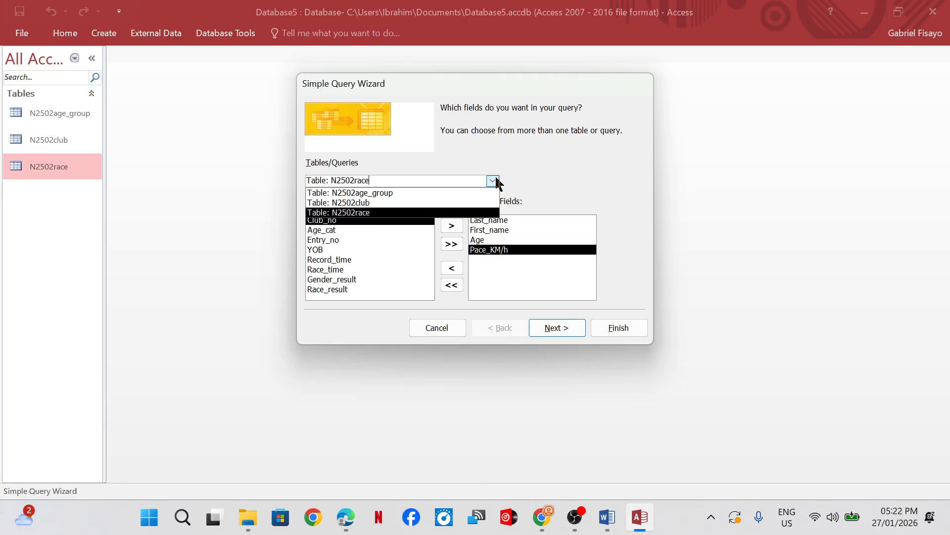
pyautogui.click(423, 202)
pyautogui.click(451, 226)
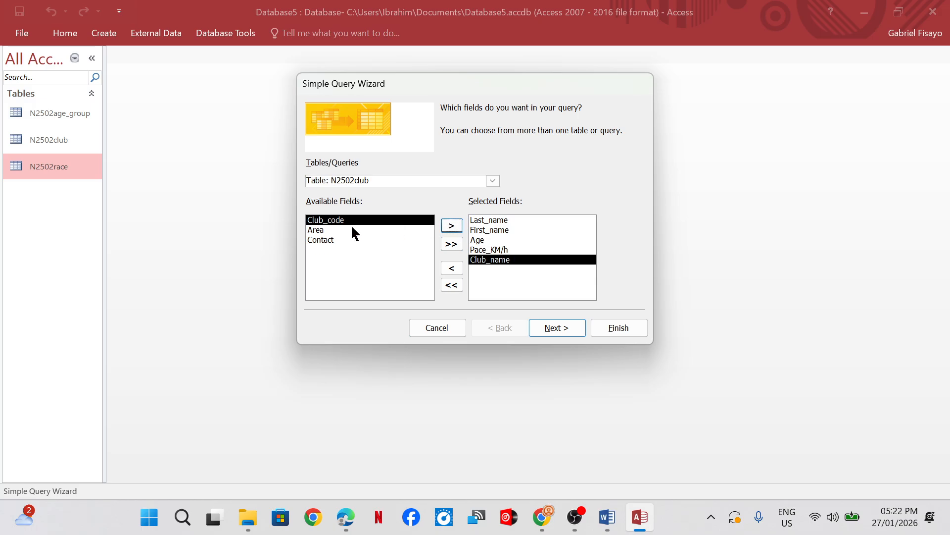
pyautogui.click(391, 231)
pyautogui.click(451, 226)
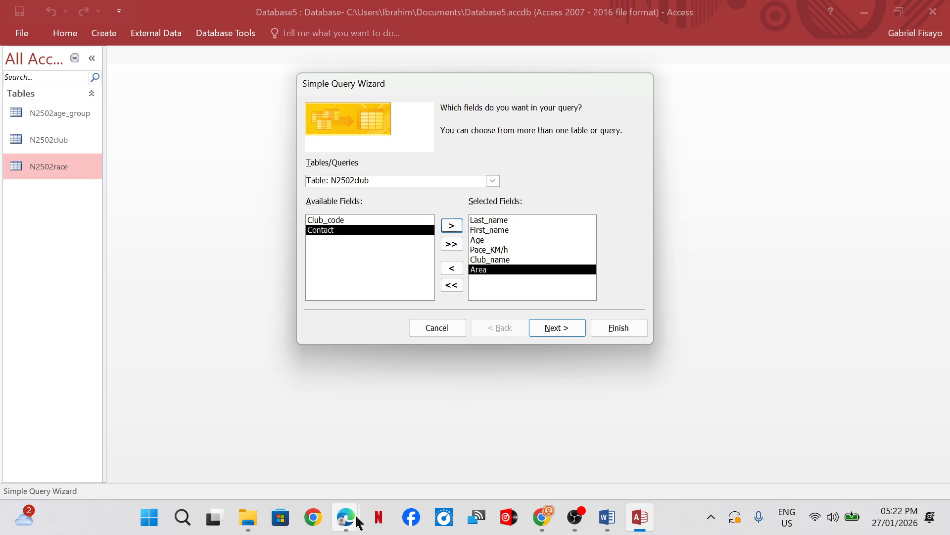
# Step: Check the field order against the exam paper, then finish the wizard as a detail query titled Q1
pyautogui.moveTo(357, 521)
pyautogui.moveTo(307, 442)
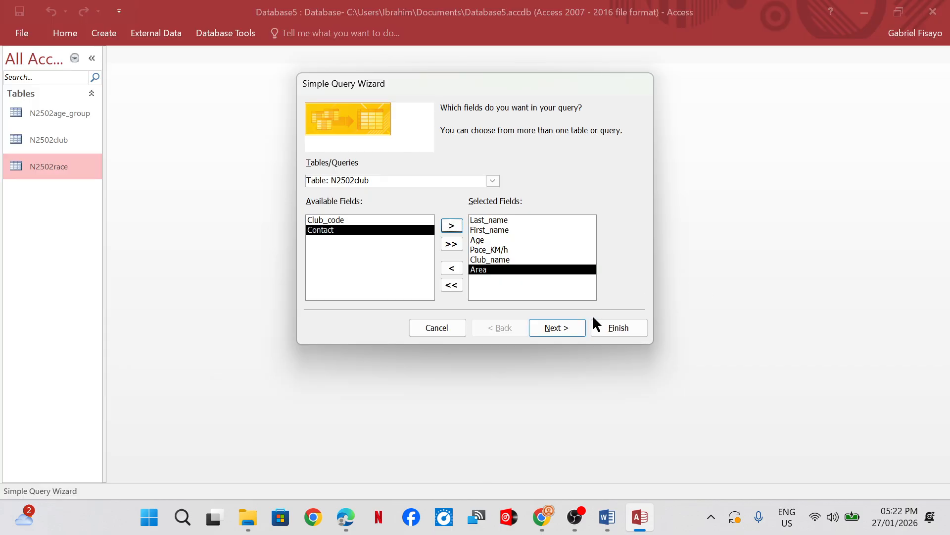
pyautogui.click(549, 327)
pyautogui.click(574, 329)
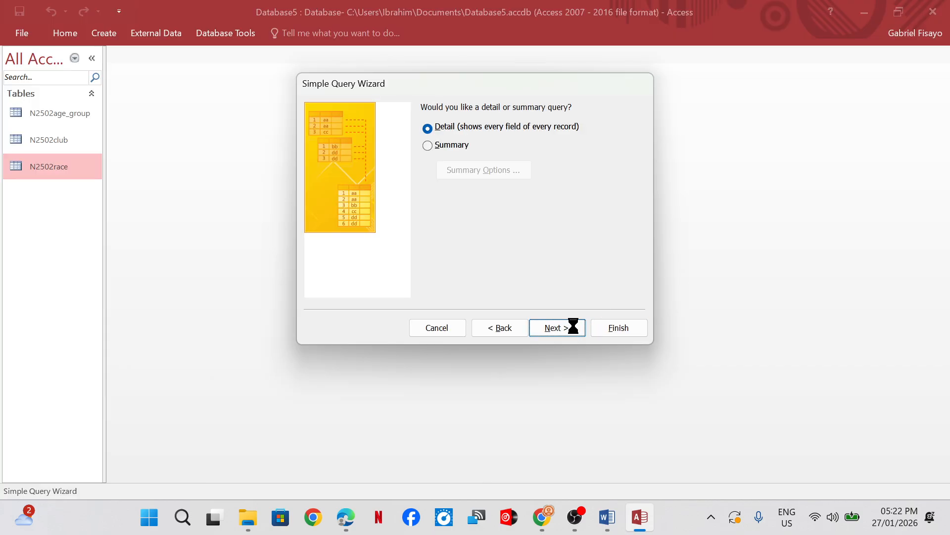
pyautogui.moveTo(492, 123); pyautogui.dragTo(403, 121)
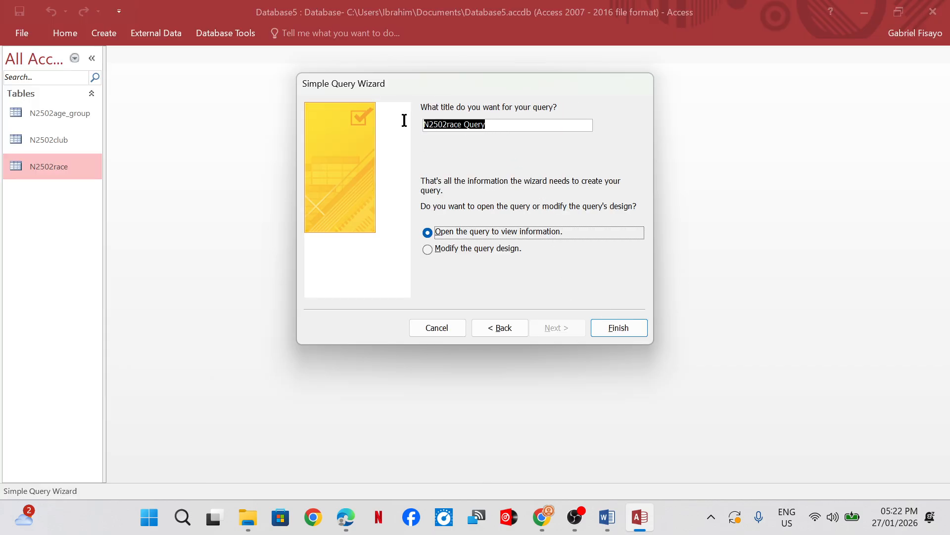
pyautogui.write('Q1')
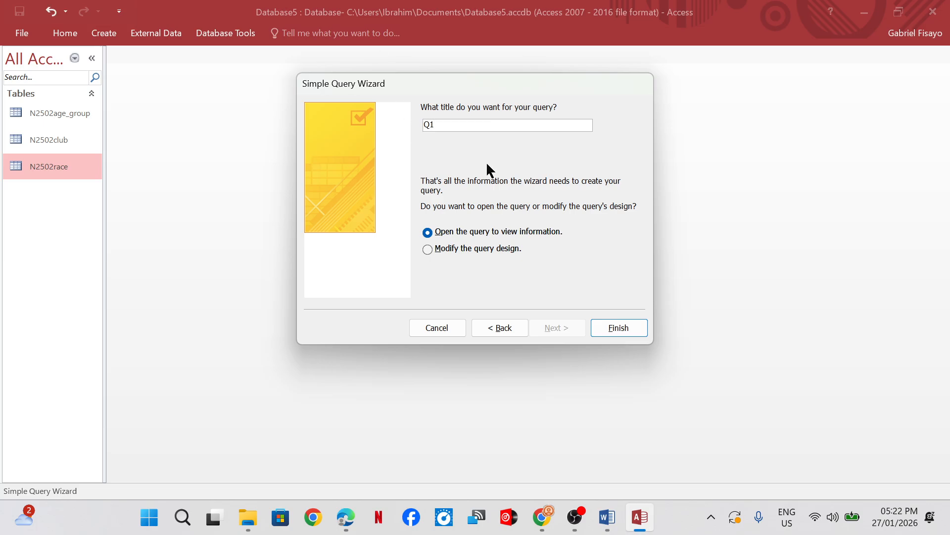
pyautogui.click(614, 327)
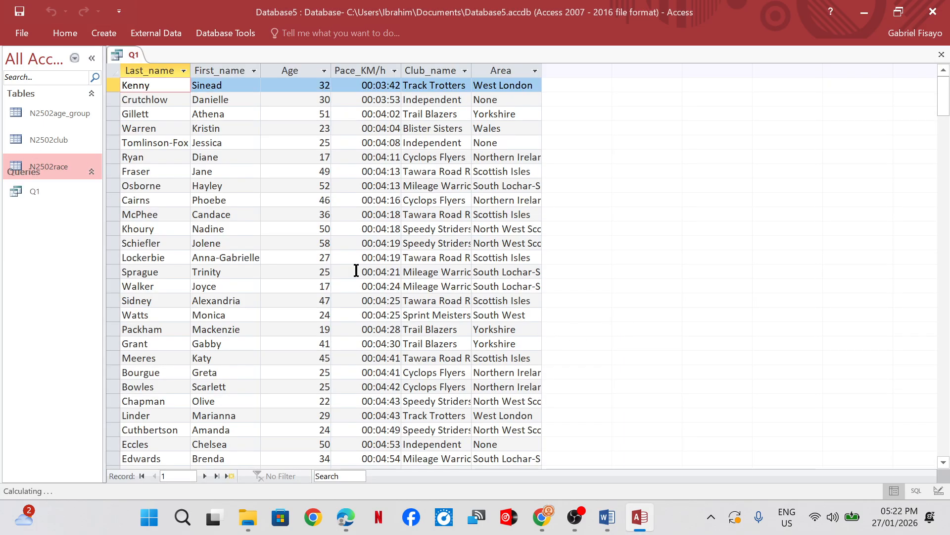
# Step: Open Q1 in Design View and enter a wildcard criterion under Area that matches any text containing Scot
pyautogui.click(68, 35)
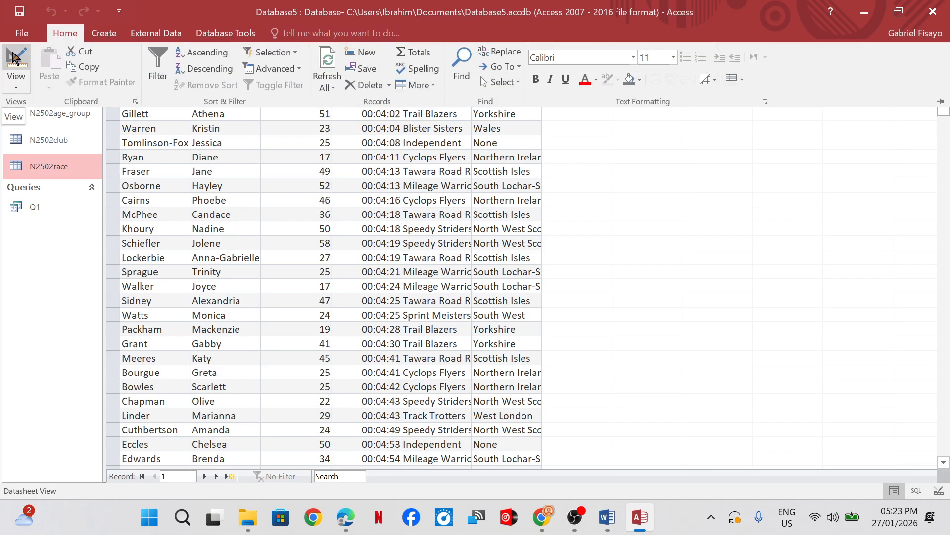
pyautogui.click(15, 60)
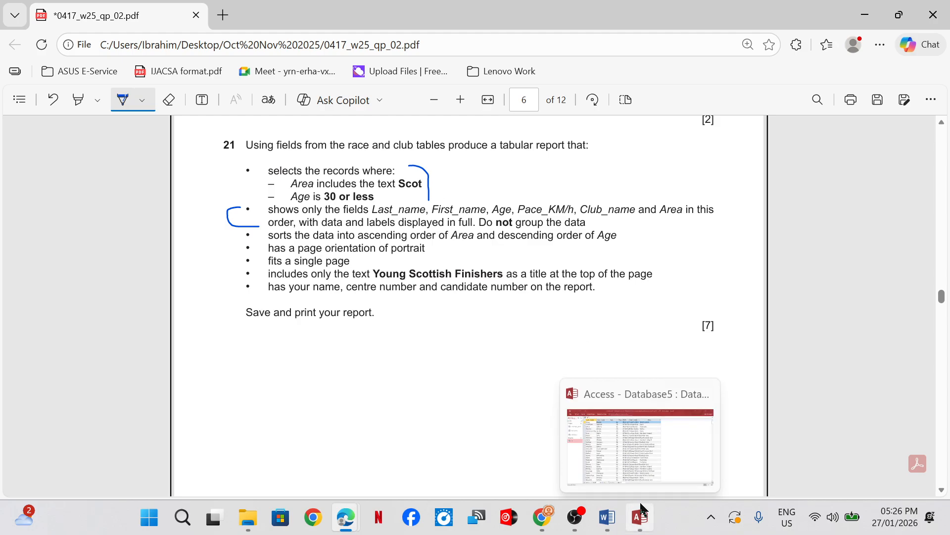
pyautogui.click(642, 508)
pyautogui.click(65, 33)
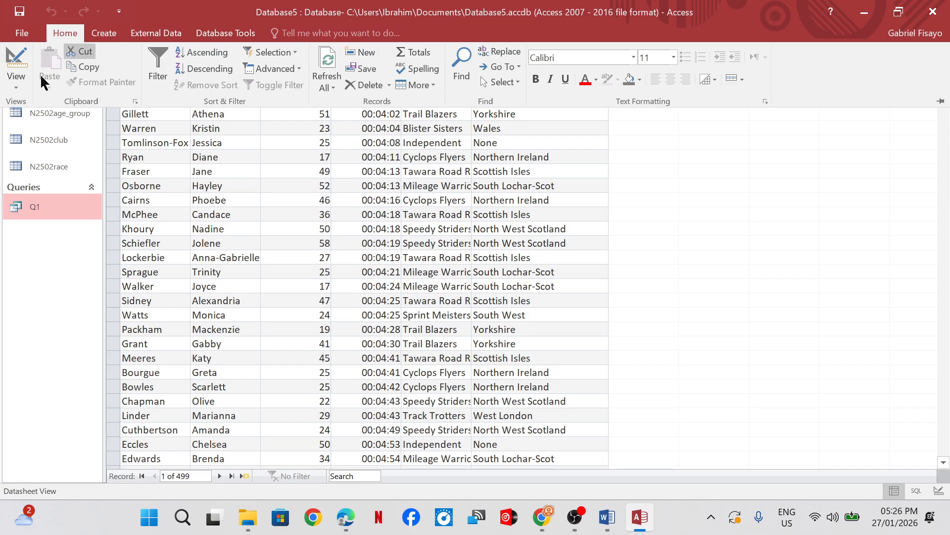
pyautogui.click(16, 64)
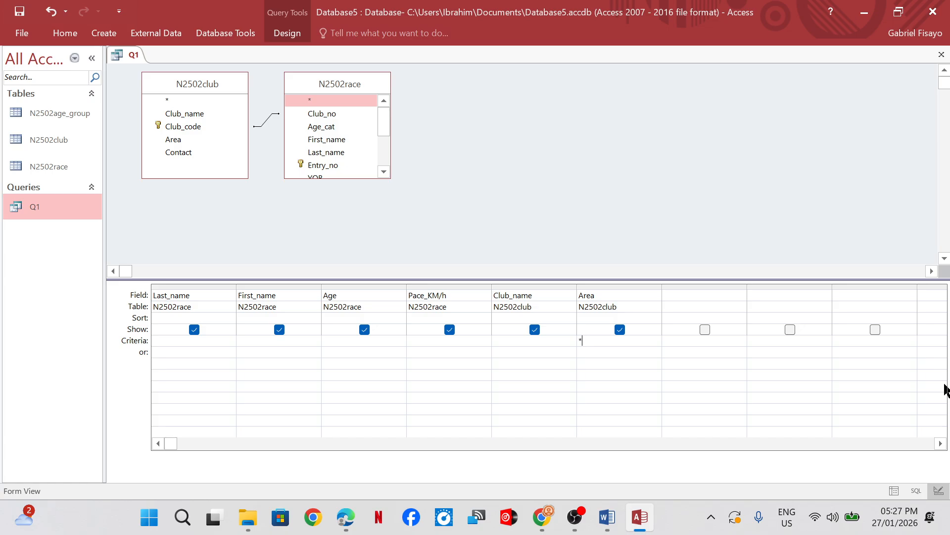
pyautogui.write('cot*')
# Step: Run Q1 and look through the Area values of the returned records
pyautogui.click(287, 33)
pyautogui.click(46, 67)
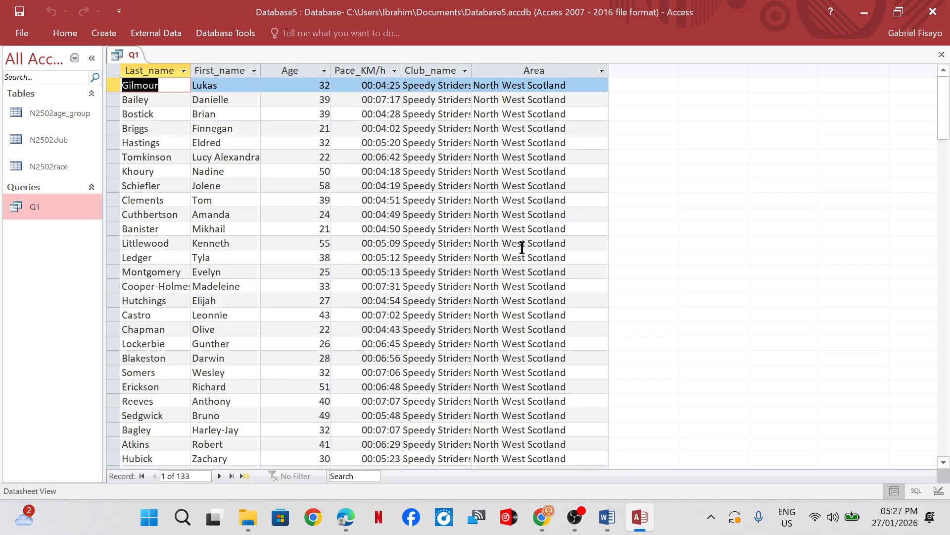
pyautogui.scroll(-3, 369, 293)
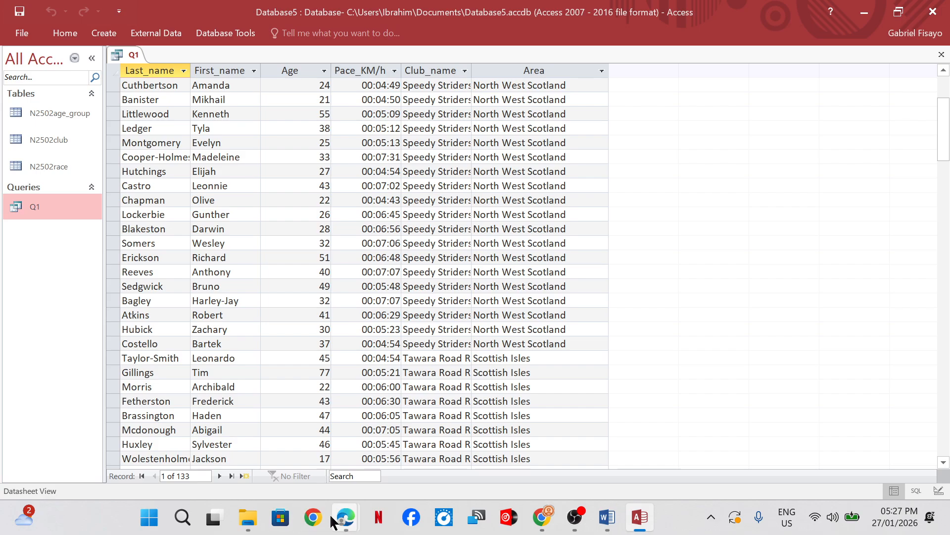
# Step: Check the age condition in the exam paper, add the criterion <=30 under Age in Q1's Design View, and run the query
pyautogui.moveTo(346, 518)
pyautogui.click(308, 472)
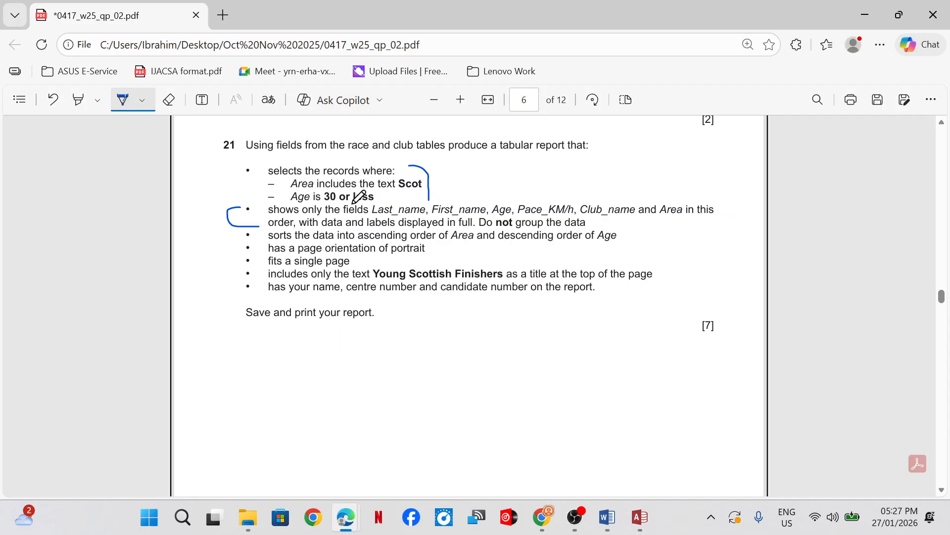
pyautogui.click(645, 515)
pyautogui.click(60, 33)
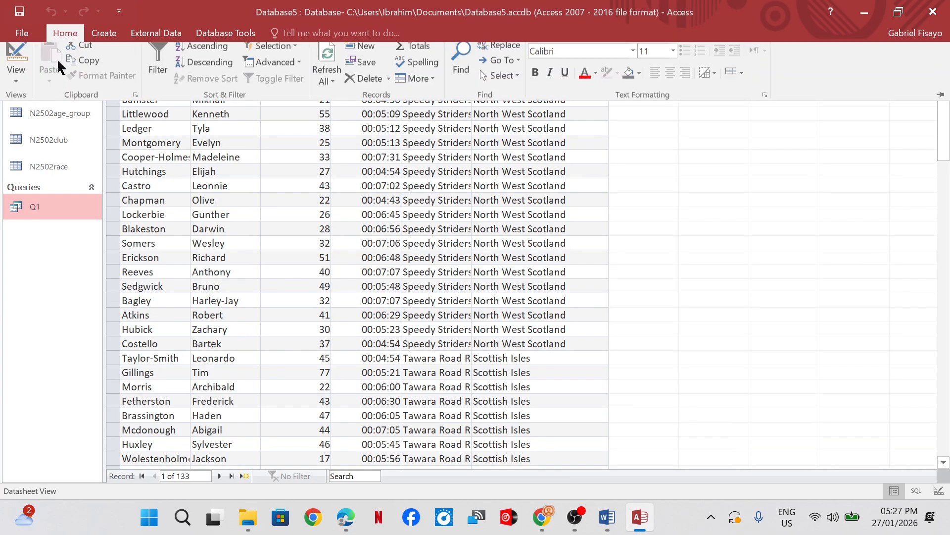
pyautogui.click(2, 62)
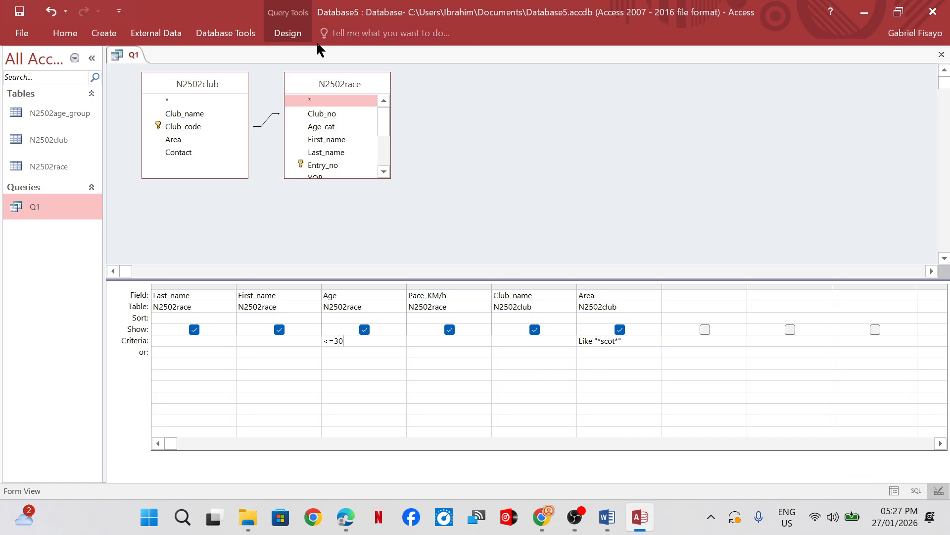
pyautogui.click(288, 33)
pyautogui.click(47, 65)
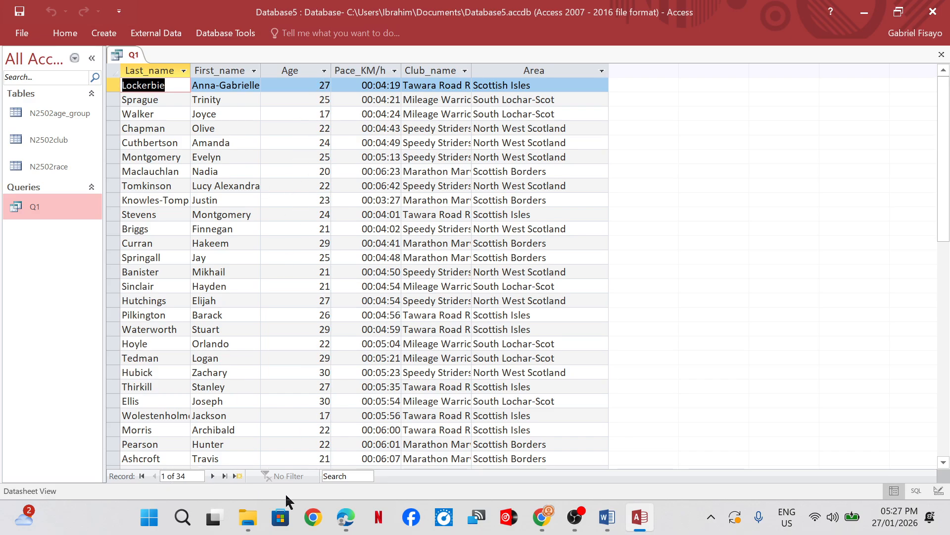
# Step: Review the question 21 requirements in the exam paper, return to Access, and close Q1 with its changes saved
pyautogui.moveTo(346, 517)
pyautogui.click(334, 428)
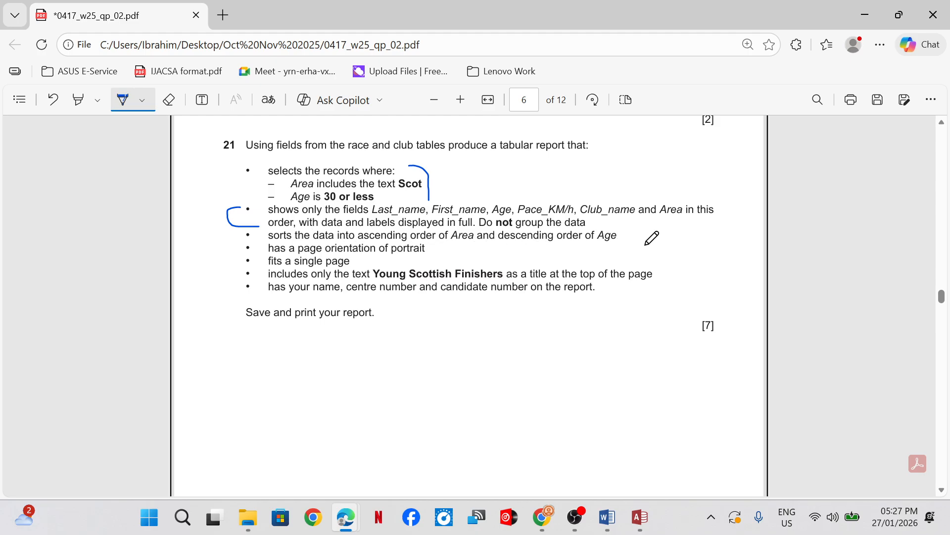
pyautogui.moveTo(658, 522)
pyautogui.click(659, 440)
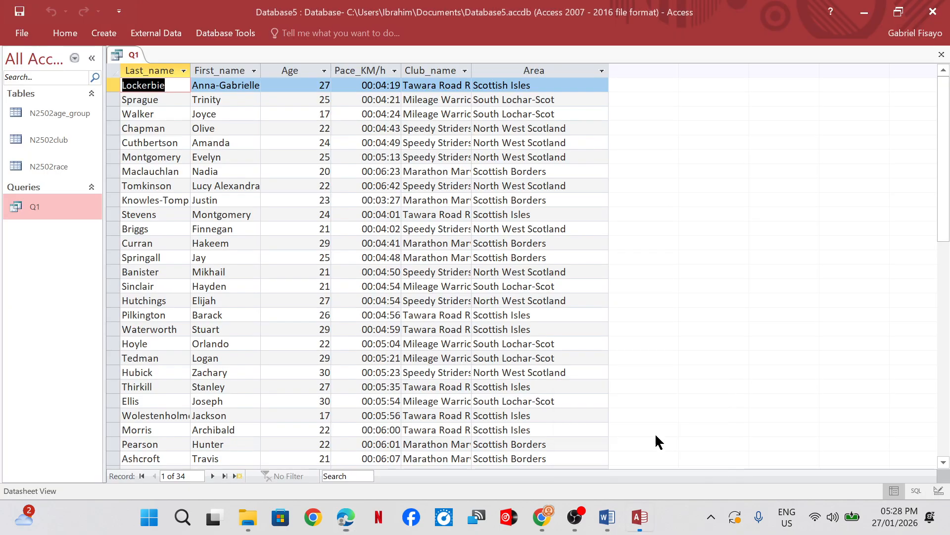
pyautogui.rightClick(139, 53)
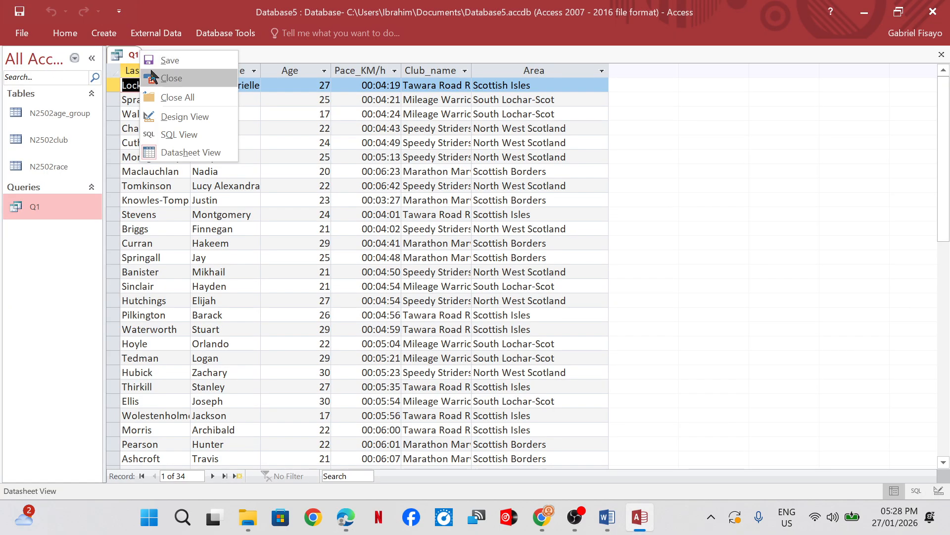
pyautogui.click(153, 78)
pyautogui.click(429, 296)
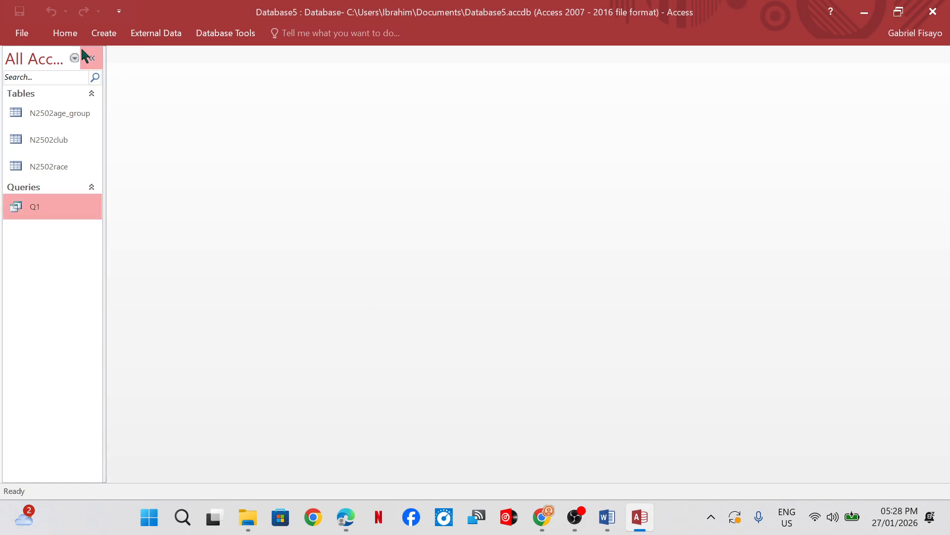
# Step: Start a Report Wizard report from Q1 with all six fields, viewed by N2502race and without grouping levels
pyautogui.click(104, 33)
pyautogui.click(509, 59)
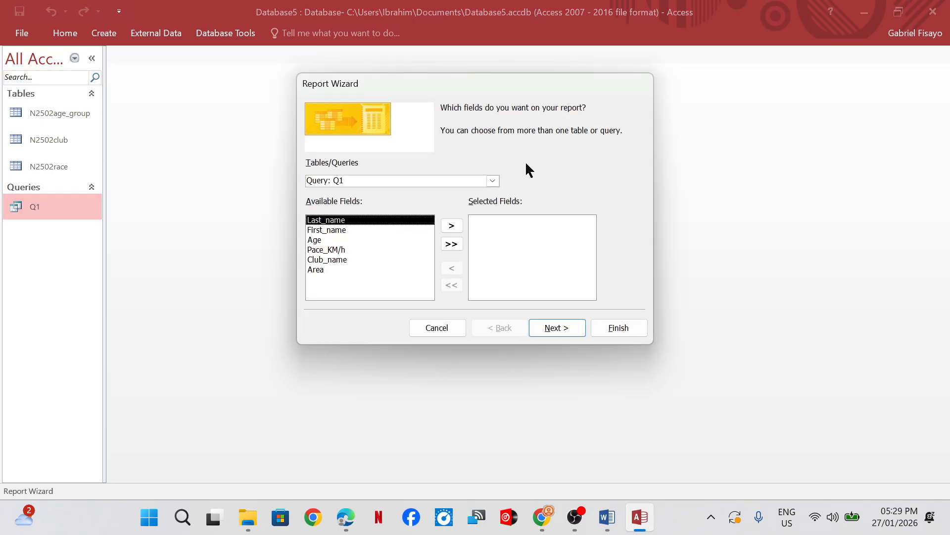
pyautogui.click(459, 245)
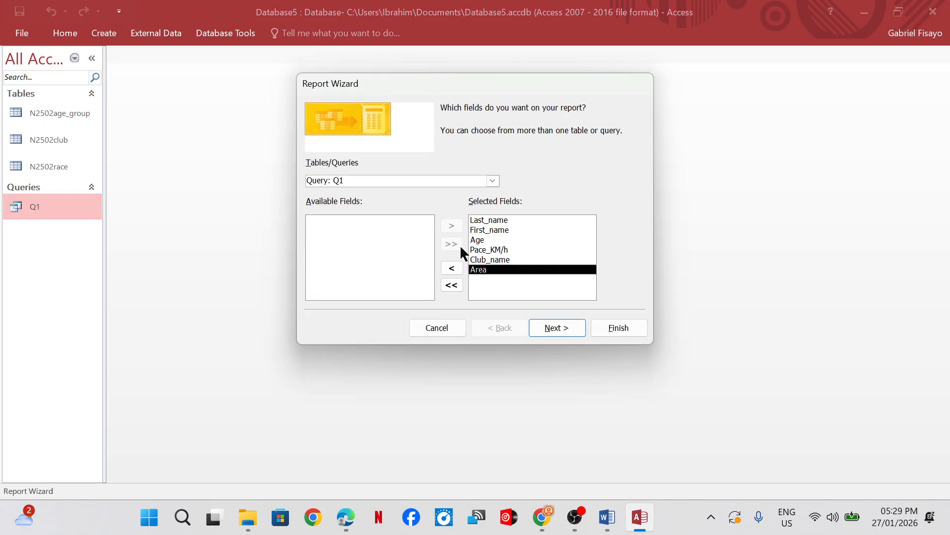
pyautogui.click(559, 330)
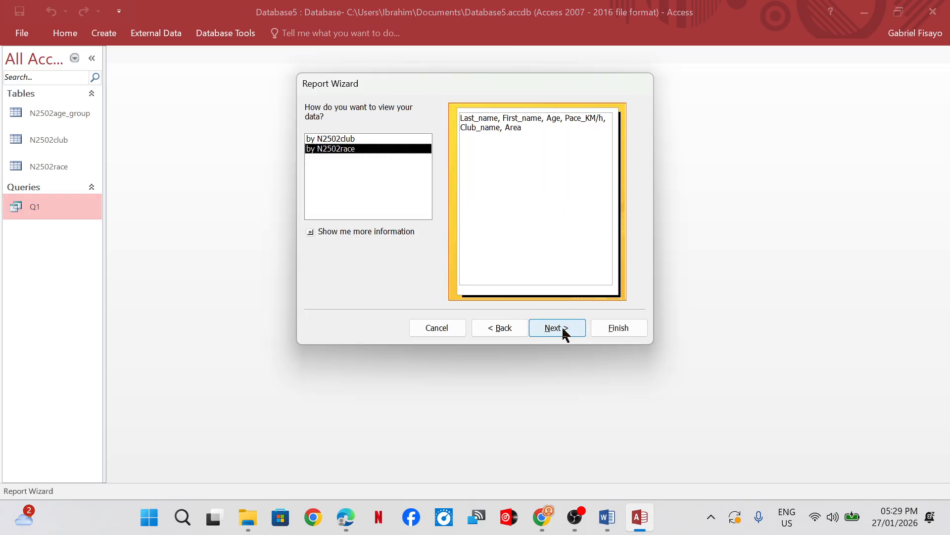
pyautogui.click(564, 330)
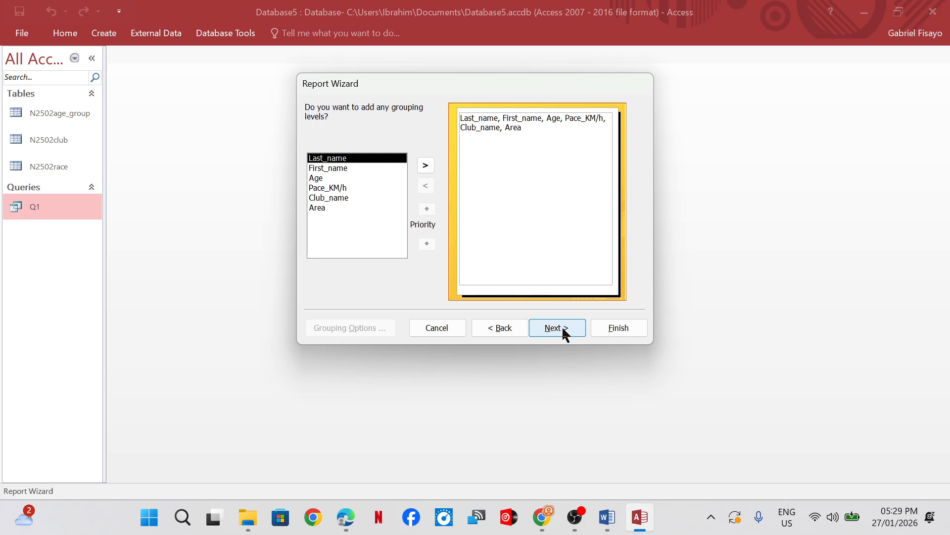
pyautogui.click(565, 331)
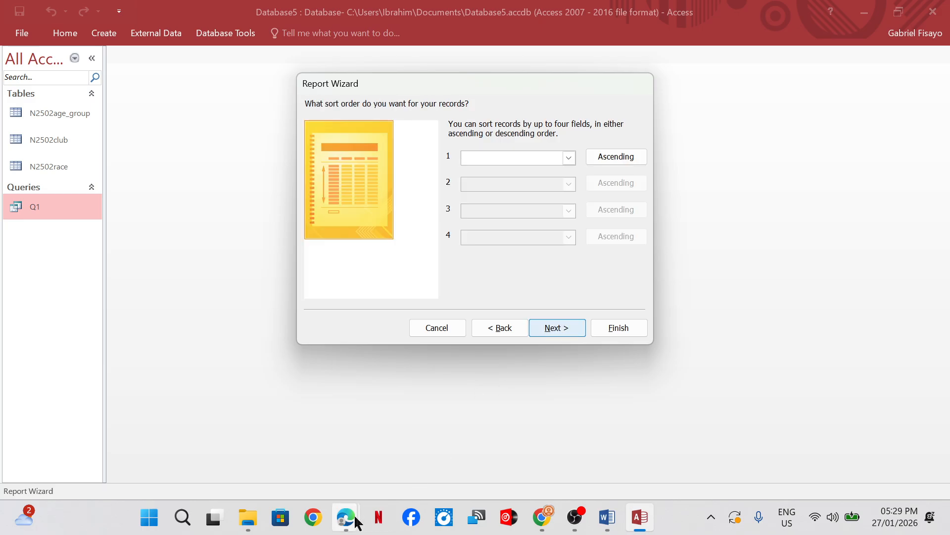
# Step: Underline the sort fields Area and Age in question 21 of the exam paper and return to the Report Wizard
pyautogui.moveTo(355, 519)
pyautogui.click(281, 447)
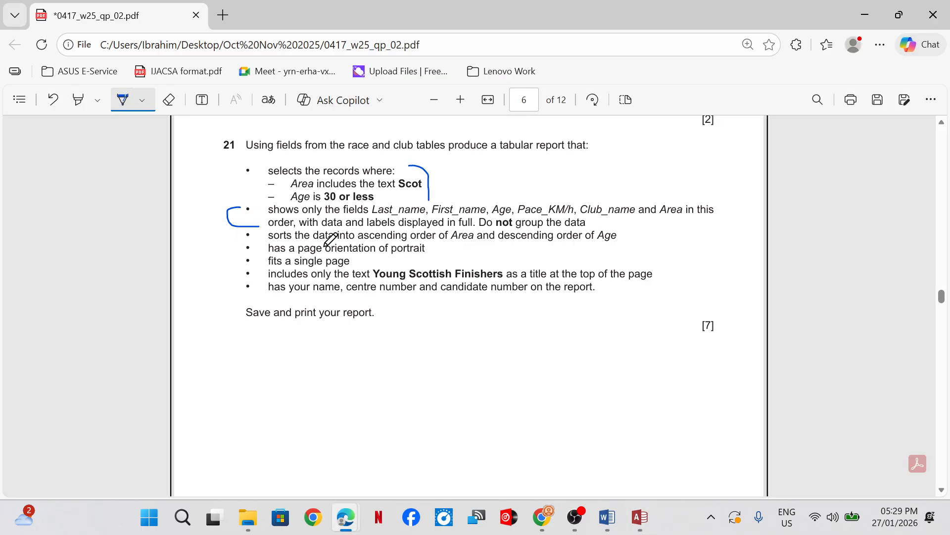
pyautogui.moveTo(451, 246); pyautogui.dragTo(465, 243)
pyautogui.moveTo(584, 247); pyautogui.dragTo(609, 246)
pyautogui.moveTo(641, 517)
pyautogui.click(628, 439)
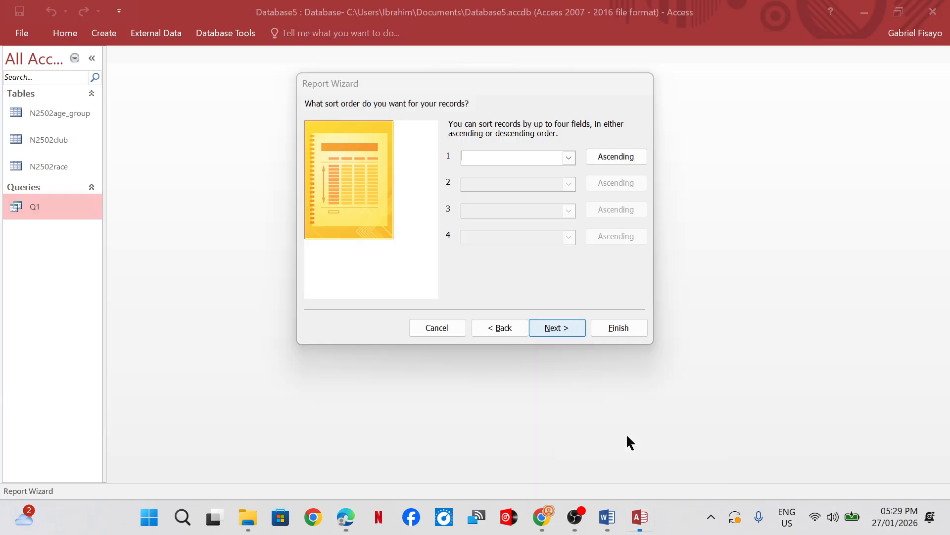
# Step: Set the report to sort by Area and by Age as second field, both ascending, and continue to the layout options
pyautogui.click(569, 157)
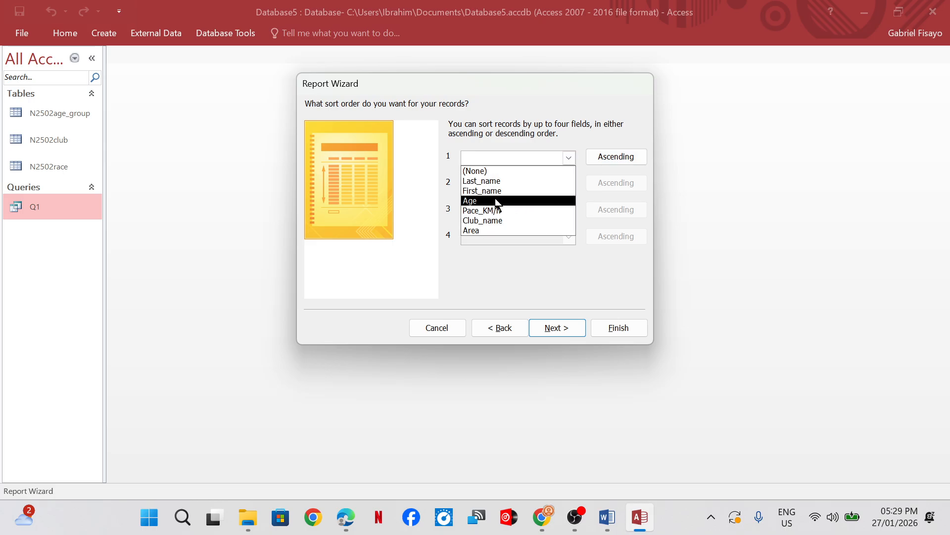
pyautogui.click(480, 231)
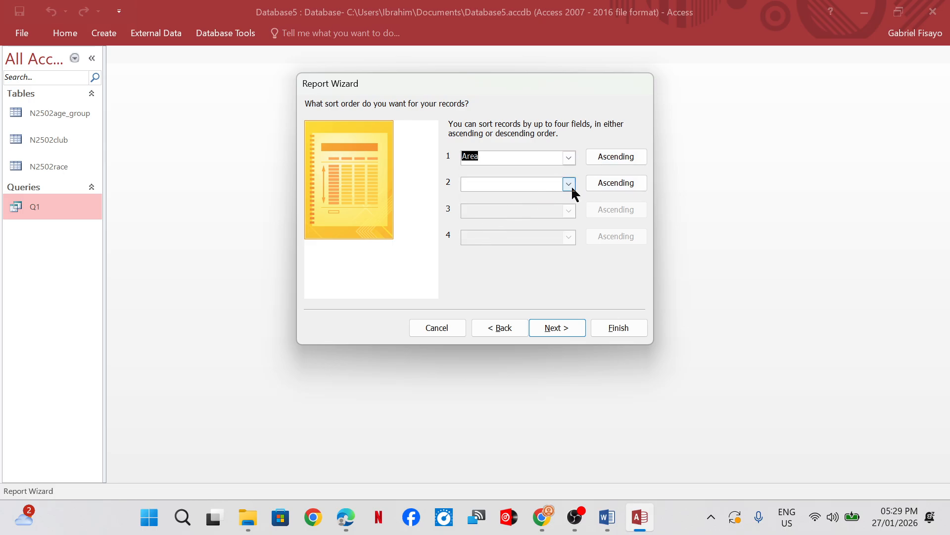
pyautogui.click(569, 184)
pyautogui.click(513, 225)
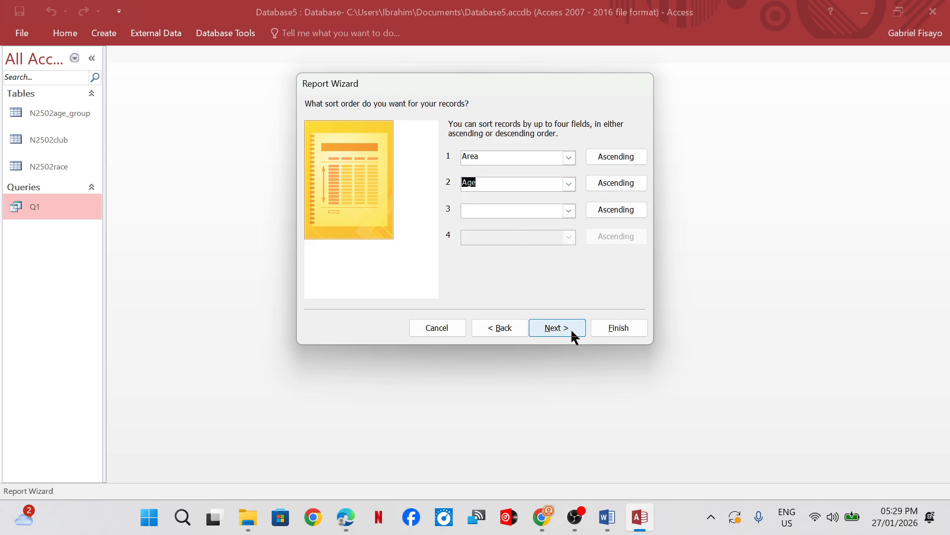
pyautogui.click(557, 327)
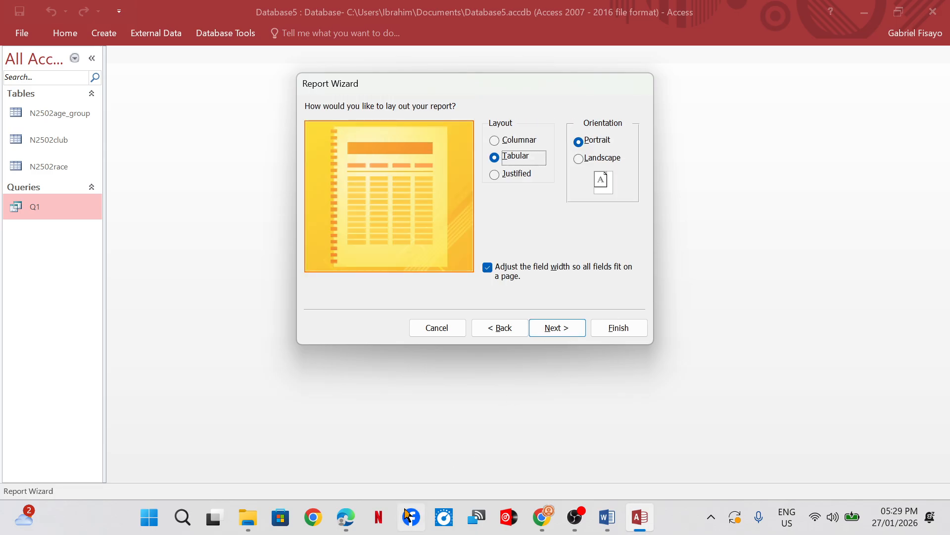
# Step: Underline the portrait requirement in the exam paper and accept the Tabular layout with Portrait orientation for the report
pyautogui.moveTo(351, 516)
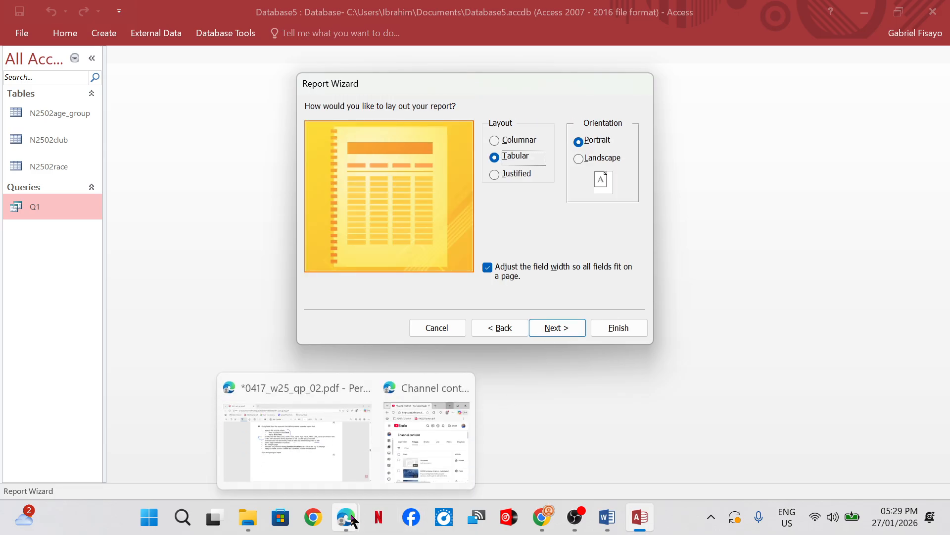
pyautogui.click(298, 426)
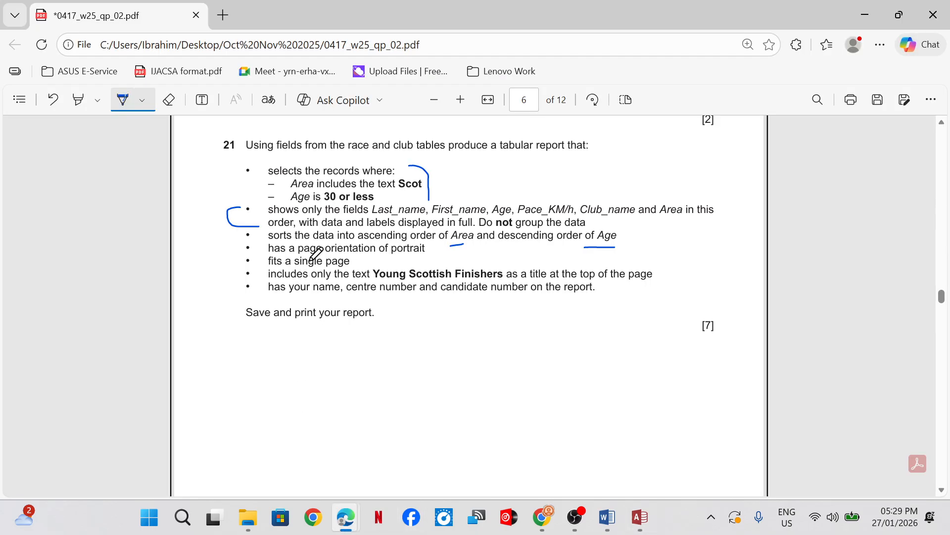
pyautogui.moveTo(389, 255); pyautogui.dragTo(425, 253)
pyautogui.moveTo(643, 517)
pyautogui.click(653, 431)
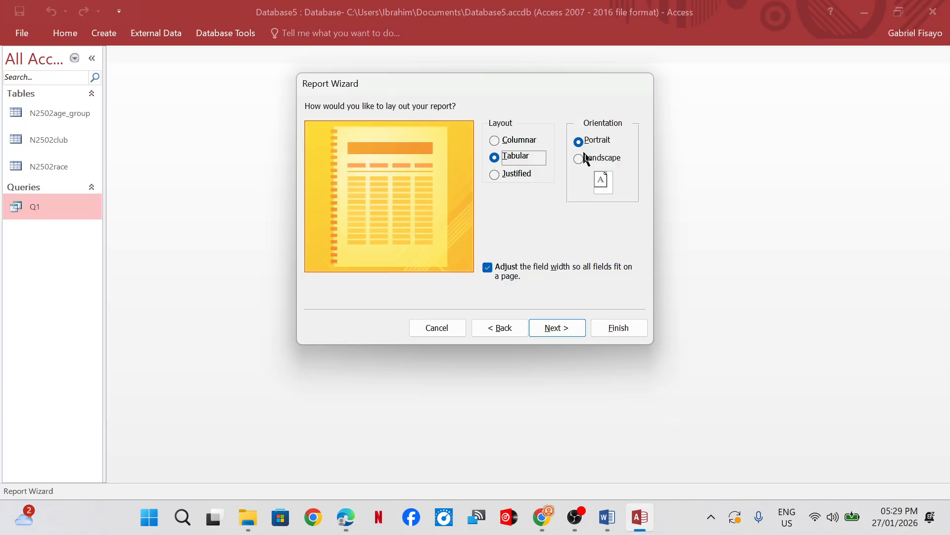
pyautogui.click(546, 327)
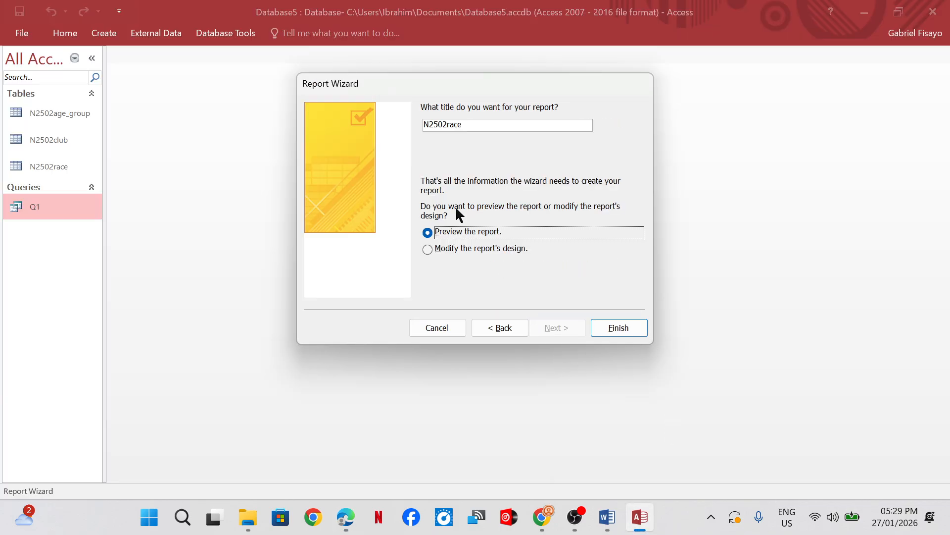
# Step: Turn off the drawing pen in the exam paper and copy the title text Young Scottish Finishers from question 21
pyautogui.moveTo(358, 510)
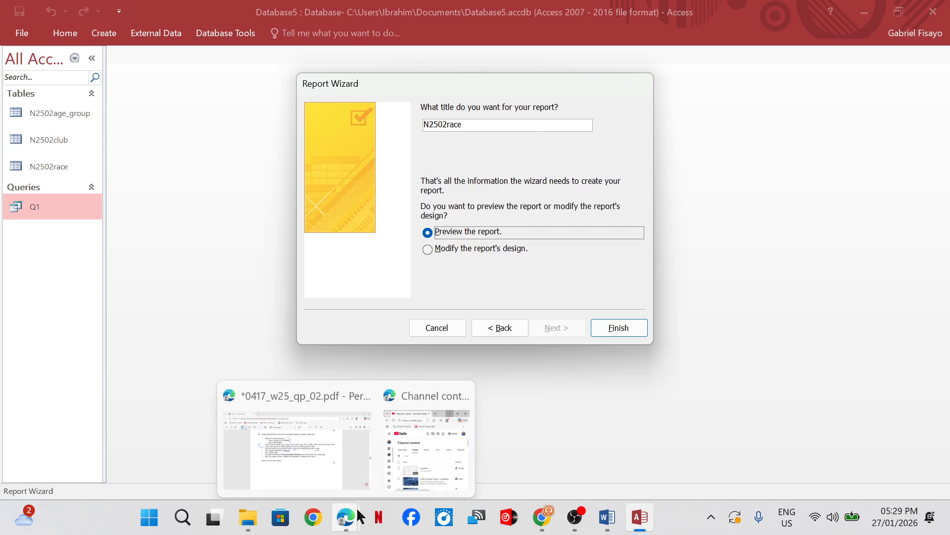
pyautogui.click(297, 426)
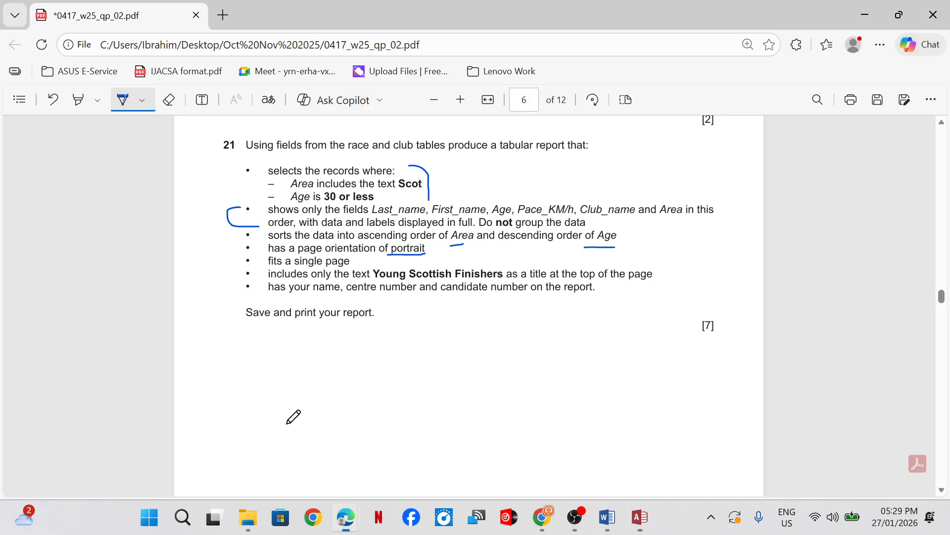
pyautogui.click(127, 99)
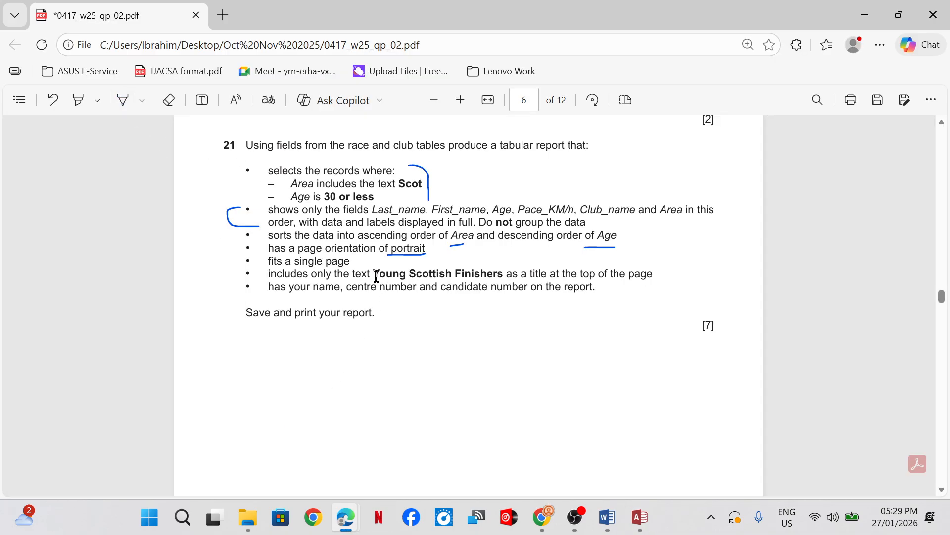
pyautogui.moveTo(375, 274); pyautogui.dragTo(506, 280)
pyautogui.hotkey('ctrl', 'c')
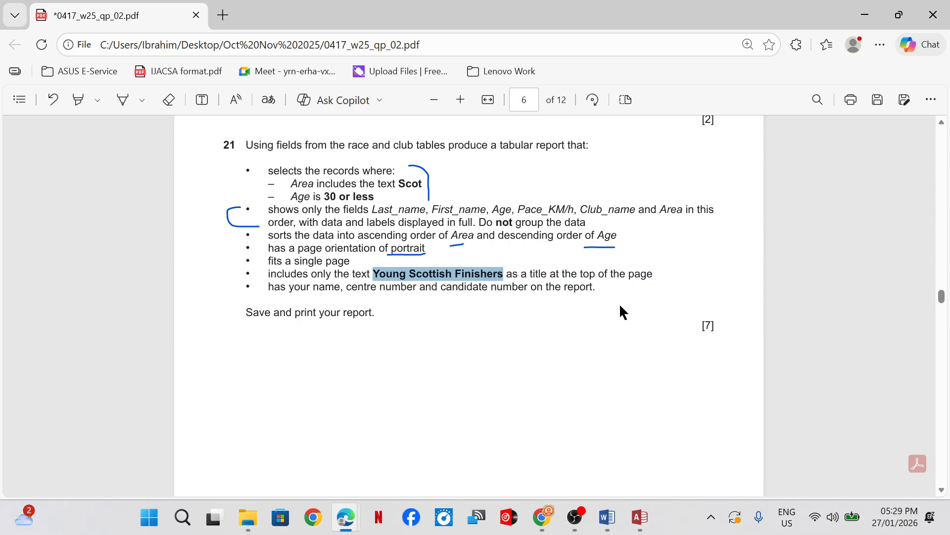
# Step: Replace the report title in the wizard with the copied text Young Scottish Finishers and finish with a preview of the report
pyautogui.moveTo(640, 517)
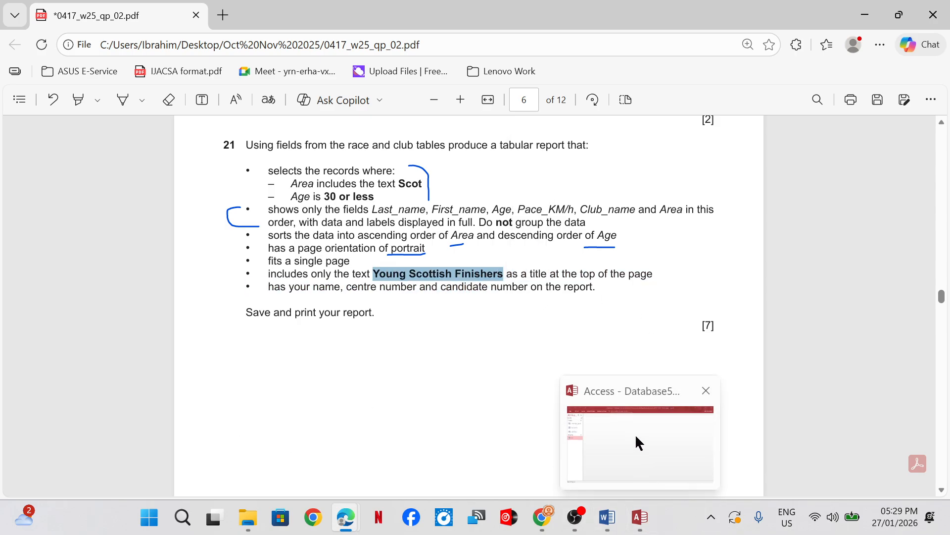
pyautogui.click(636, 441)
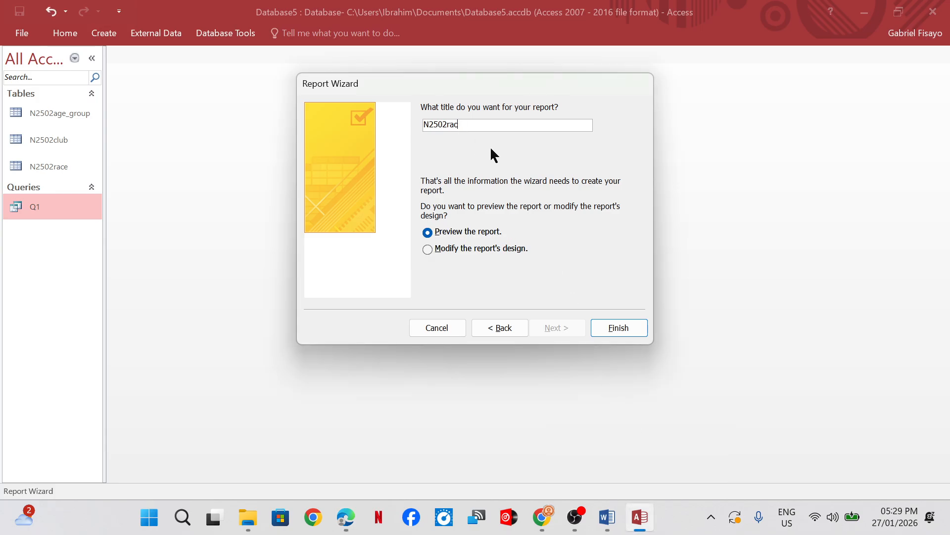
pyautogui.press('BackSpace')
pyautogui.press('BackSpace')
pyautogui.press('BackSpace')
pyautogui.press('BackSpace')
pyautogui.press('BackSpace')
pyautogui.press('BackSpace')
pyautogui.press('BackSpace')
pyautogui.press('BackSpace')
pyautogui.press('BackSpace')
pyautogui.hotkey('ctrl', 'v')
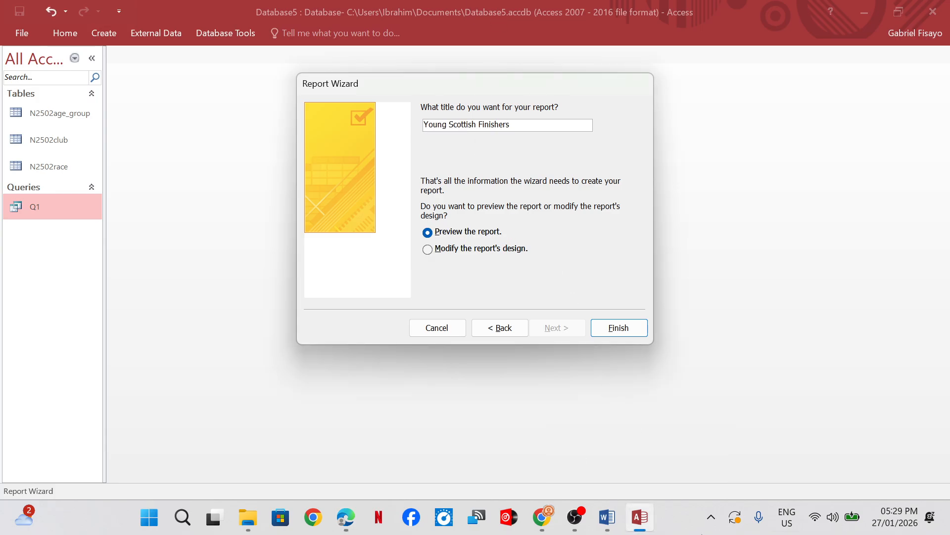
pyautogui.click(622, 330)
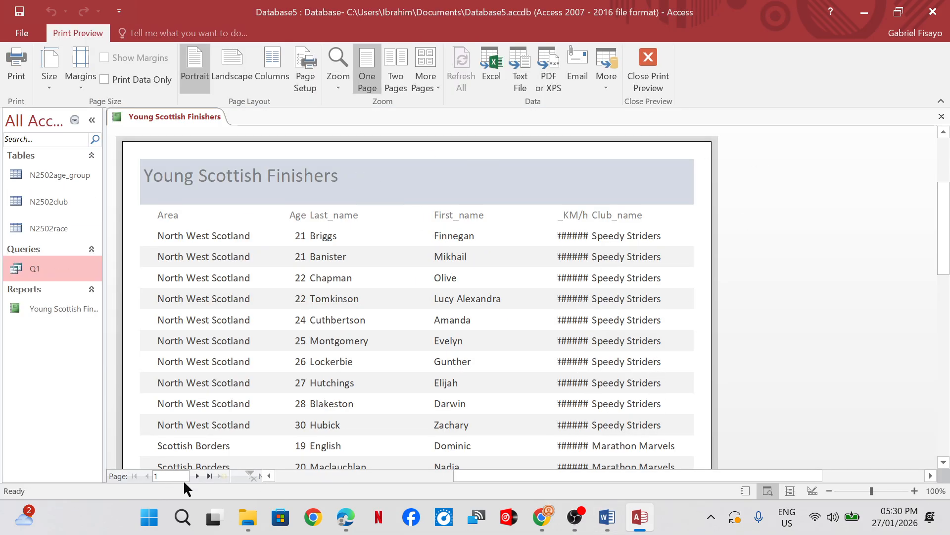
# Step: Check both pages of the report preview, switch the report to Design View, and close the Field List
pyautogui.click(196, 475)
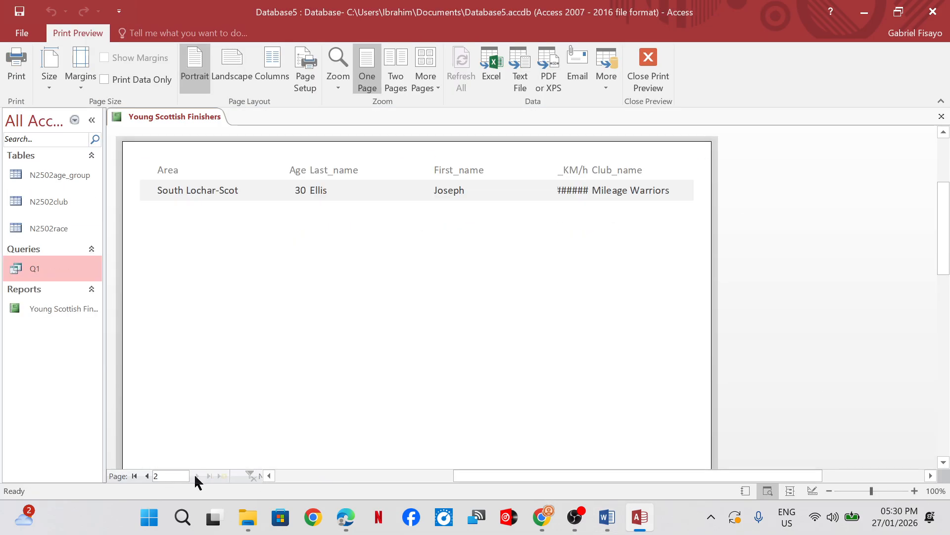
pyautogui.click(147, 476)
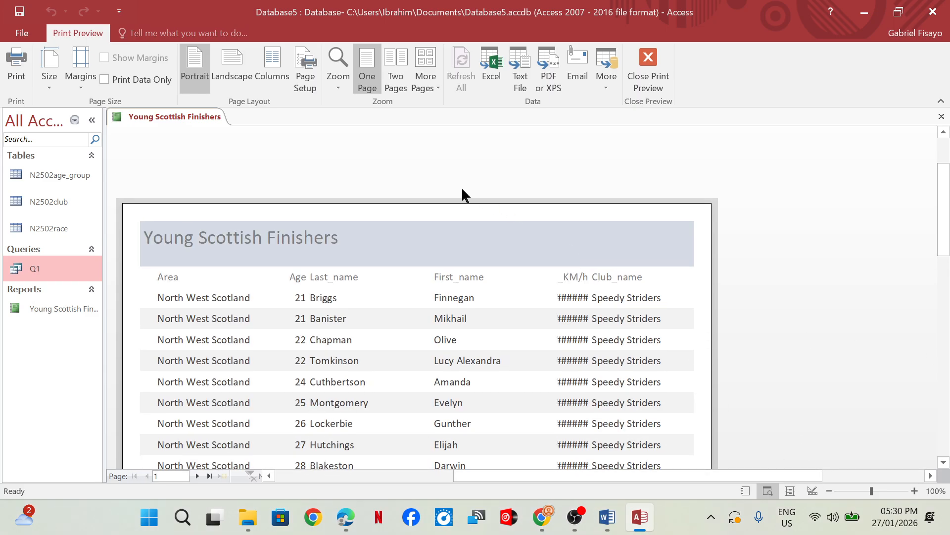
pyautogui.scroll(-1, 467, 208)
pyautogui.click(660, 65)
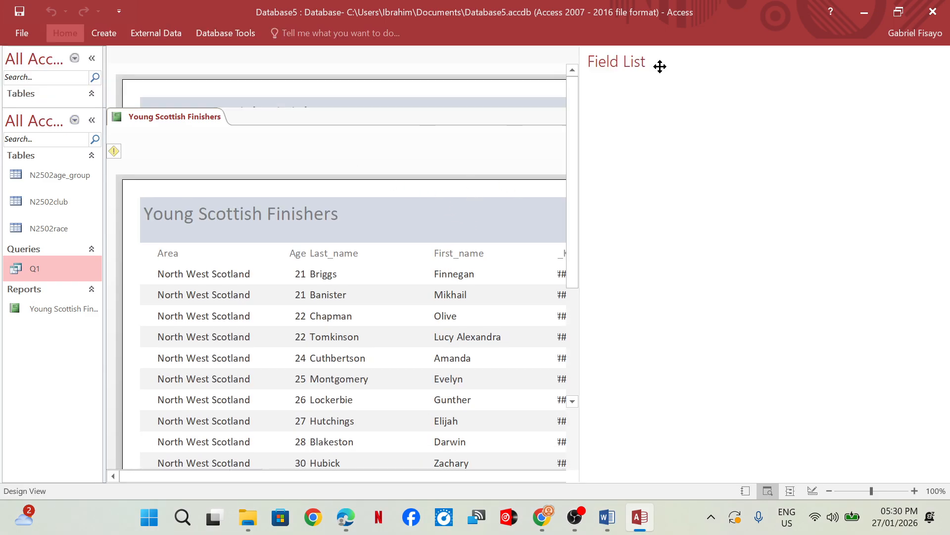
pyautogui.click(938, 59)
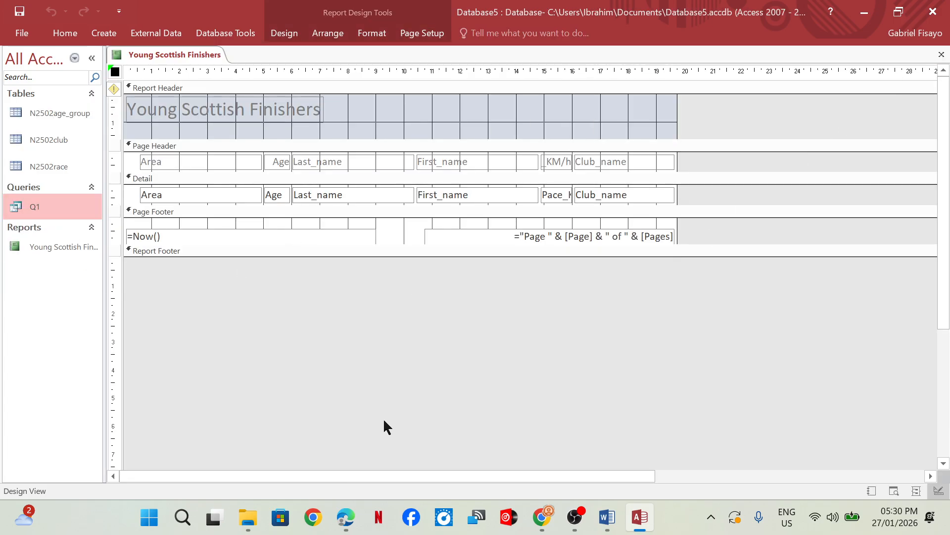
# Step: Recheck the question 21 requirements in the exam paper and delete the date control from the report's page footer
pyautogui.moveTo(344, 517)
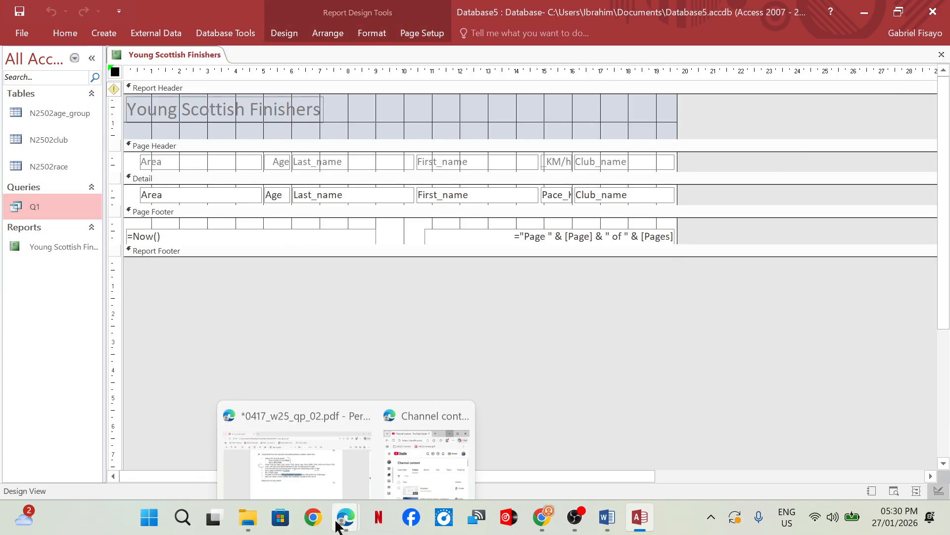
pyautogui.click(298, 448)
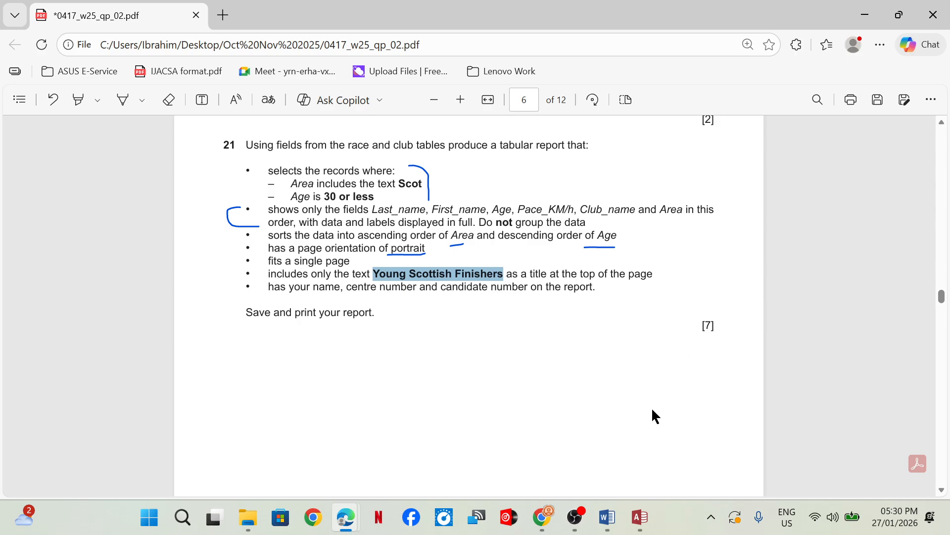
pyautogui.moveTo(640, 515)
pyautogui.click(634, 429)
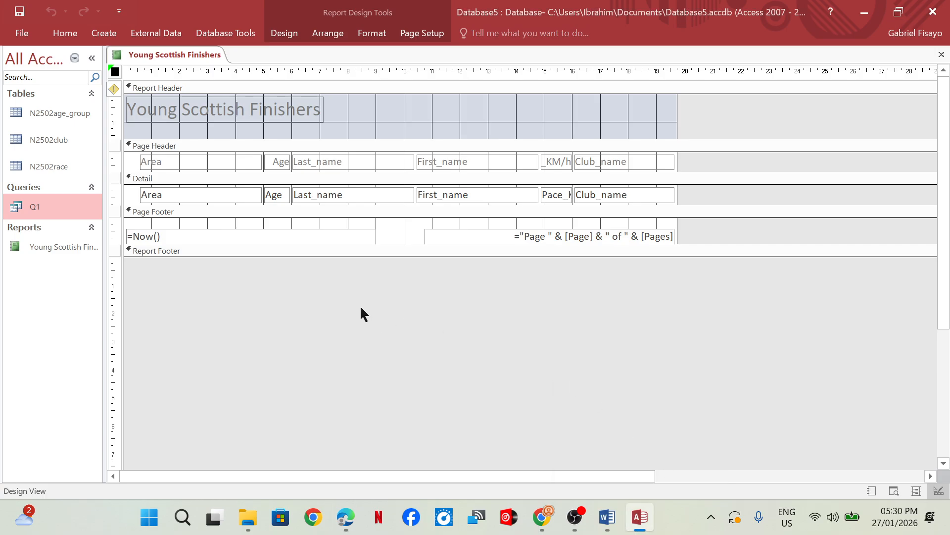
pyautogui.click(371, 231)
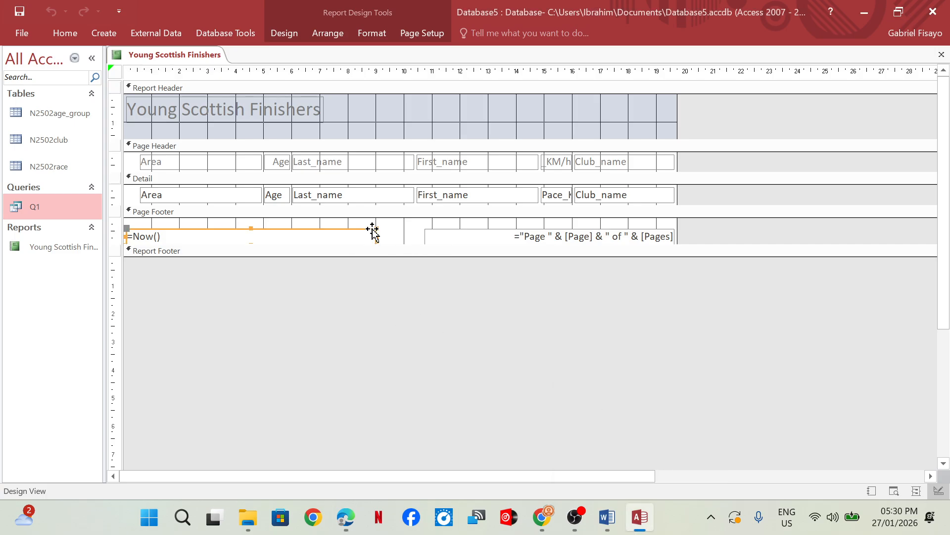
pyautogui.rightClick(372, 231)
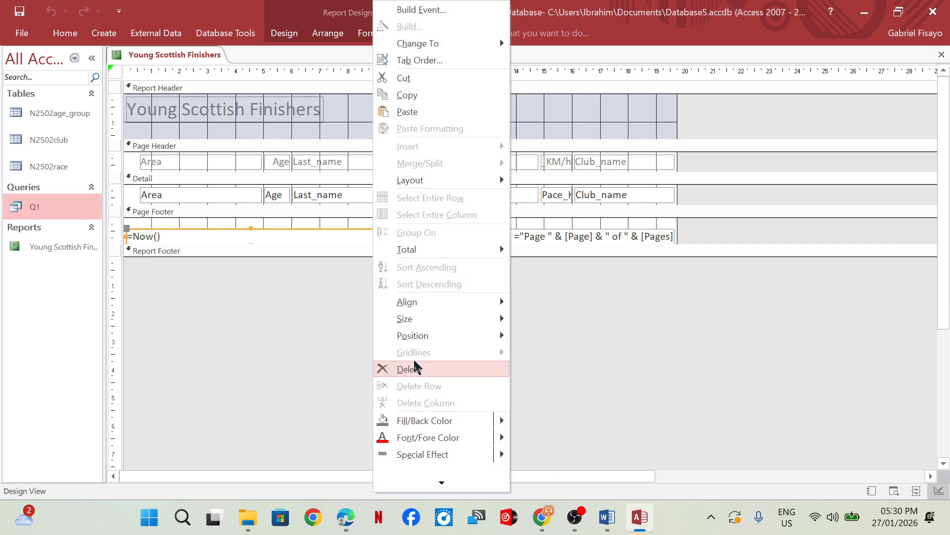
pyautogui.click(415, 364)
# Step: Add a label in the empty part of the page footer containing the candidate's name, centre number and candidate number
pyautogui.click(103, 32)
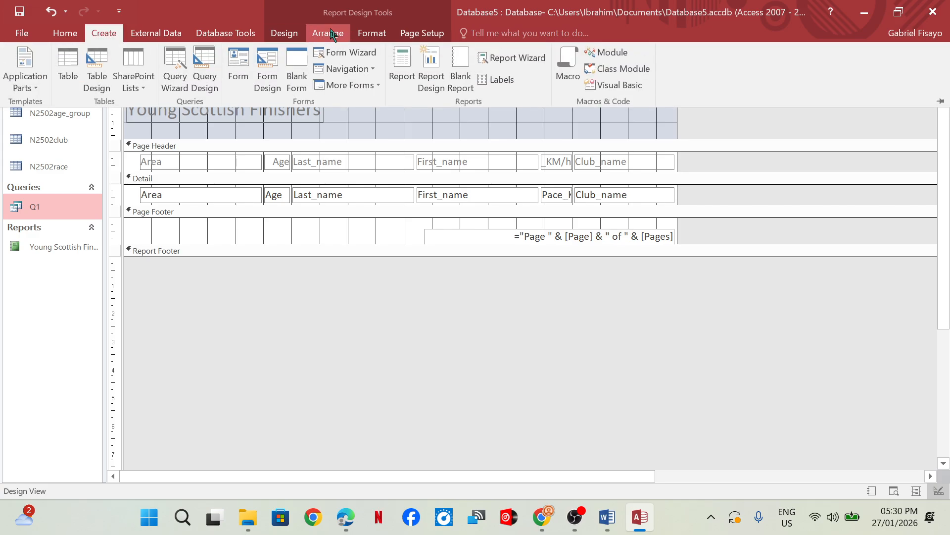
pyautogui.click(373, 34)
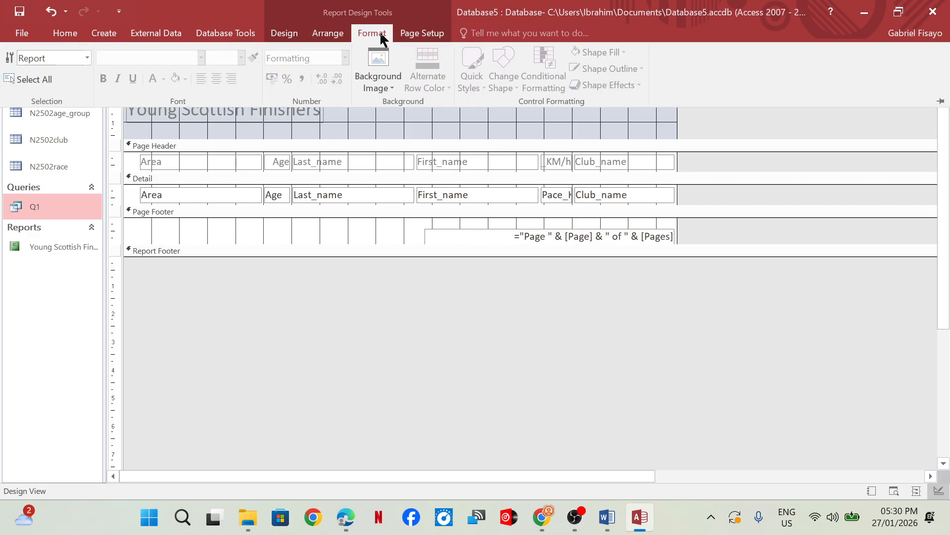
pyautogui.click(409, 34)
pyautogui.click(284, 33)
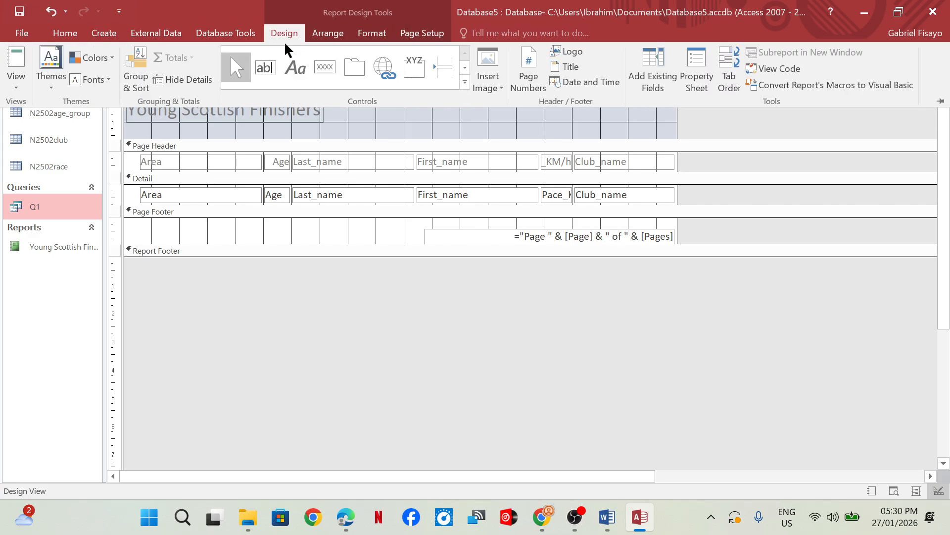
pyautogui.click(301, 84)
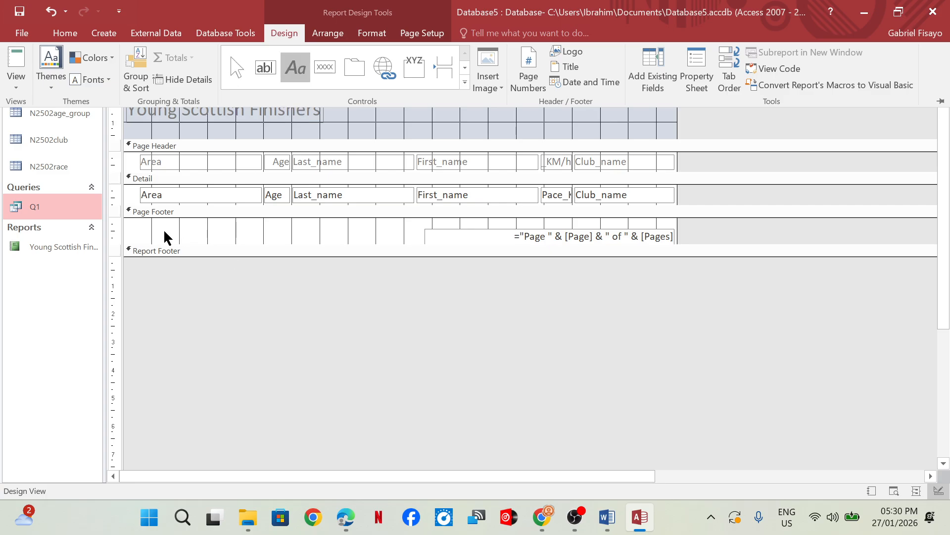
pyautogui.click(298, 67)
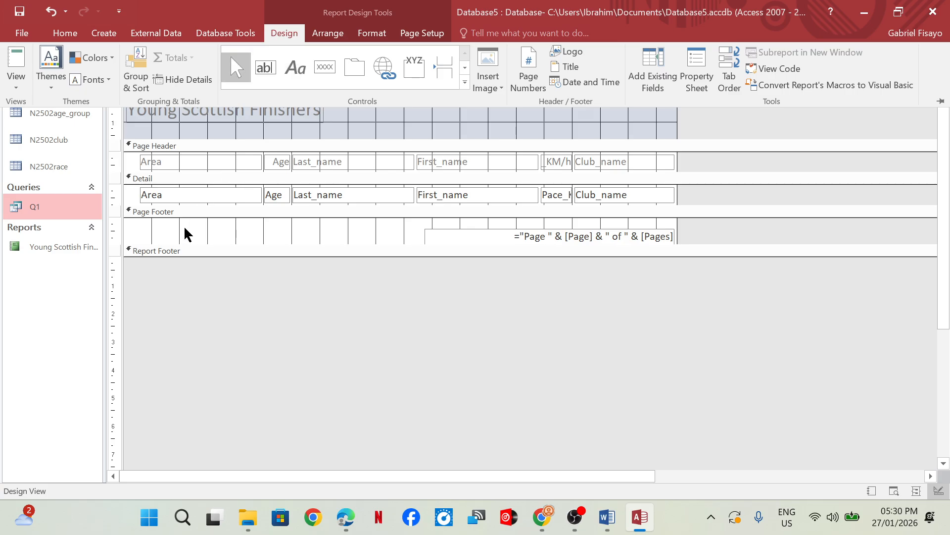
pyautogui.click(296, 67)
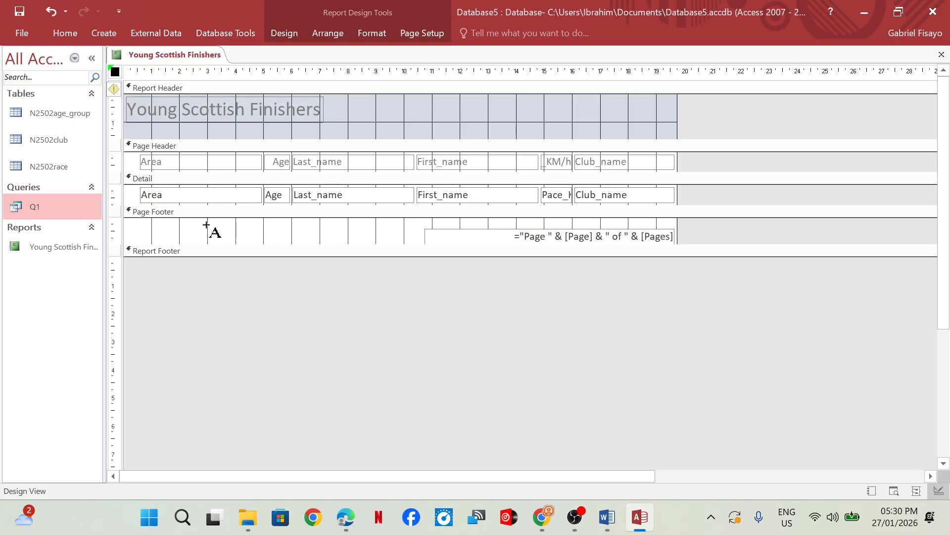
pyautogui.moveTo(202, 223); pyautogui.dragTo(326, 237)
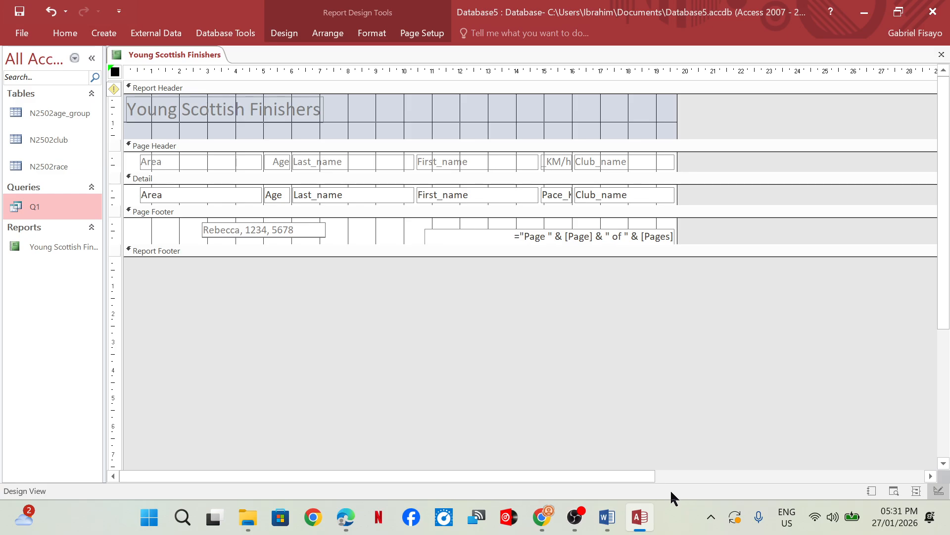
# Step: Preview the report to check the candidate details label in the footer, and return to Design View
pyautogui.click(63, 33)
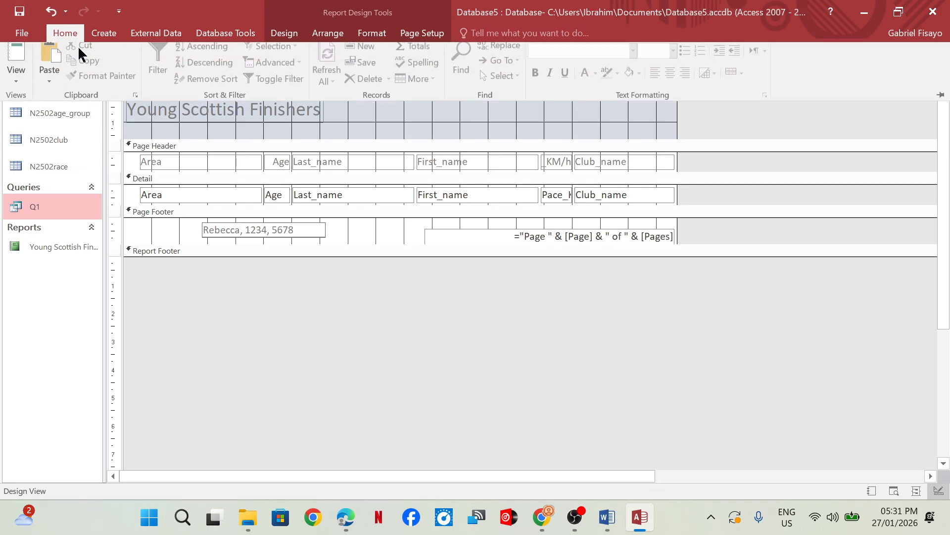
pyautogui.click(16, 88)
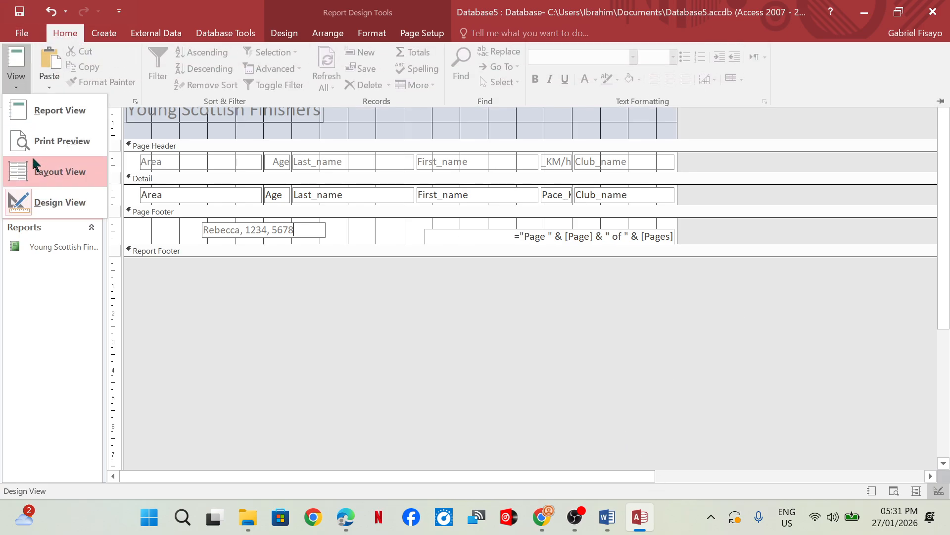
pyautogui.click(50, 134)
pyautogui.scroll(-10, 420, 325)
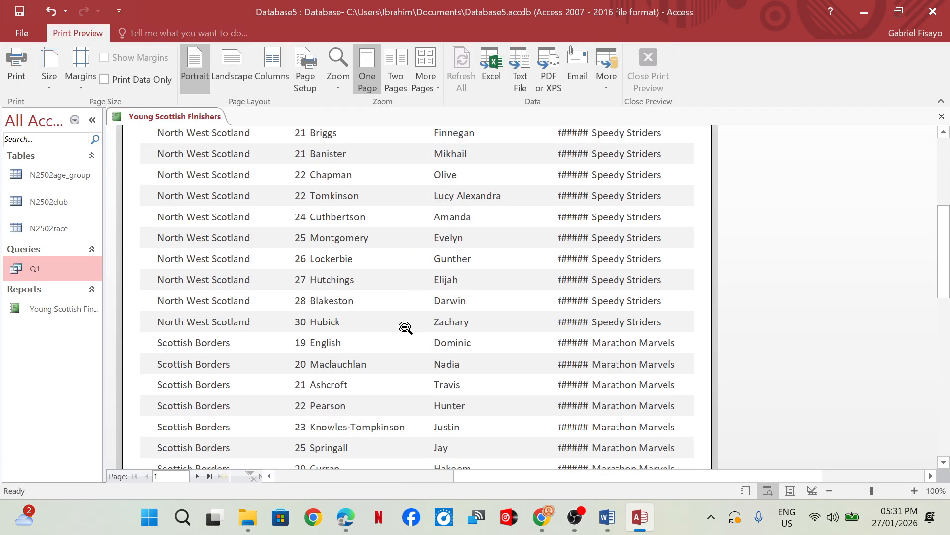
pyautogui.scroll(-3, 394, 317)
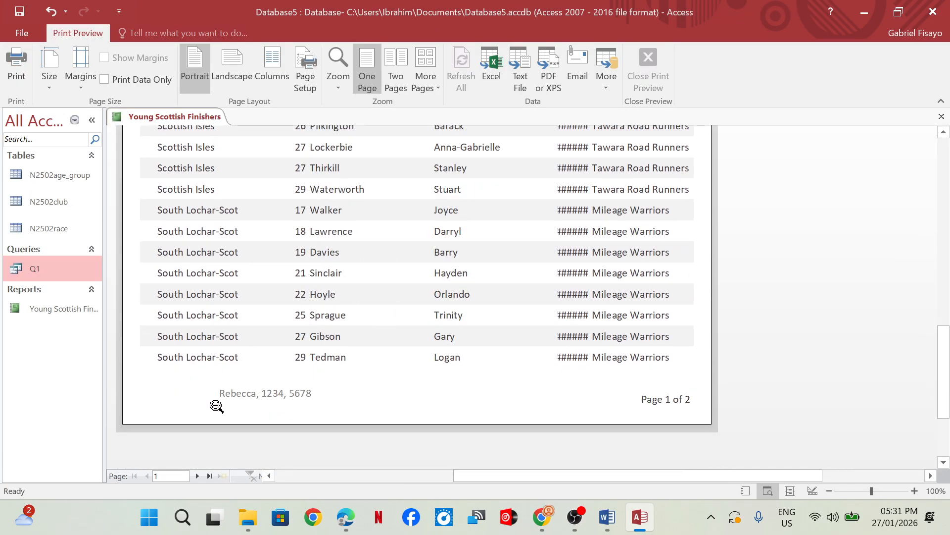
pyautogui.scroll(5, 282, 384)
pyautogui.scroll(3, 280, 372)
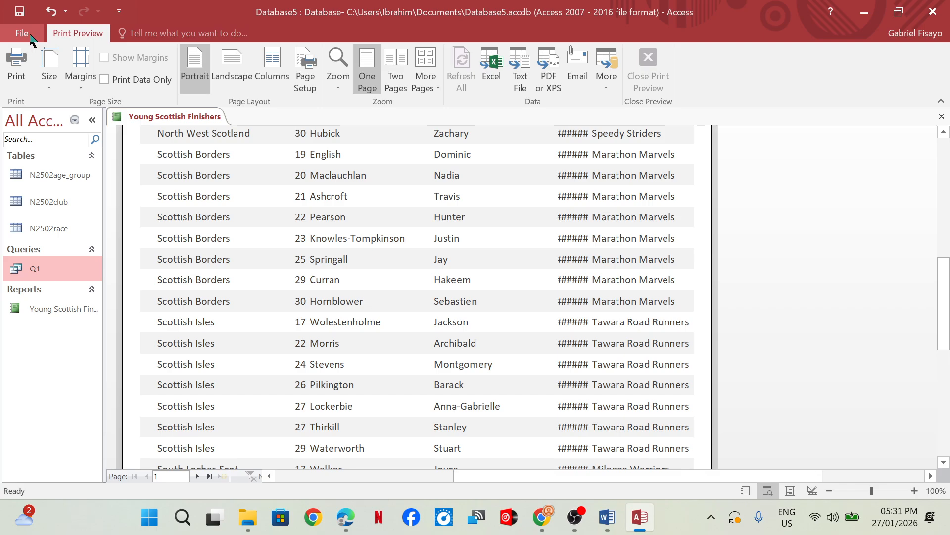
pyautogui.click(155, 176)
pyautogui.click(648, 66)
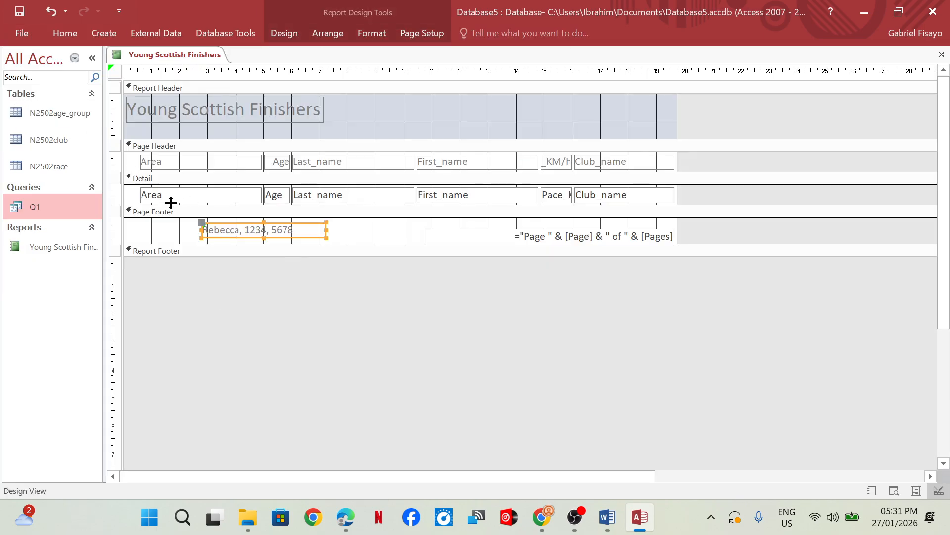
# Step: Shrink the Report Header section to about 1.3 cm high, check the page fit in Print Preview, and return to Design View
pyautogui.moveTo(131, 139); pyautogui.dragTo(131, 131)
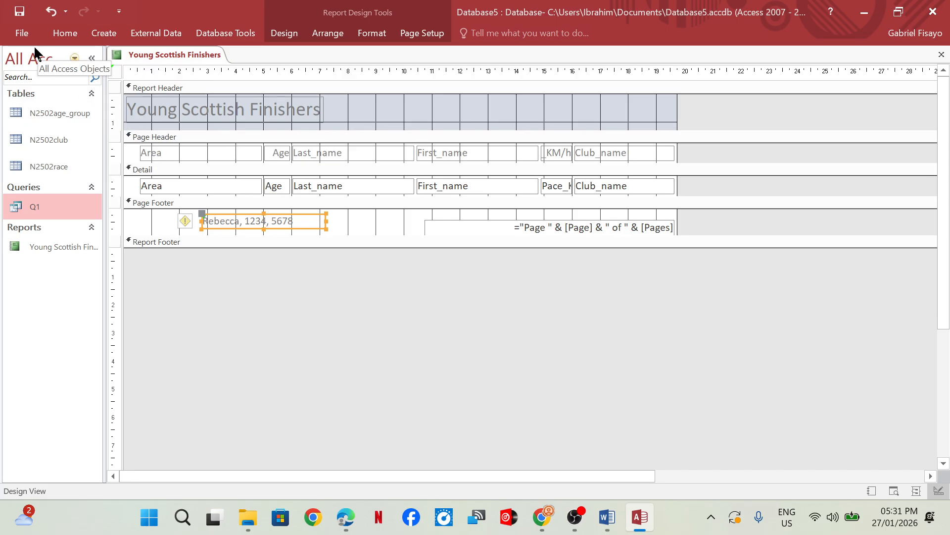
pyautogui.click(65, 32)
pyautogui.click(26, 75)
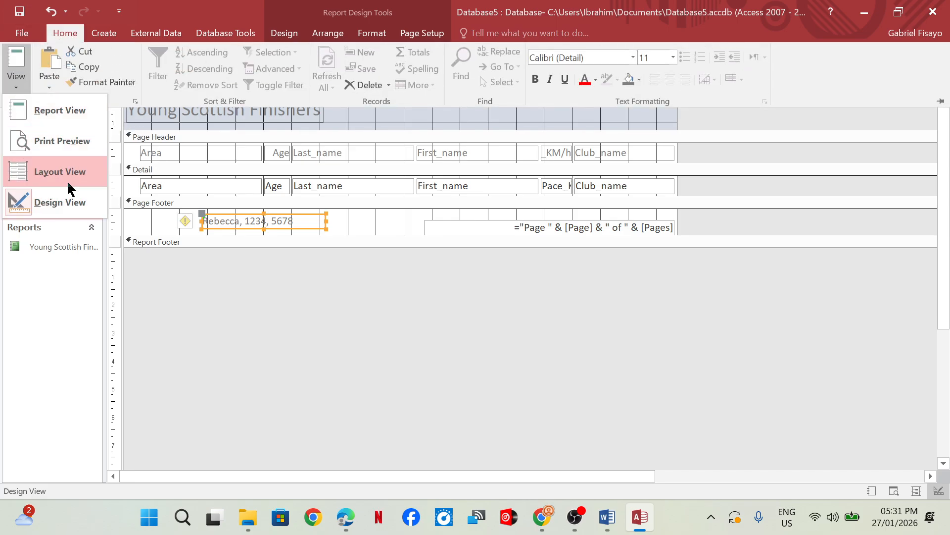
pyautogui.click(68, 142)
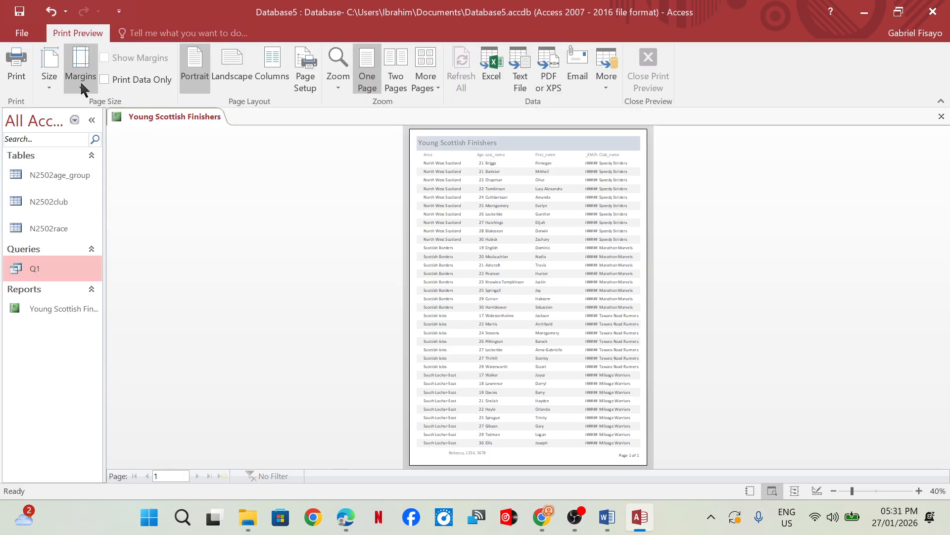
pyautogui.click(451, 263)
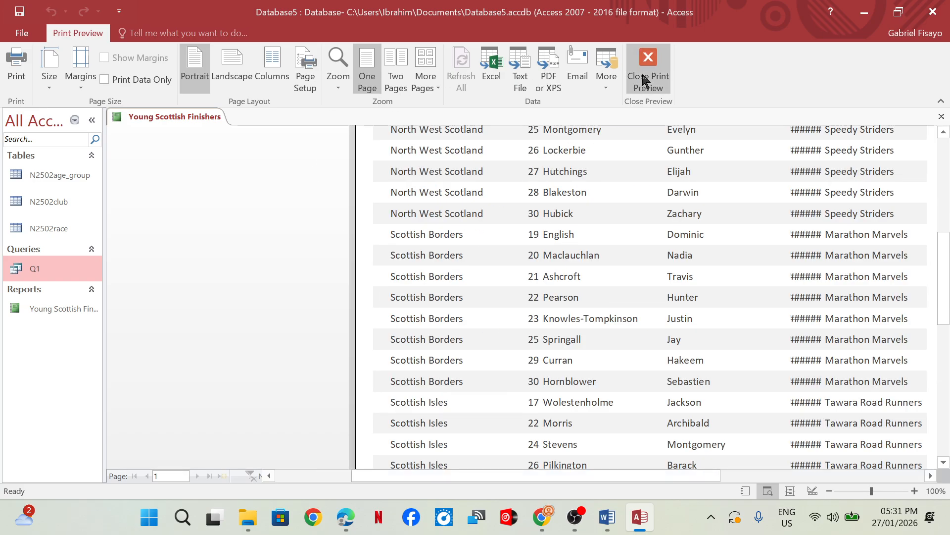
pyautogui.click(646, 74)
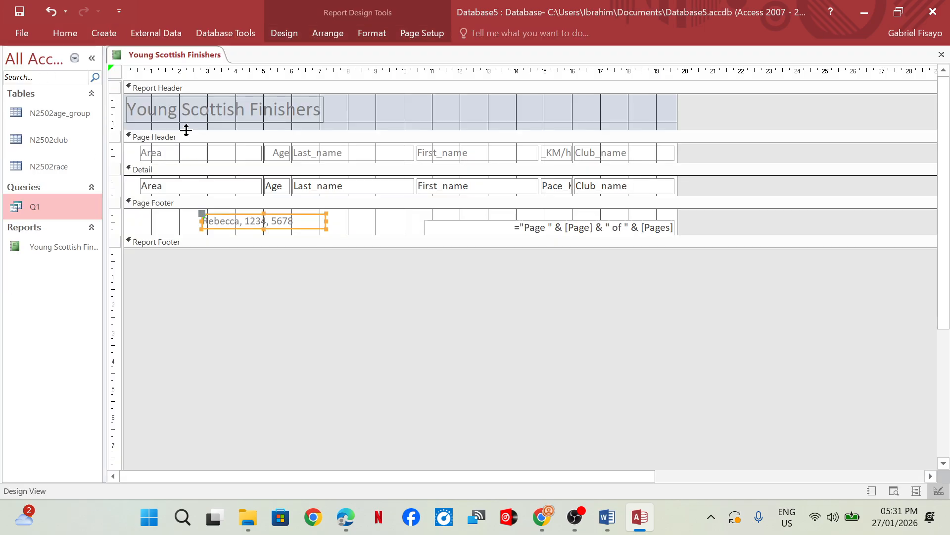
# Step: Enlarge the Report Header section slightly to about 1.5 cm high, inspect page 2 in Print Preview, and return to Design View
pyautogui.click(186, 130)
pyautogui.moveTo(186, 130); pyautogui.dragTo(186, 132)
pyautogui.click(65, 34)
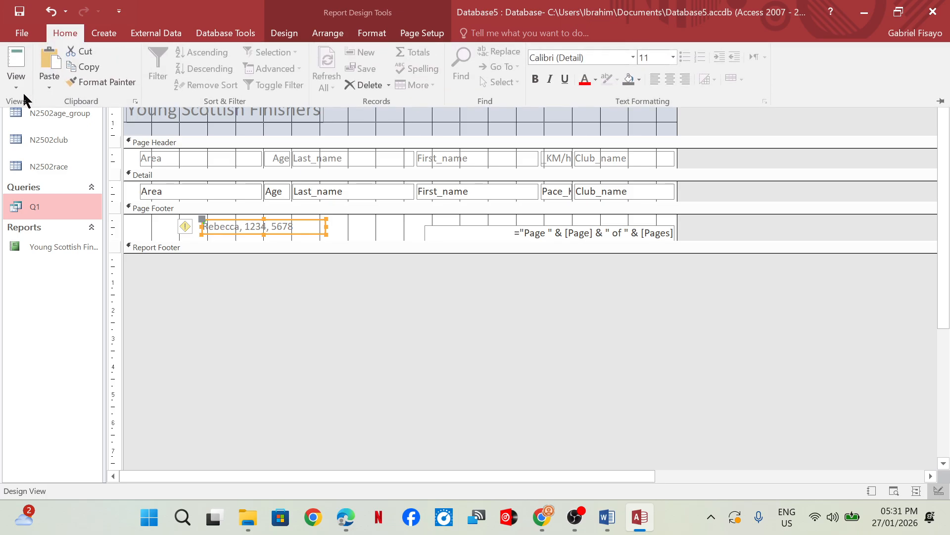
pyautogui.click(15, 89)
pyautogui.click(54, 151)
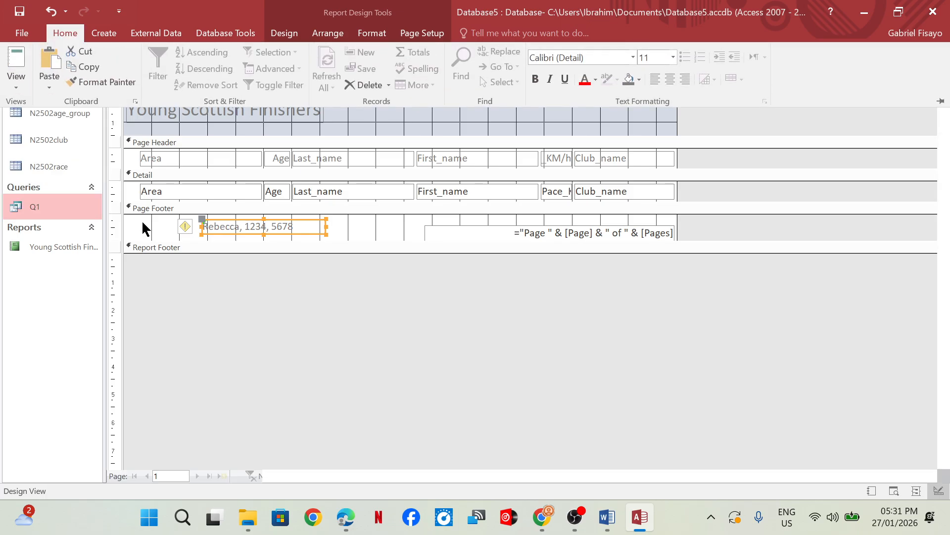
pyautogui.click(198, 476)
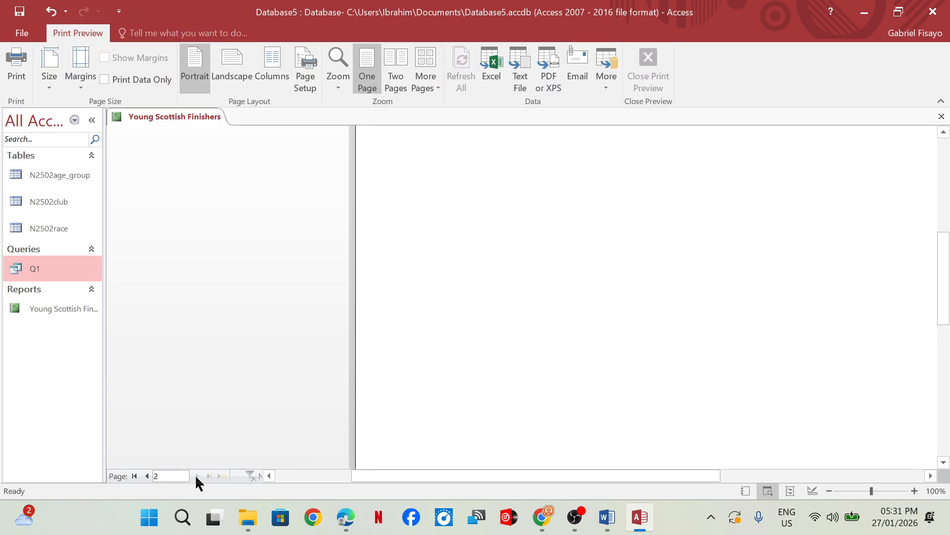
pyautogui.scroll(5, 443, 297)
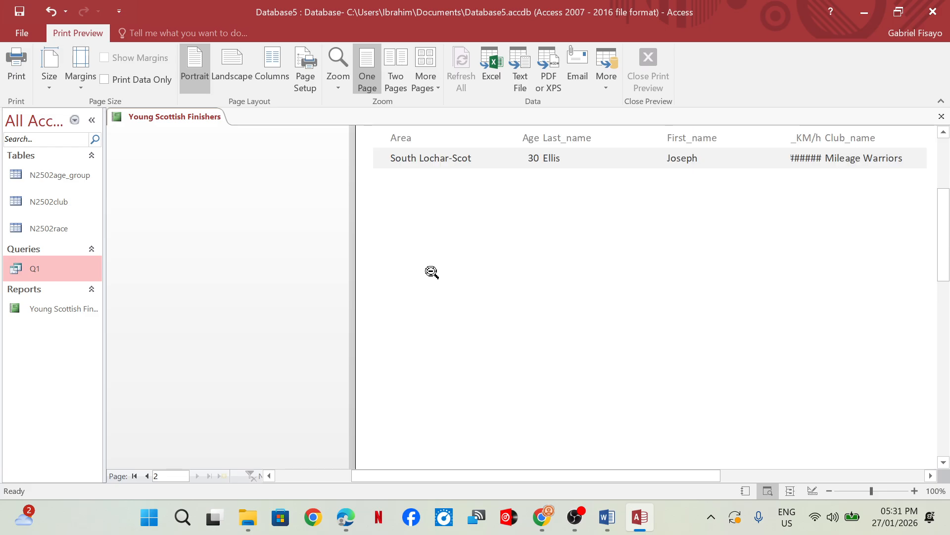
pyautogui.scroll(-1, 431, 271)
pyautogui.click(642, 220)
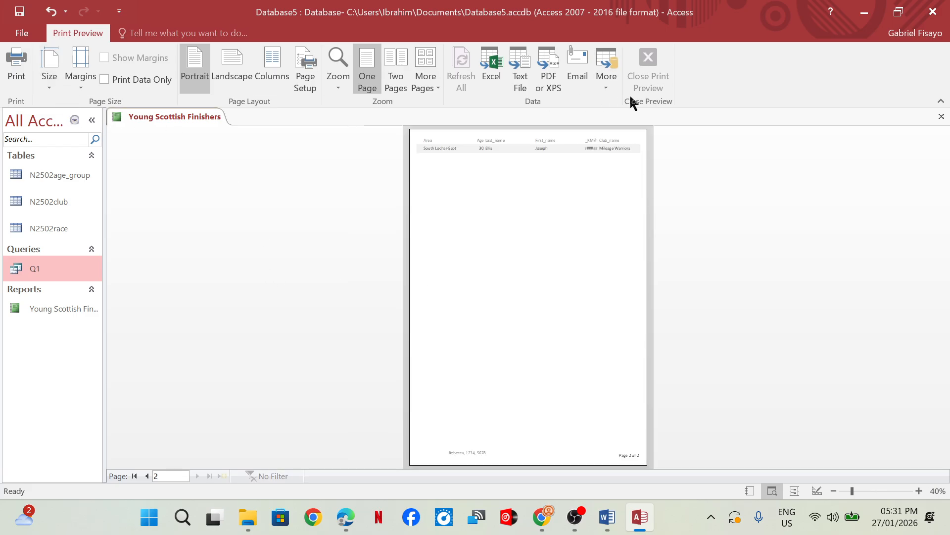
pyautogui.click(650, 58)
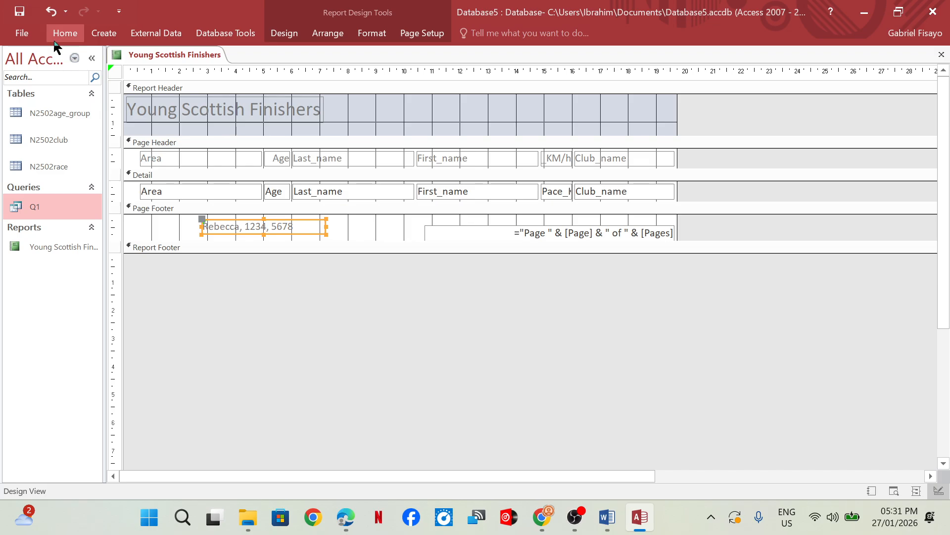
# Step: Open the view choices for the Young Scottish Finishers report
pyautogui.click(64, 33)
pyautogui.click(22, 89)
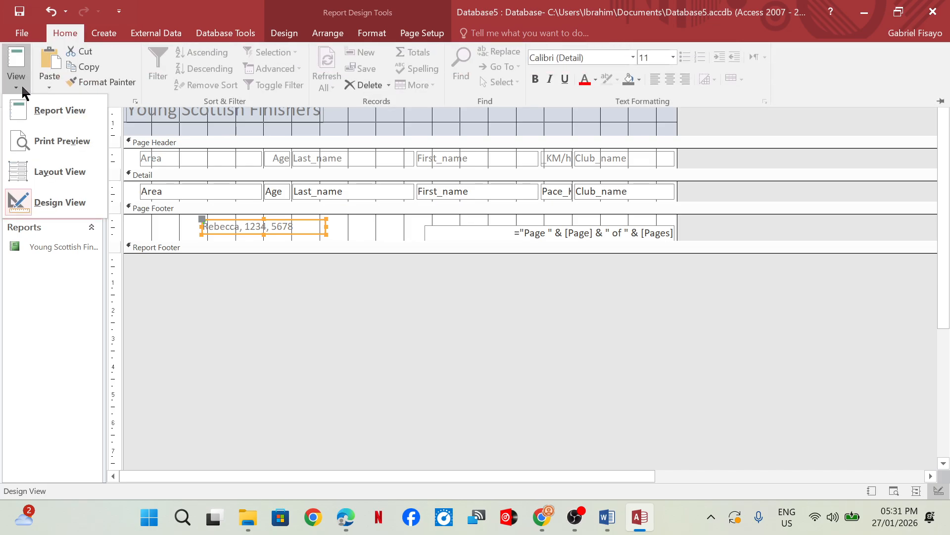
# Step: Reduce the height of the Report Header section slightly so the page header sits closer to the title
pyautogui.click(235, 132)
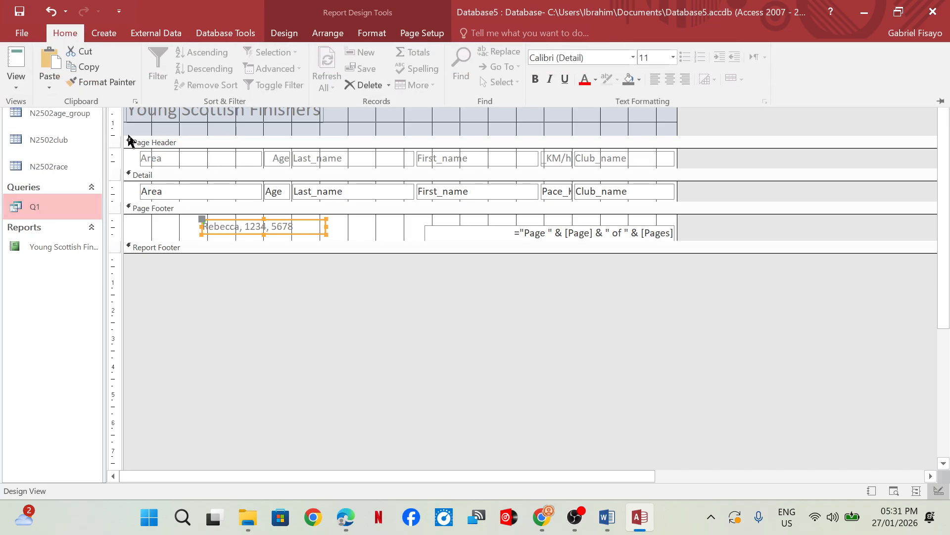
pyautogui.click(168, 133)
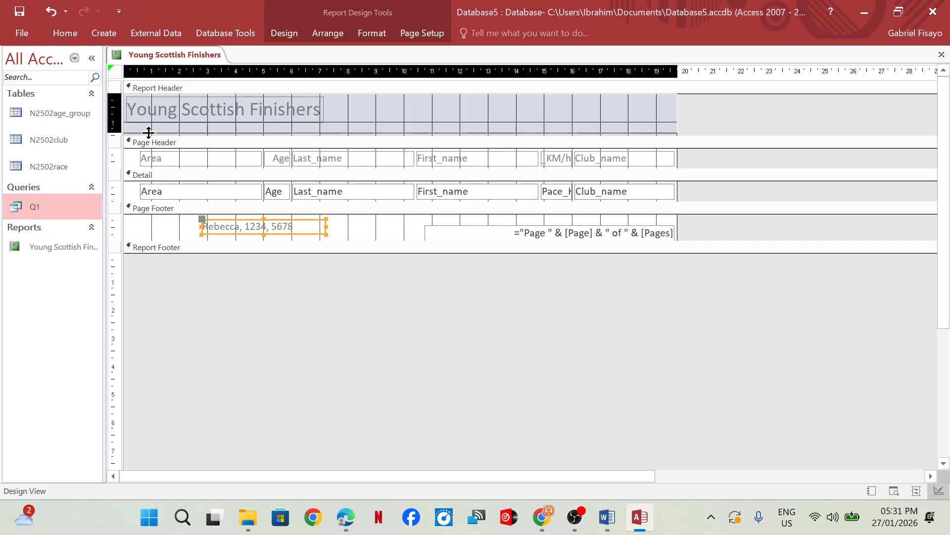
pyautogui.moveTo(150, 130); pyautogui.dragTo(152, 127)
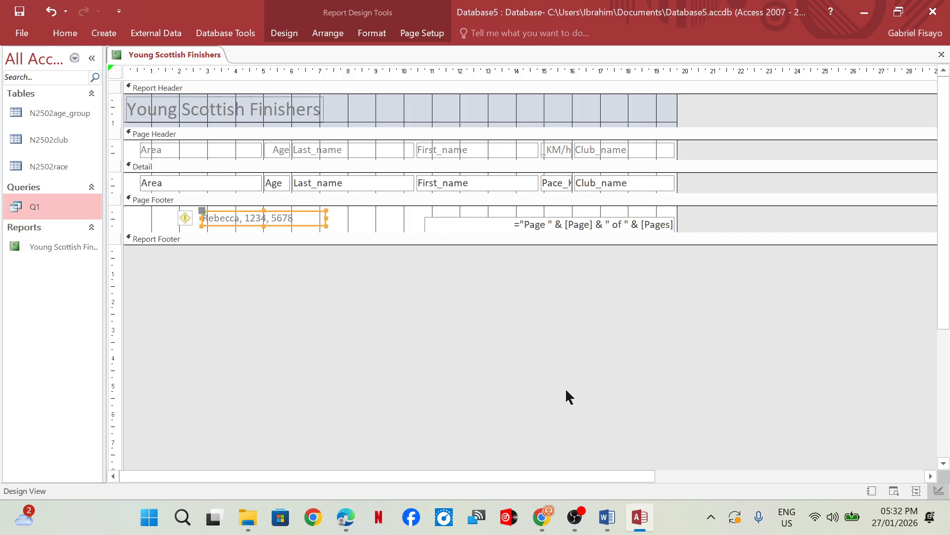
# Step: Inspect the report's one-page layout in Print Preview and close the preview
pyautogui.click(65, 33)
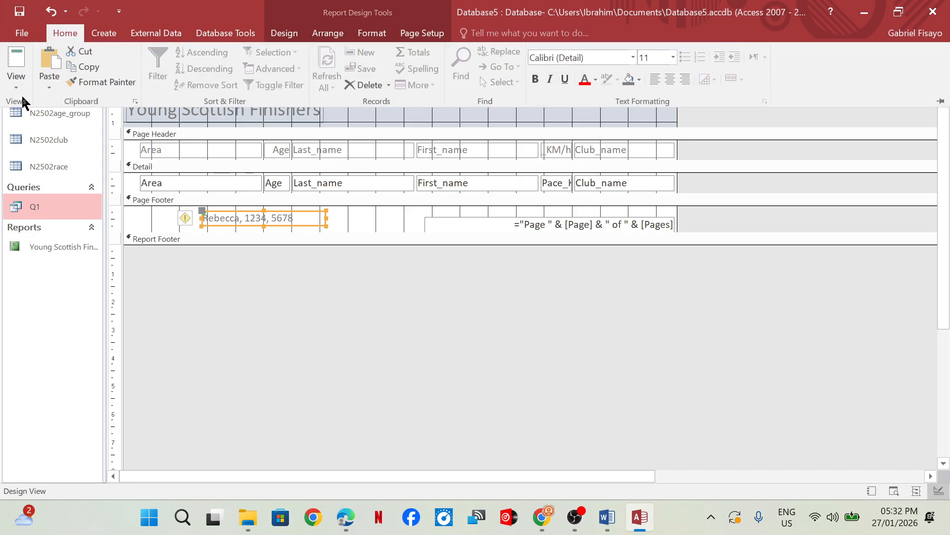
pyautogui.click(17, 87)
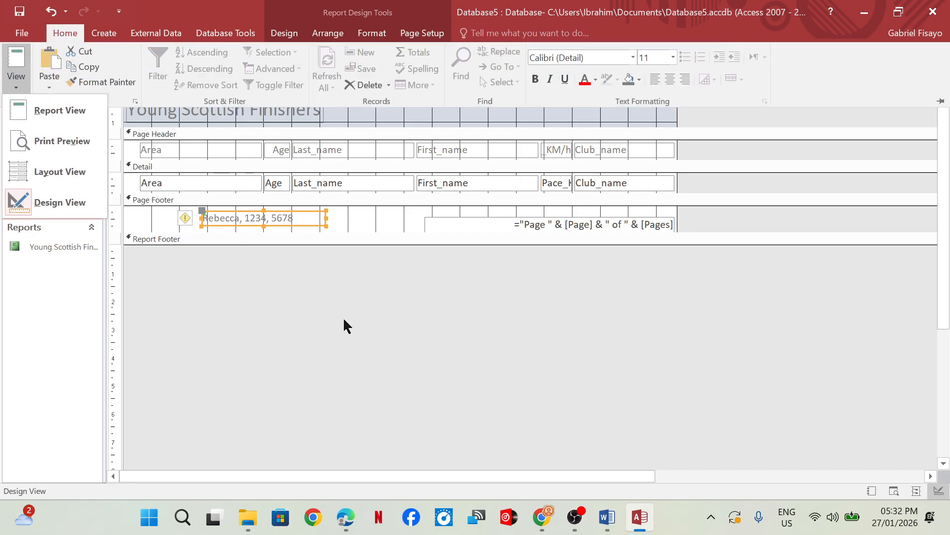
pyautogui.click(74, 141)
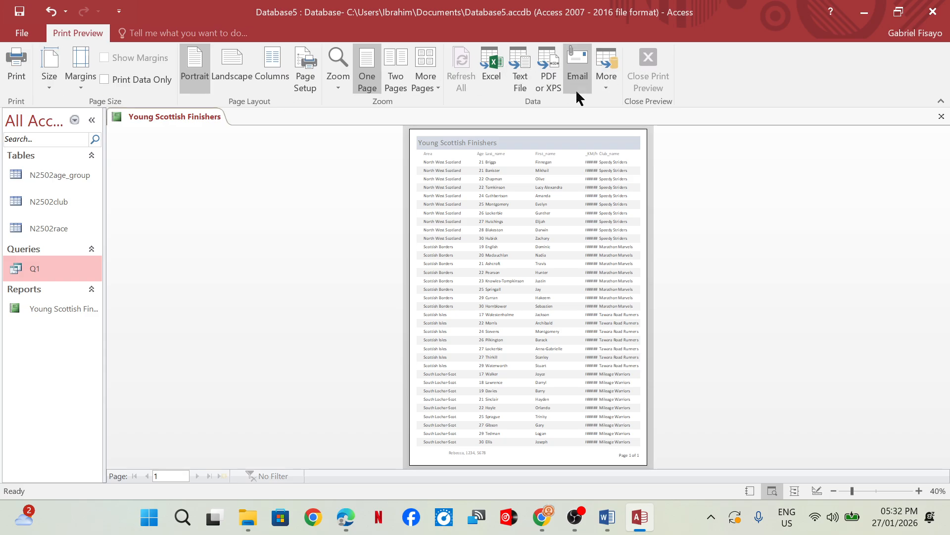
pyautogui.click(579, 202)
pyautogui.click(648, 74)
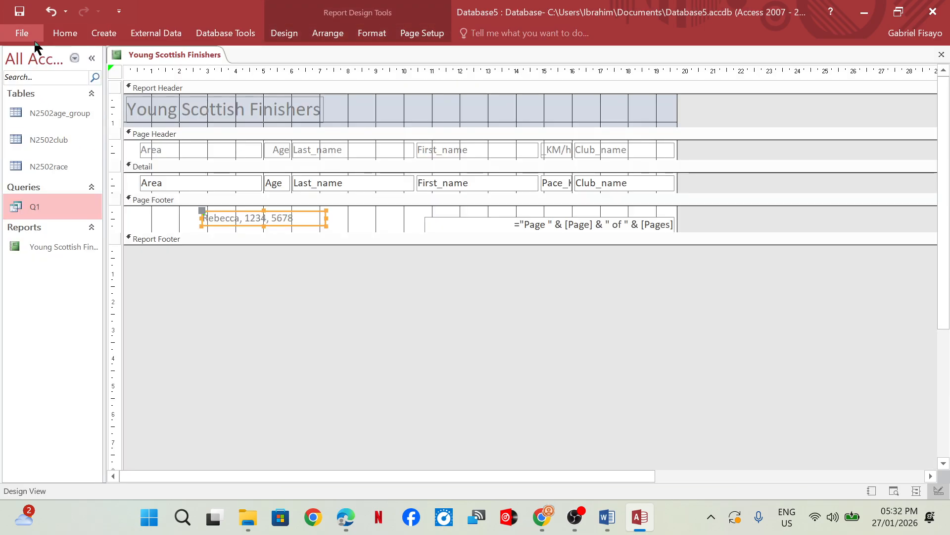
# Step: Switch the report to Layout View and check the required field order in the question paper
pyautogui.click(30, 38)
pyautogui.click(35, 36)
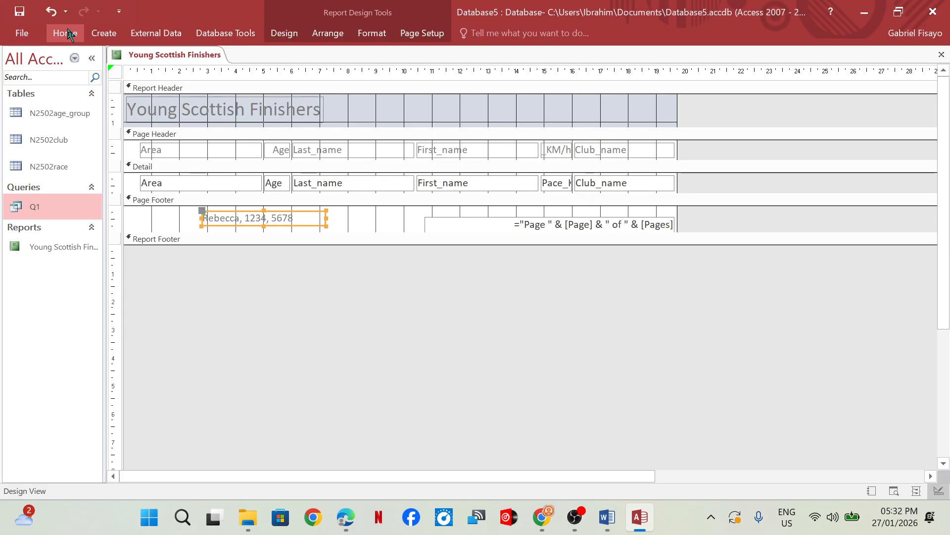
pyautogui.click(17, 89)
pyautogui.click(58, 177)
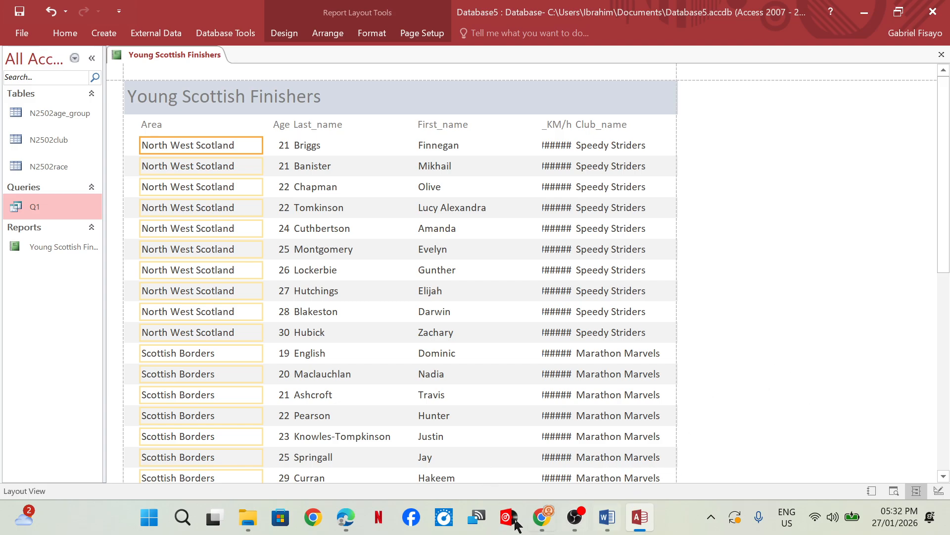
pyautogui.moveTo(346, 516)
pyautogui.moveTo(297, 441)
# Step: Narrow the Area column's heading and data together to free space before the Age column
pyautogui.click(194, 127)
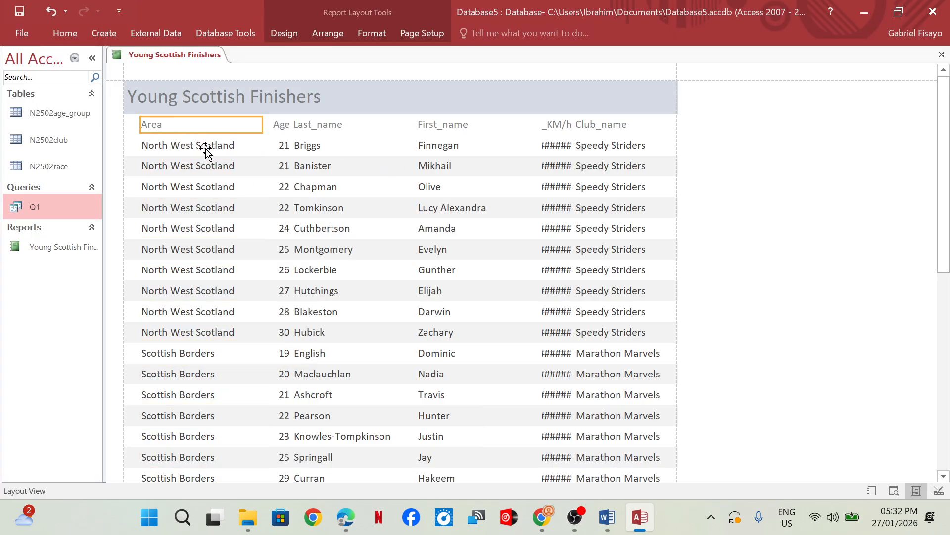
pyautogui.keyDown('shift'); pyautogui.click(206, 149); pyautogui.keyUp('shift')
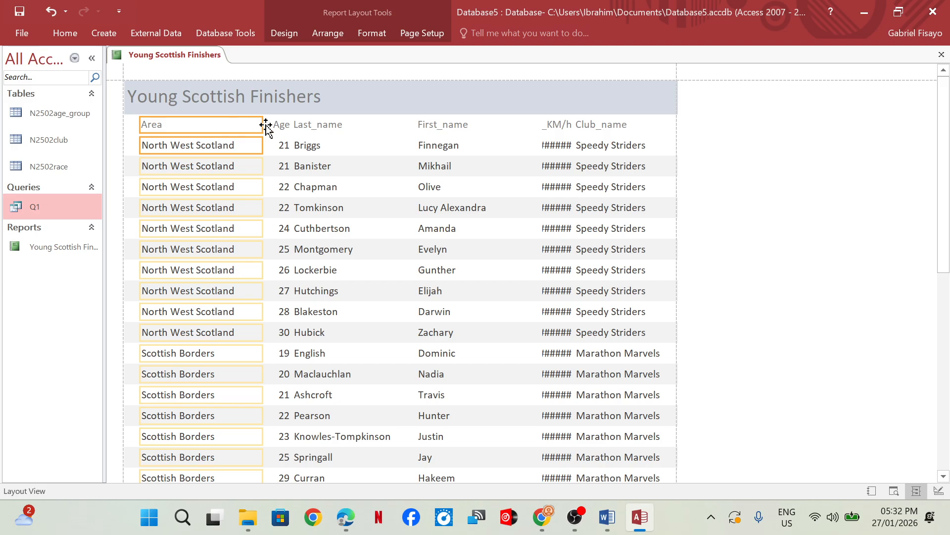
pyautogui.moveTo(262, 125); pyautogui.dragTo(214, 124)
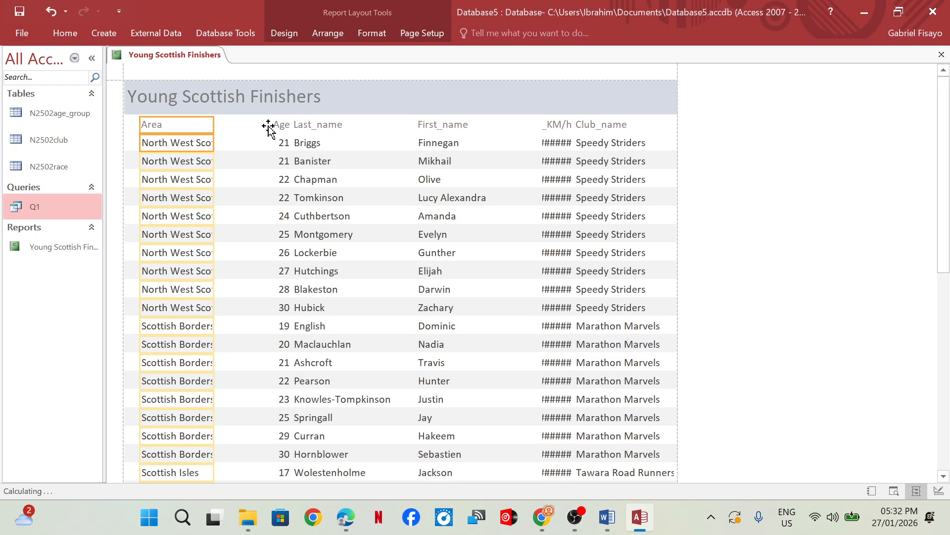
# Step: Shift the Area column's heading and data right until they sit against the Age column
pyautogui.press('Right')
pyautogui.press('Right')
pyautogui.press('Right')
pyautogui.press('Right')
pyautogui.press('Right')
pyautogui.press('Right')
pyautogui.press('Right')
pyautogui.press('Right')
pyautogui.press('Right')
pyautogui.press('Right')
pyautogui.press('Right')
pyautogui.press('Right')
pyautogui.press('Right')
pyautogui.press('Right')
pyautogui.press('Right')
pyautogui.press('Right')
pyautogui.press('Right')
pyautogui.press('Right')
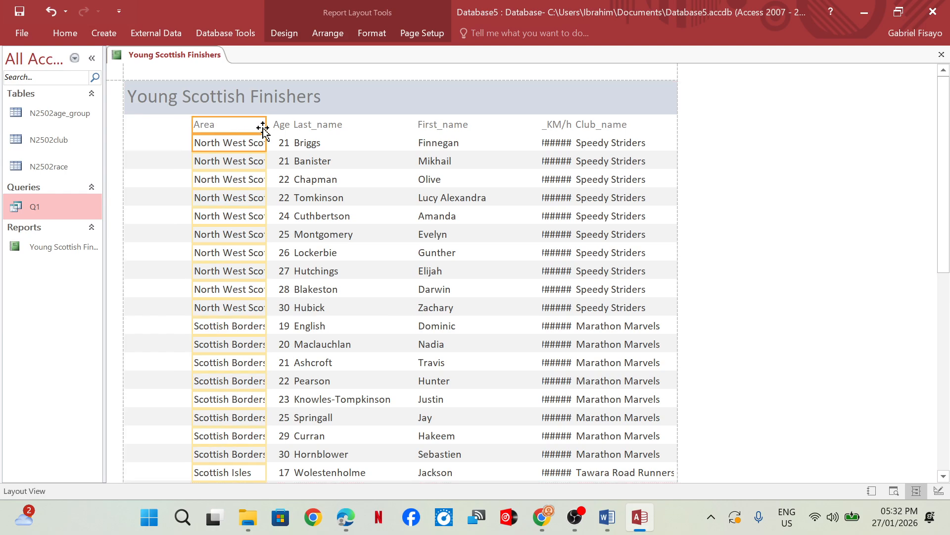
# Step: Narrow the Area column further and move it right again to meet the Age column
pyautogui.moveTo(261, 125); pyautogui.dragTo(232, 125)
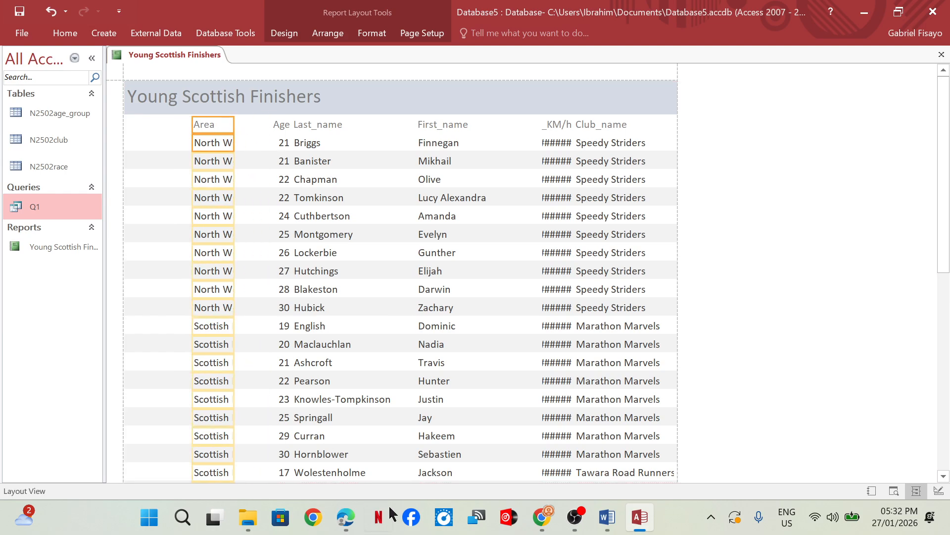
pyautogui.moveTo(303, 442)
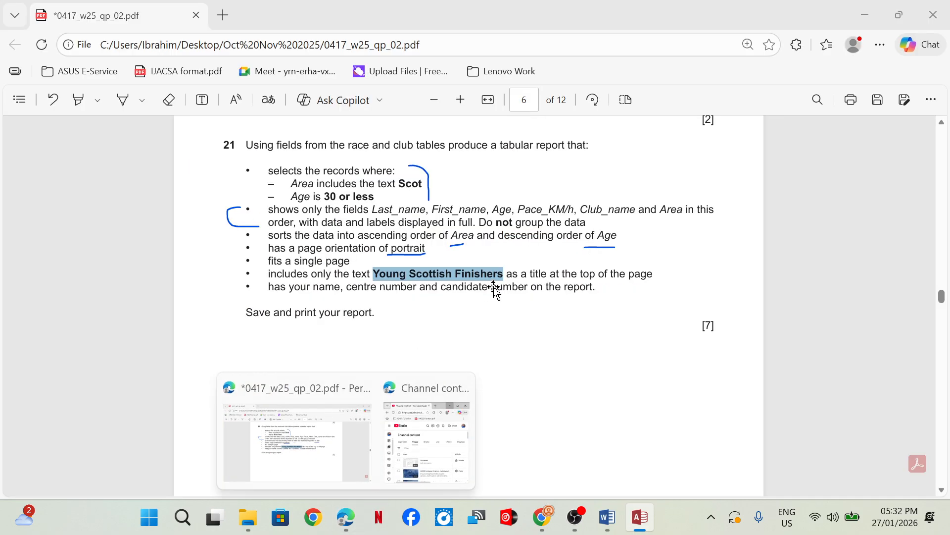
pyautogui.press('Right')
pyautogui.press('Right')
pyautogui.press('Right')
pyautogui.press('Right')
pyautogui.press('Right')
pyautogui.press('Right')
pyautogui.press('Right')
pyautogui.press('Right')
pyautogui.press('Right')
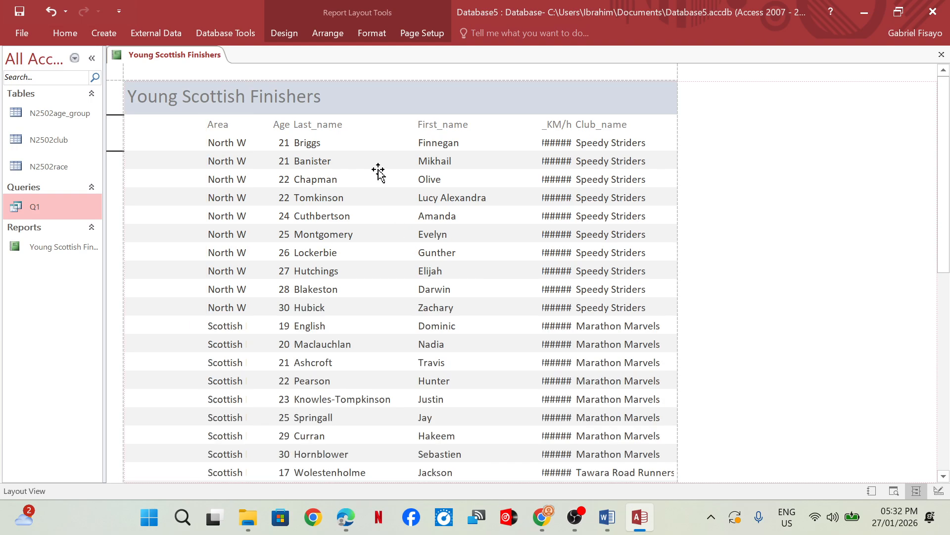
# Step: Move the Last_name heading and data near the report's left edge and narrow them to end before the Area column
pyautogui.click(323, 127)
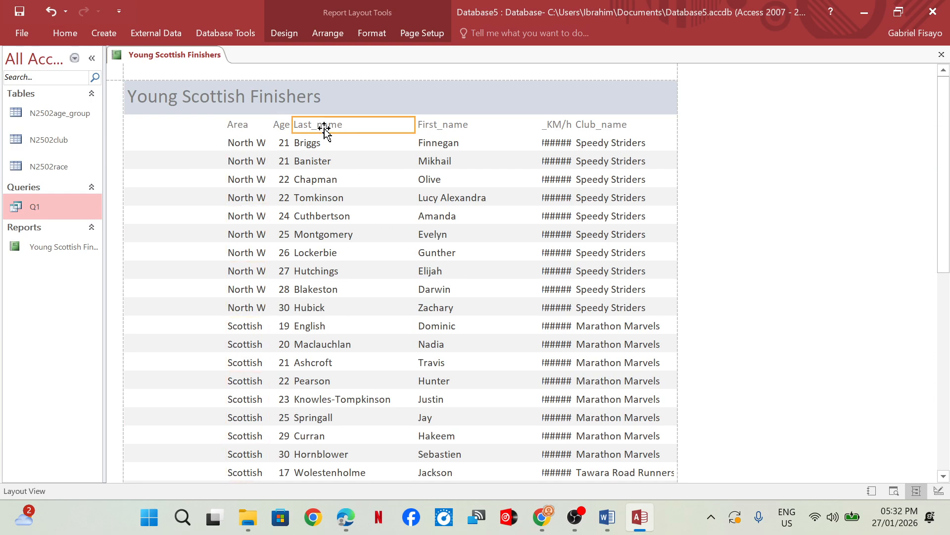
pyautogui.click(320, 153)
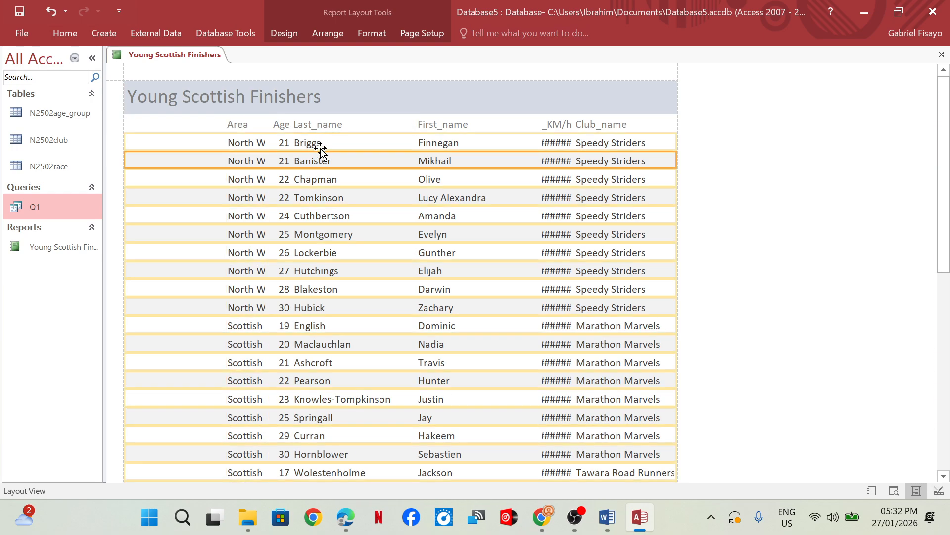
pyautogui.click(324, 125)
pyautogui.click(315, 147)
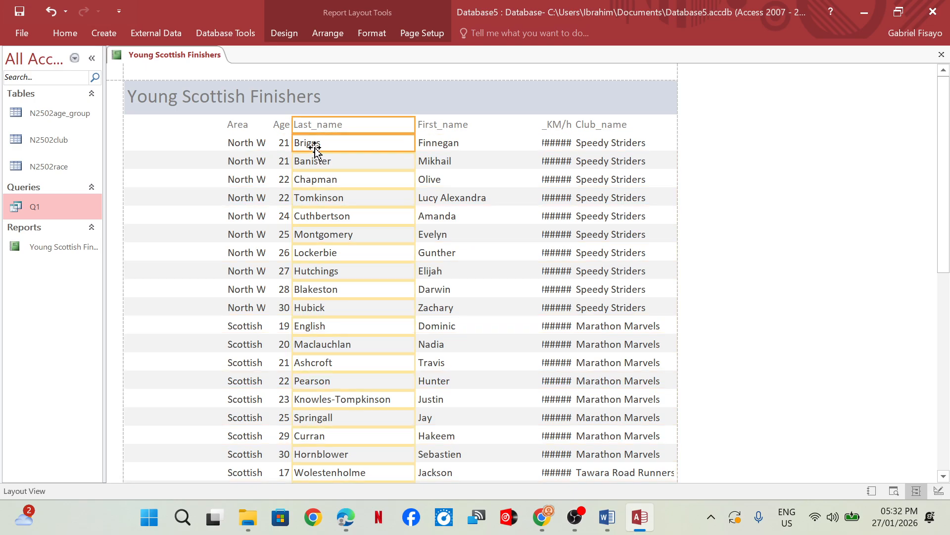
pyautogui.press('Left')
pyautogui.press('Left')
pyautogui.press('Left')
pyautogui.press('Left')
pyautogui.press('Left')
pyautogui.press('Left')
pyautogui.press('Left')
pyautogui.press('Left')
pyautogui.press('Left')
pyautogui.press('Left')
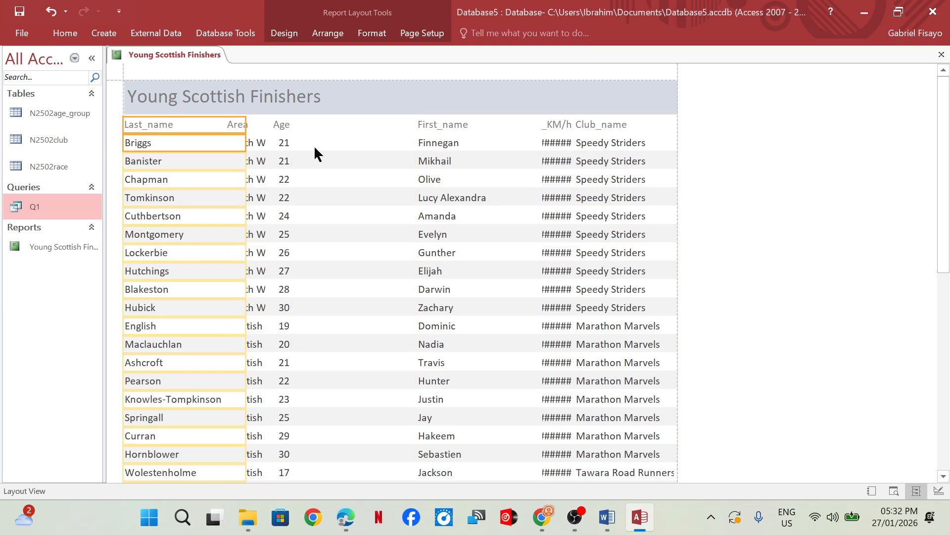
pyautogui.press('Right')
pyautogui.press('Right')
pyautogui.press('Right')
pyautogui.press('Right')
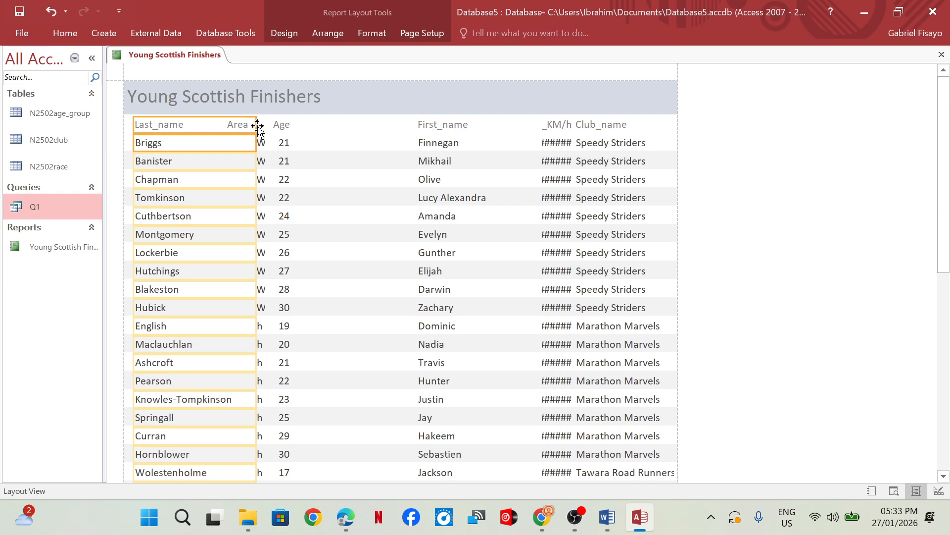
pyautogui.moveTo(256, 126); pyautogui.dragTo(225, 125)
# Step: Move the Area heading and data right past the Age column, placing them just before First_name
pyautogui.click(236, 125)
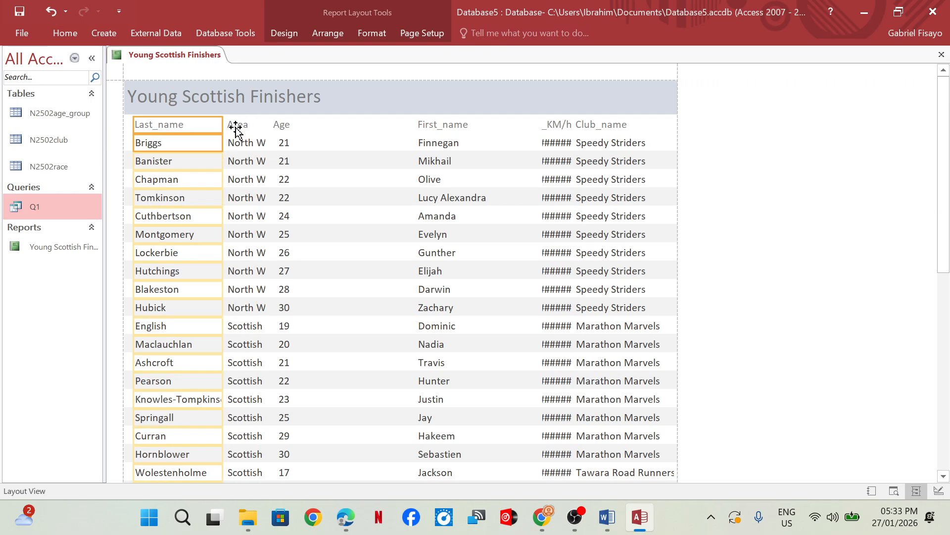
pyautogui.click(236, 143)
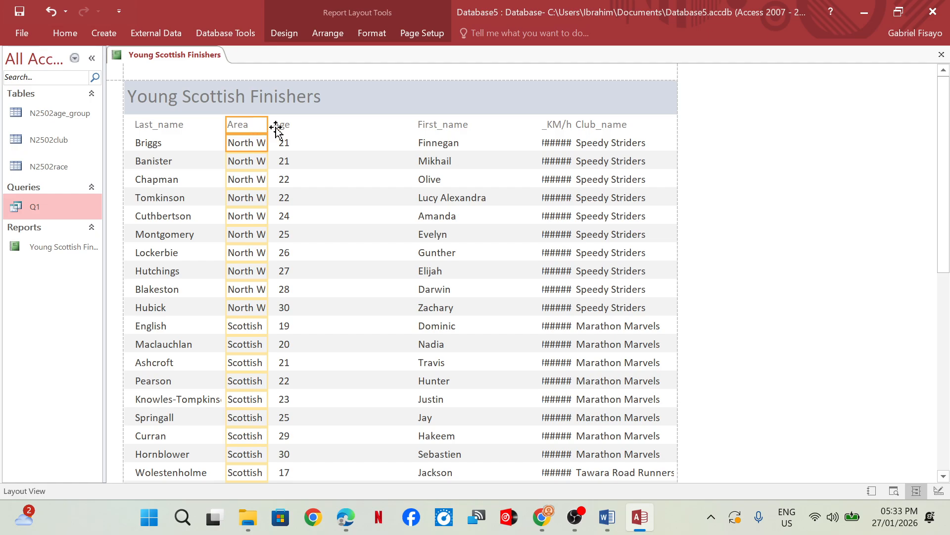
pyautogui.press('Right')
pyautogui.press('Right')
pyautogui.press('Right')
pyautogui.press('Right')
pyautogui.press('Right')
pyautogui.press('Right')
pyautogui.press('Right')
pyautogui.press('Right')
pyautogui.press('Right')
pyautogui.press('Right')
pyautogui.press('Right')
pyautogui.press('Right')
pyautogui.press('Right')
pyautogui.press('Right')
pyautogui.press('Right')
pyautogui.press('Right')
pyautogui.press('Right')
pyautogui.press('Right')
pyautogui.press('Right')
pyautogui.press('Right')
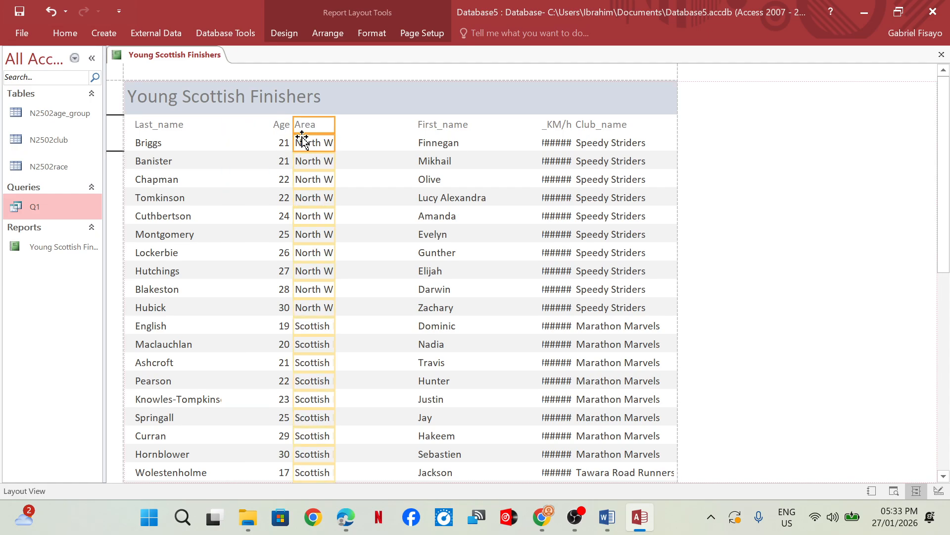
pyautogui.press('Right')
pyautogui.press('Right')
pyautogui.press('Right')
pyautogui.press('Right')
pyautogui.press('Right')
pyautogui.press('Right')
pyautogui.press('Right')
pyautogui.press('Right')
pyautogui.press('Right')
pyautogui.press('Right')
pyautogui.press('Right')
# Step: Move the Age heading and data right so they sit directly before the Area column
pyautogui.click(281, 126)
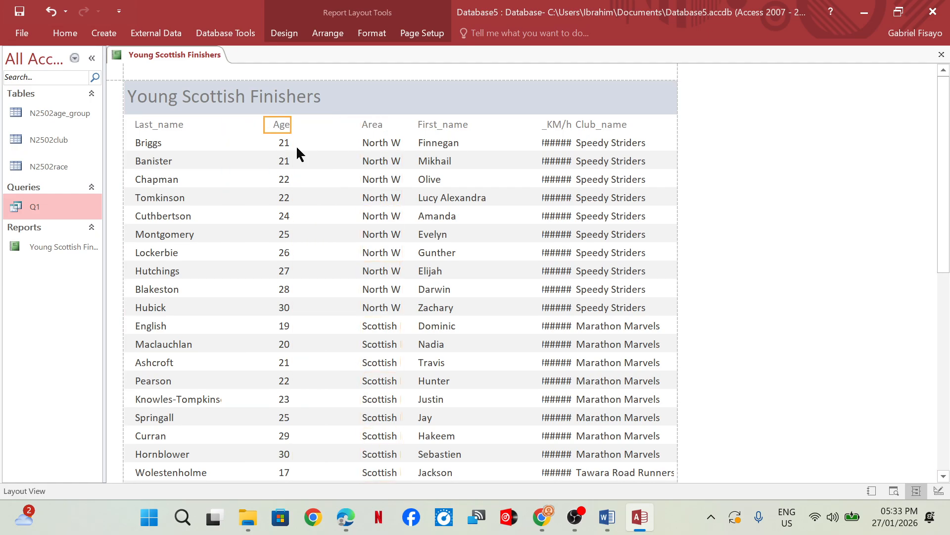
pyautogui.click(278, 145)
pyautogui.press('Right')
pyautogui.press('Right')
pyautogui.press('Right')
pyautogui.press('Right')
pyautogui.press('Right')
pyautogui.press('Right')
pyautogui.press('Right')
pyautogui.press('Right')
pyautogui.press('Right')
pyautogui.press('Right')
pyautogui.press('Right')
pyautogui.press('Right')
pyautogui.press('Right')
pyautogui.press('Right')
pyautogui.press('Right')
pyautogui.press('Right')
pyautogui.press('Right')
pyautogui.press('Right')
pyautogui.press('Right')
pyautogui.press('Right')
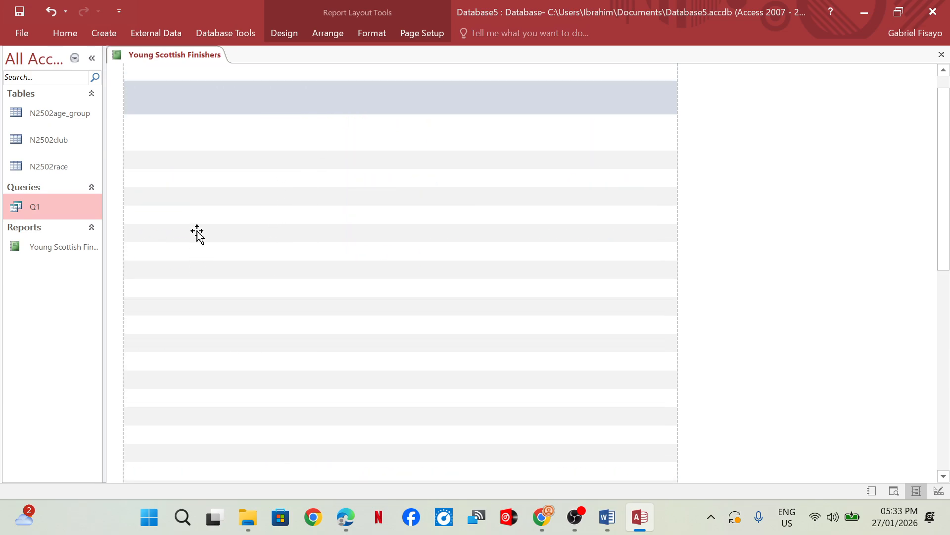
# Step: Widen the Last_name data field until the longest surnames are displayed in full
pyautogui.click(170, 144)
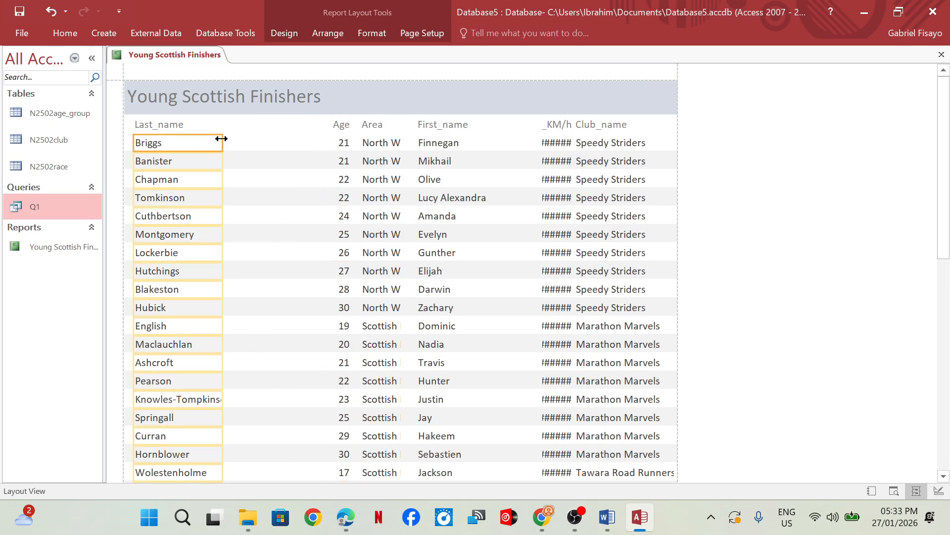
pyautogui.moveTo(221, 138); pyautogui.dragTo(242, 154)
pyautogui.scroll(-5, 220, 314)
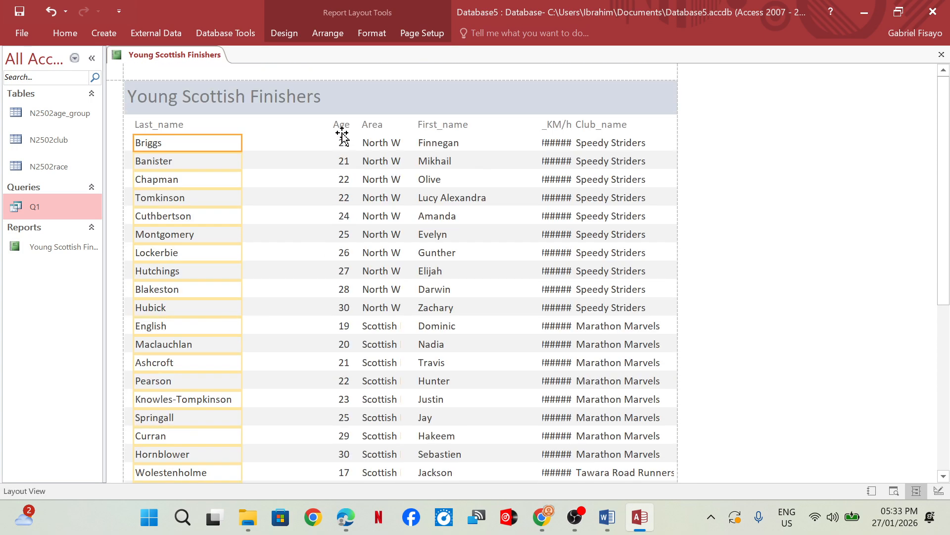
# Step: Narrow the First_name column's heading and data together to roughly the width of the heading text
pyautogui.click(427, 128)
pyautogui.click(439, 145)
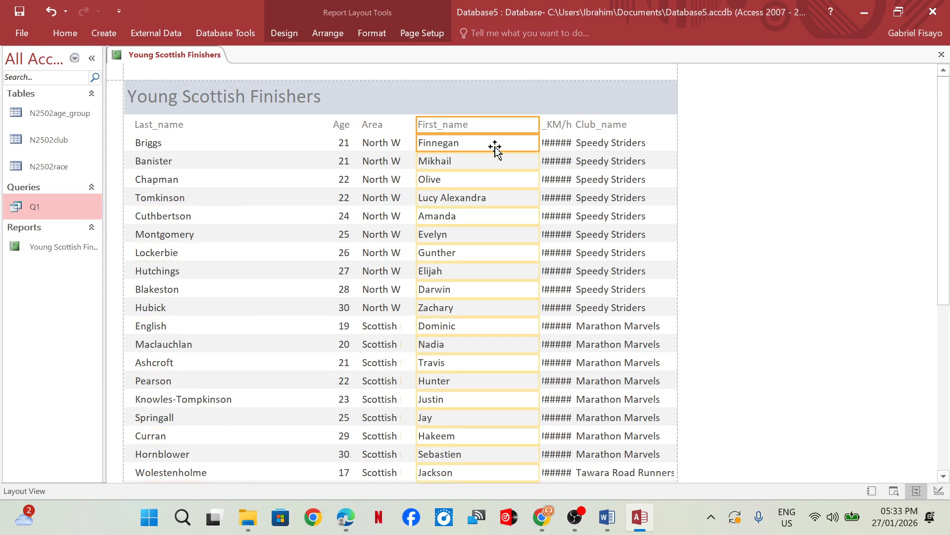
pyautogui.moveTo(537, 128); pyautogui.dragTo(466, 130)
# Step: Move the First_name heading and data left into the gap between the Last_name and Age columns
pyautogui.click(379, 128)
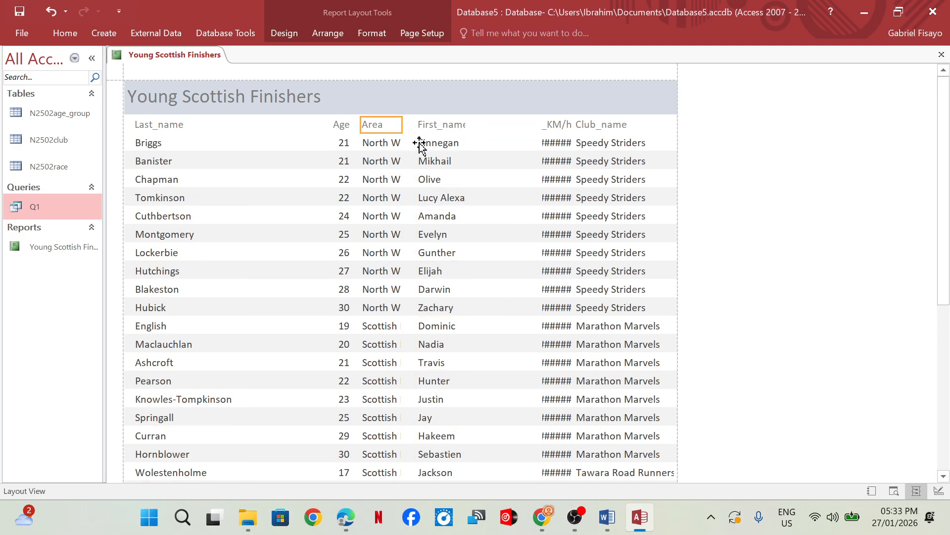
pyautogui.click(424, 124)
pyautogui.keyDown('ctrl'); pyautogui.click(438, 144); pyautogui.keyUp('ctrl')
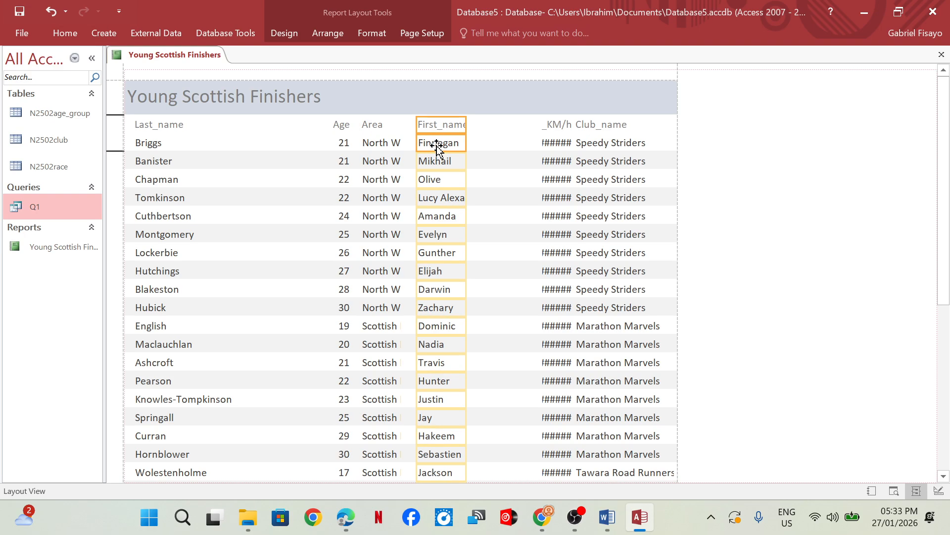
pyautogui.press('Left')
pyautogui.press('Left')
pyautogui.press('Left')
pyautogui.press('Left')
pyautogui.press('Left')
pyautogui.press('Left')
pyautogui.press('Left')
pyautogui.press('Left')
pyautogui.press('Left')
pyautogui.press('Left')
pyautogui.press('Left')
pyautogui.press('Left')
pyautogui.press('Left')
pyautogui.press('Left')
pyautogui.press('Left')
pyautogui.press('Left')
pyautogui.press('Left')
pyautogui.press('Left')
pyautogui.press('Left')
pyautogui.press('Left')
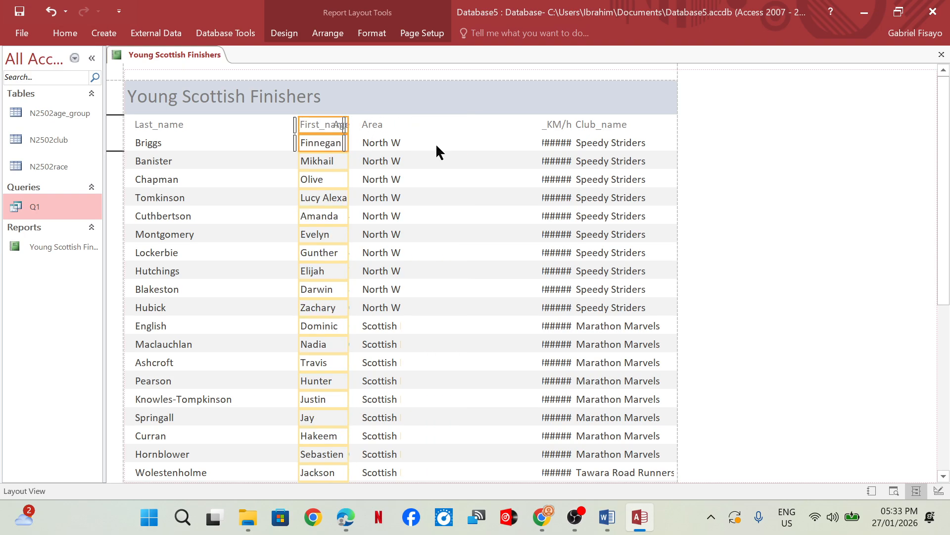
# Step: Shift the Age and Area columns together to the right, leaving more space after First_name
pyautogui.click(341, 126)
pyautogui.keyDown('ctrl'); pyautogui.click(343, 142); pyautogui.keyUp('ctrl')
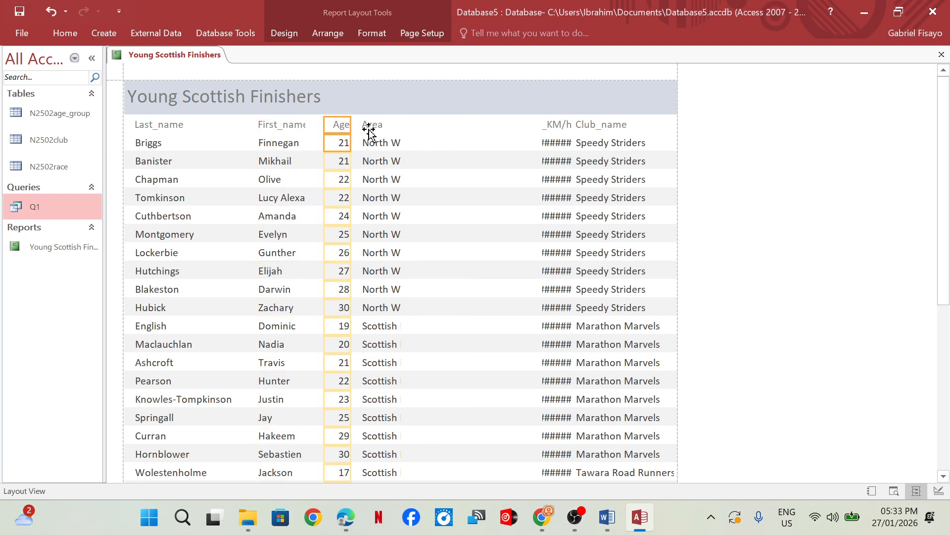
pyautogui.keyDown('ctrl'); pyautogui.click(372, 128); pyautogui.keyUp('ctrl')
pyautogui.keyDown('ctrl'); pyautogui.click(389, 144); pyautogui.keyUp('ctrl')
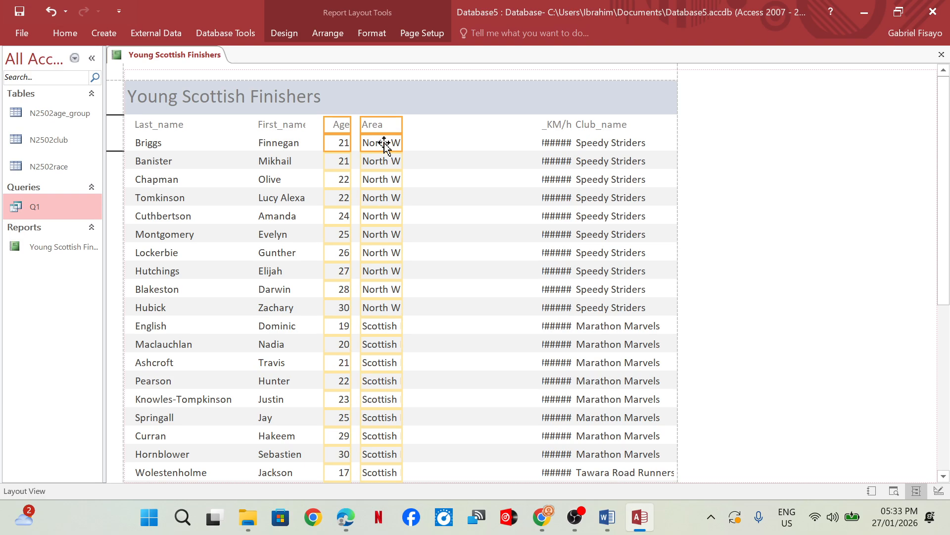
pyautogui.press('Right')
pyautogui.press('Right')
# Step: Shift the First_name heading and data left towards Last_name and widen them until names like Lucy Alexandra and Anna-Gabrielle are displayed in full
pyautogui.click(291, 126)
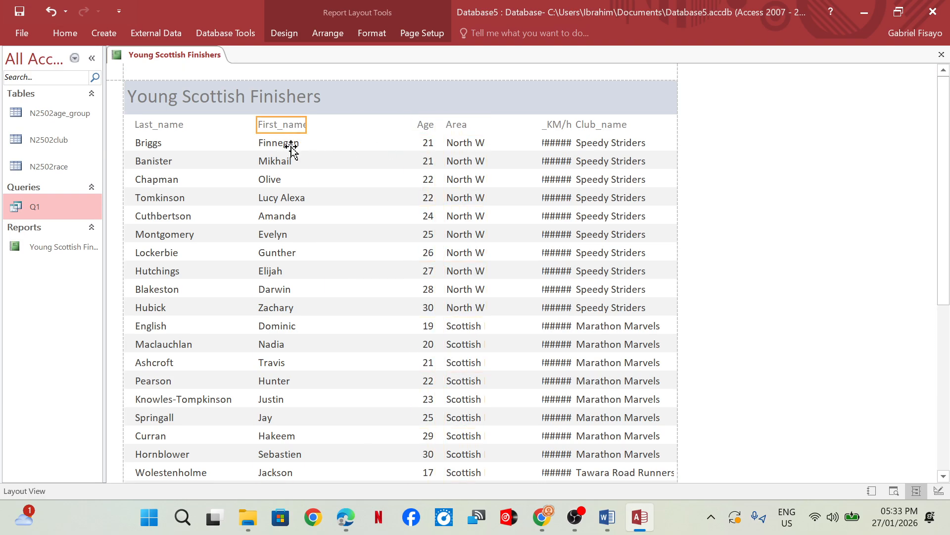
pyautogui.keyDown('ctrl'); pyautogui.click(292, 145); pyautogui.keyUp('ctrl')
pyautogui.press('Left')
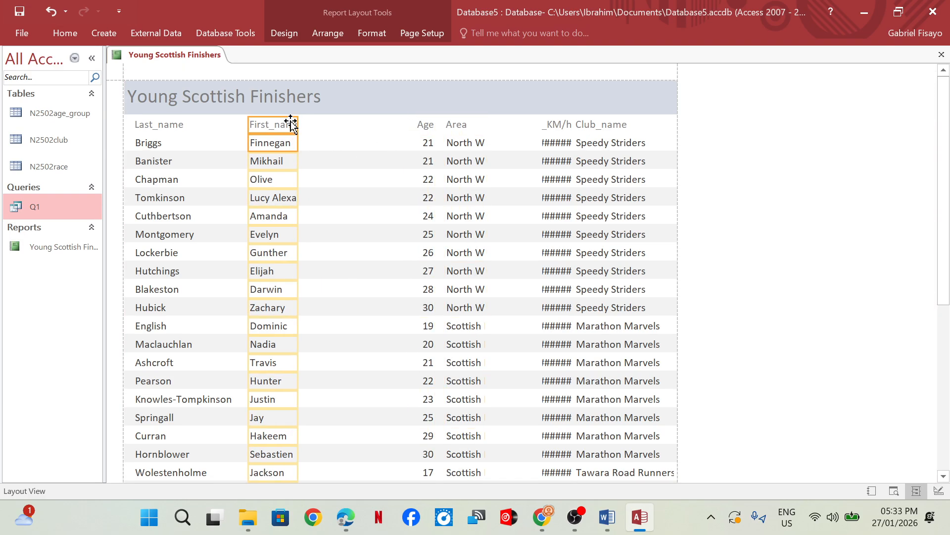
pyautogui.moveTo(297, 124); pyautogui.dragTo(313, 131)
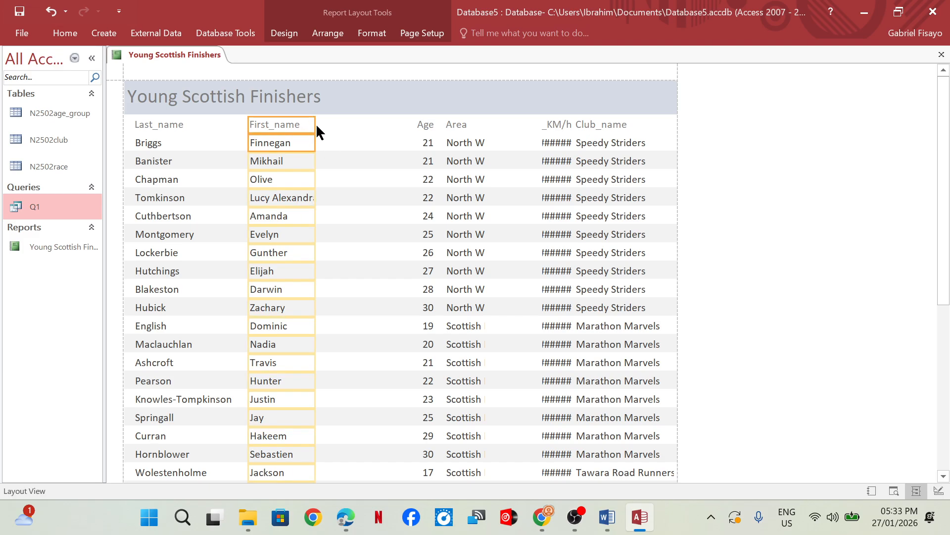
pyautogui.moveTo(316, 127); pyautogui.dragTo(326, 127)
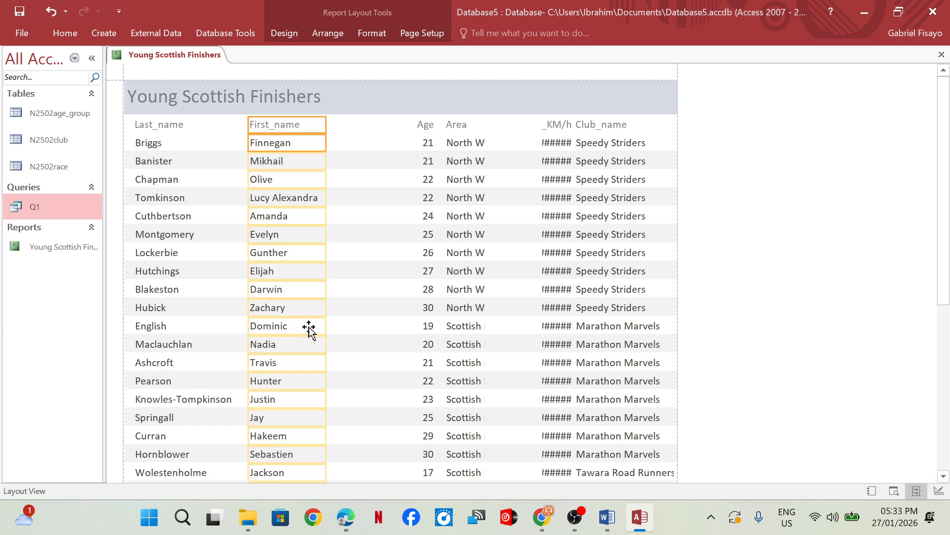
pyautogui.scroll(-5, 325, 319)
pyautogui.scroll(-2, 326, 317)
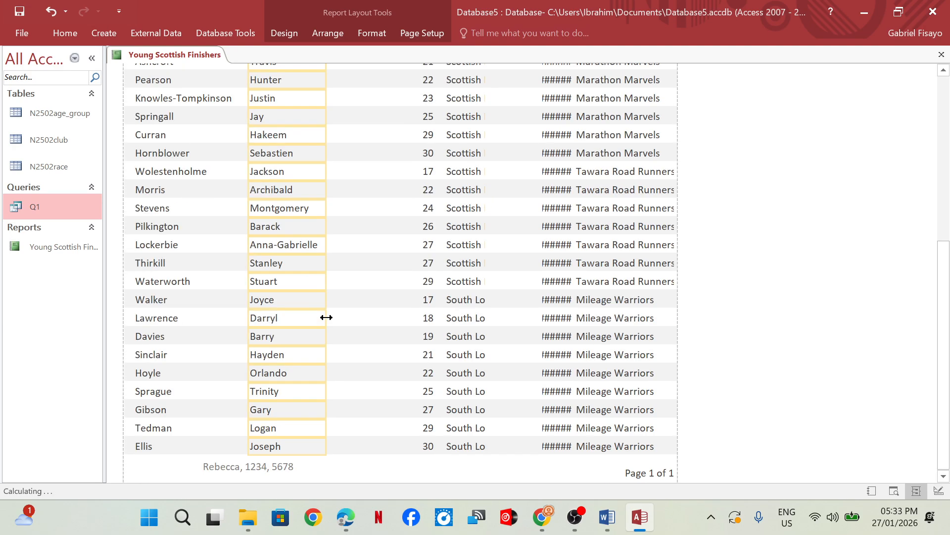
pyautogui.scroll(8, 325, 317)
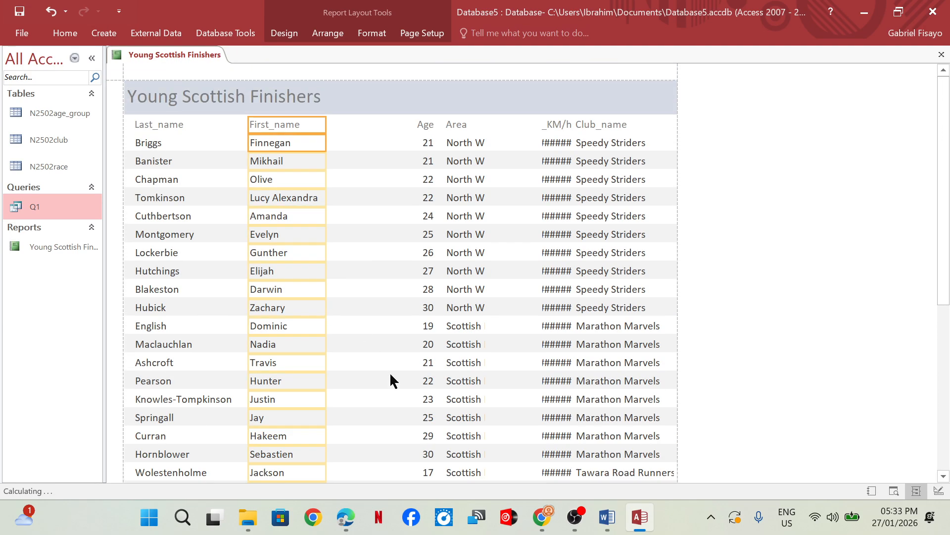
# Step: Move the Age heading and data left, closer to the First_name column and away from Area
pyautogui.moveTo(345, 517)
pyautogui.moveTo(303, 441)
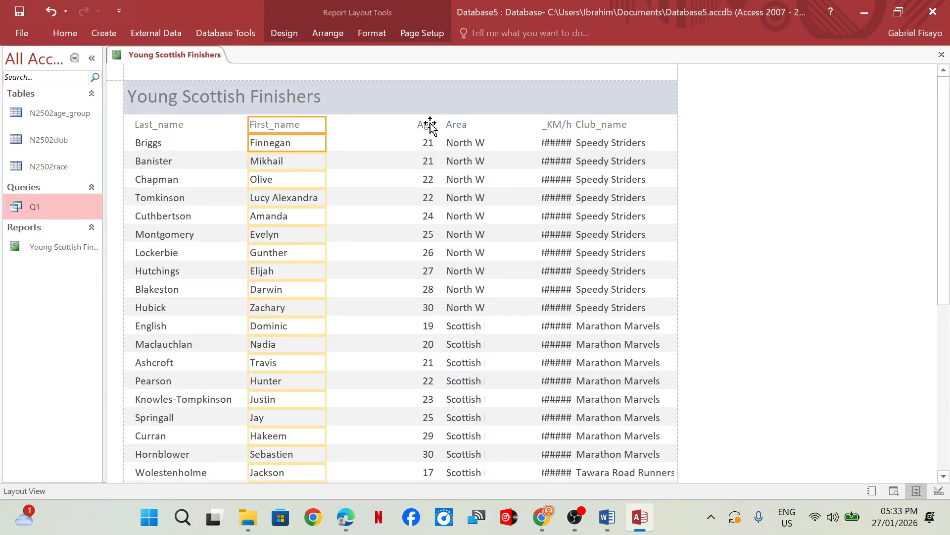
pyautogui.click(426, 125)
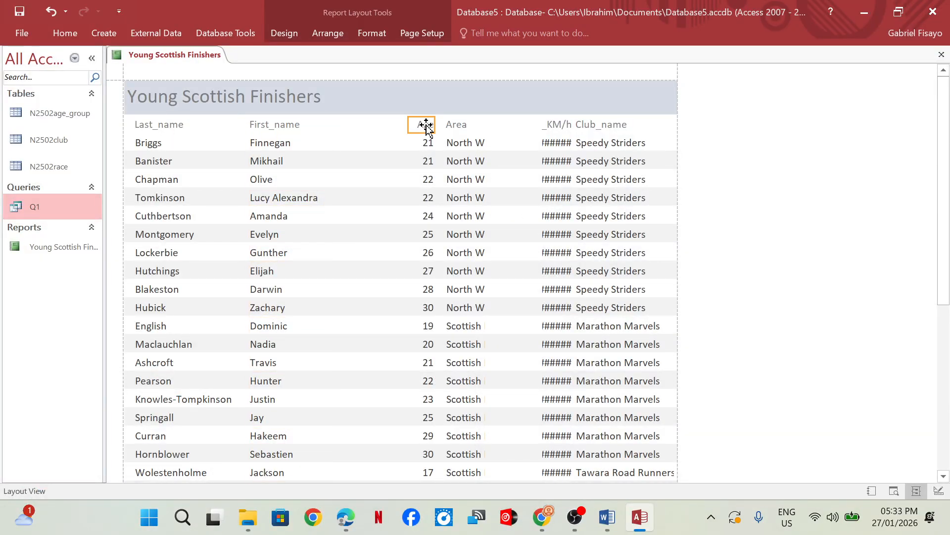
pyautogui.keyDown('shift'); pyautogui.click(427, 143); pyautogui.keyUp('shift')
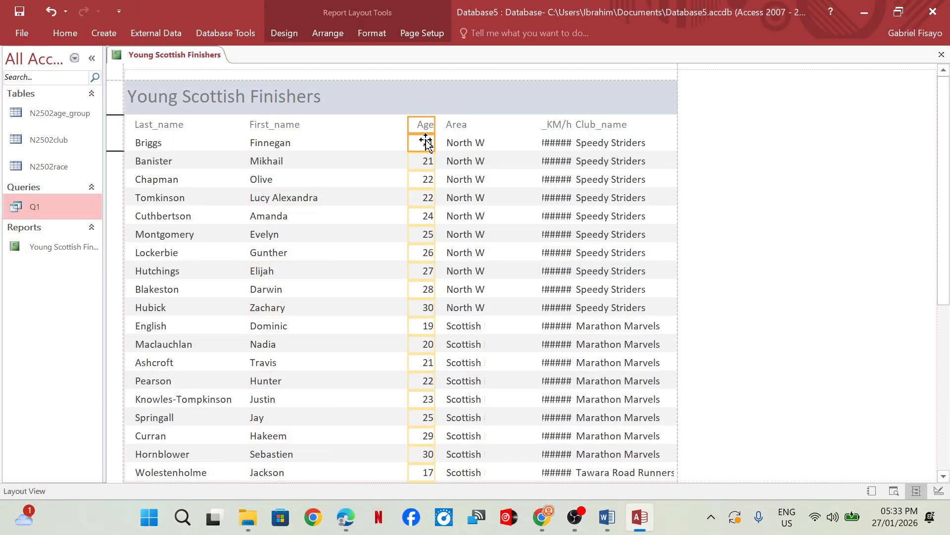
pyautogui.press('Left')
pyautogui.press('Left')
pyautogui.press('Left')
pyautogui.press('Left')
pyautogui.press('Left')
pyautogui.press('Left')
pyautogui.press('Left')
pyautogui.press('Left')
pyautogui.press('Left')
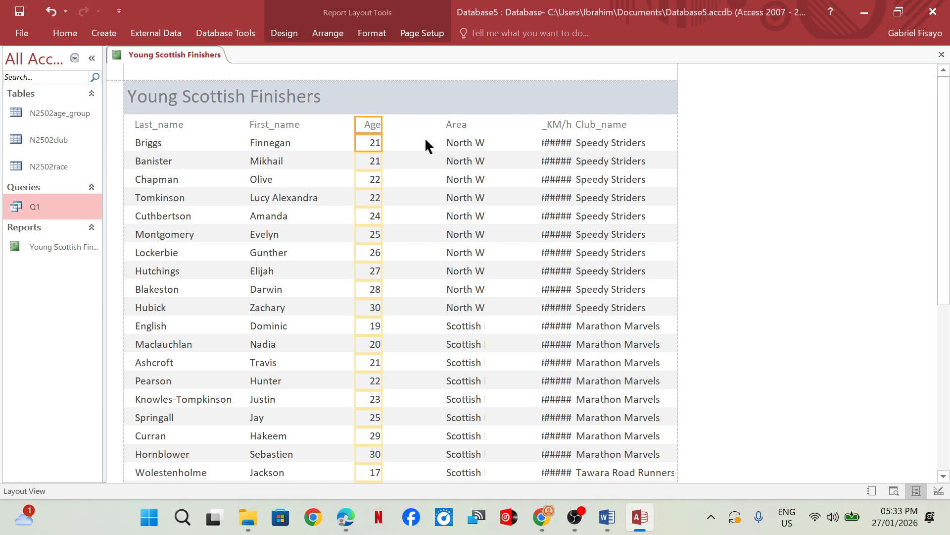
# Step: Move the Area heading and data right towards the Club_name column, opening a gap after Age
pyautogui.click(453, 126)
pyautogui.keyDown('shift'); pyautogui.click(459, 144); pyautogui.keyUp('shift')
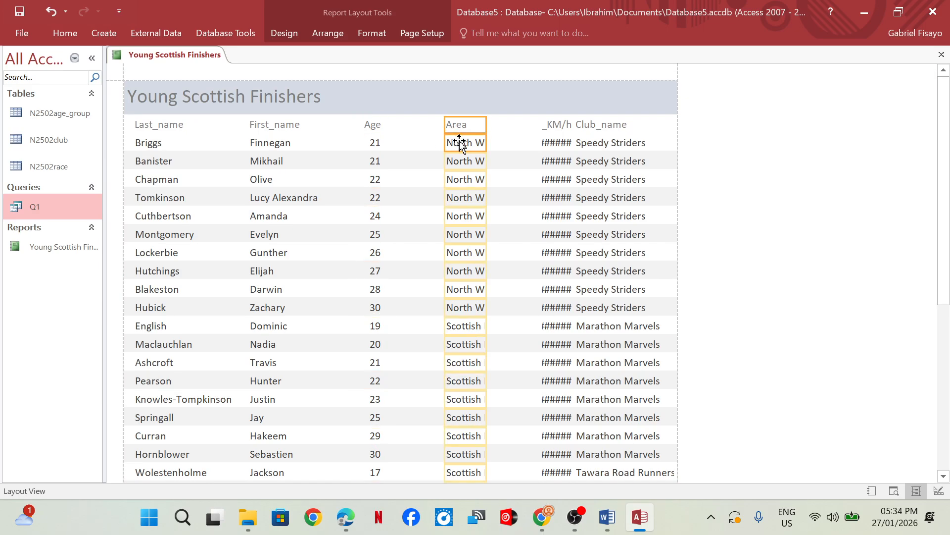
pyautogui.moveTo(459, 143); pyautogui.dragTo(505, 146)
# Step: Move the Pace_KM/h heading and data between Age and Area and widen them until the heading and pace times are displayed in full
pyautogui.click(560, 128)
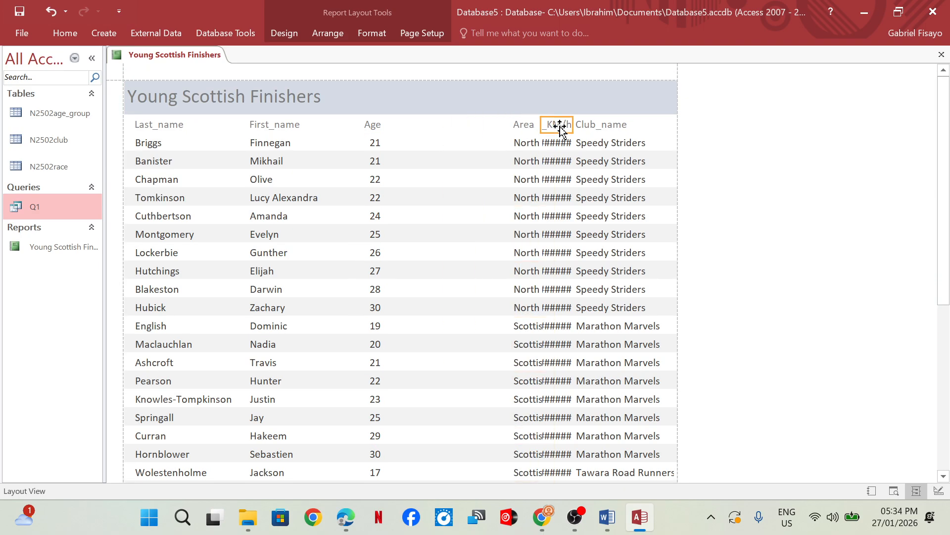
pyautogui.keyDown('shift'); pyautogui.click(560, 144); pyautogui.keyUp('shift')
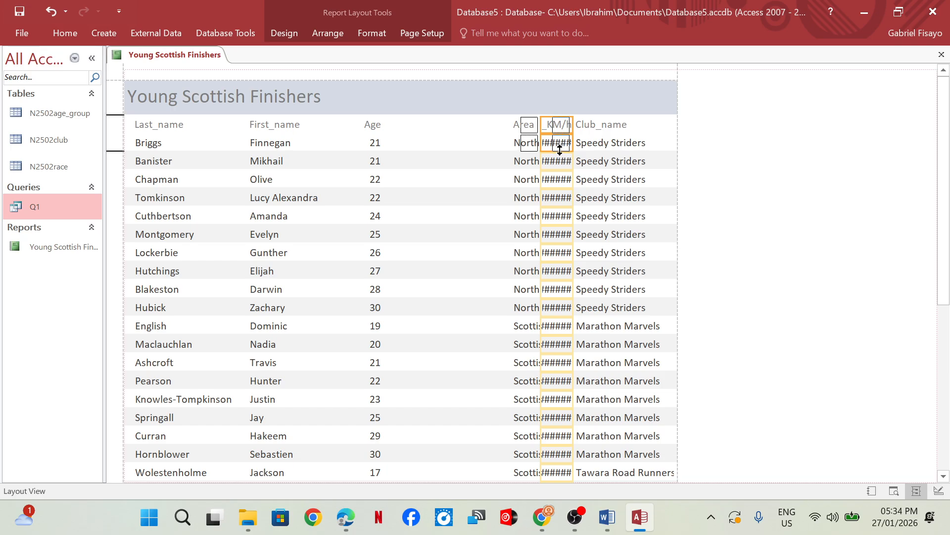
pyautogui.press('Left')
pyautogui.press('Left')
pyautogui.press('Left')
pyautogui.press('Left')
pyautogui.press('Left')
pyautogui.press('Left')
pyautogui.press('Left')
pyautogui.press('Left')
pyautogui.press('Left')
pyautogui.press('Left')
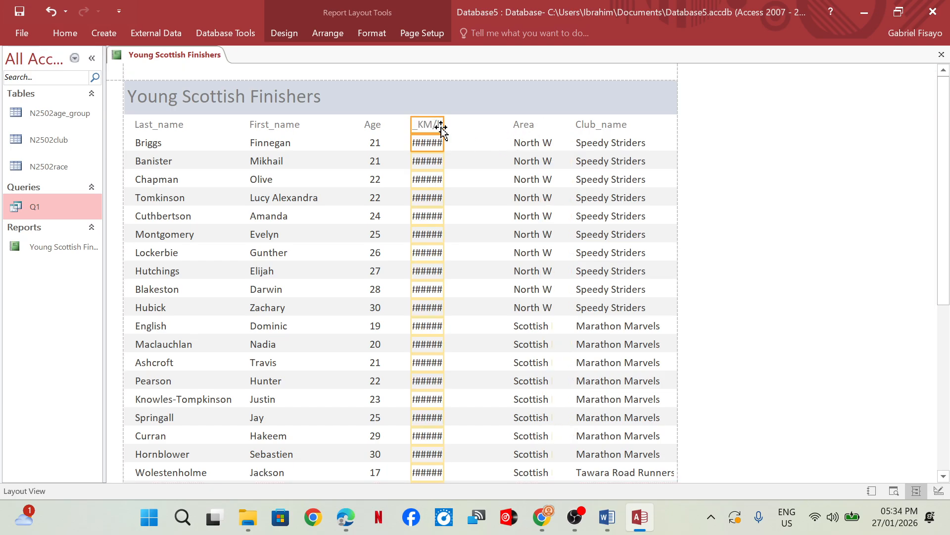
pyautogui.moveTo(411, 127); pyautogui.dragTo(467, 129)
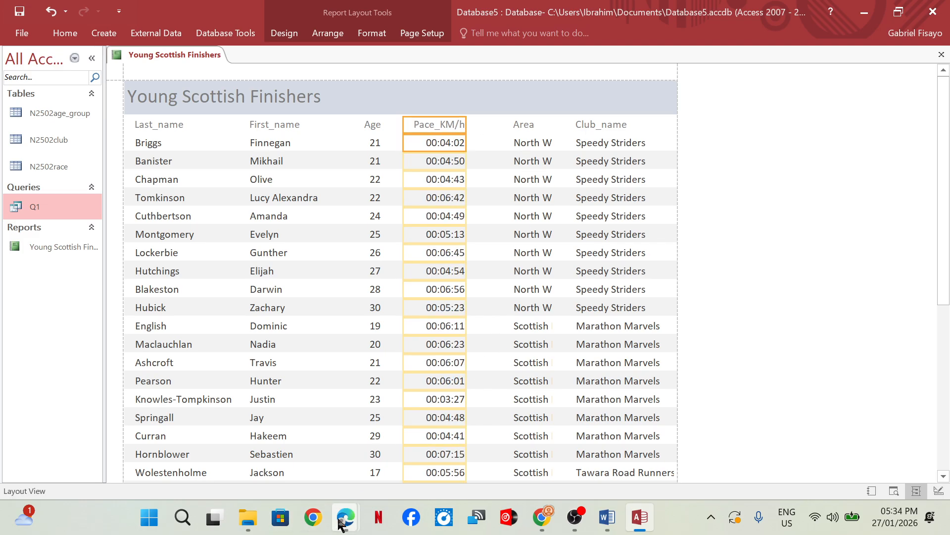
# Step: Narrow the Area heading and data and shift them right, freeing space after the Pace_KM/h column
pyautogui.moveTo(342, 519)
pyautogui.moveTo(306, 458)
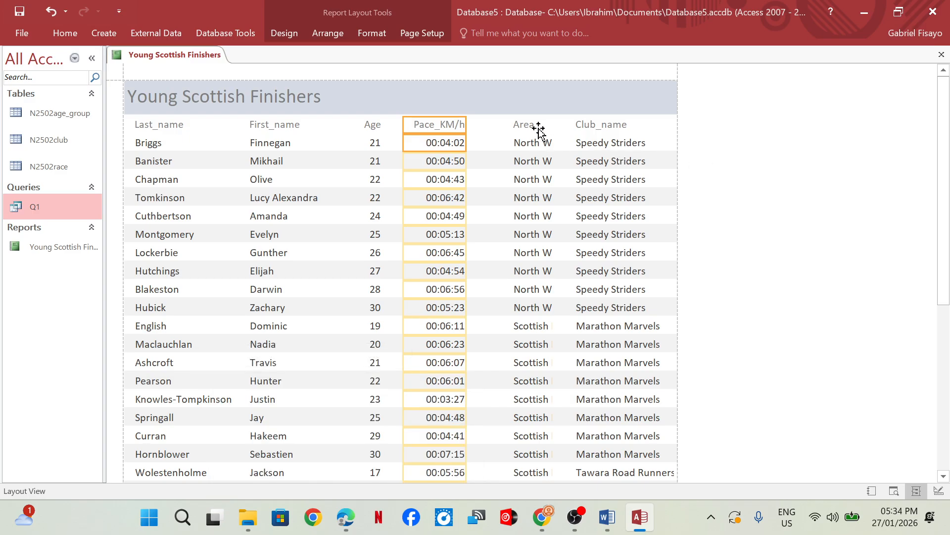
pyautogui.click(538, 127)
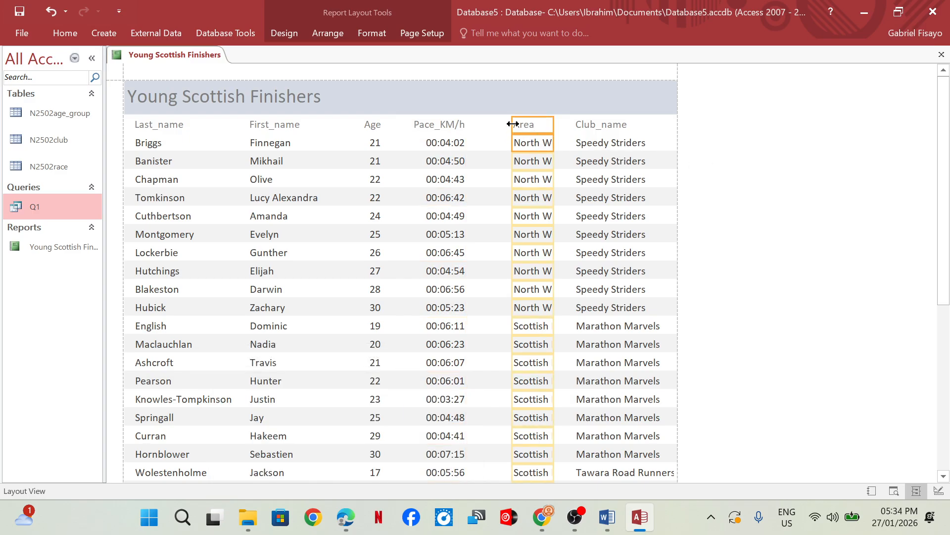
pyautogui.moveTo(513, 124); pyautogui.dragTo(535, 127)
# Step: Reorder the last two columns so that Club_name directly follows Pace_KM/h and Area comes after it
pyautogui.click(594, 124)
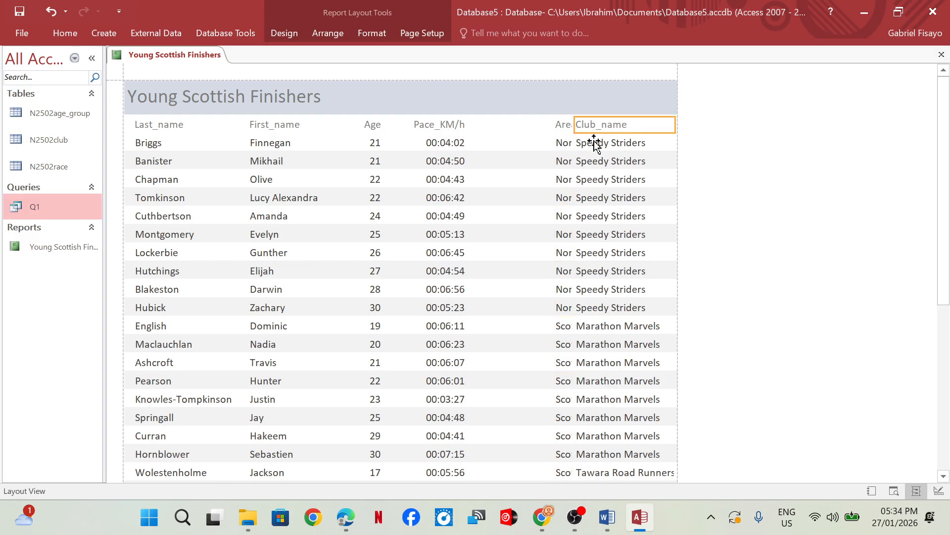
pyautogui.moveTo(594, 144); pyautogui.dragTo(594, 144)
pyautogui.click(560, 124)
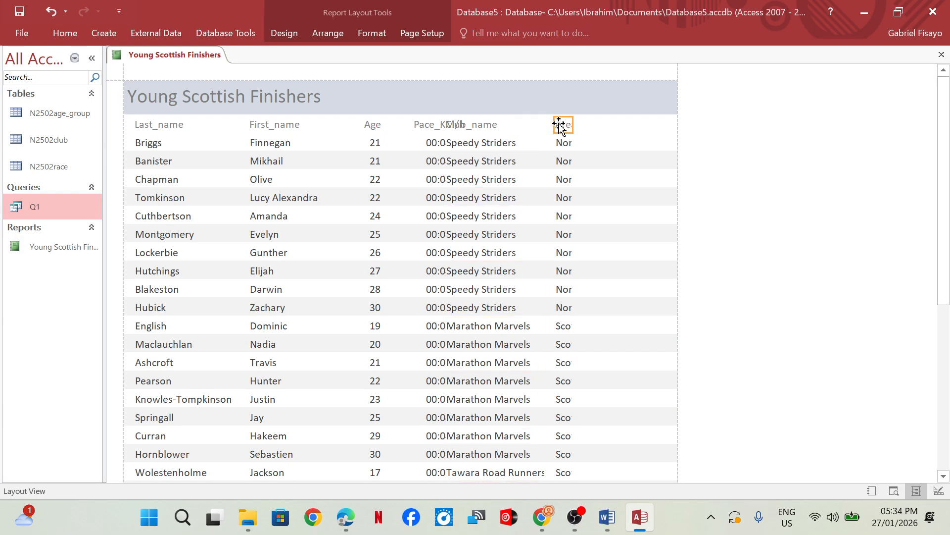
pyautogui.moveTo(564, 143); pyautogui.dragTo(524, 145)
pyautogui.click(505, 127)
pyautogui.keyDown('shift'); pyautogui.click(518, 147); pyautogui.keyUp('shift')
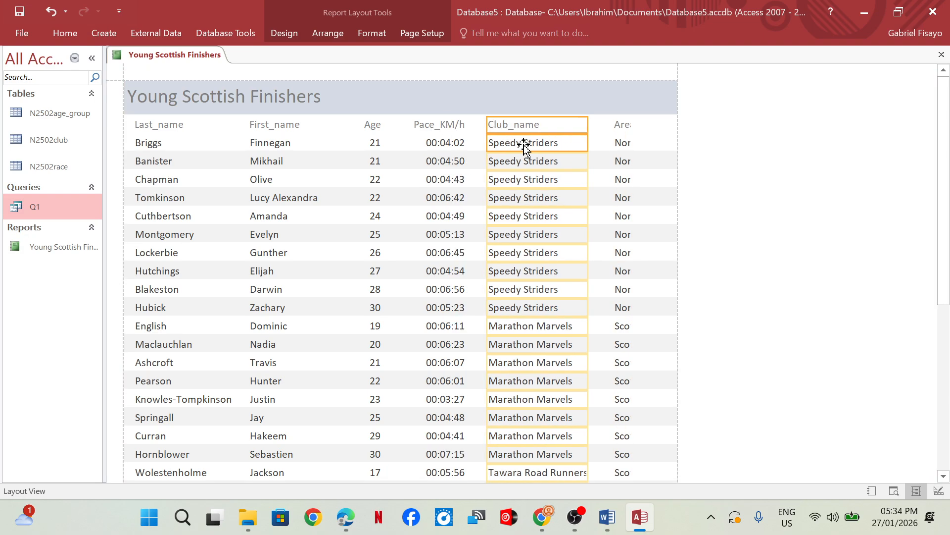
# Step: Widen Club_name until the longest club names fit, and widen Area towards the page's right edge
pyautogui.scroll(-10, 541, 177)
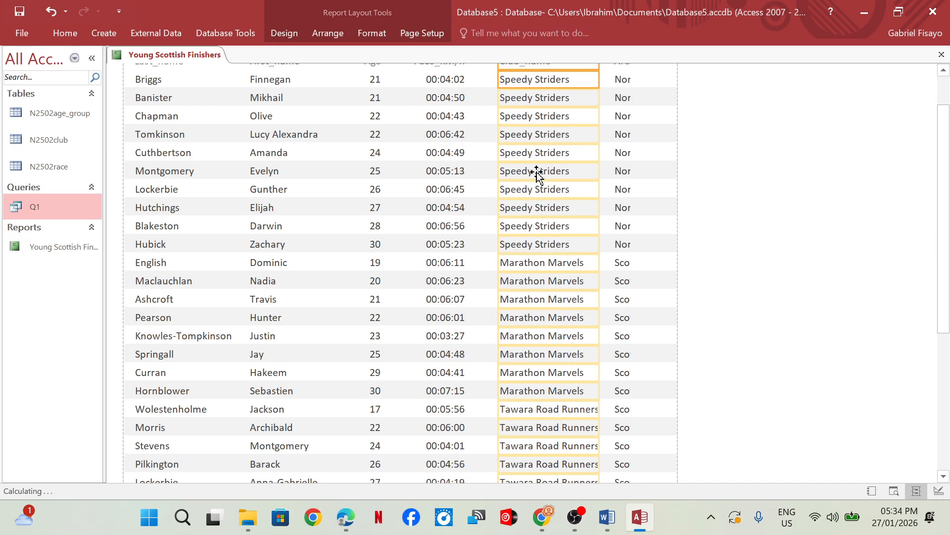
pyautogui.scroll(10, 556, 250)
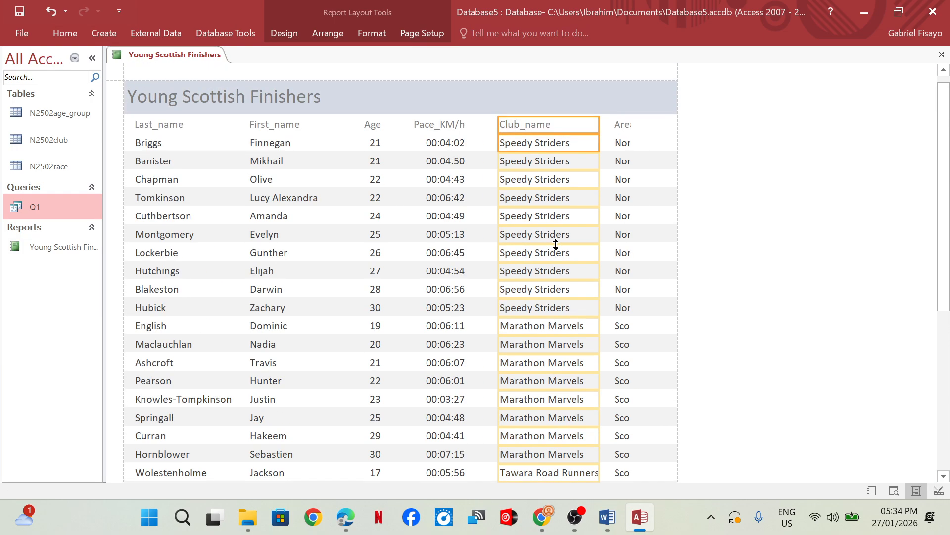
pyautogui.moveTo(598, 124); pyautogui.dragTo(666, 124)
pyautogui.click(621, 128)
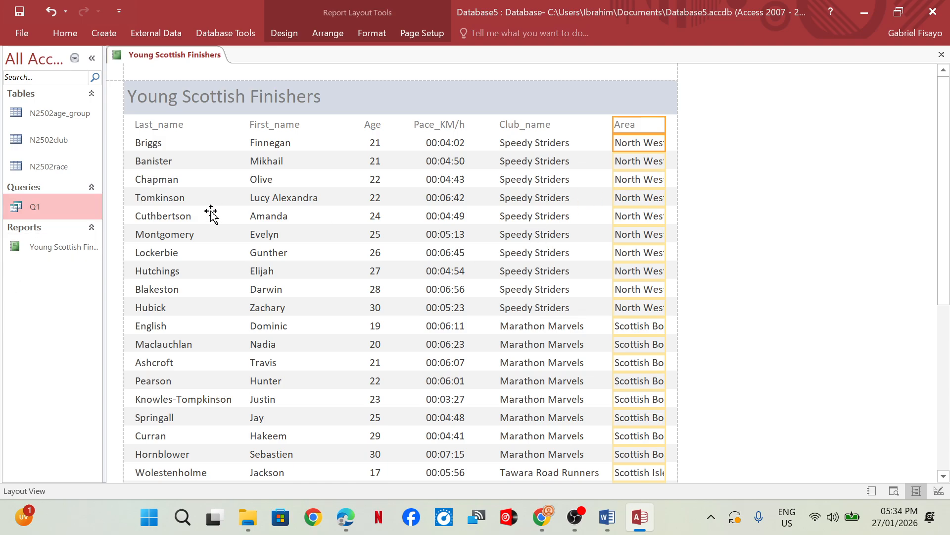
# Step: Move the Last_name heading and data to the page's left edge and trim their width to just fit the longest surname
pyautogui.click(139, 120)
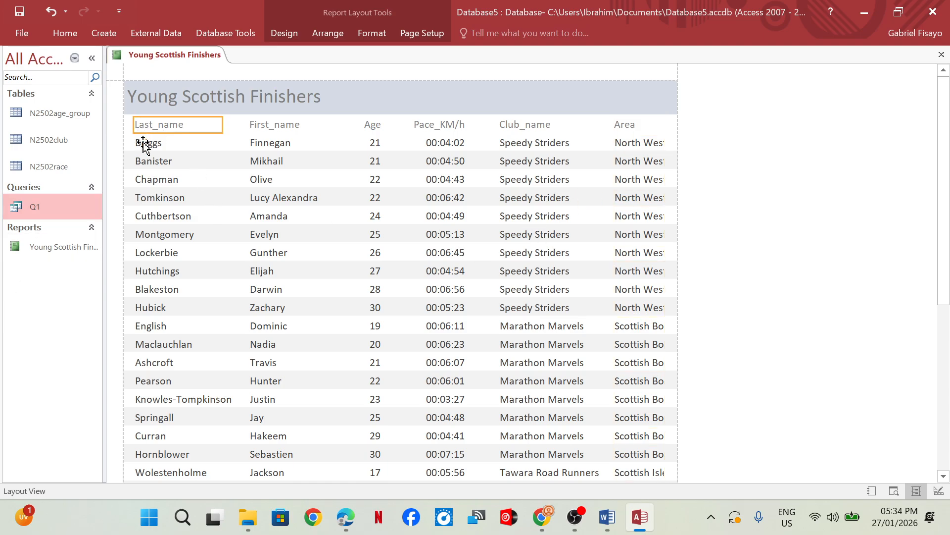
pyautogui.click(144, 143)
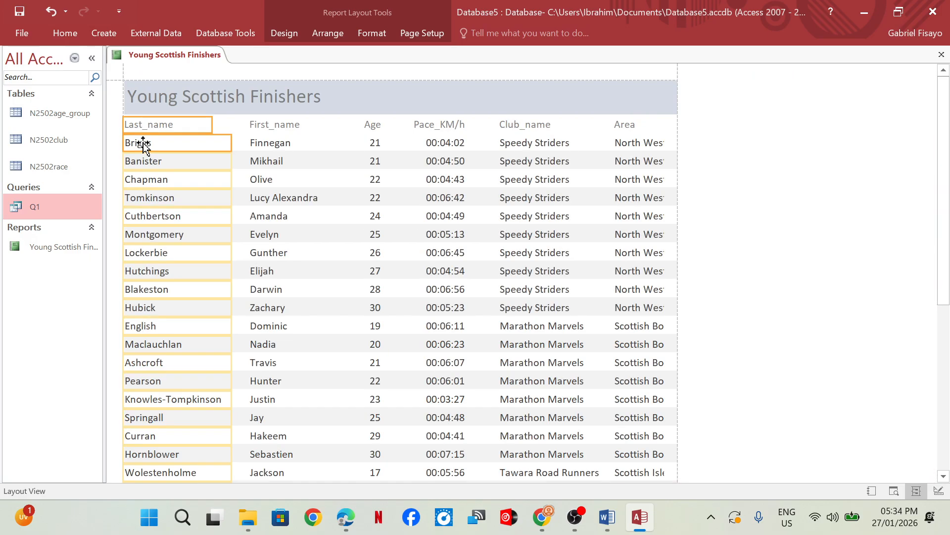
pyautogui.press('Right')
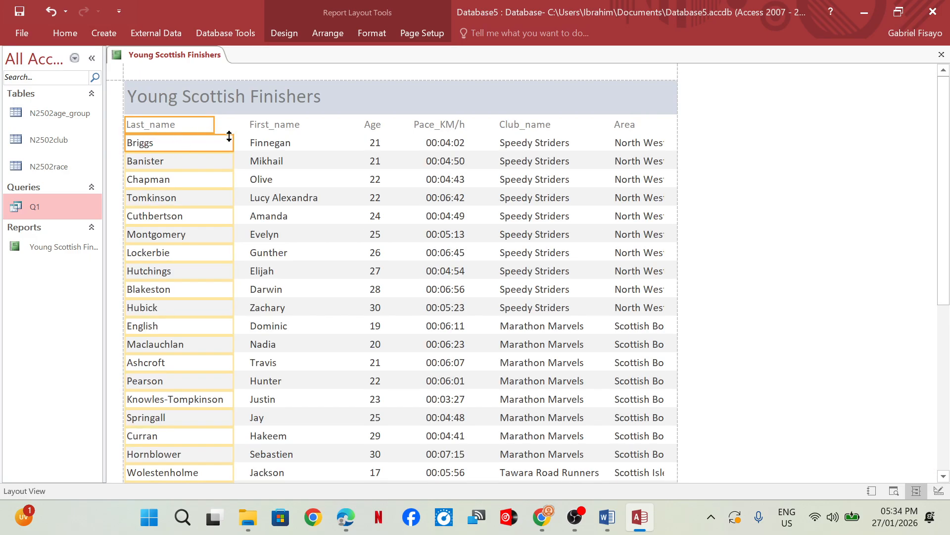
pyautogui.moveTo(232, 140); pyautogui.dragTo(227, 142)
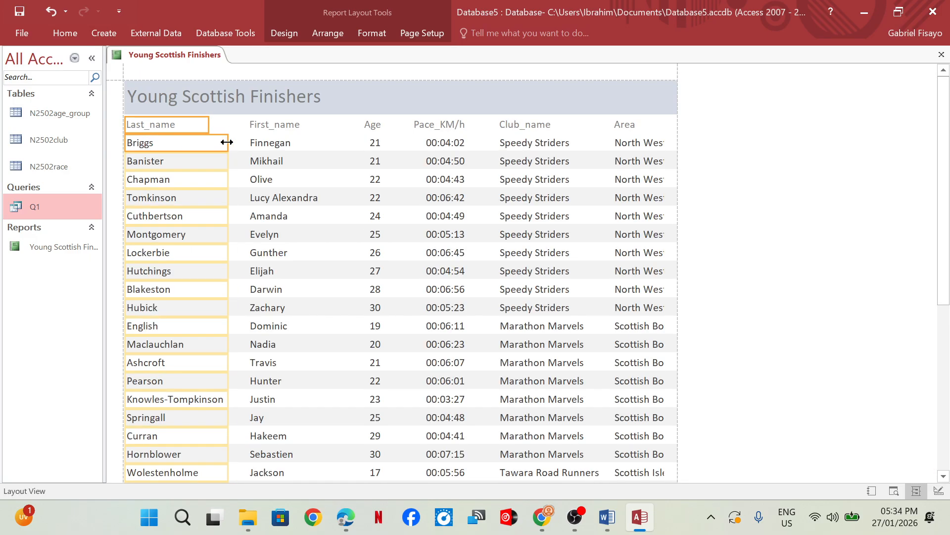
# Step: Shift the First_name heading and data left until they sit right beside the Last_name column, and adjust their width to the longest name
pyautogui.click(255, 128)
pyautogui.keyDown('shift'); pyautogui.click(260, 142); pyautogui.keyUp('shift')
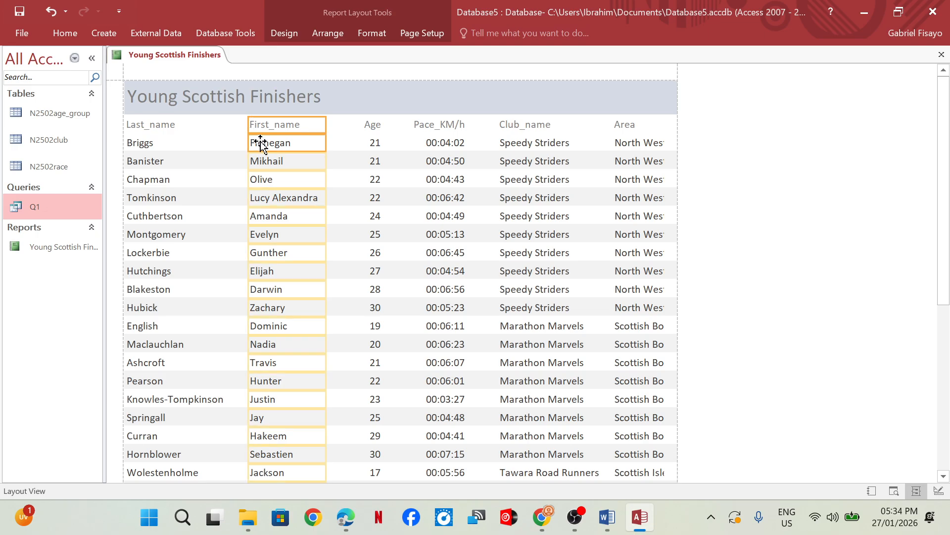
pyautogui.press('Left')
pyautogui.press('Left')
pyautogui.press('Left')
pyautogui.press('Left')
pyautogui.press('Left')
pyautogui.press('Left')
pyautogui.press('Left')
pyautogui.press('Left')
pyautogui.press('Left')
pyautogui.press('Left')
pyautogui.press('Left')
pyautogui.press('Left')
pyautogui.press('Left')
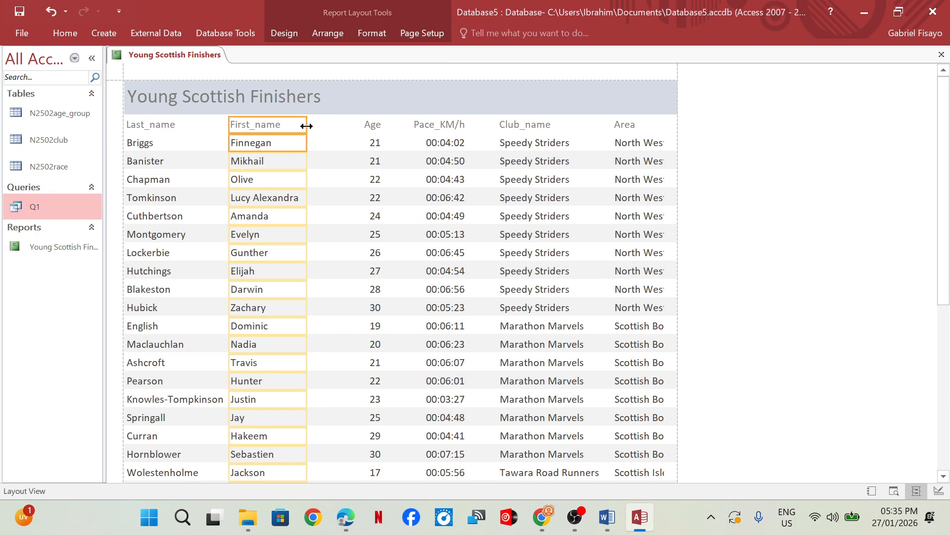
pyautogui.moveTo(304, 124); pyautogui.dragTo(308, 130)
# Step: Move the Age heading and data left so they sit close to the First_name column
pyautogui.click(370, 128)
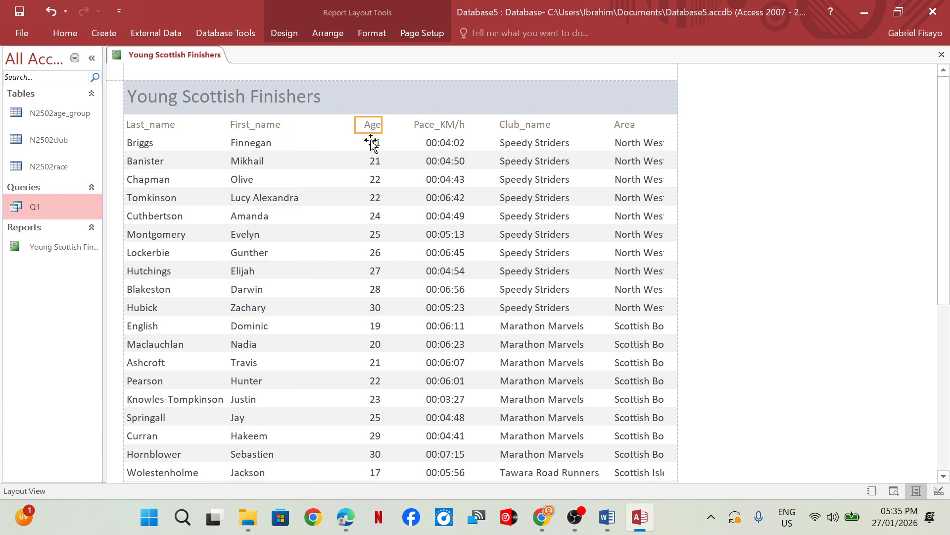
pyautogui.keyDown('shift'); pyautogui.click(371, 142); pyautogui.keyUp('shift')
pyautogui.moveTo(372, 143); pyautogui.dragTo(366, 138)
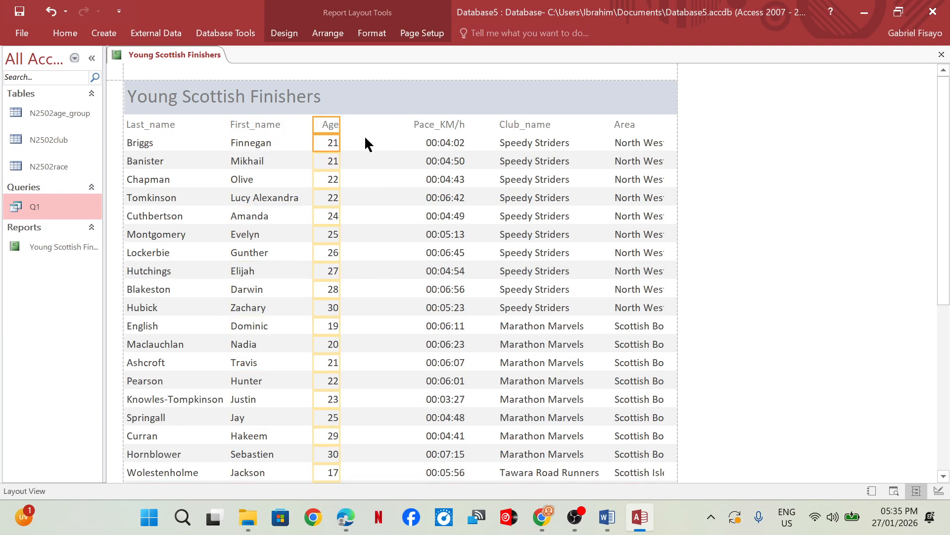
# Step: Move the Pace_KM/h heading and data left towards the Age column, freeing space before Club_name
pyautogui.click(419, 124)
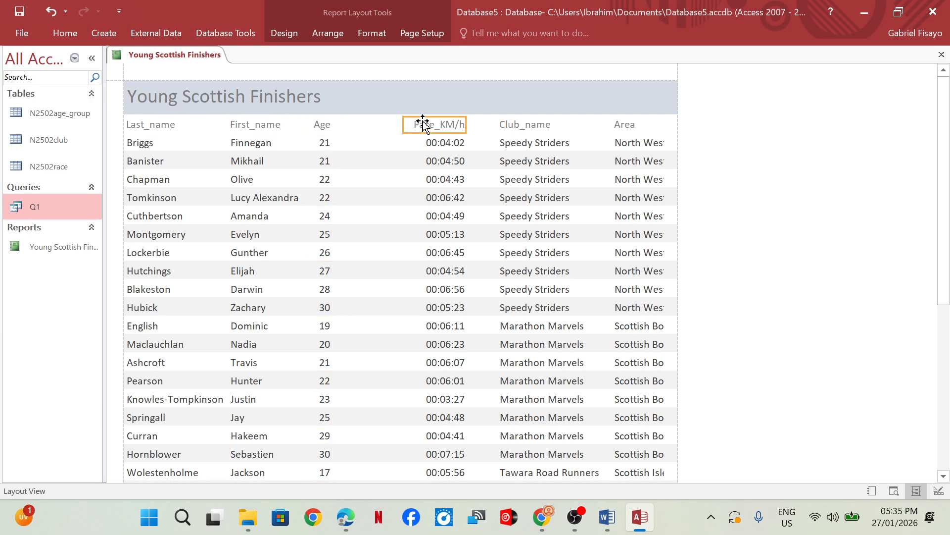
pyautogui.keyDown('shift'); pyautogui.click(435, 143); pyautogui.keyUp('shift')
pyautogui.press('Left')
pyautogui.press('Left')
pyautogui.press('Left')
pyautogui.press('Left')
pyautogui.press('Left')
pyautogui.press('Left')
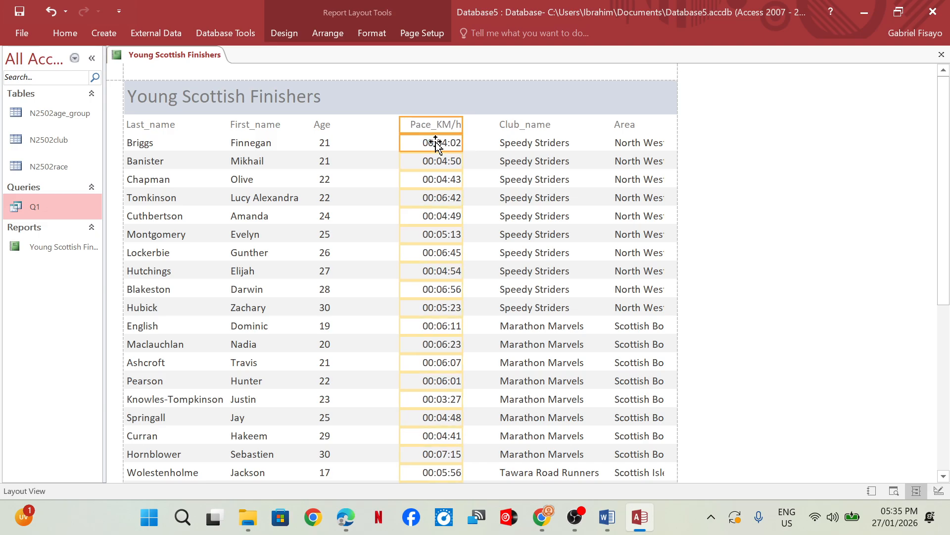
pyautogui.press('Left')
pyautogui.press('Left')
pyautogui.press('Left')
pyautogui.press('Left')
pyautogui.press('Left')
pyautogui.press('Left')
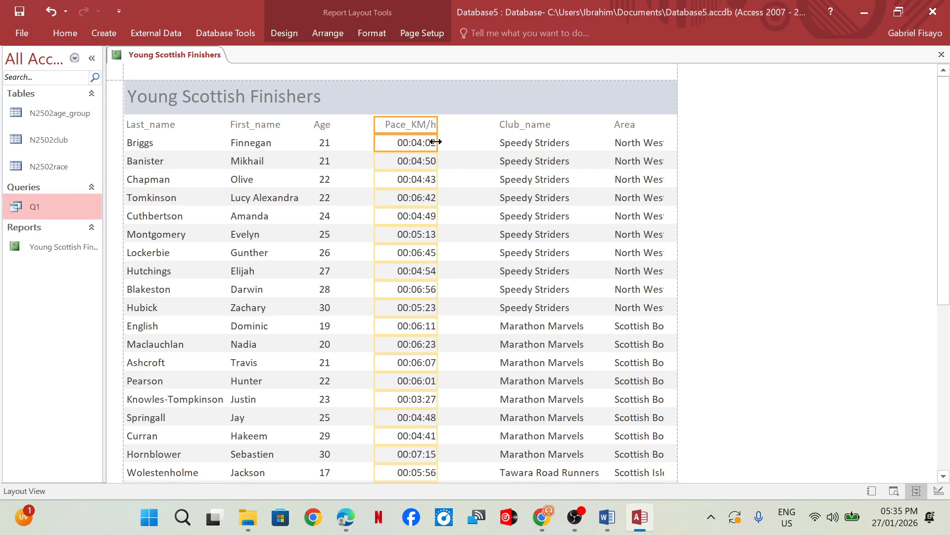
# Step: Move the Club_name heading and data left until they sit right beside the Pace_KM/h column
pyautogui.click(517, 128)
pyautogui.keyDown('shift'); pyautogui.click(527, 144); pyautogui.keyUp('shift')
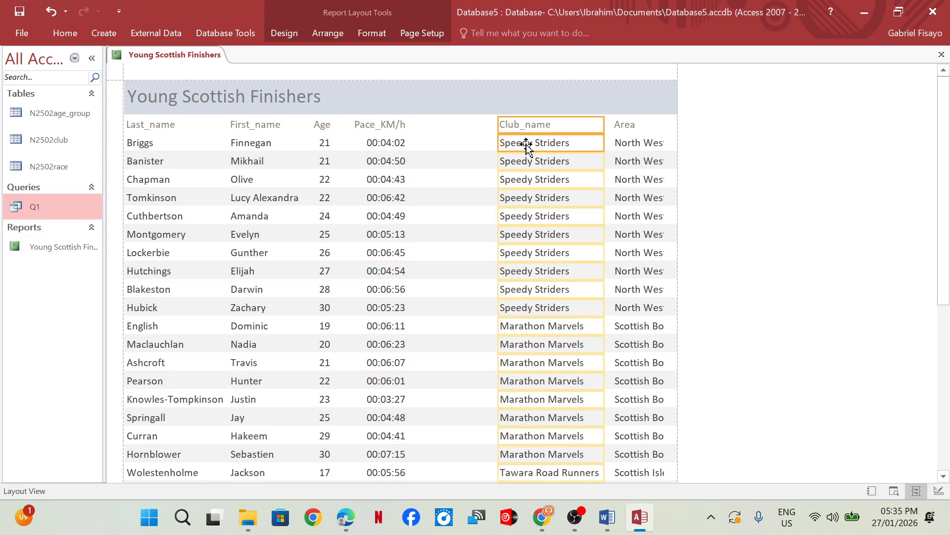
pyautogui.press('Left')
pyautogui.press('Left')
pyautogui.press('Left')
pyautogui.press('Left')
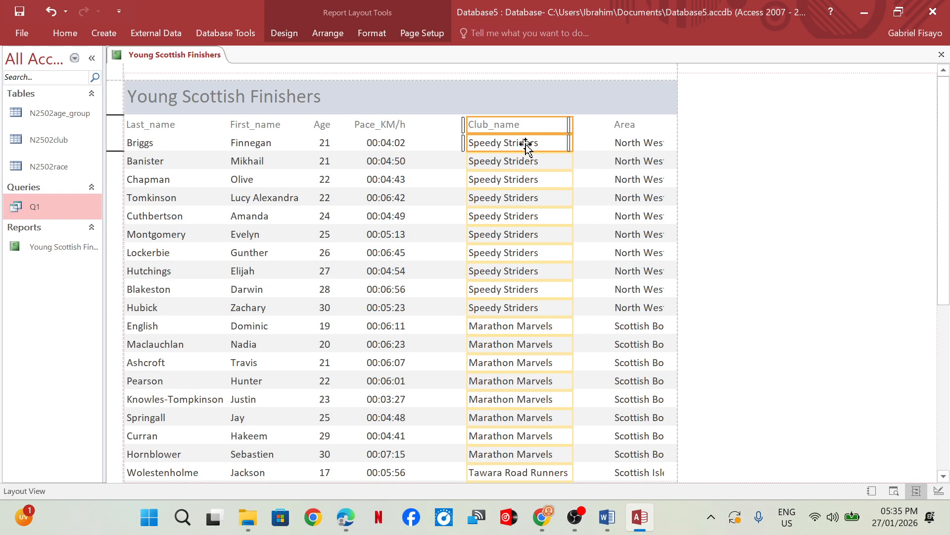
pyautogui.press('Left')
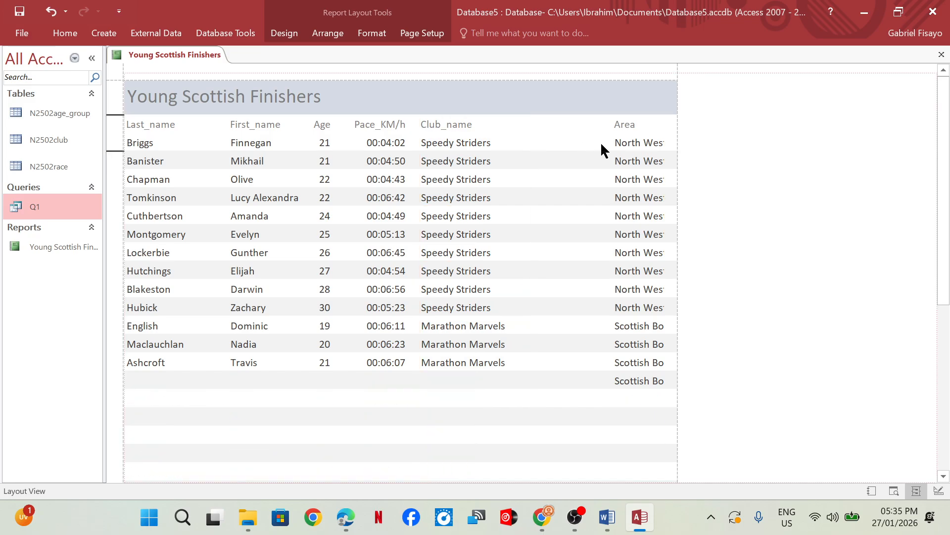
# Step: Move the Area heading and data left towards the Club_name column and widen them to show the longest area name in full
pyautogui.click(619, 124)
pyautogui.keyDown('shift'); pyautogui.click(617, 145); pyautogui.keyUp('shift')
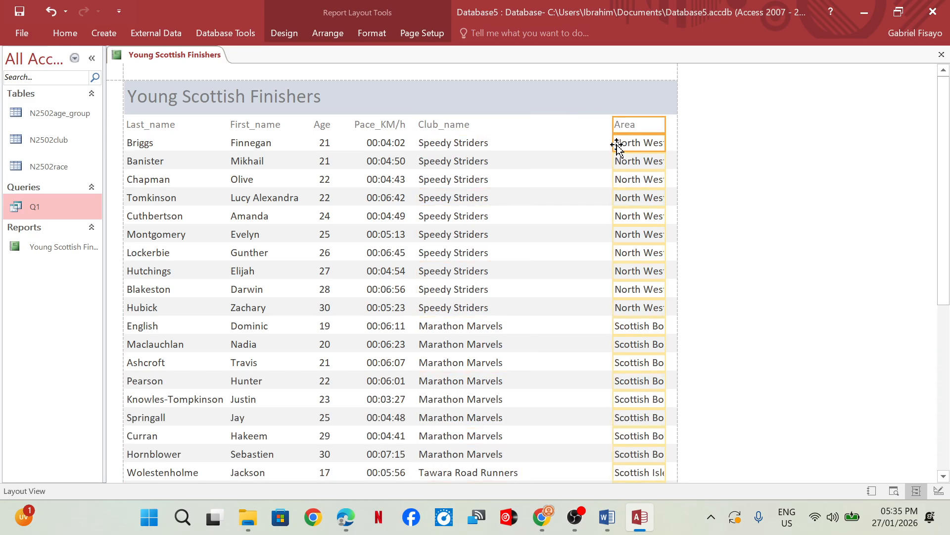
pyautogui.press('Left')
pyautogui.press('Left')
pyautogui.press('Left')
pyautogui.press('Left')
pyautogui.press('Left')
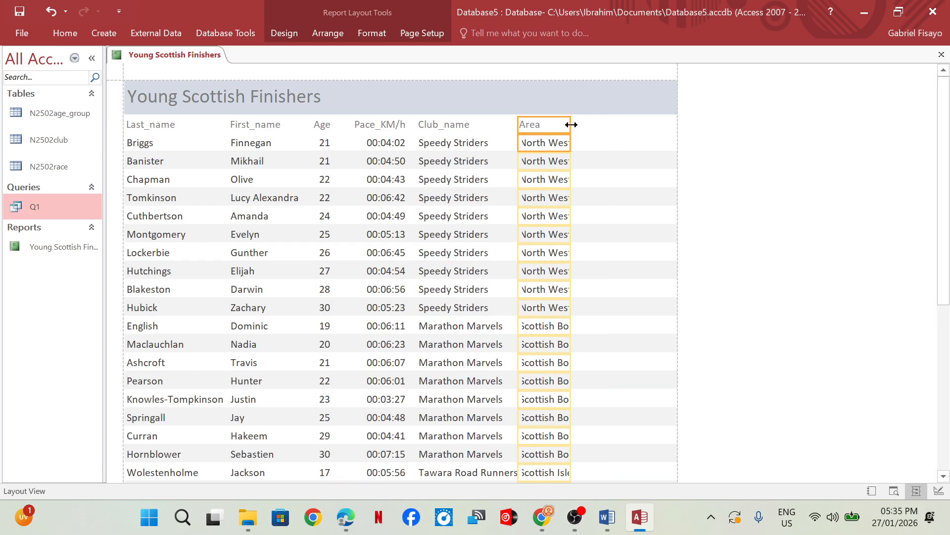
pyautogui.moveTo(572, 125); pyautogui.dragTo(627, 126)
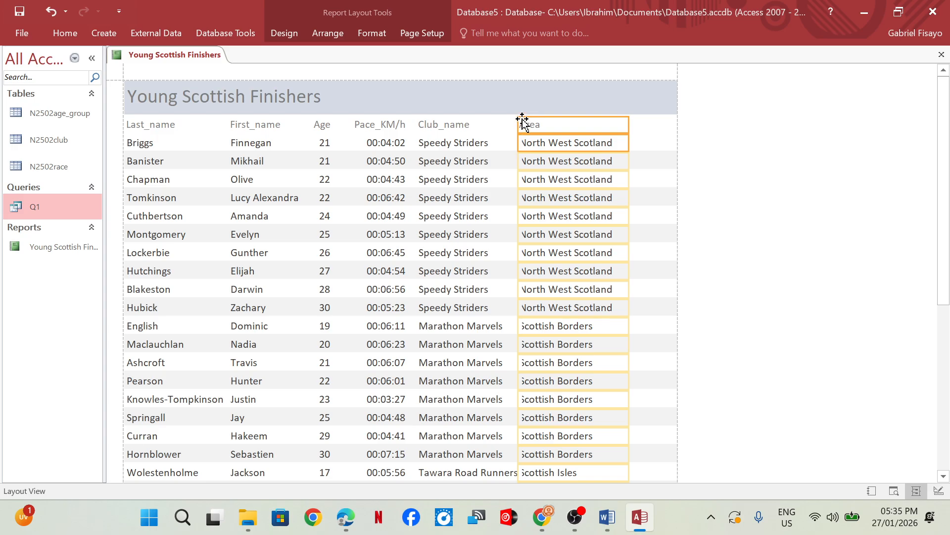
# Step: Extend the Area column slightly at its left edge and nudge it right until it clears the Club_name data
pyautogui.moveTo(519, 125); pyautogui.dragTo(513, 126)
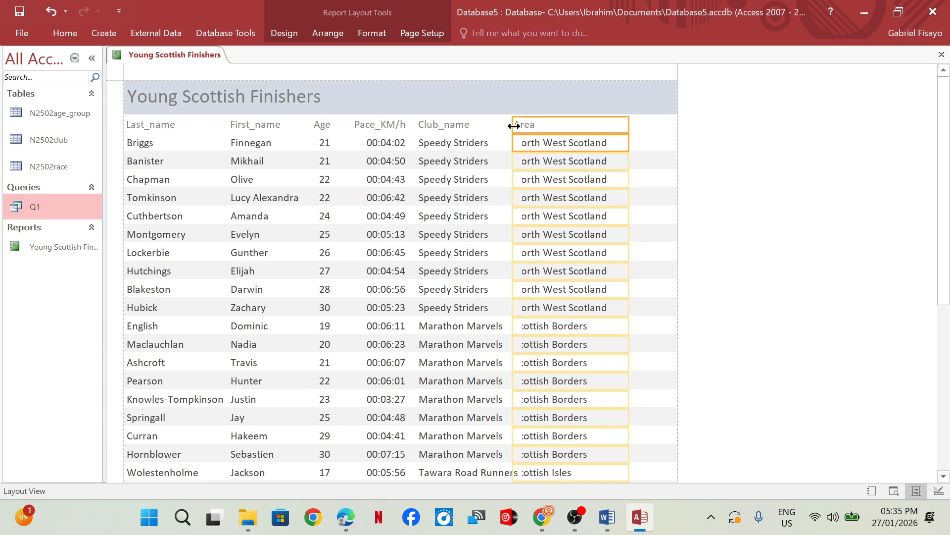
pyautogui.click(456, 181)
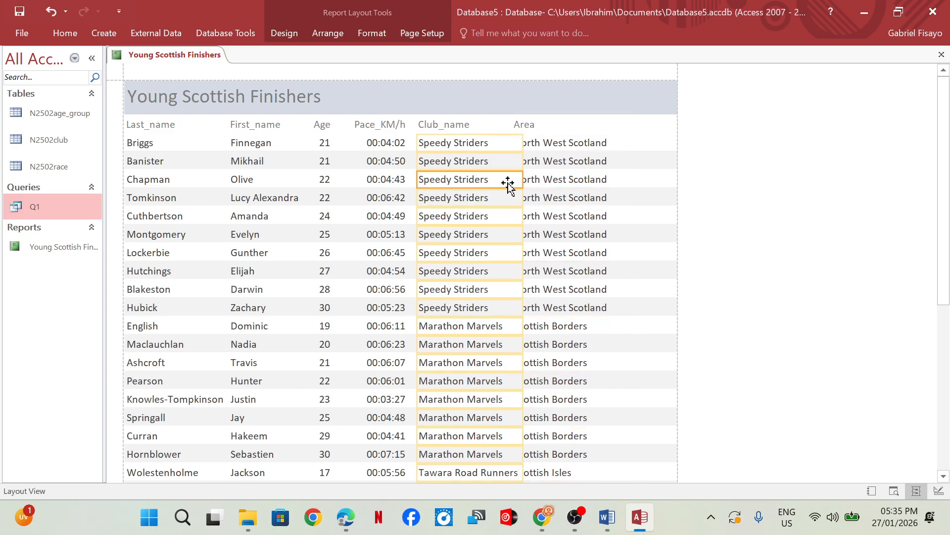
pyautogui.click(551, 196)
pyautogui.click(526, 127)
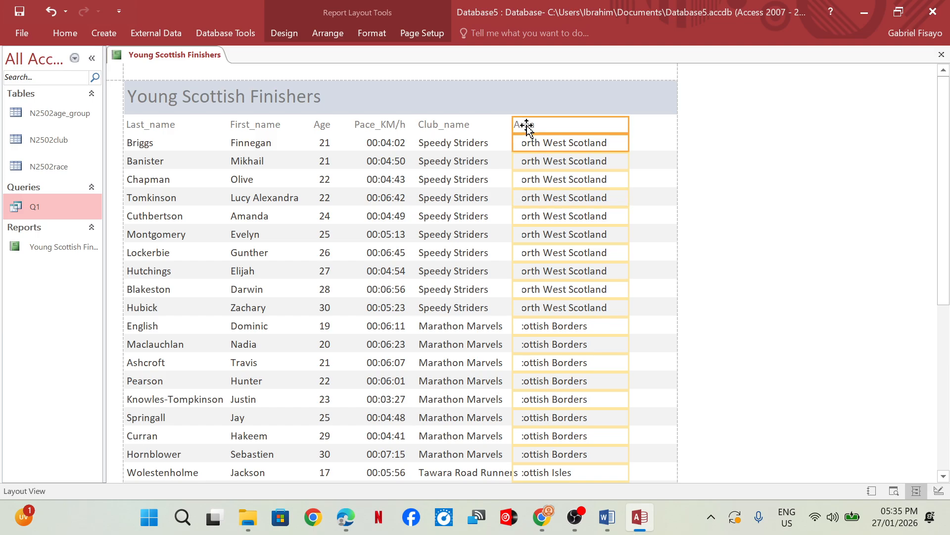
pyautogui.press('Right')
pyautogui.press('Right')
pyautogui.press('Right')
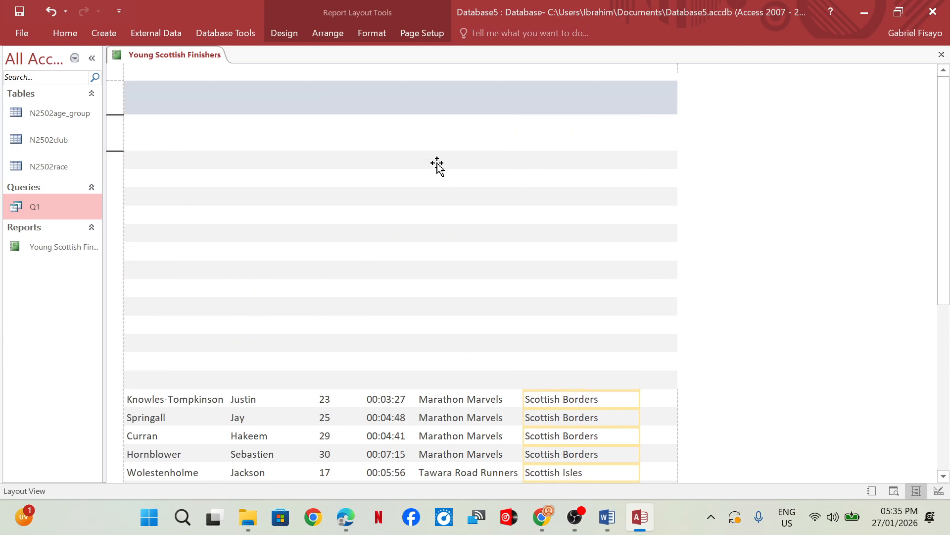
pyautogui.scroll(-6, 495, 203)
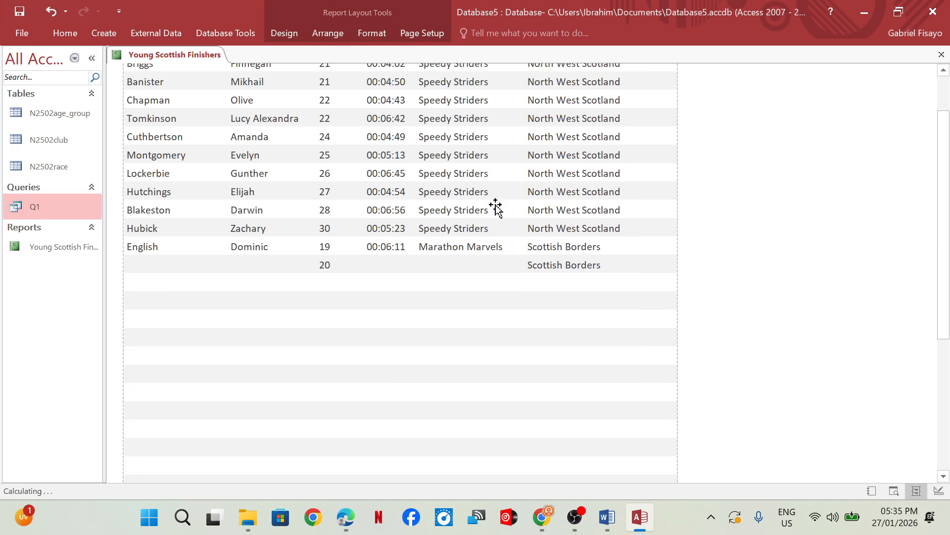
pyautogui.scroll(6, 496, 203)
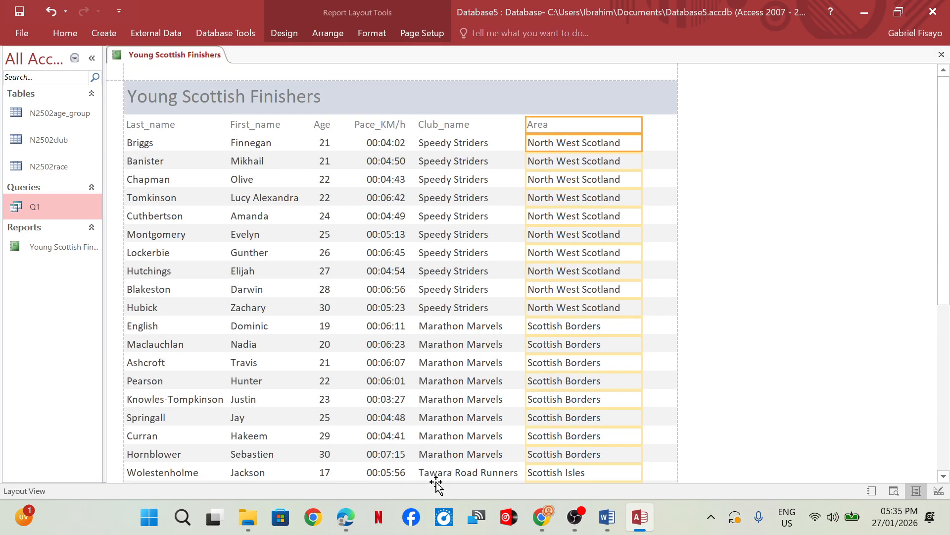
# Step: Switch to the exam paper PDF in Edge, read the report requirements in question 22, and return to Access
pyautogui.moveTo(342, 497)
pyautogui.click(327, 425)
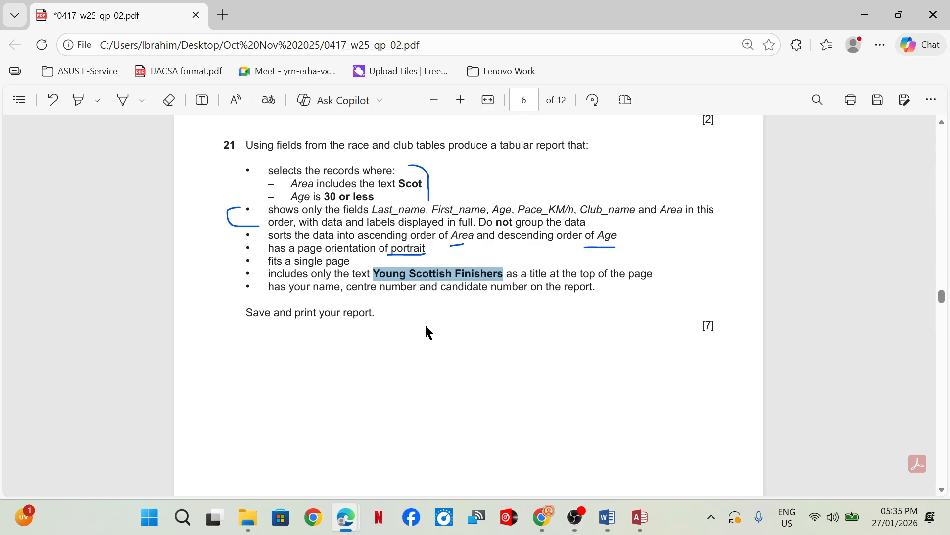
pyautogui.scroll(-10, 413, 292)
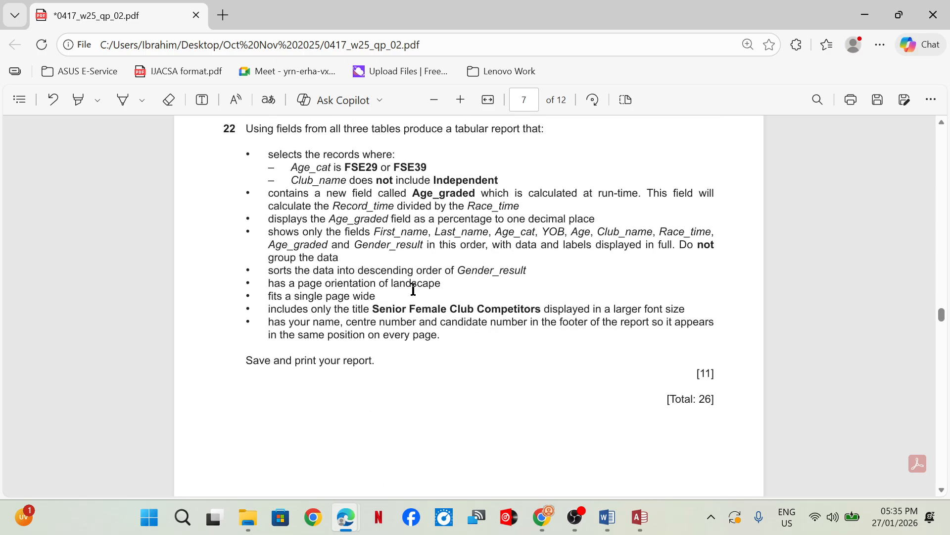
pyautogui.scroll(2, 413, 290)
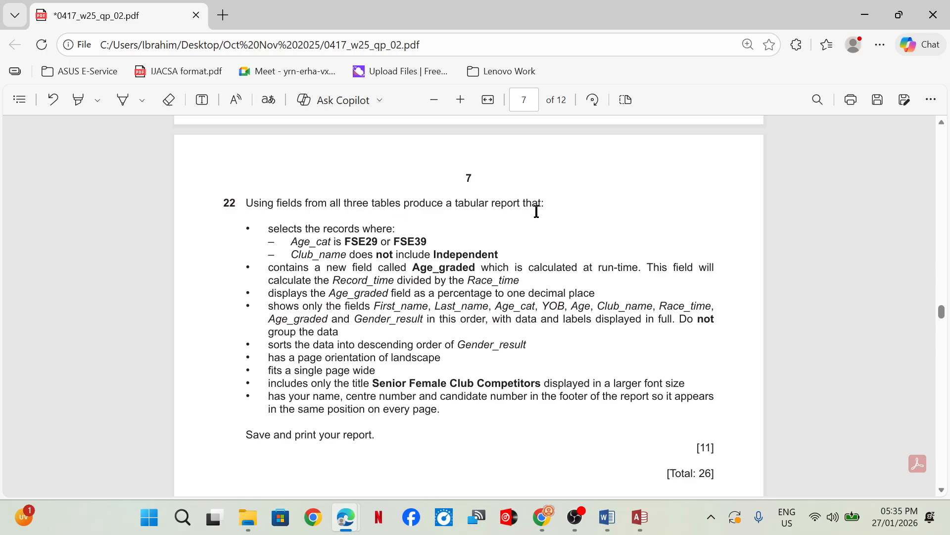
pyautogui.click(651, 471)
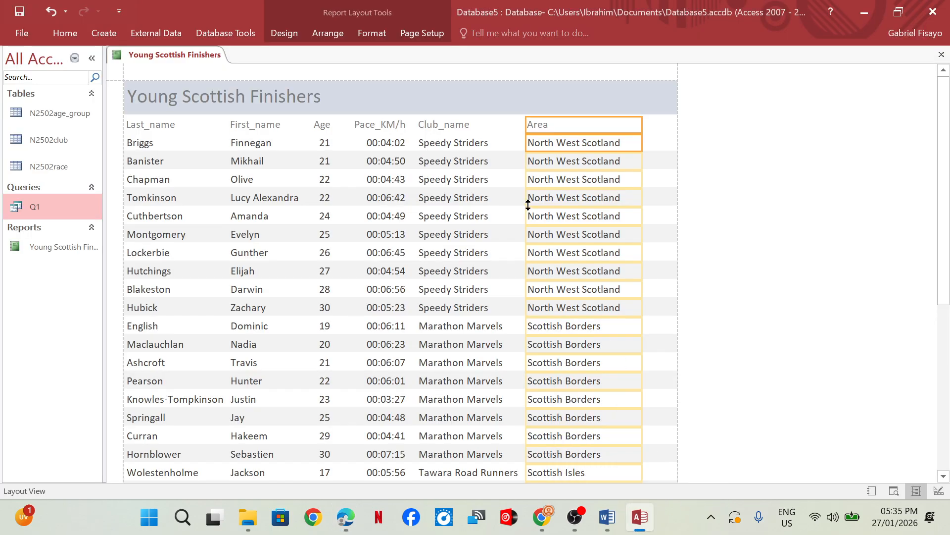
# Step: Close the Young Scottish Finishers report and save its design changes
pyautogui.rightClick(171, 53)
pyautogui.click(207, 87)
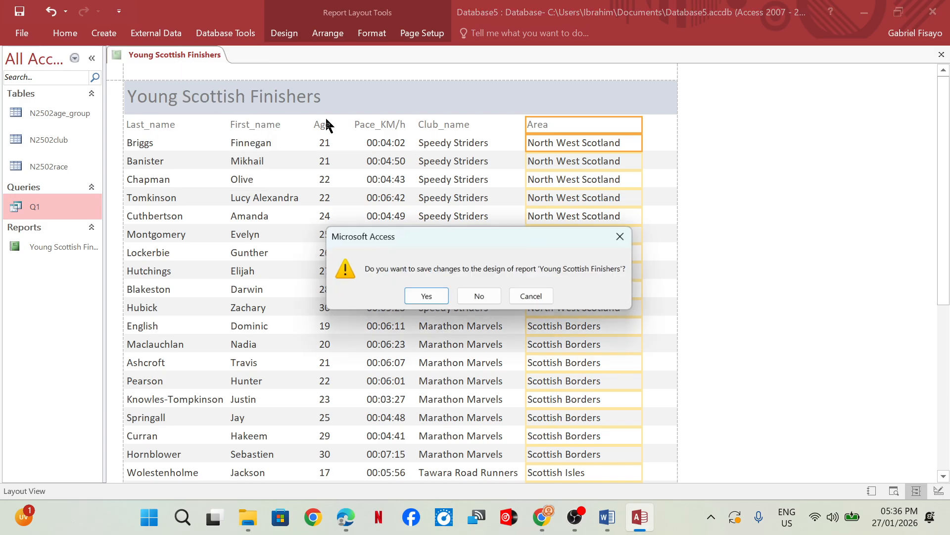
pyautogui.click(428, 296)
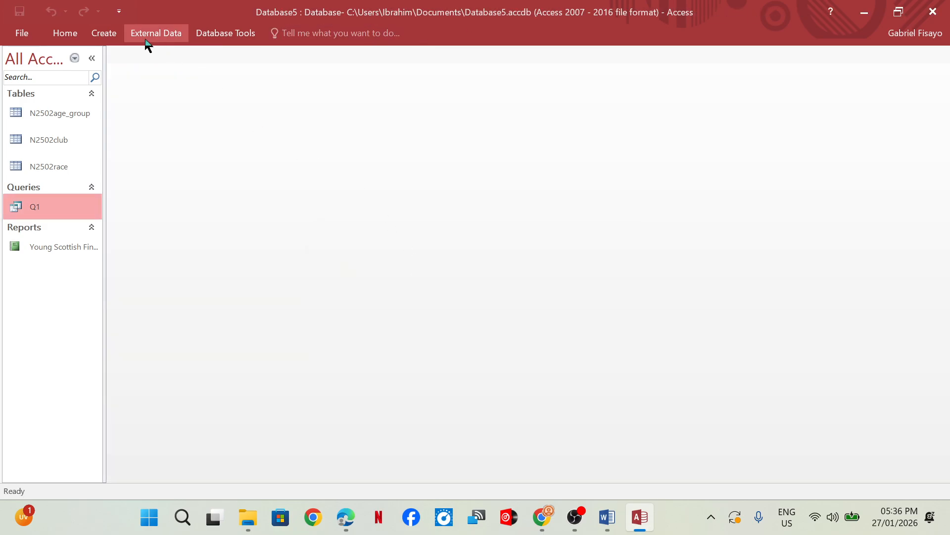
# Step: In the exam paper PDF in Edge, mark question 22's required-fields bullet with the pen, then return to Access
pyautogui.moveTo(346, 517)
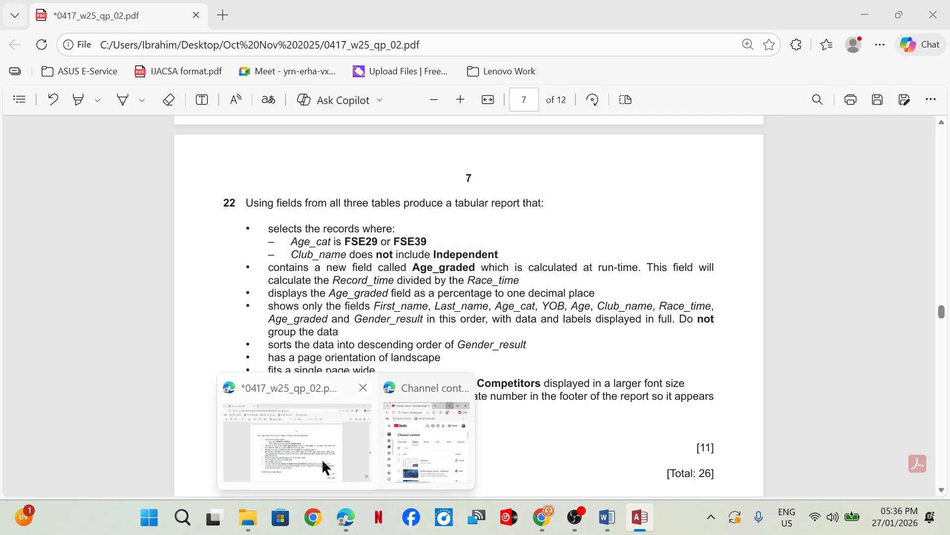
pyautogui.click(324, 468)
pyautogui.click(123, 99)
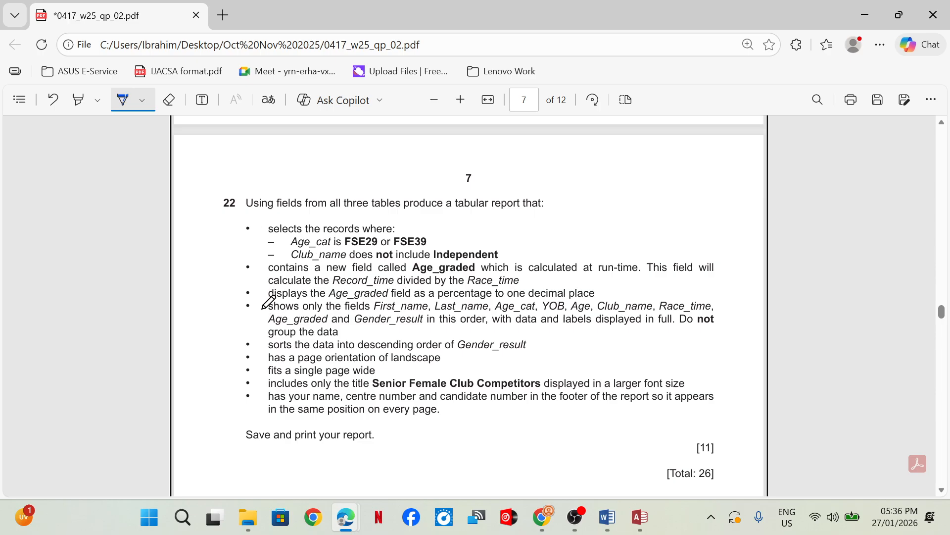
pyautogui.moveTo(262, 309)
pyautogui.mouseDown()
pyautogui.moveTo(251, 319)
pyautogui.moveTo(264, 330)
pyautogui.mouseUp()
pyautogui.click(639, 515)
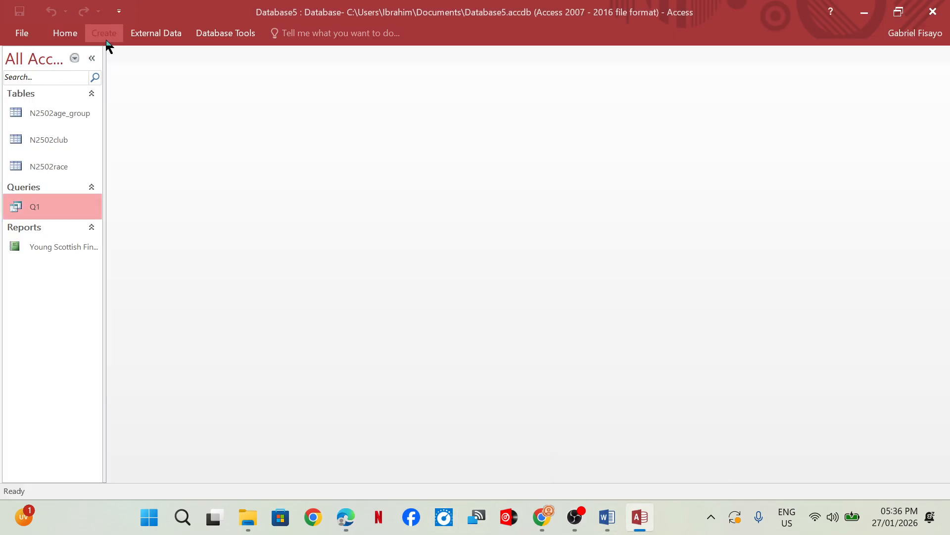
# Step: Start a new query with the Simple Query Wizard
pyautogui.click(104, 32)
pyautogui.click(180, 85)
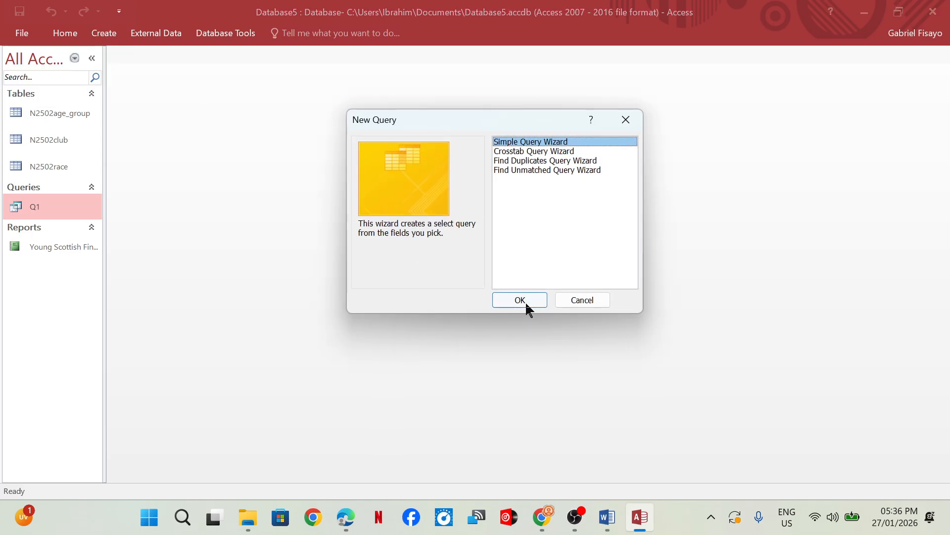
pyautogui.click(527, 304)
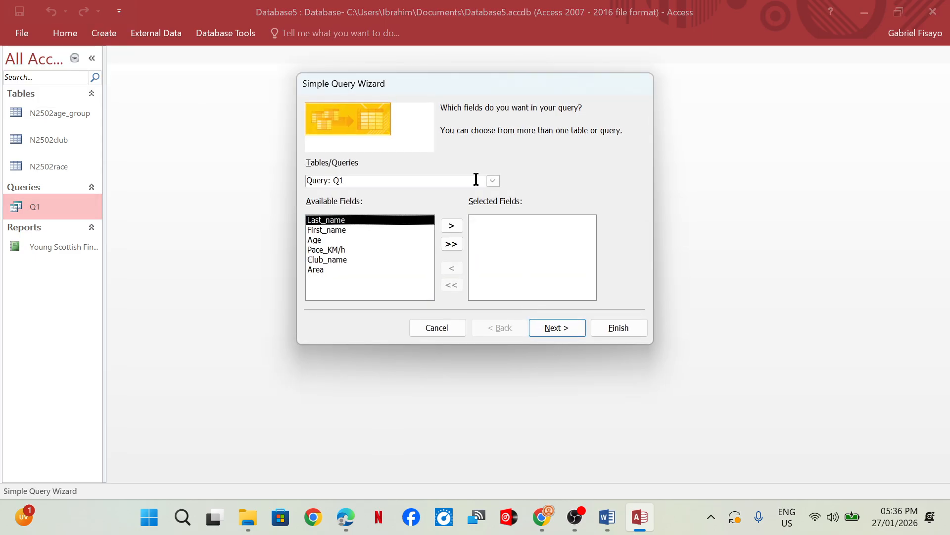
pyautogui.moveTo(346, 517)
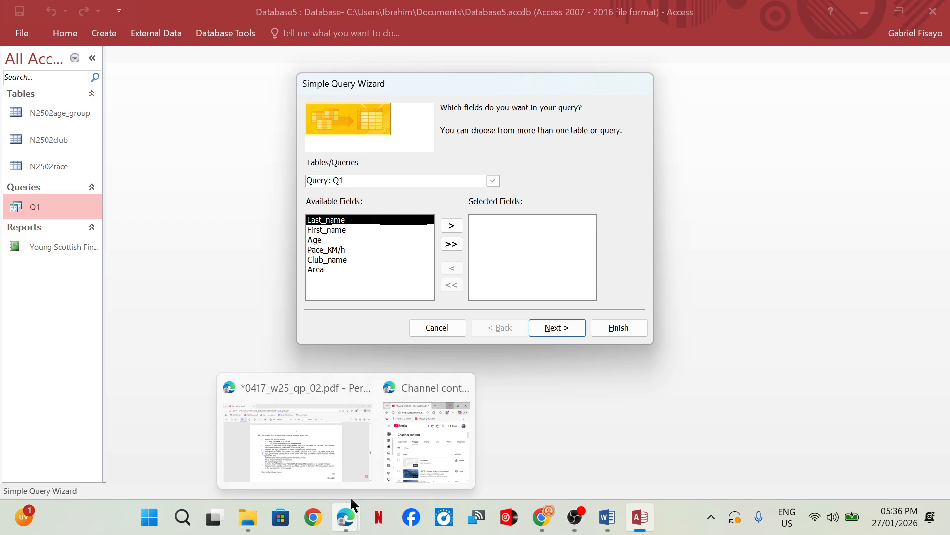
pyautogui.moveTo(336, 476)
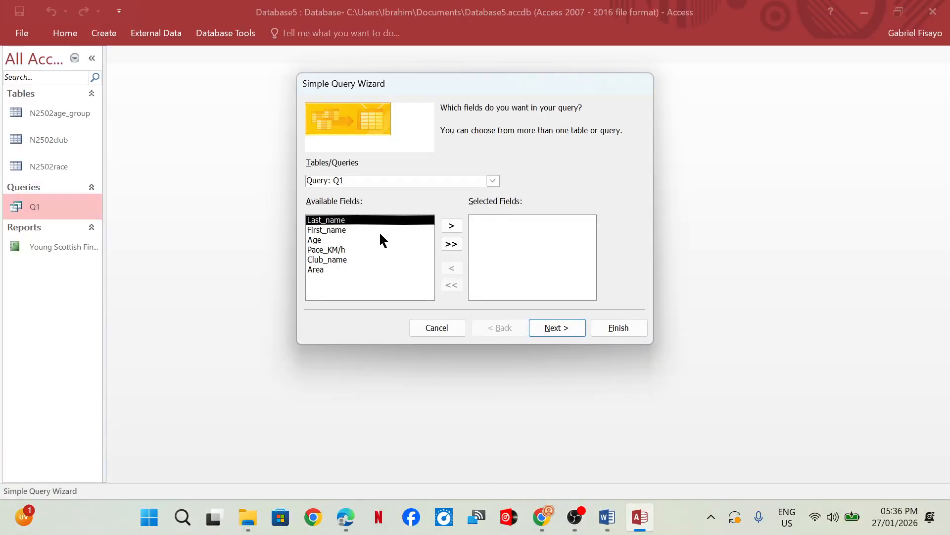
# Step: Add the First_name, Last_name and Age_cat fields from the N2502race table to the query, in that order
pyautogui.click(494, 181)
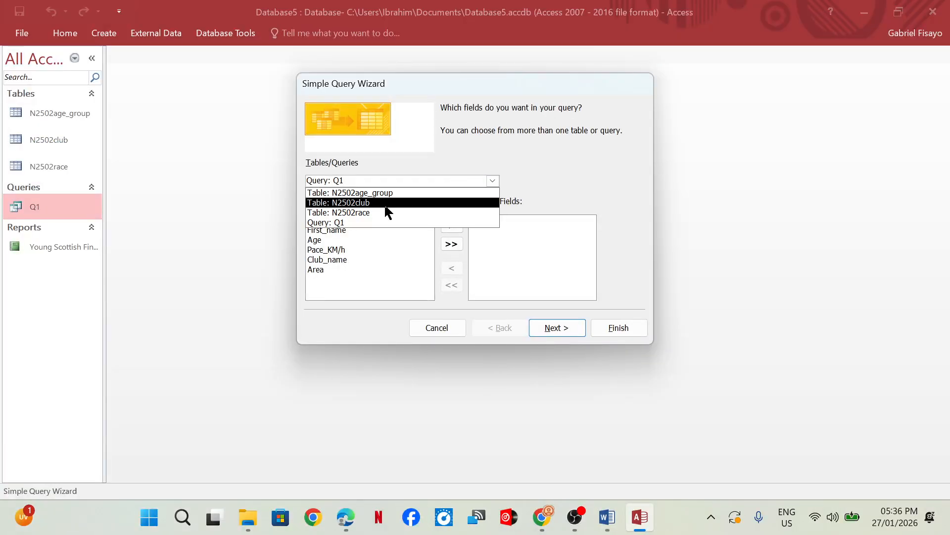
pyautogui.click(386, 205)
pyautogui.click(483, 181)
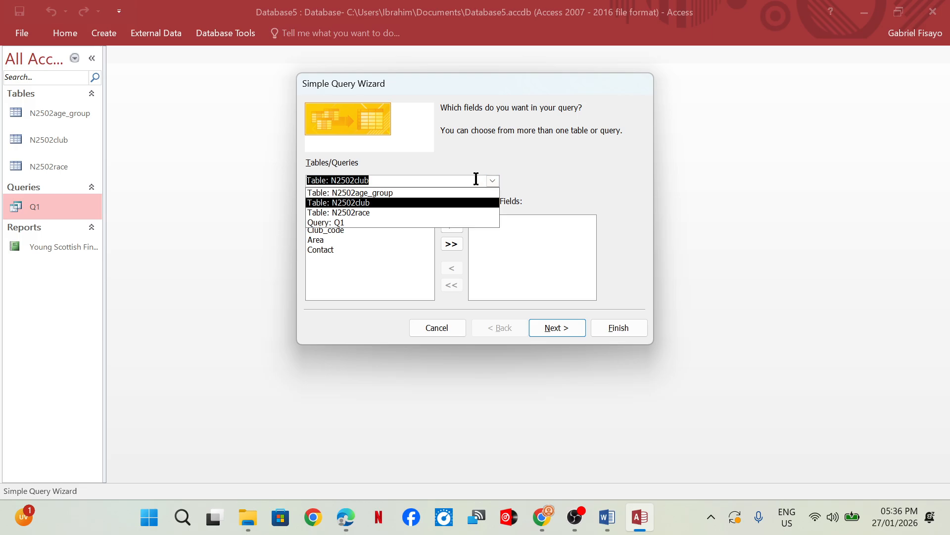
pyautogui.click(372, 214)
pyautogui.click(375, 241)
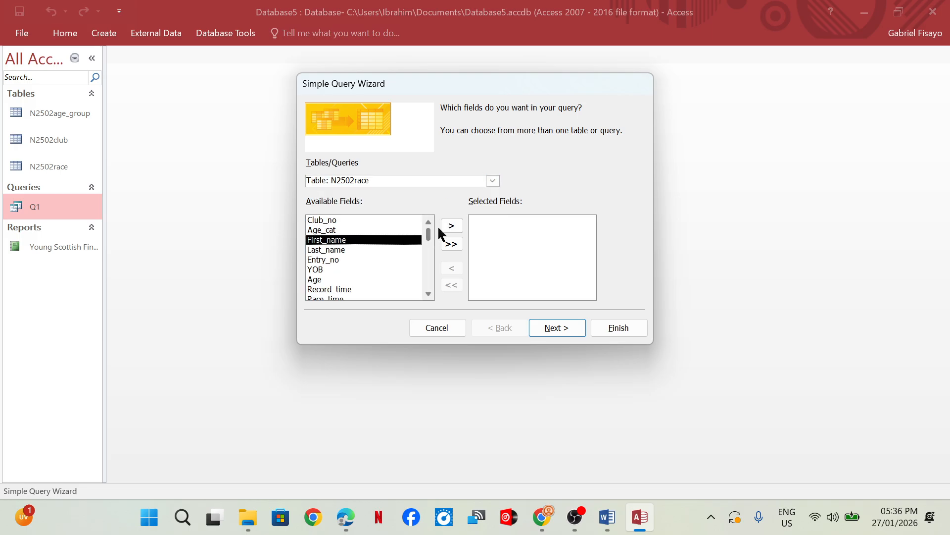
pyautogui.click(451, 225)
pyautogui.click(451, 226)
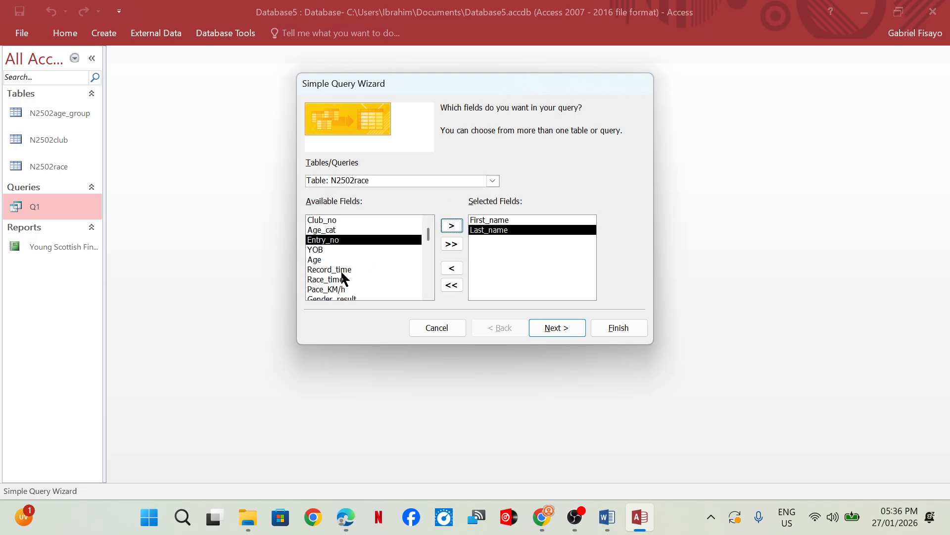
pyautogui.scroll(-1, 342, 272)
pyautogui.scroll(1, 342, 273)
pyautogui.click(340, 229)
pyautogui.click(451, 225)
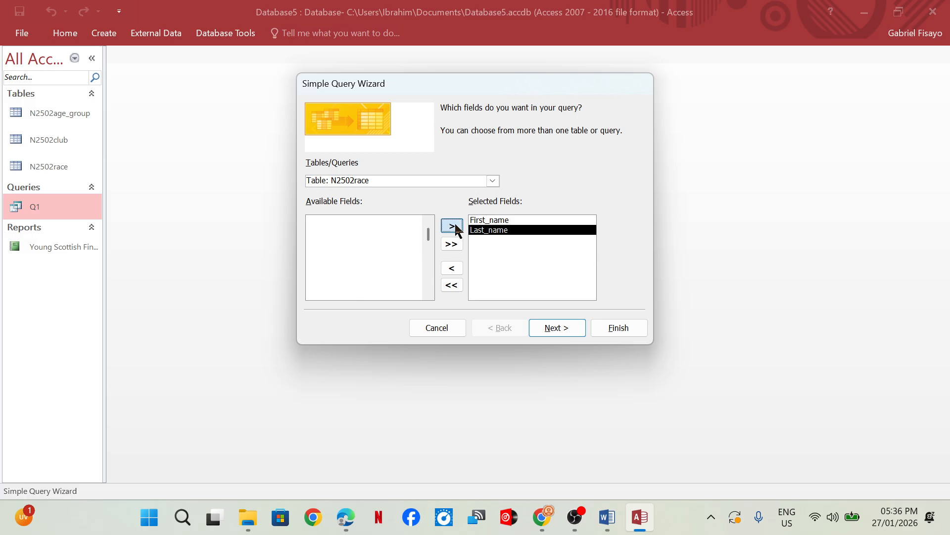
# Step: Check the fields offered by the N2502club and N2502age_group tables, then add YOB and Age from N2502race to the query
pyautogui.moveTo(290, 462)
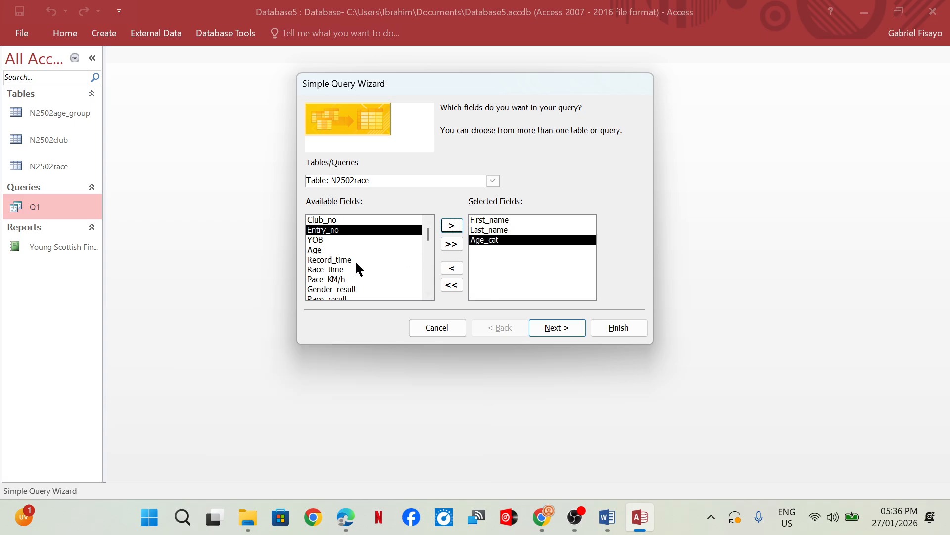
pyautogui.scroll(-1, 341, 278)
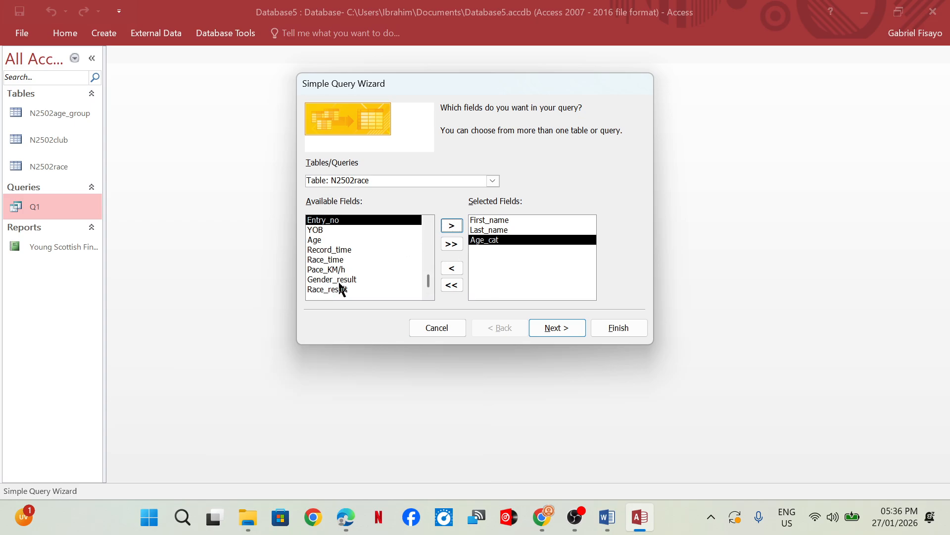
pyautogui.click(493, 182)
pyautogui.click(372, 203)
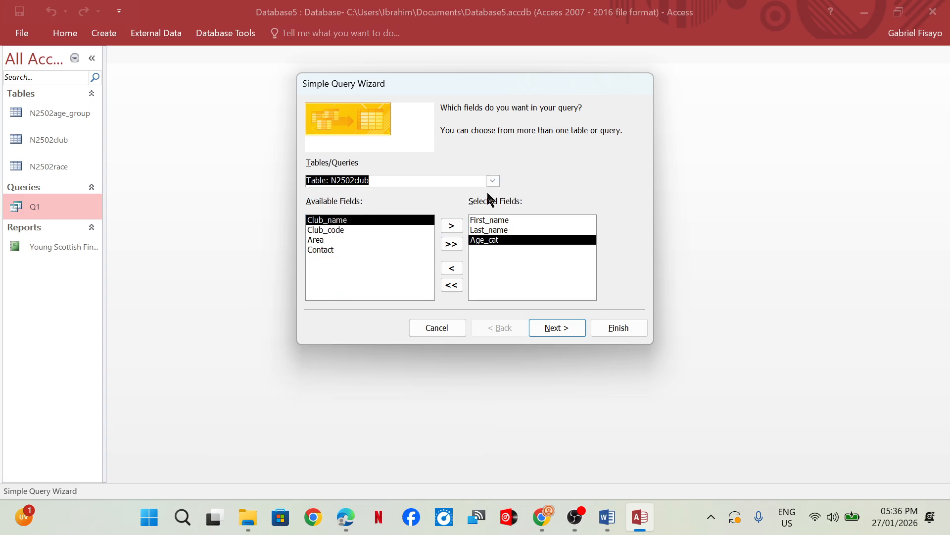
pyautogui.click(490, 180)
pyautogui.click(416, 191)
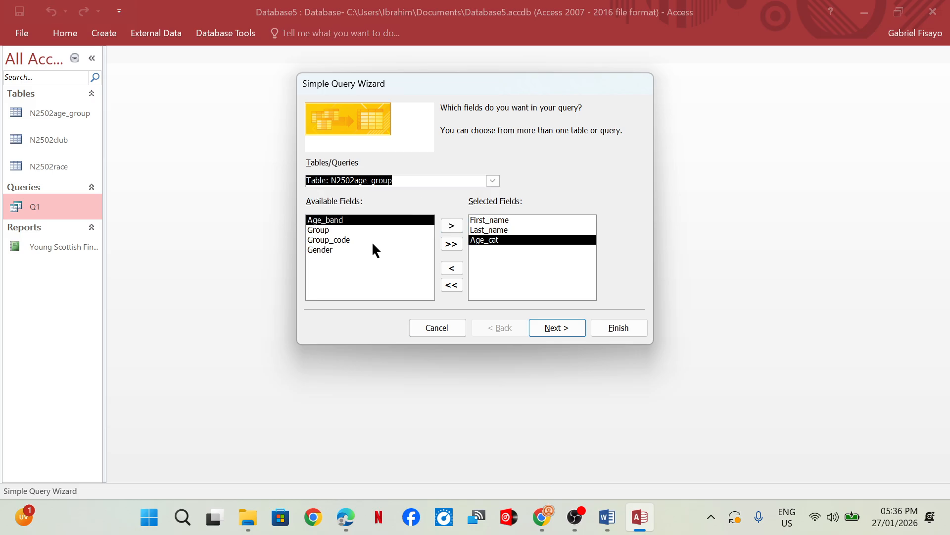
pyautogui.click(492, 181)
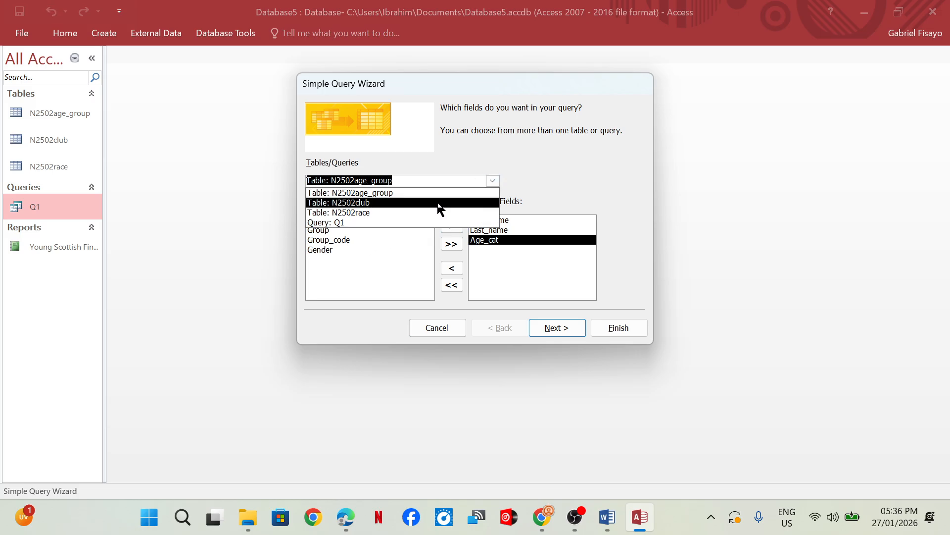
pyautogui.click(392, 213)
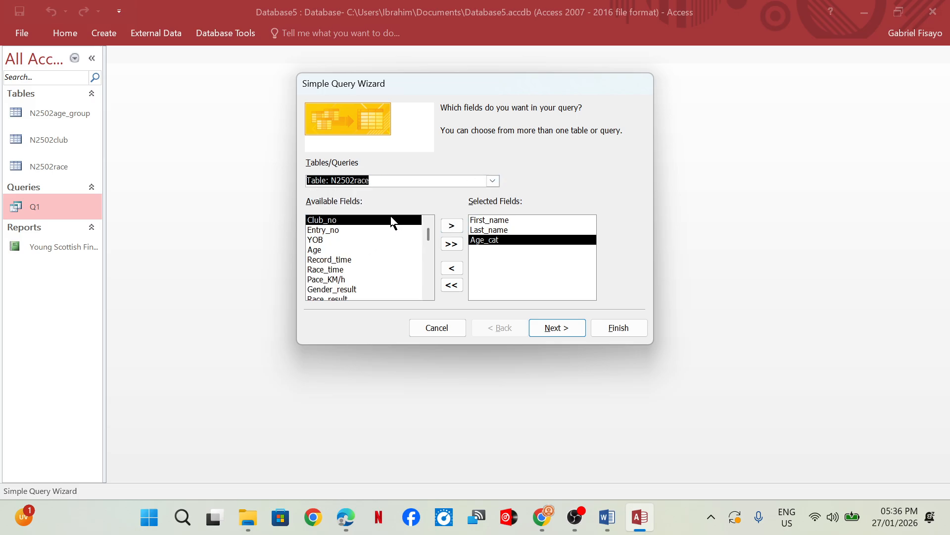
pyautogui.click(337, 240)
pyautogui.click(455, 224)
pyautogui.click(455, 224)
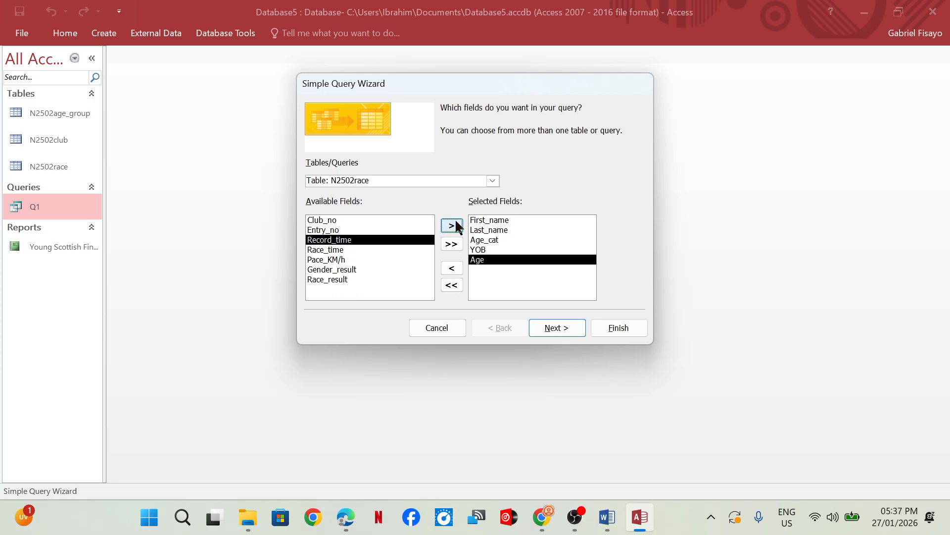
# Step: Add Club_name from the N2502club table, followed by Race_time from the N2502race table, to the query's selected fields
pyautogui.moveTo(322, 460)
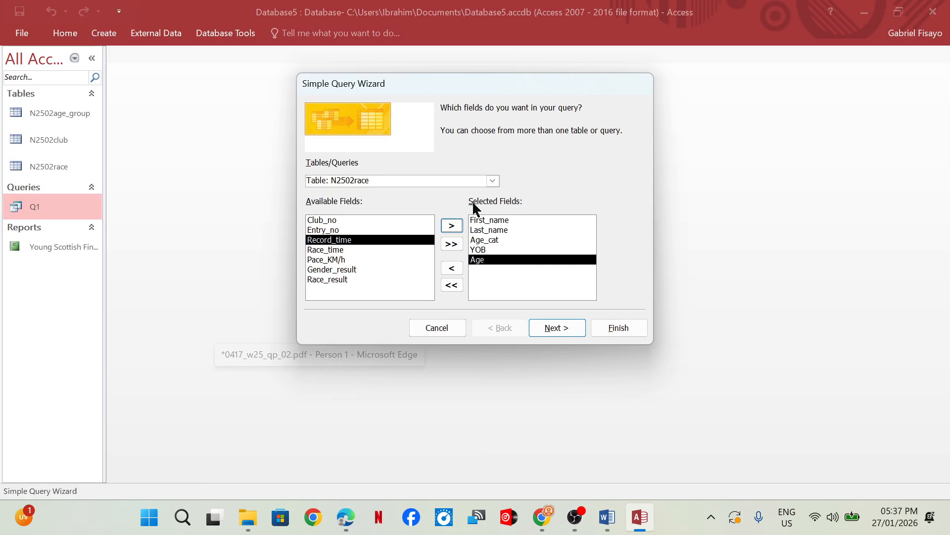
pyautogui.click(492, 181)
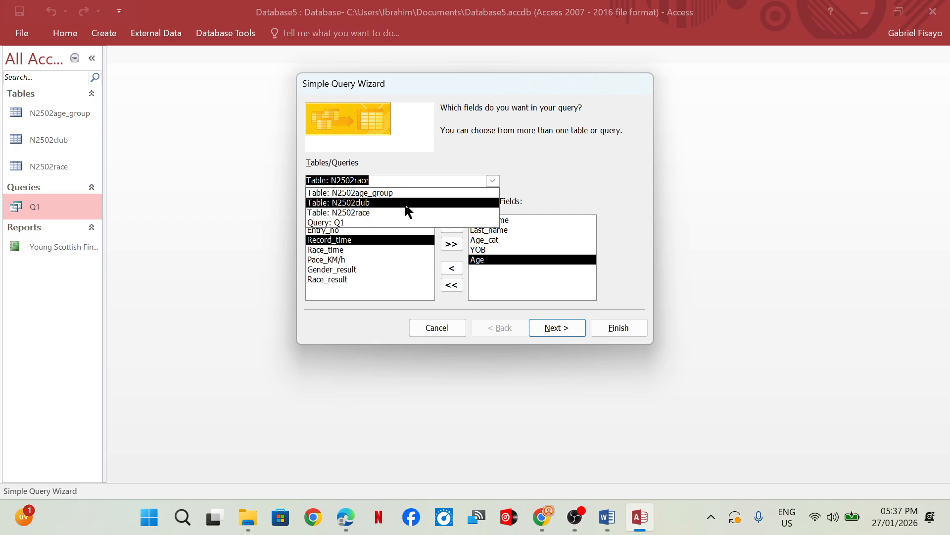
pyautogui.click(426, 202)
pyautogui.click(451, 225)
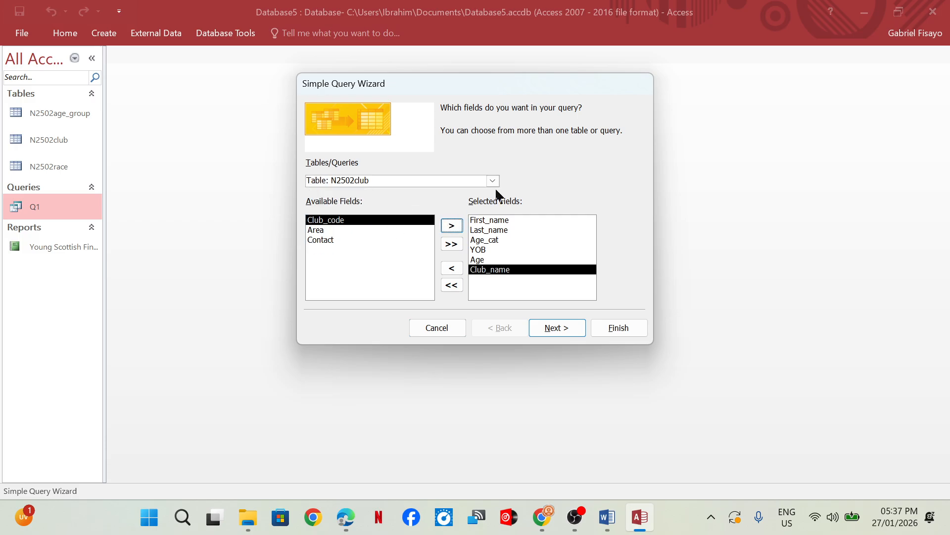
pyautogui.click(493, 180)
pyautogui.click(393, 213)
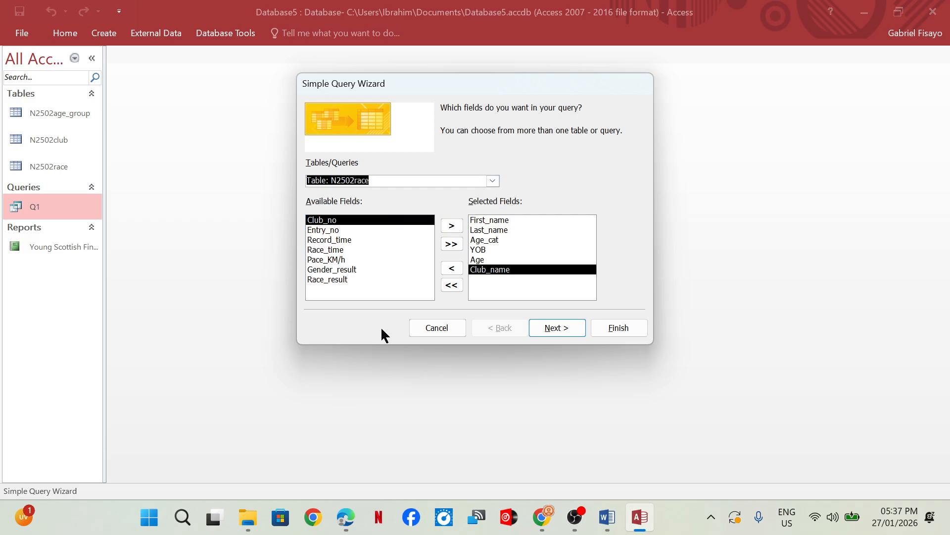
pyautogui.click(351, 248)
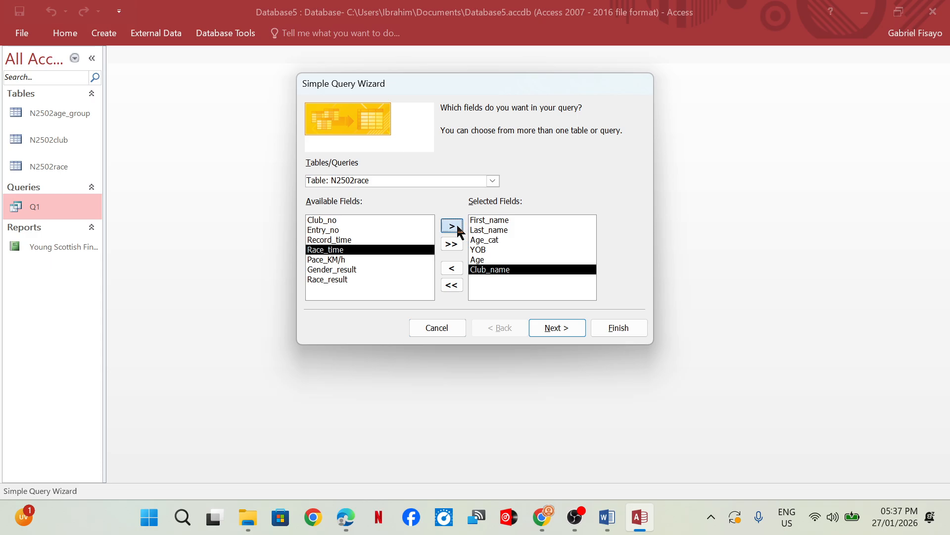
pyautogui.click(451, 225)
# Step: Look through the remaining fields of N2502age_group, N2502club and N2502race for Age_graded
pyautogui.moveTo(348, 517)
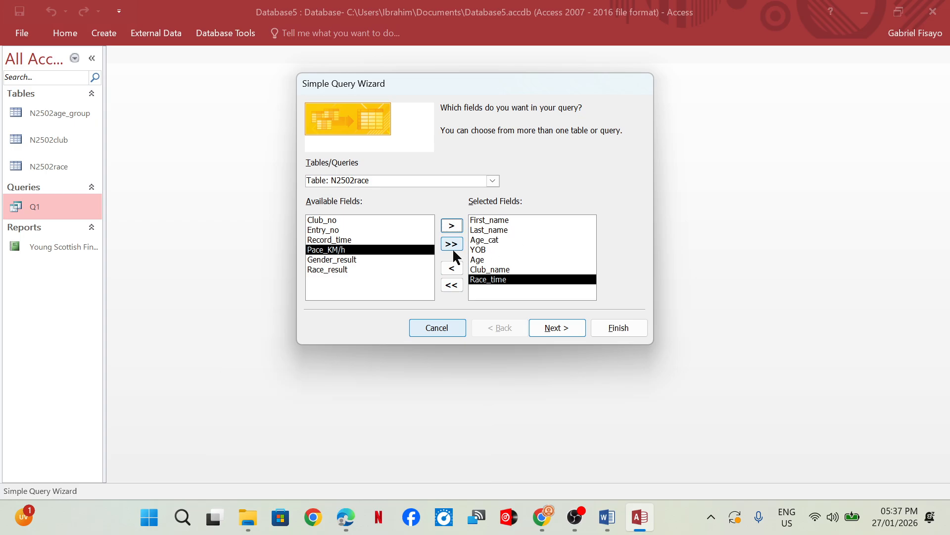
pyautogui.click(493, 180)
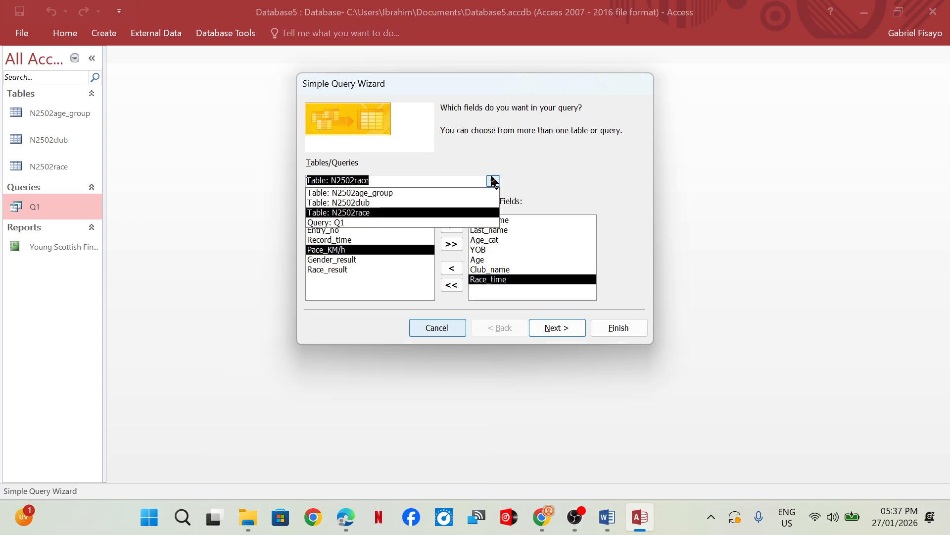
pyautogui.click(421, 192)
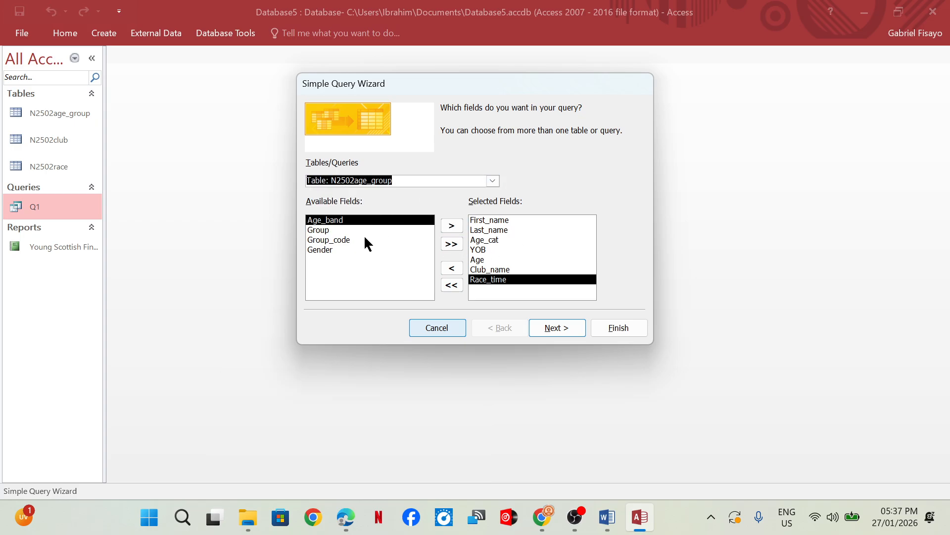
pyautogui.click(493, 181)
pyautogui.click(404, 204)
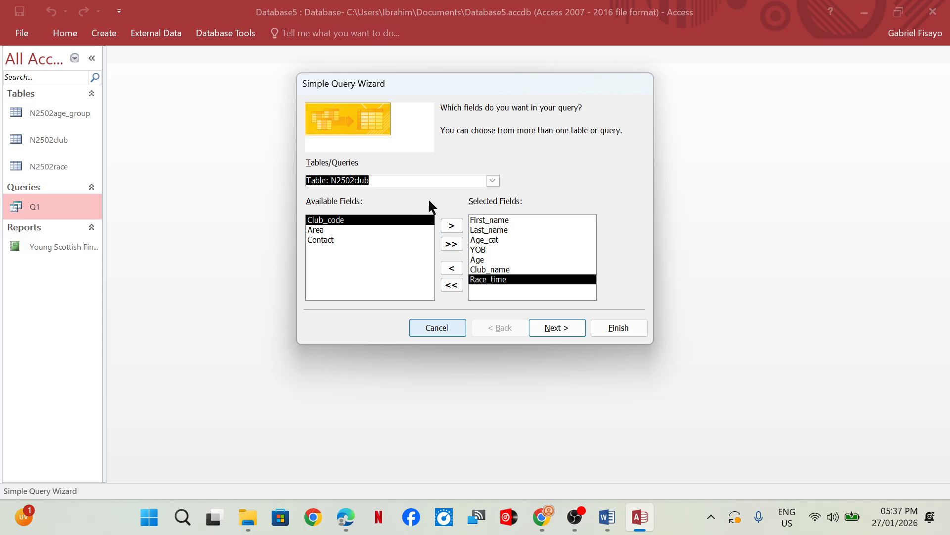
pyautogui.click(493, 181)
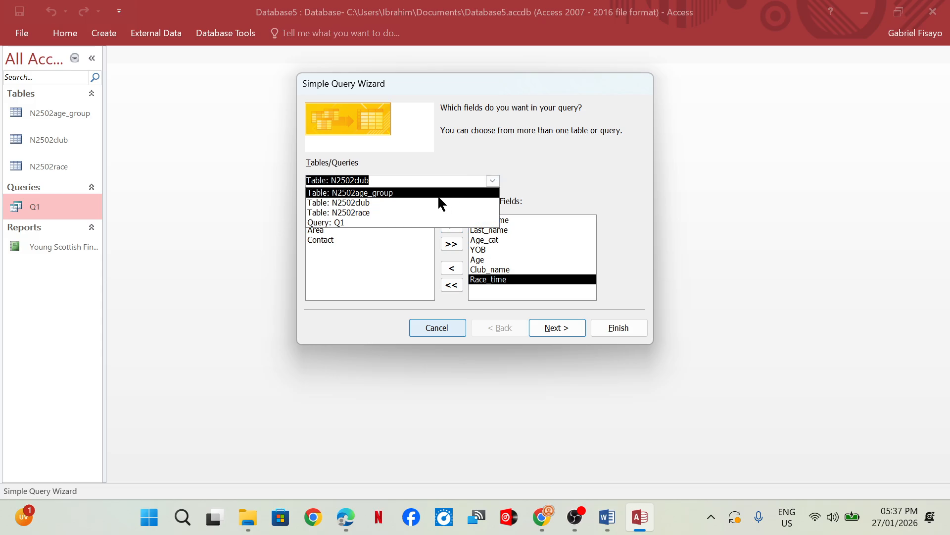
pyautogui.click(385, 211)
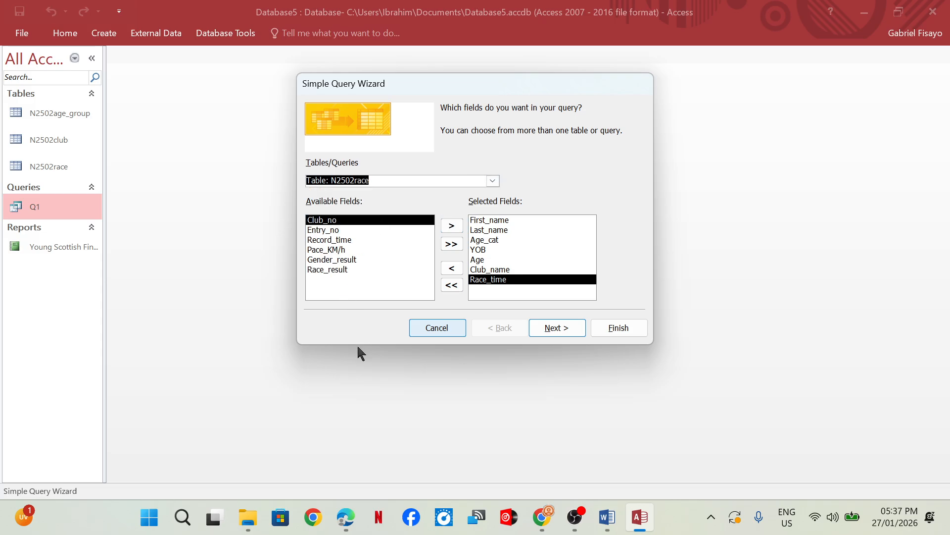
# Step: In the exam paper PDF in Edge, underline Age_graded in question 22's calculated-field bullet, then return to Access
pyautogui.moveTo(305, 435)
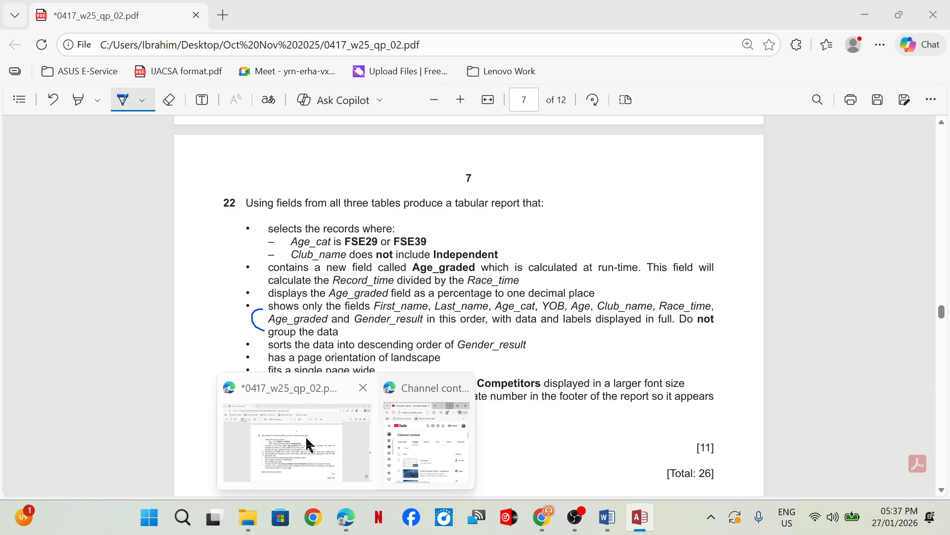
pyautogui.click(304, 435)
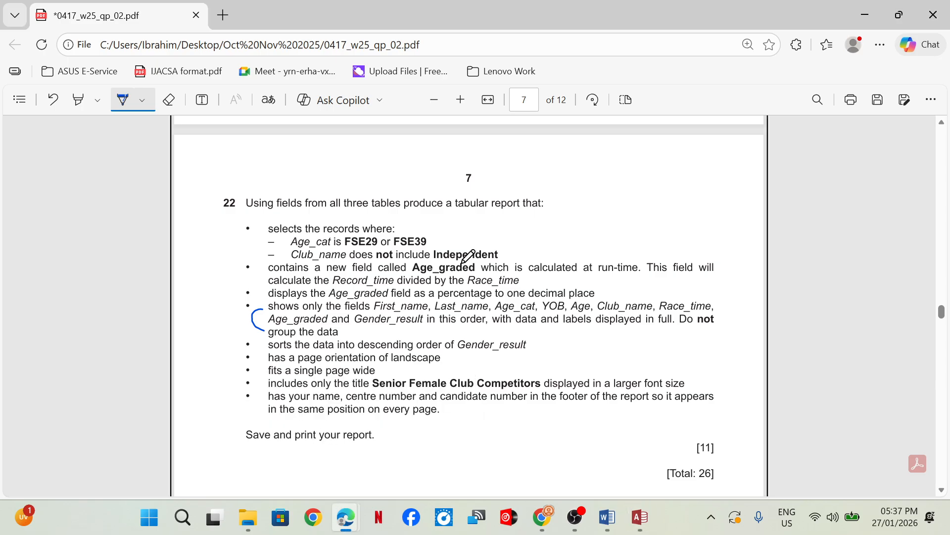
pyautogui.moveTo(411, 278); pyautogui.dragTo(475, 274)
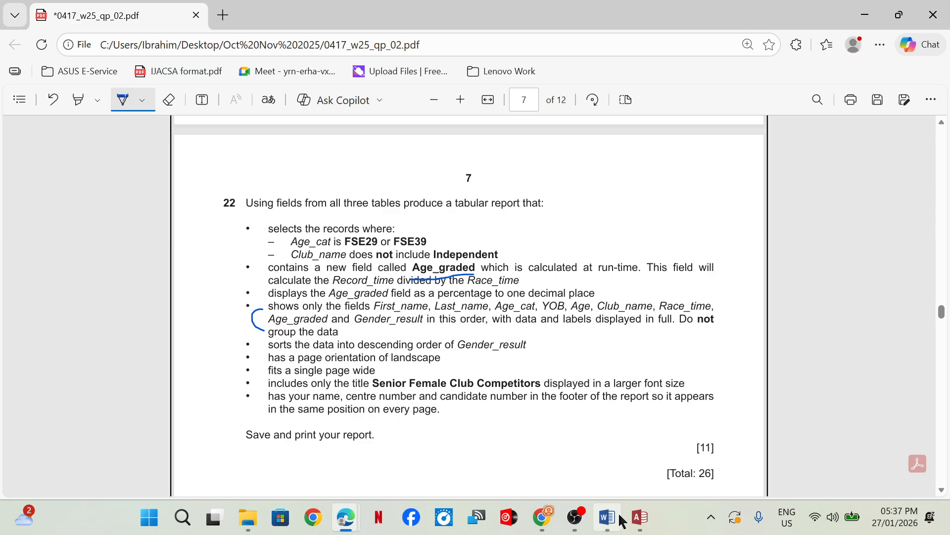
pyautogui.moveTo(620, 522)
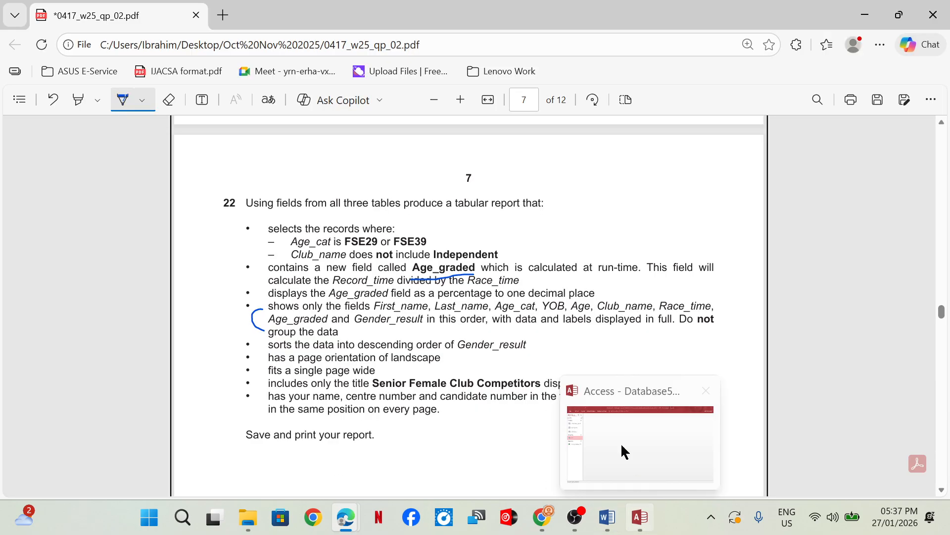
pyautogui.click(620, 446)
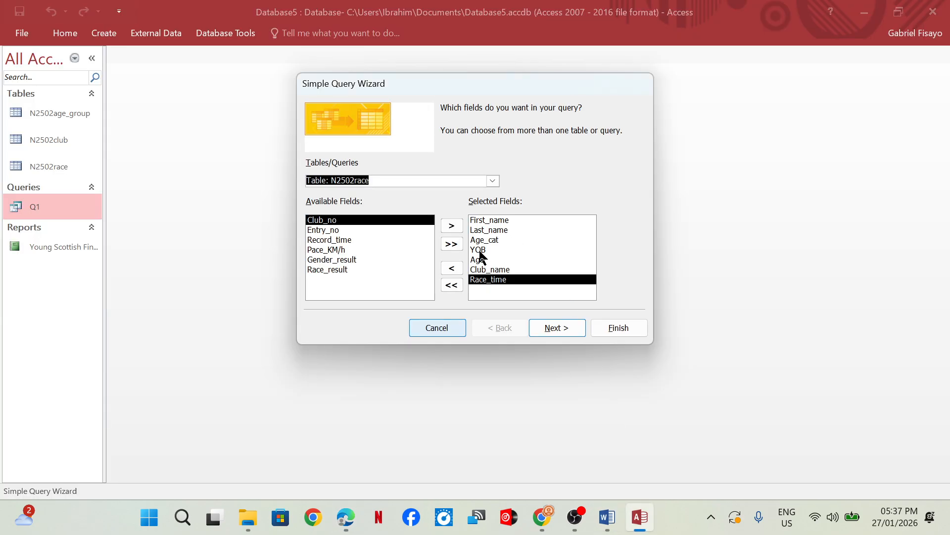
# Step: Add Gender_result from N2502race as the last selected field and keep the query as a detail query
pyautogui.click(347, 260)
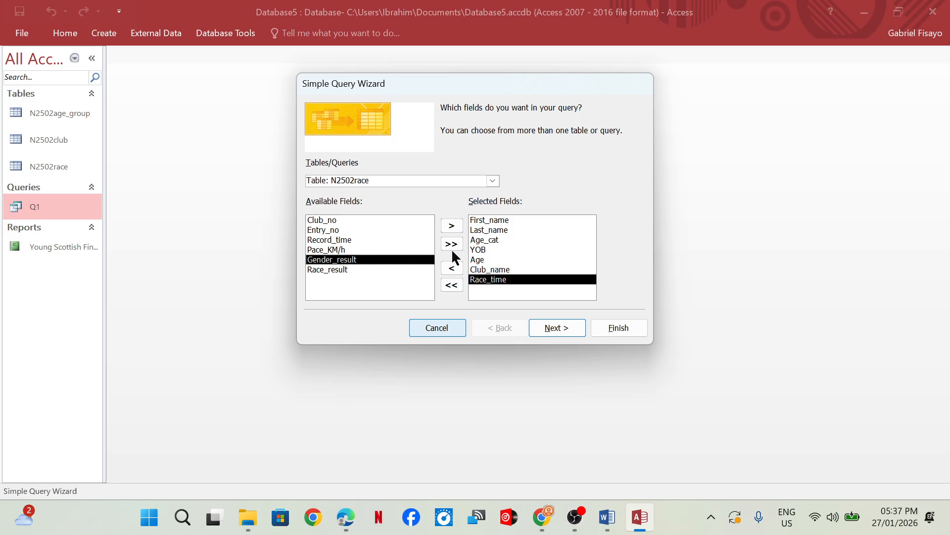
pyautogui.click(452, 225)
pyautogui.click(551, 329)
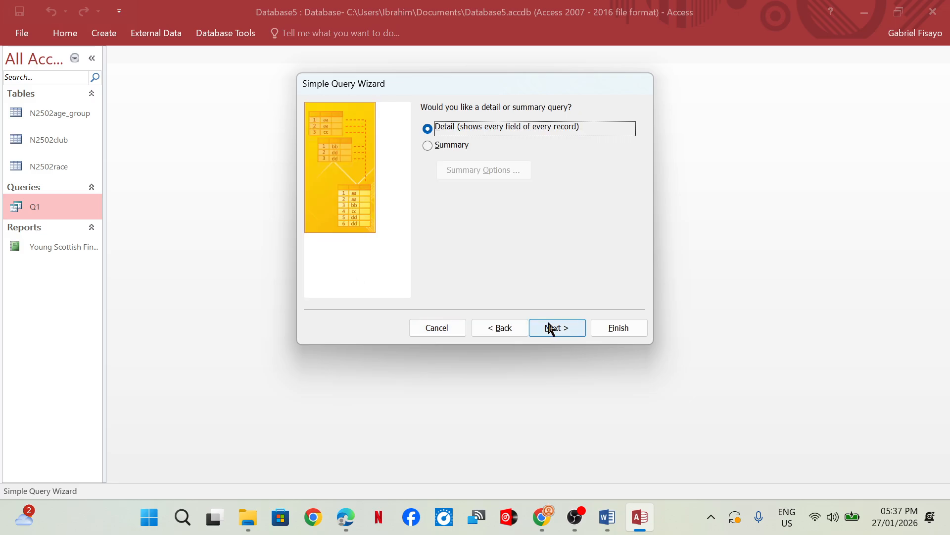
pyautogui.click(550, 330)
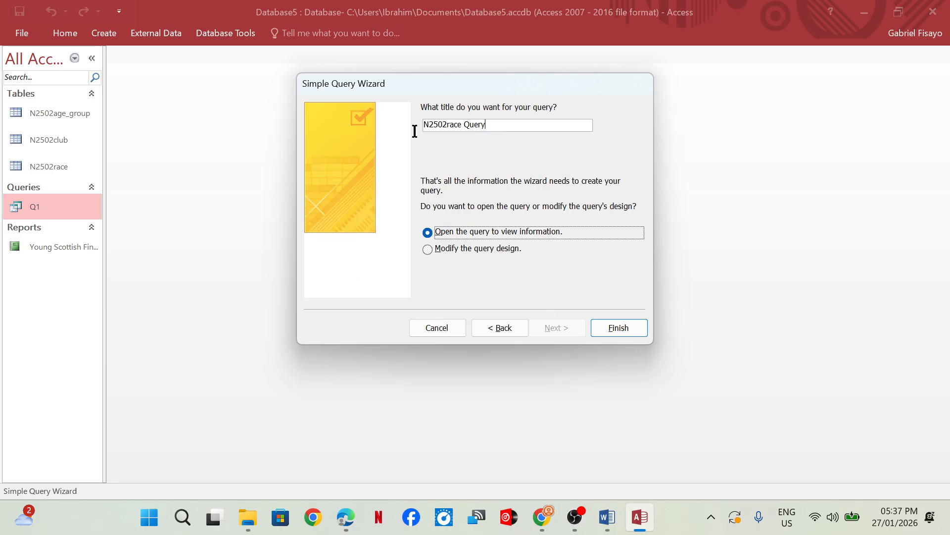
# Step: Title the query Q2, finish the wizard and open the query in Design View
pyautogui.moveTo(415, 131); pyautogui.dragTo(422, 131)
pyautogui.write('Q2')
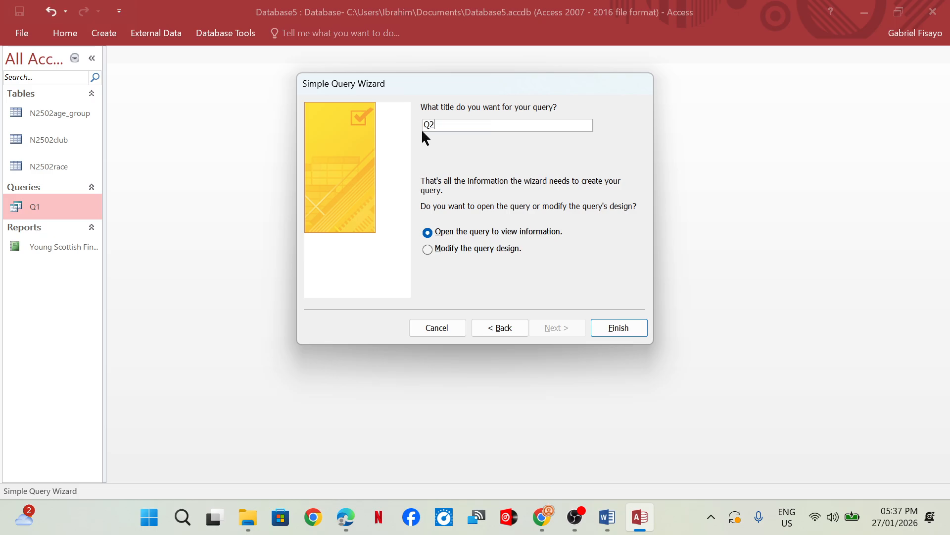
pyautogui.click(627, 327)
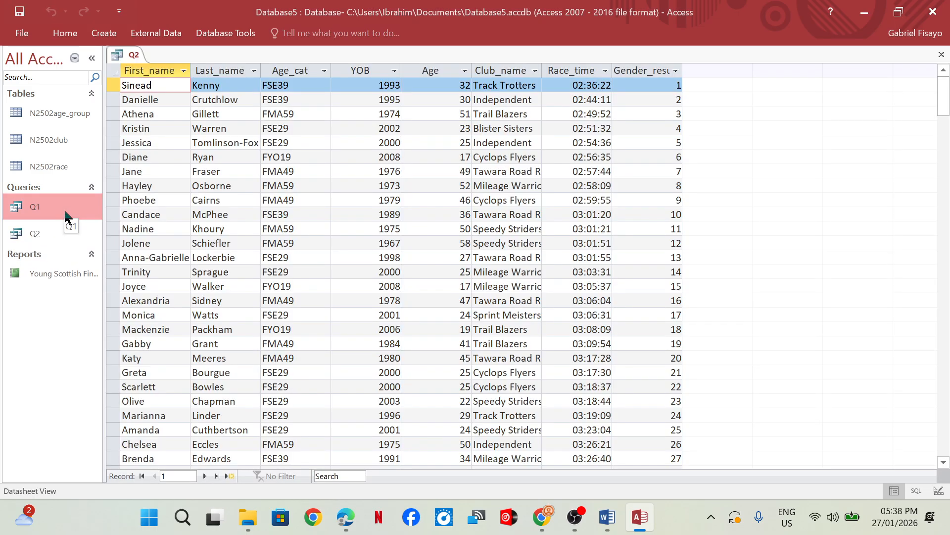
pyautogui.click(55, 38)
pyautogui.click(22, 61)
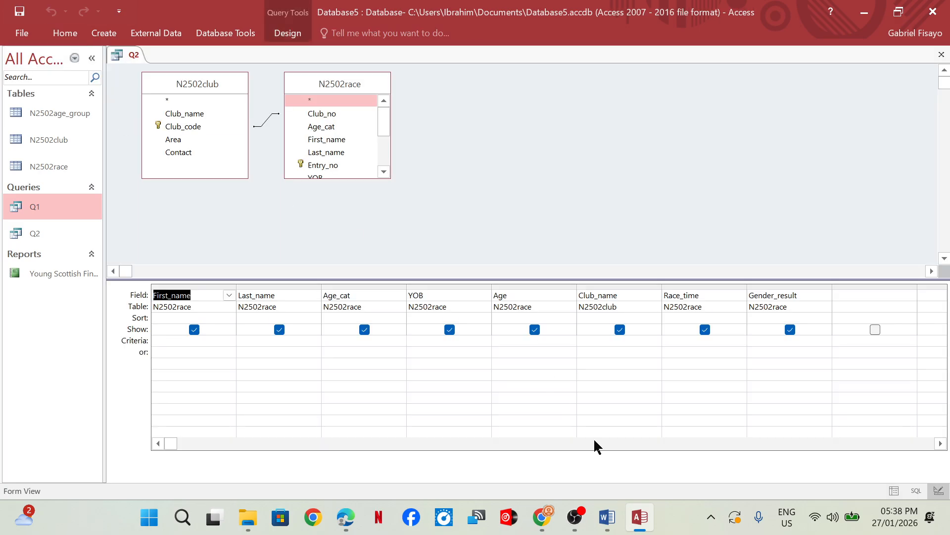
# Step: In the exam paper PDF in Edge, mark Record_time in question 22's Age_graded calculation with the pen, then return to Access
pyautogui.moveTo(346, 517)
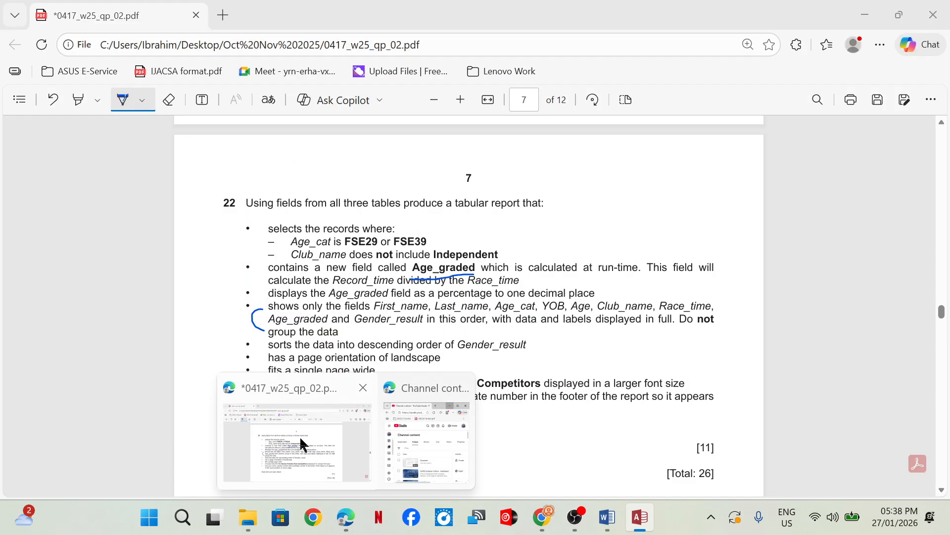
pyautogui.click(302, 441)
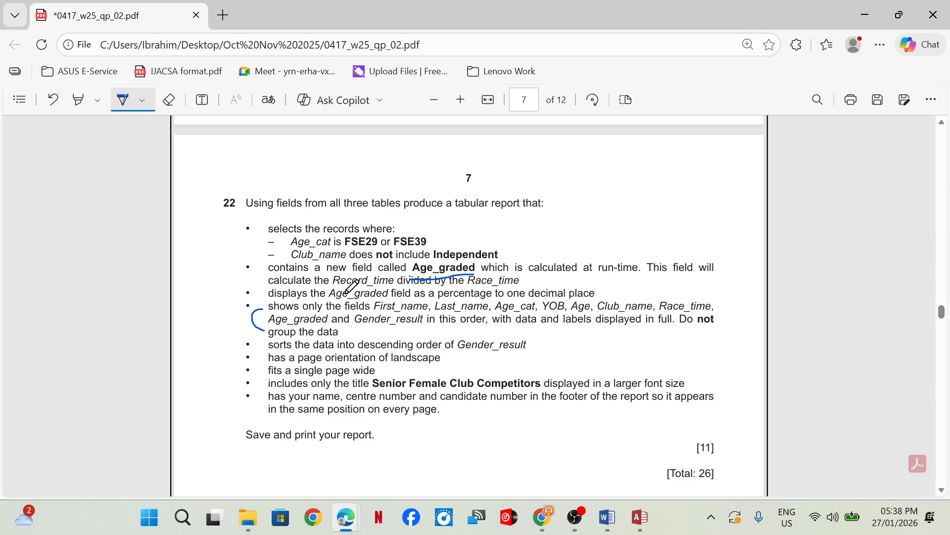
pyautogui.moveTo(333, 296); pyautogui.dragTo(381, 292)
pyautogui.moveTo(640, 494)
pyautogui.click(639, 440)
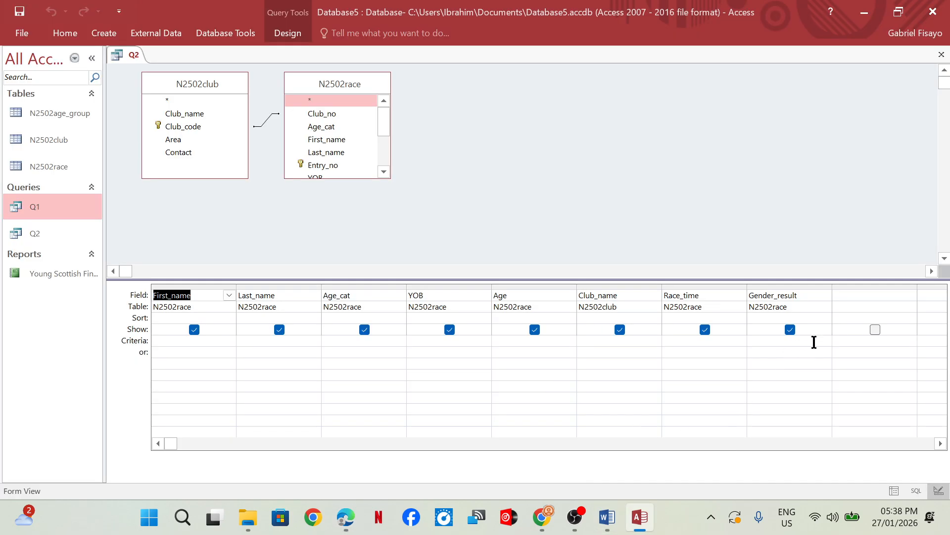
# Step: Add the calculated field Age_graded:[Record_time]/[Race_Time] in the first empty column of Q2's design grid, checking the formula against question 22
pyautogui.click(859, 297)
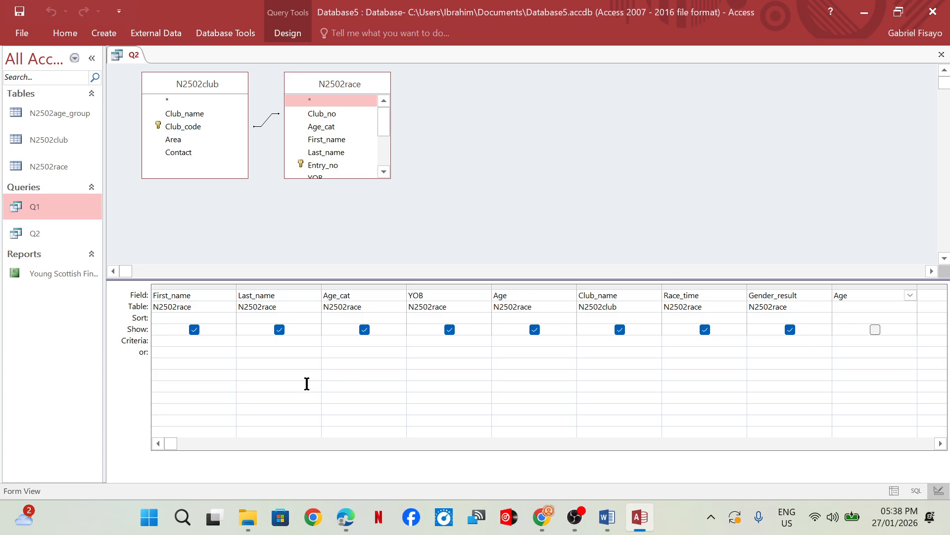
pyautogui.click(278, 453)
pyautogui.write('aded:[')
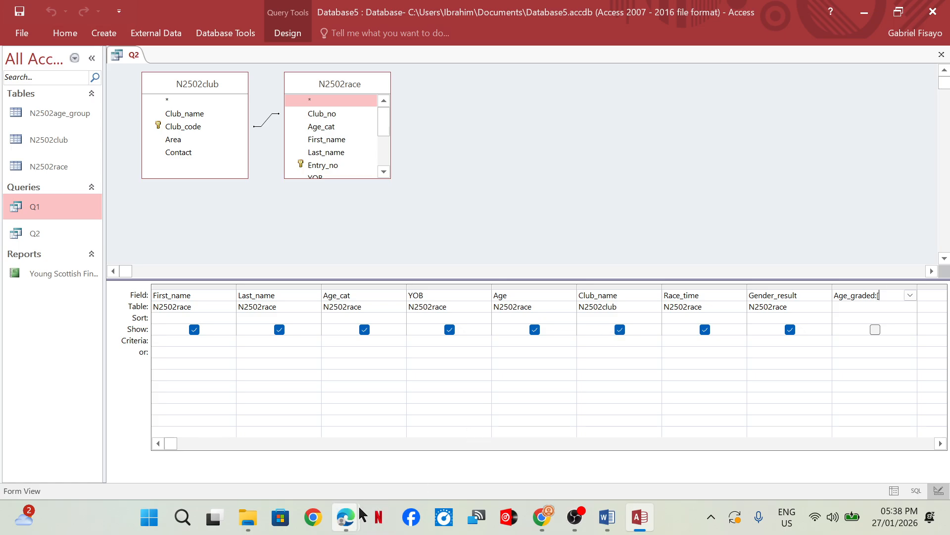
pyautogui.moveTo(345, 518)
pyautogui.moveTo(260, 445)
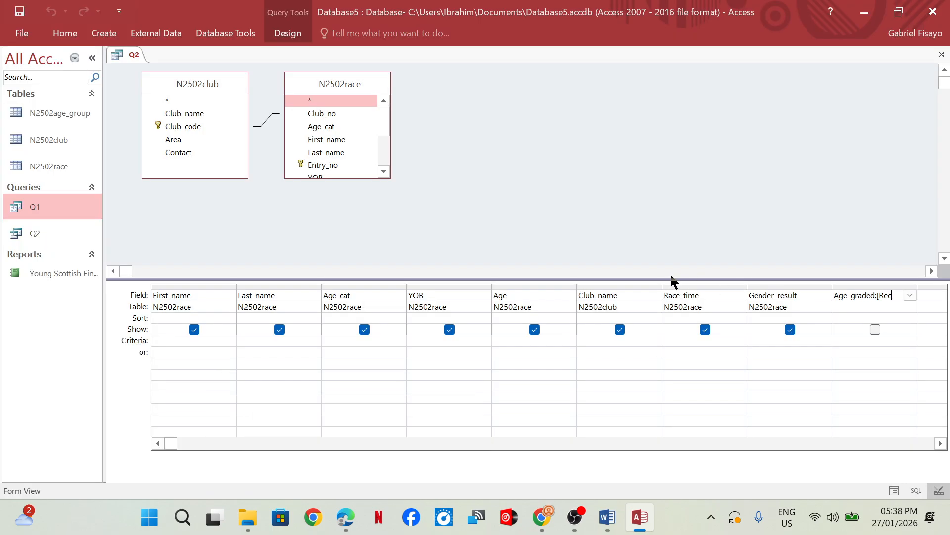
pyautogui.write('_time]/[')
pyautogui.moveTo(304, 441)
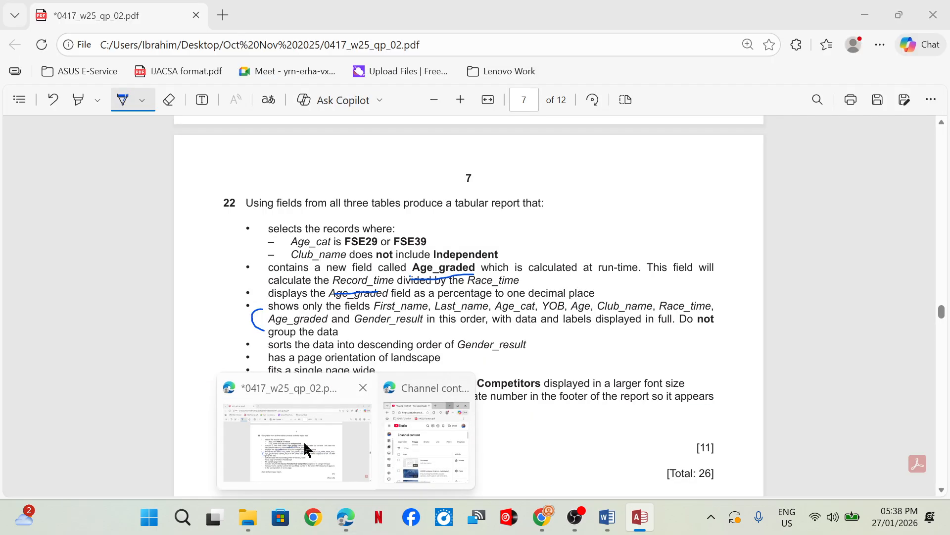
pyautogui.write('[')
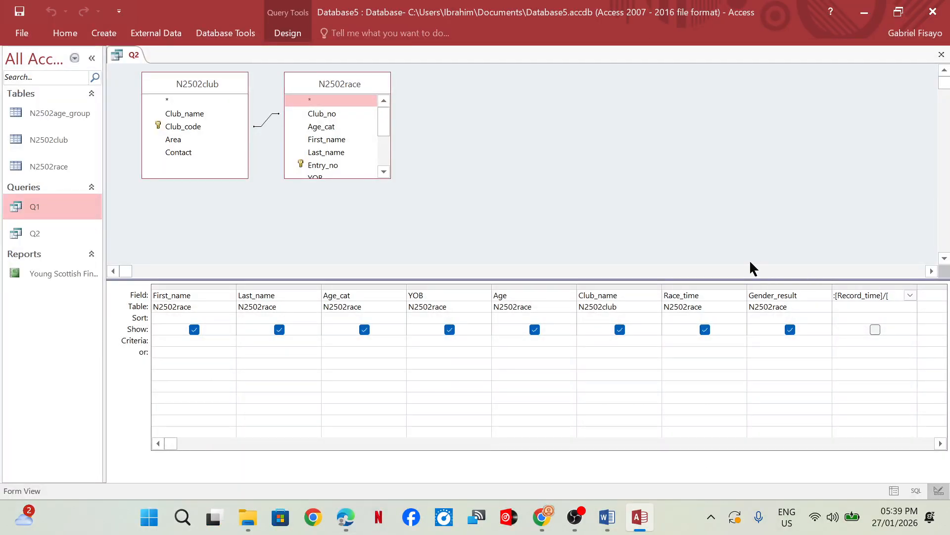
pyautogui.write('Race_Time')
# Step: Run Q2 and widen the Age_graded column to show its values in full, then return to Design View
pyautogui.click(286, 34)
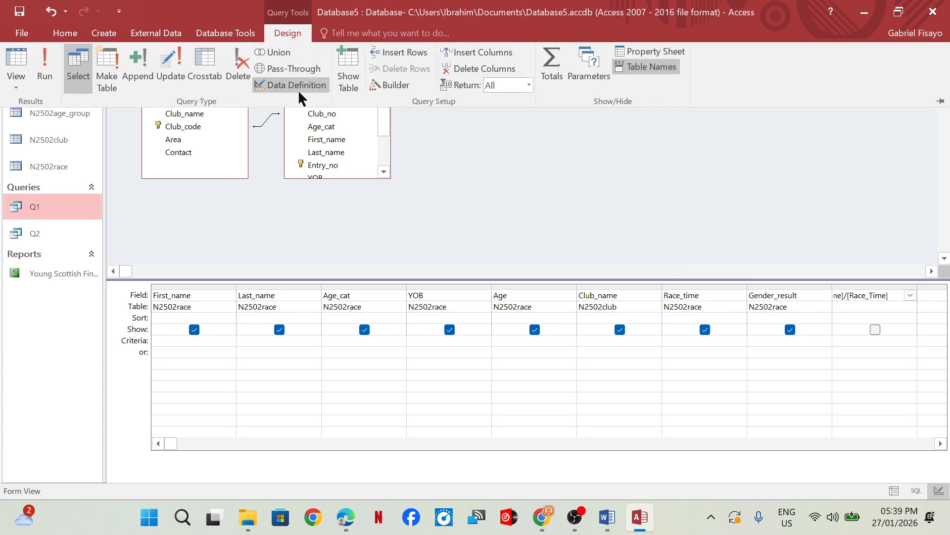
pyautogui.click(47, 75)
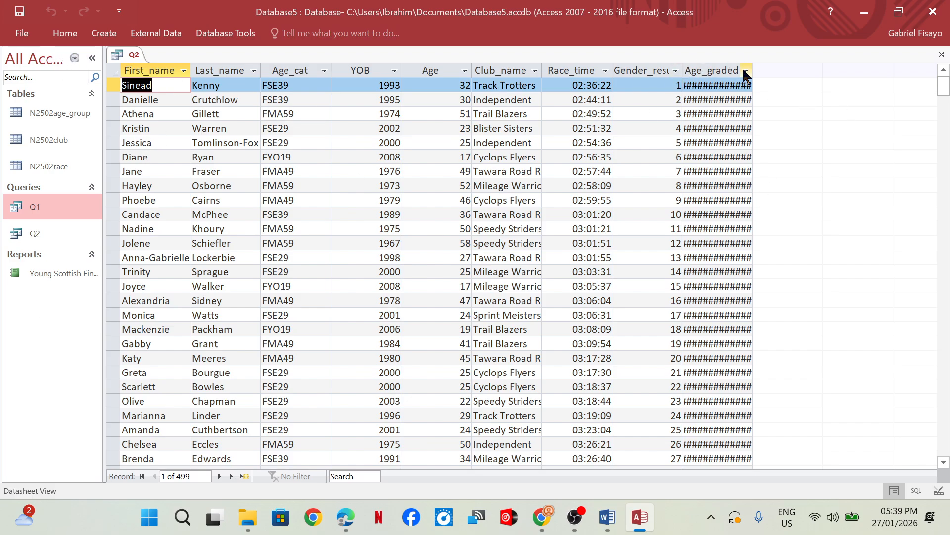
pyautogui.moveTo(751, 69); pyautogui.dragTo(786, 69)
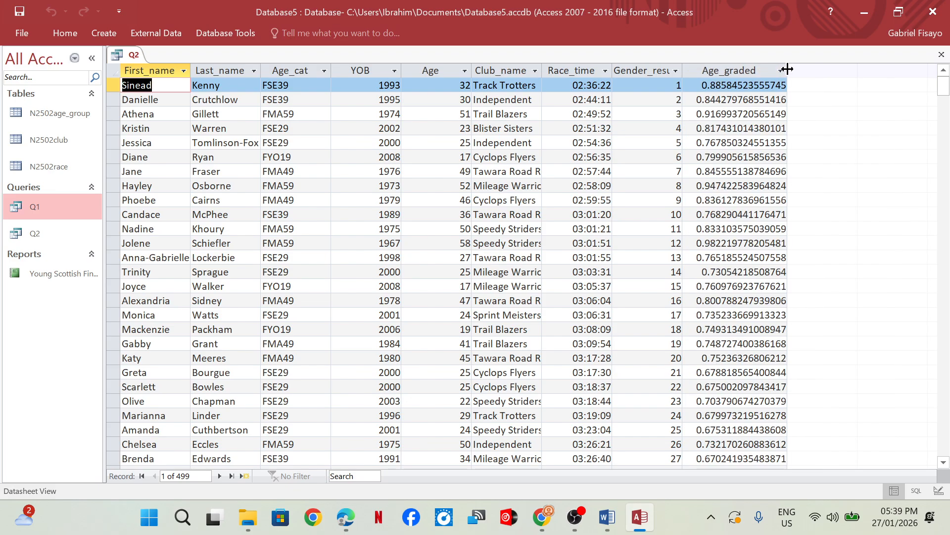
pyautogui.click(65, 33)
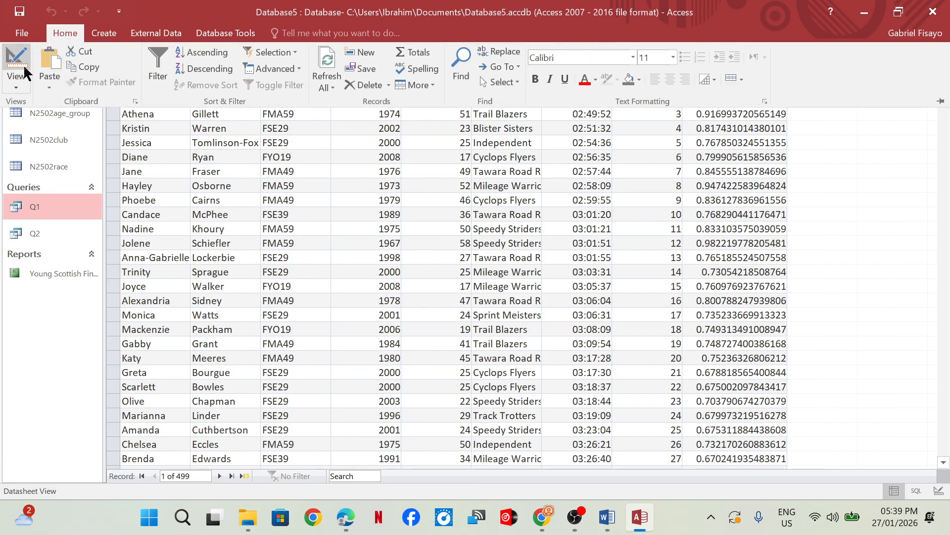
pyautogui.click(17, 59)
# Step: In the exam paper PDF in Edge, tick question 22's calculated-field and field-list bullets with the pen, then return to Access
pyautogui.click(312, 435)
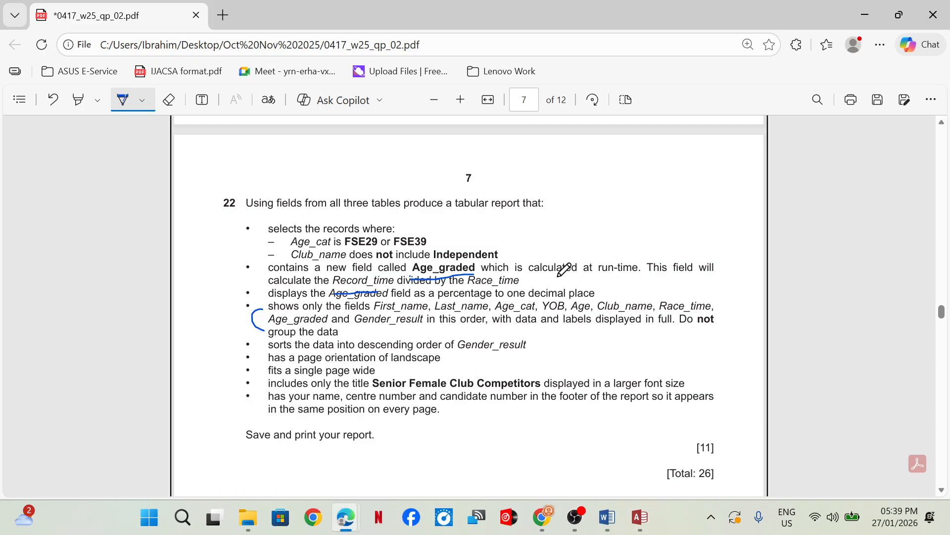
pyautogui.moveTo(560, 275); pyautogui.dragTo(629, 260)
pyautogui.moveTo(637, 302); pyautogui.dragTo(684, 299)
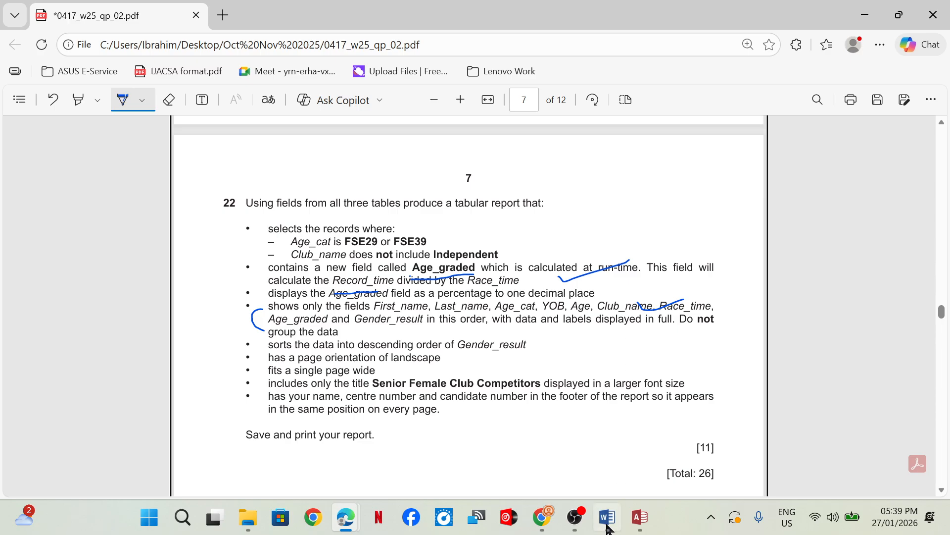
pyautogui.moveTo(634, 521)
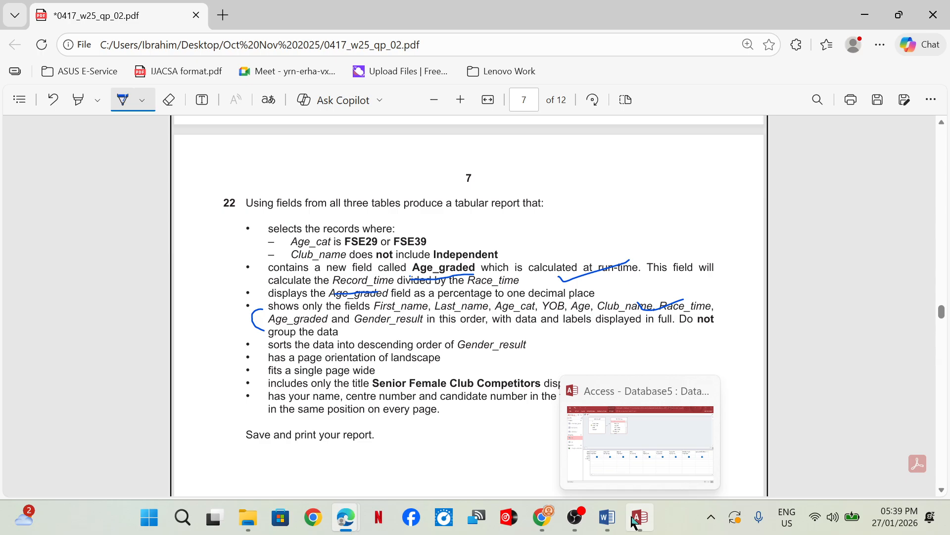
pyautogui.click(650, 431)
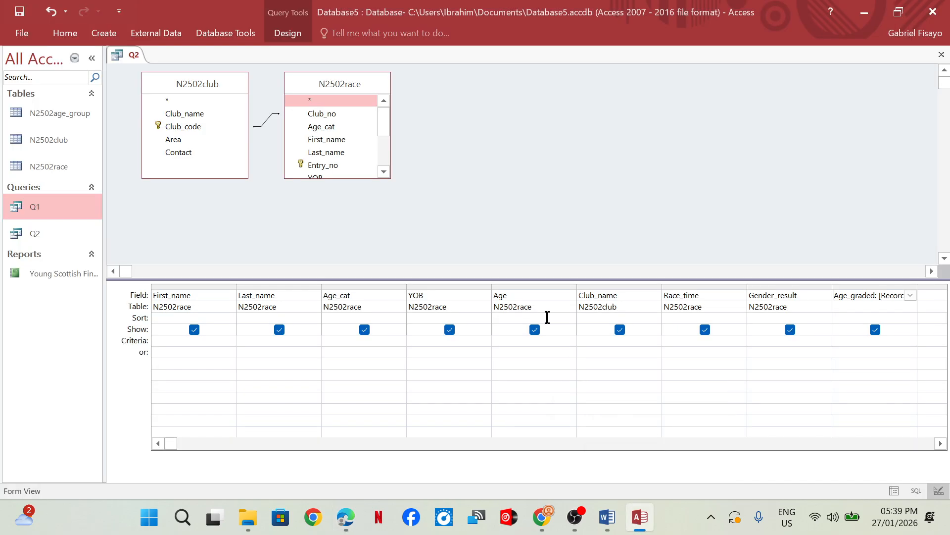
# Step: Open the Property Sheet for the Age_graded field and set its format to Percent
pyautogui.click(850, 296)
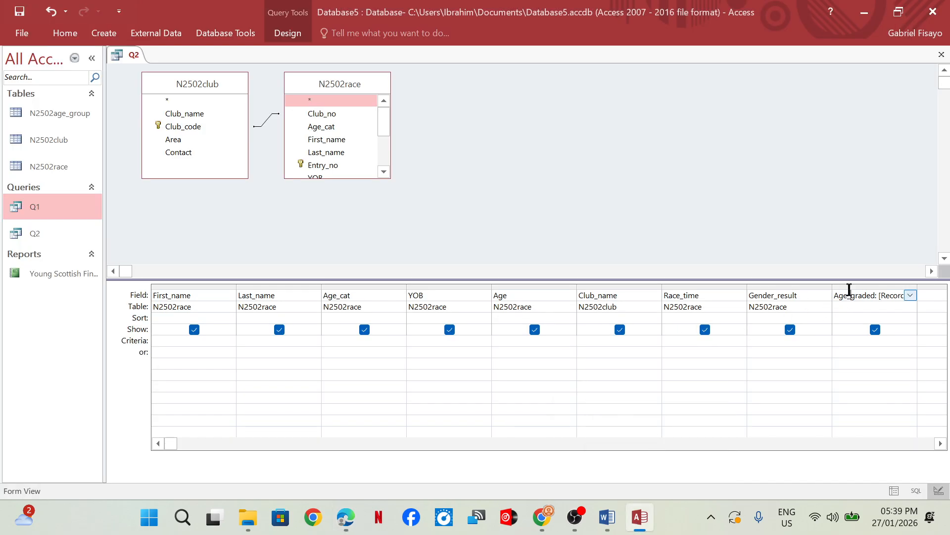
pyautogui.click(214, 38)
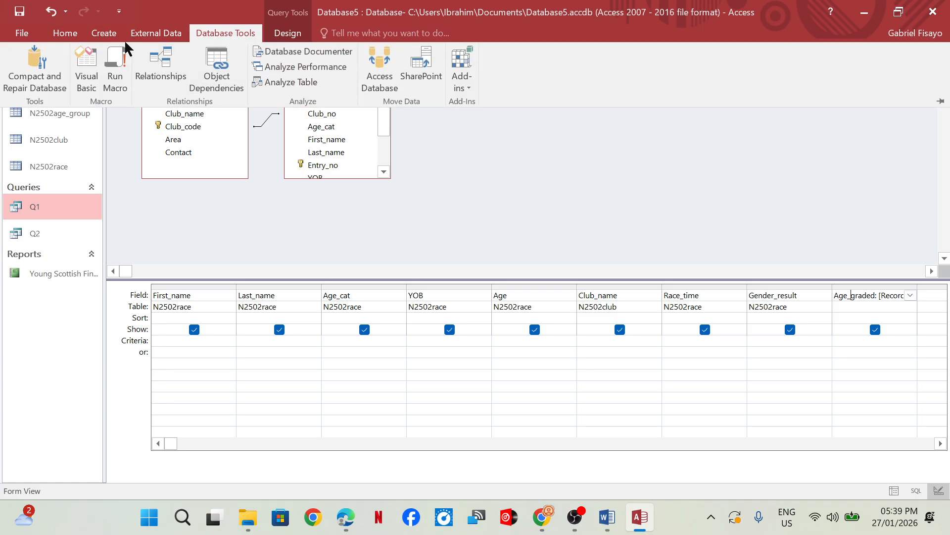
pyautogui.click(98, 33)
pyautogui.click(76, 39)
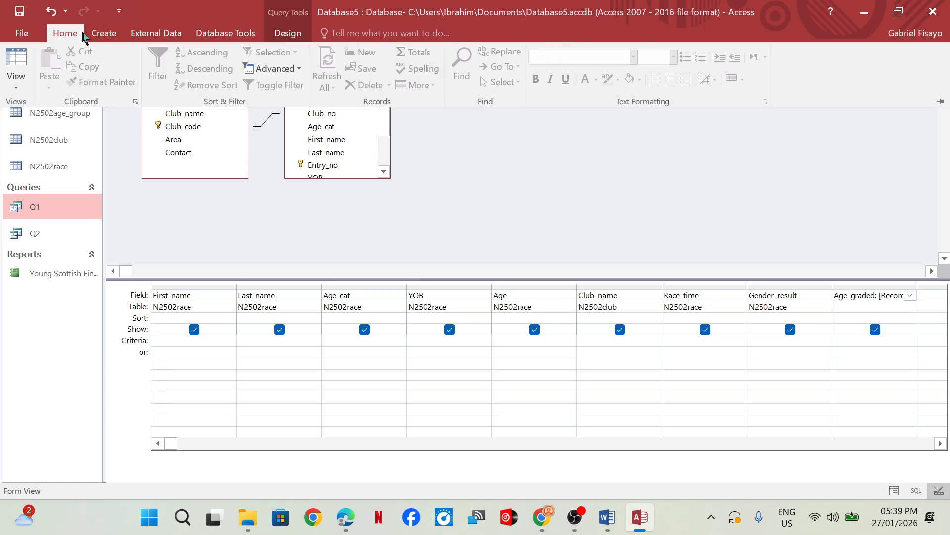
pyautogui.click(289, 35)
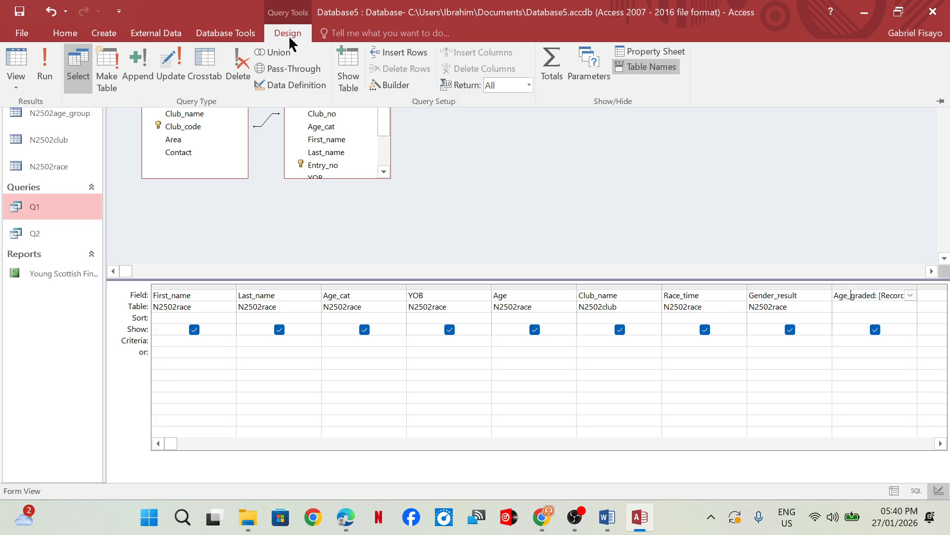
pyautogui.click(649, 52)
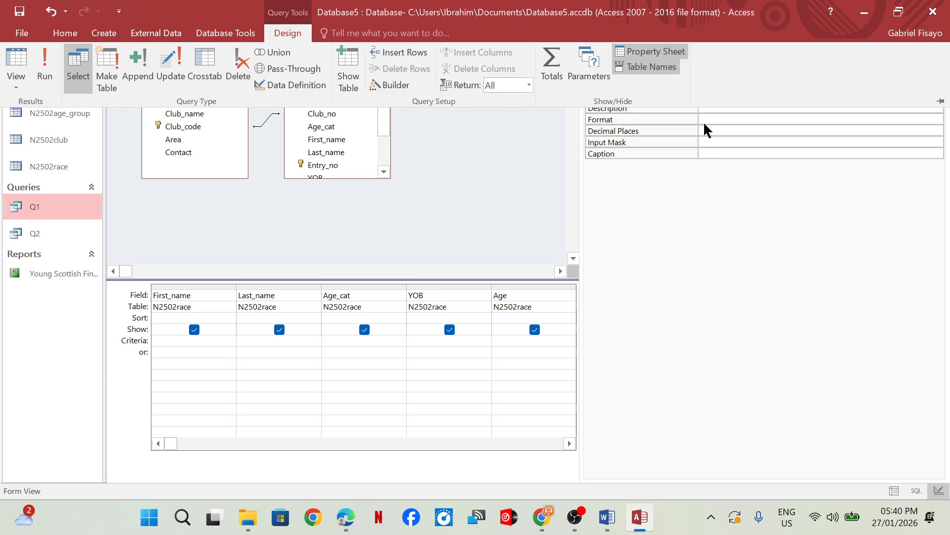
pyautogui.click(812, 119)
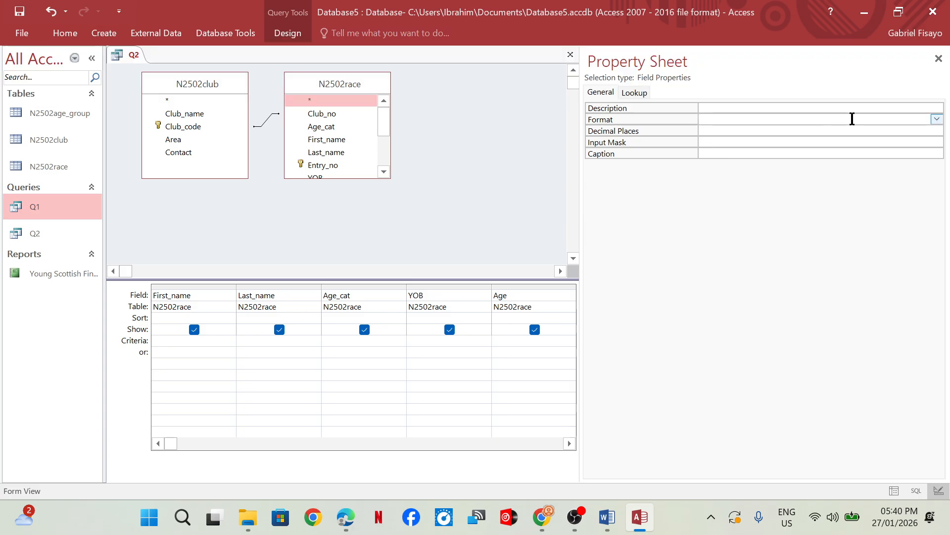
pyautogui.click(936, 119)
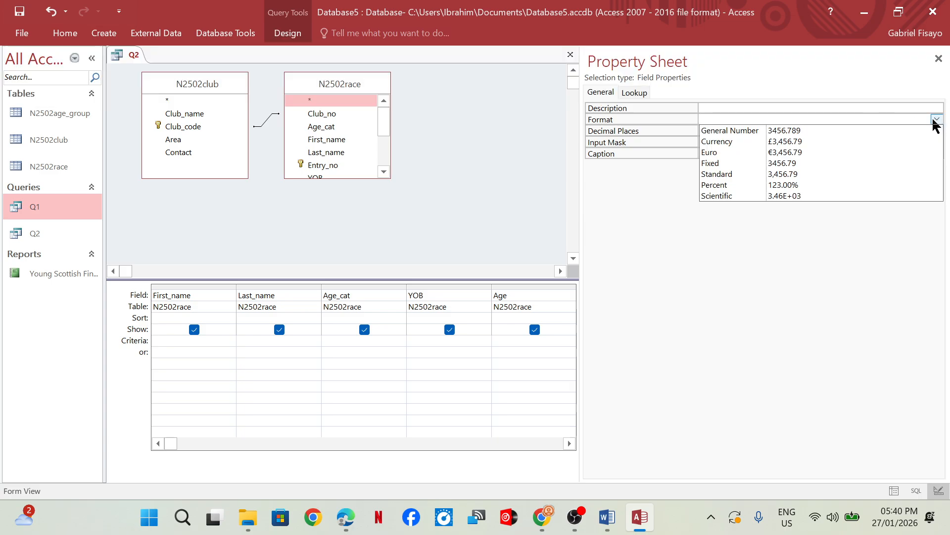
pyautogui.click(812, 184)
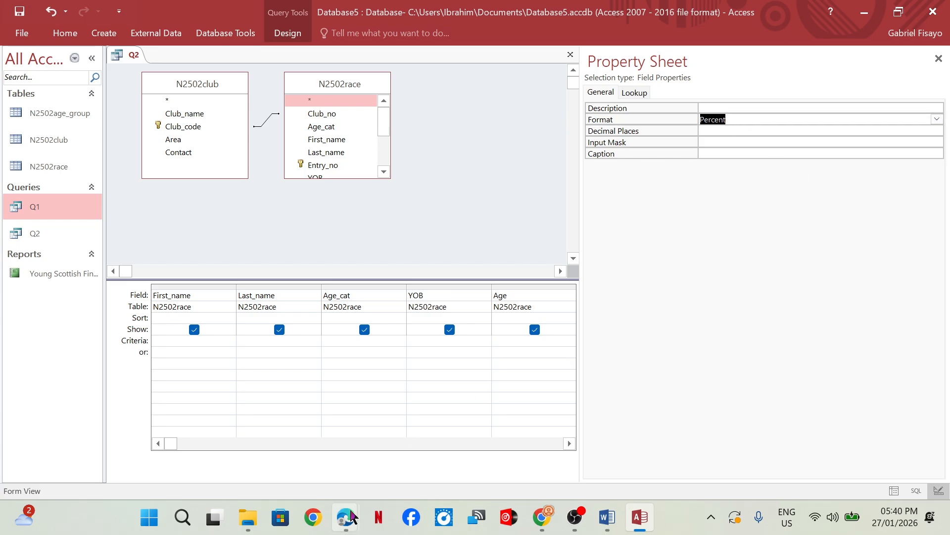
# Step: Set the Age_graded field's decimal places to 1, close its properties and show Q2 in Datasheet View
pyautogui.moveTo(345, 517)
pyautogui.moveTo(312, 451)
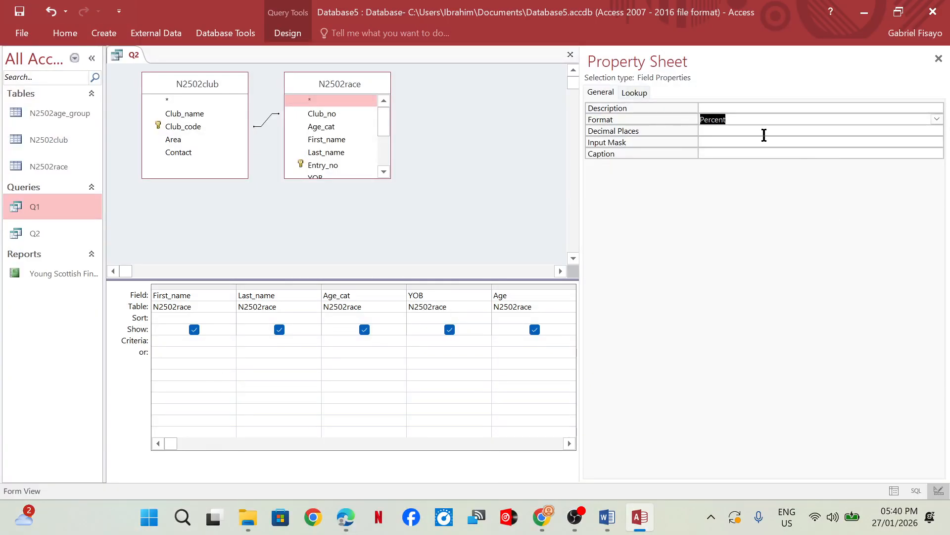
pyautogui.click(764, 130)
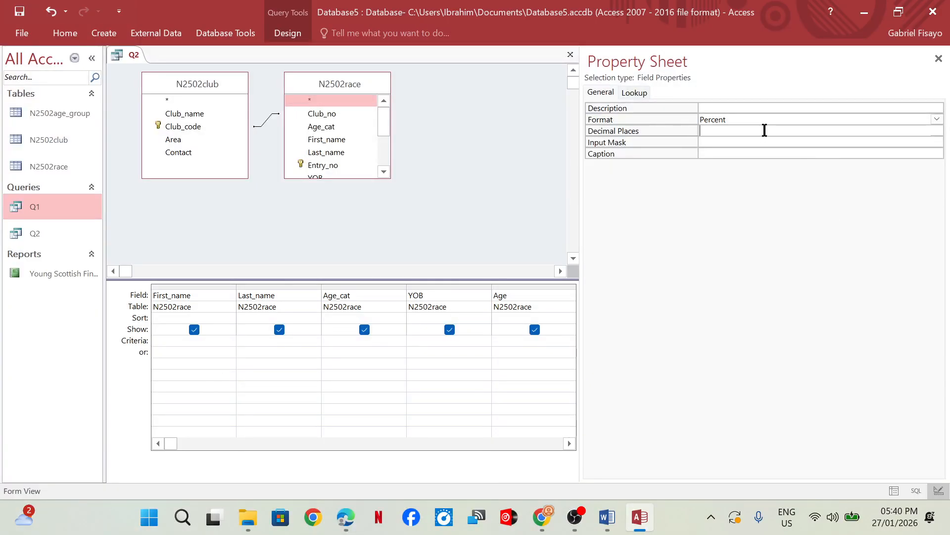
pyautogui.click(937, 130)
pyautogui.click(735, 167)
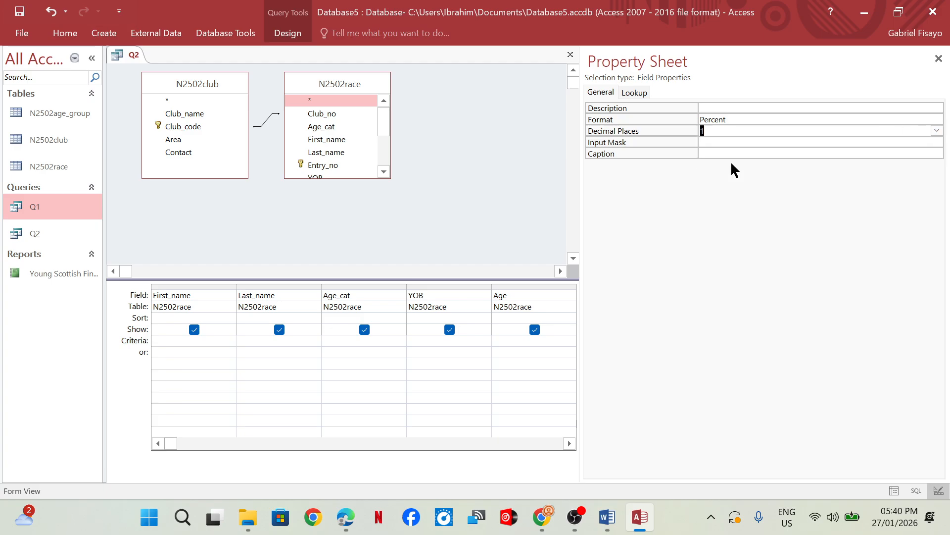
pyautogui.click(938, 59)
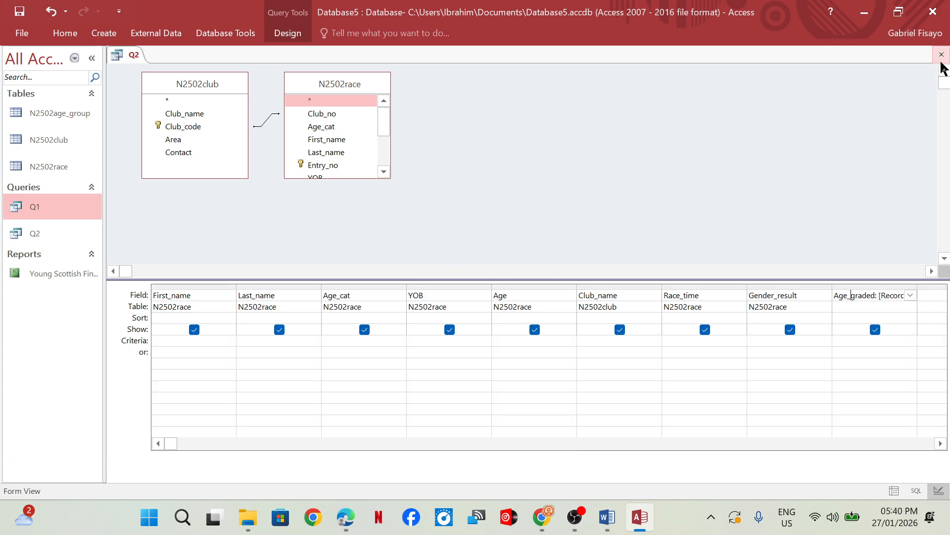
pyautogui.click(68, 33)
pyautogui.click(18, 61)
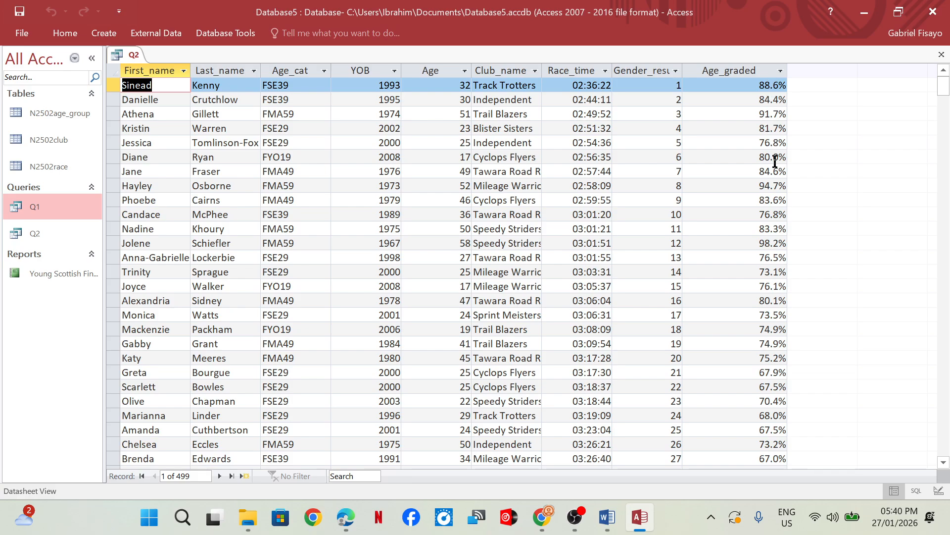
# Step: In the exam paper PDF in Edge, tick question 22's percentage-format bullet with the pen, then return to Access
pyautogui.moveTo(354, 521)
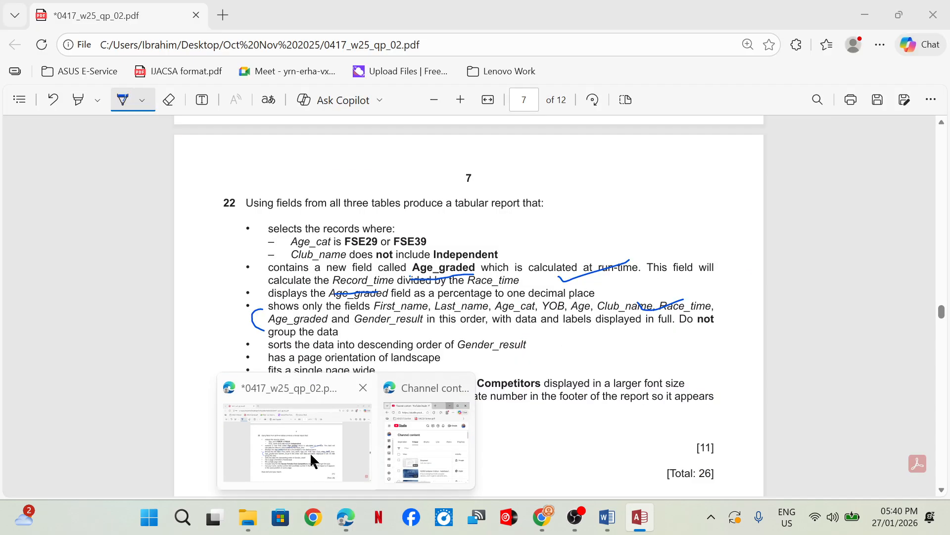
pyautogui.click(310, 452)
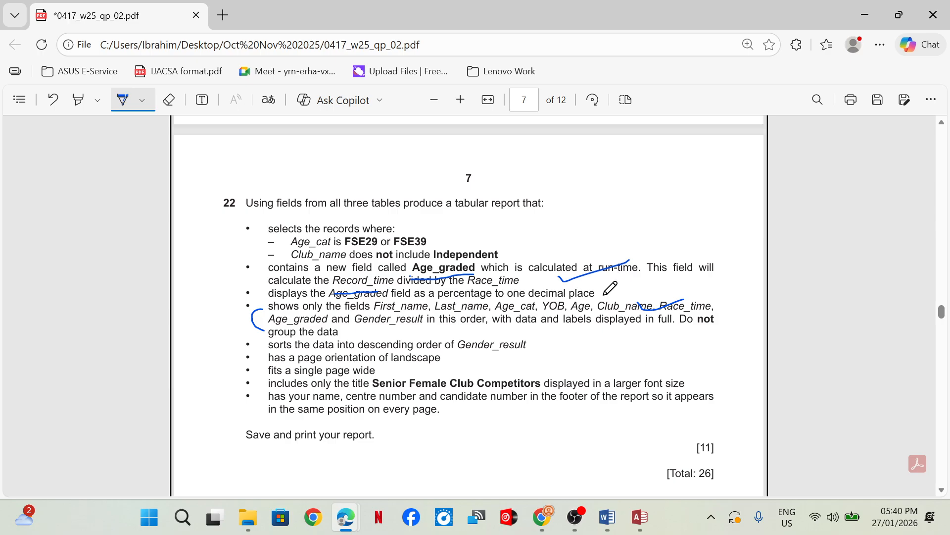
pyautogui.moveTo(604, 294); pyautogui.dragTo(671, 279)
pyautogui.click(640, 517)
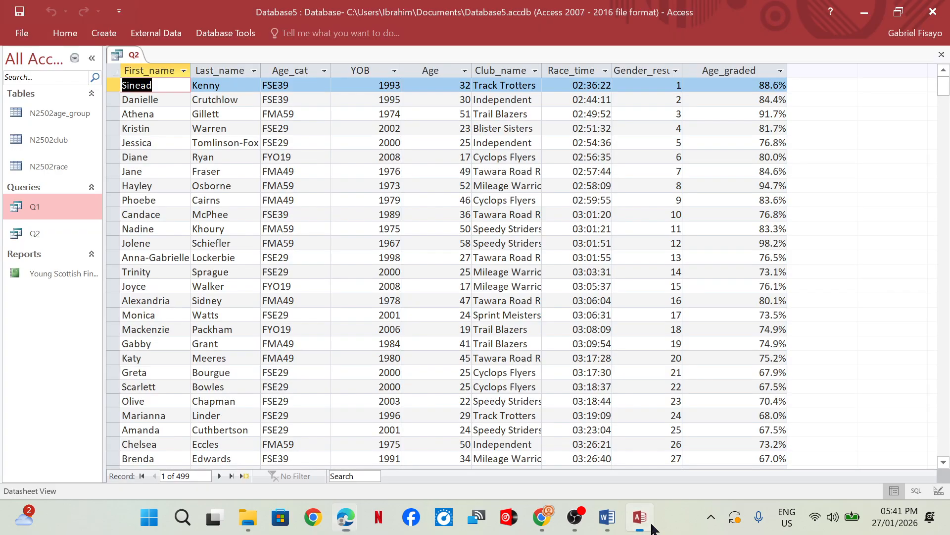
# Step: In Q2's Design View, set the Age_cat criteria to FSE29 or FSE39, then run the query and look through the records
pyautogui.click(64, 33)
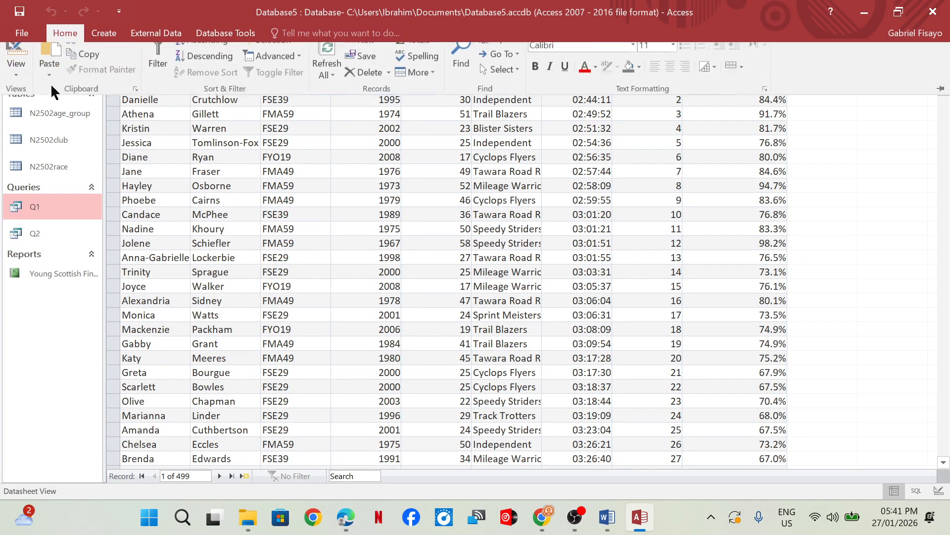
pyautogui.click(15, 64)
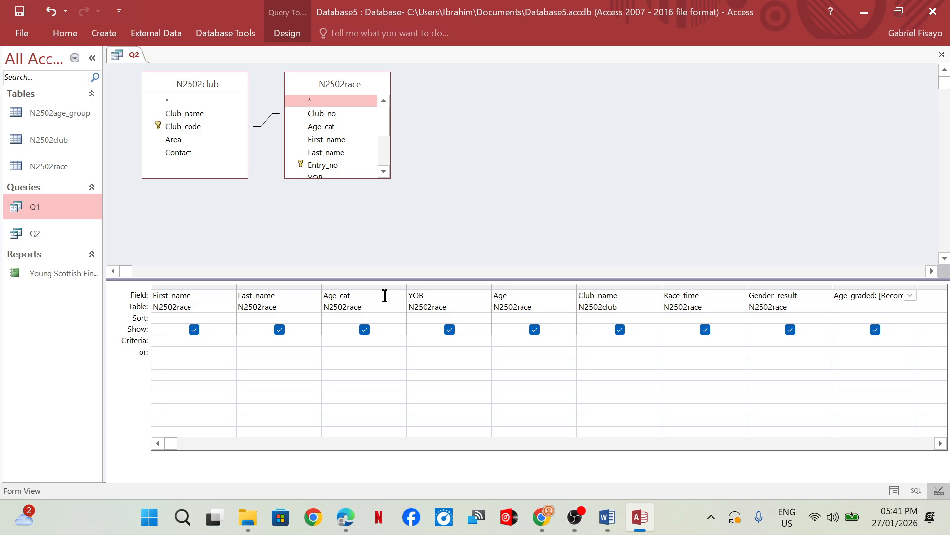
pyautogui.click(348, 339)
pyautogui.write('FSE29 or FSE39')
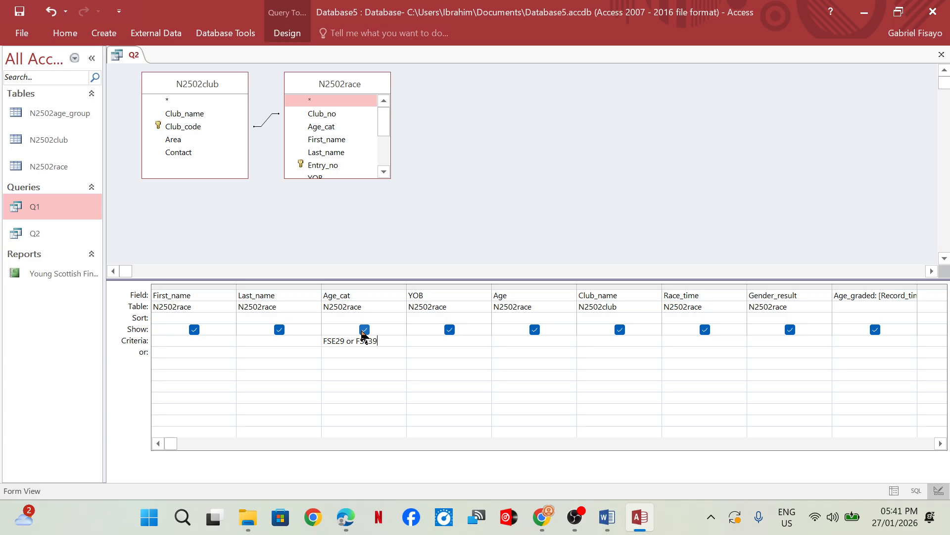
pyautogui.click(282, 32)
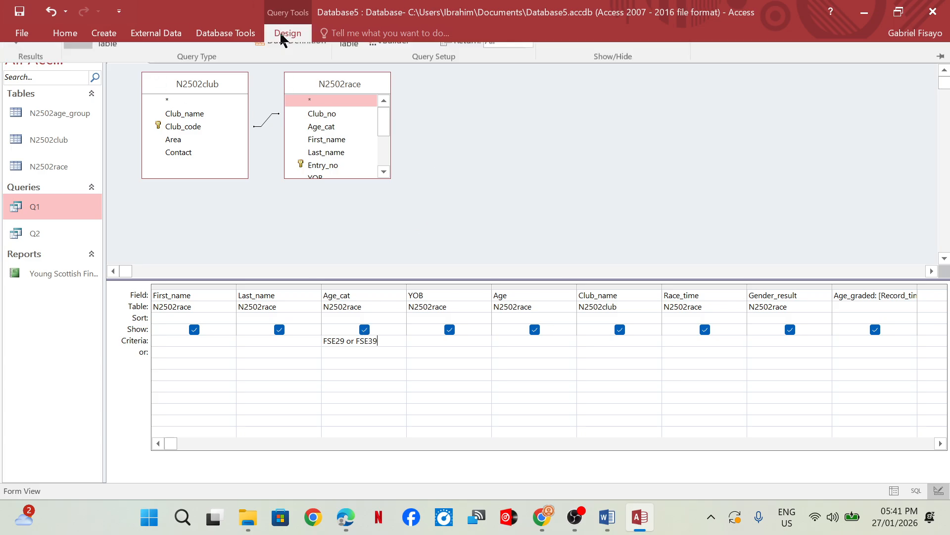
pyautogui.click(46, 69)
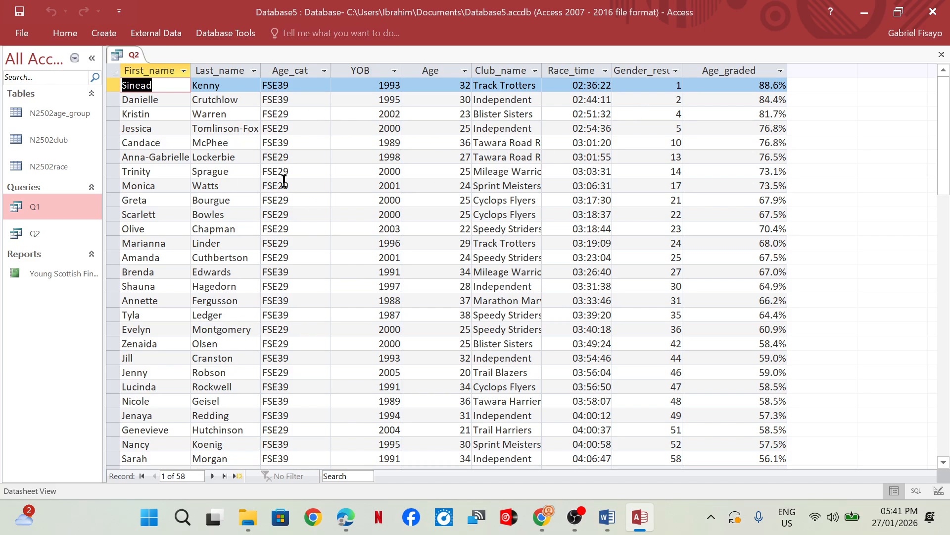
pyautogui.scroll(-2, 281, 390)
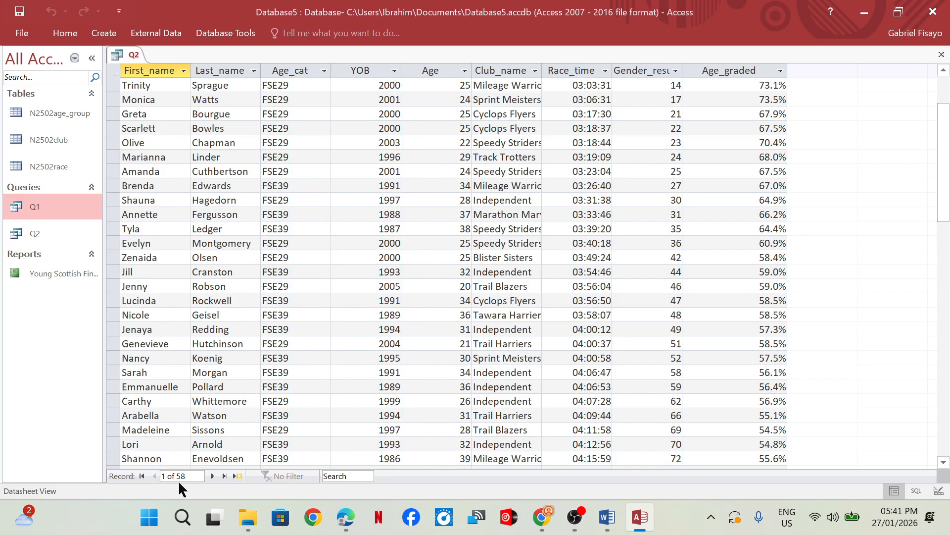
# Step: Check question 22 in the exam PDF in Edge, then return to Access and set Q2's Club_name criteria to Not like *independent* in Design View
pyautogui.moveTo(345, 518)
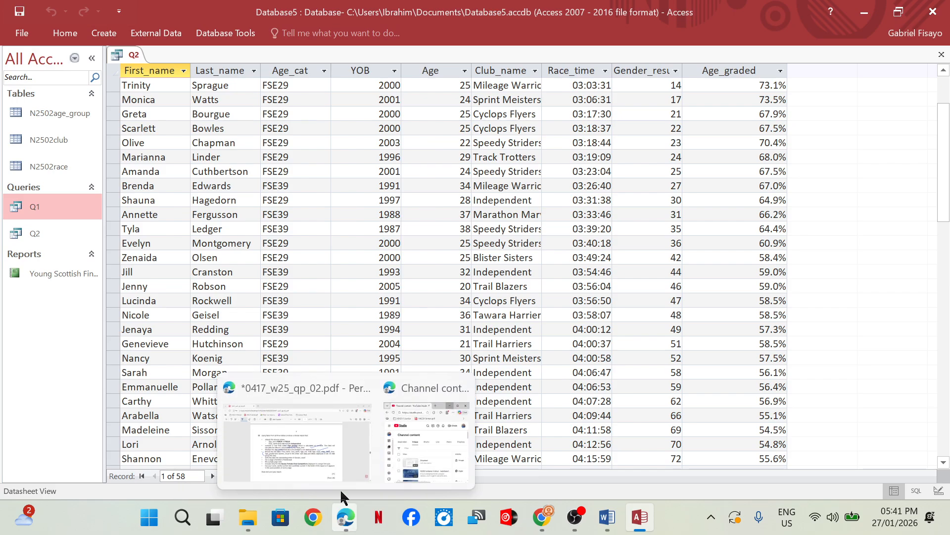
pyautogui.click(340, 480)
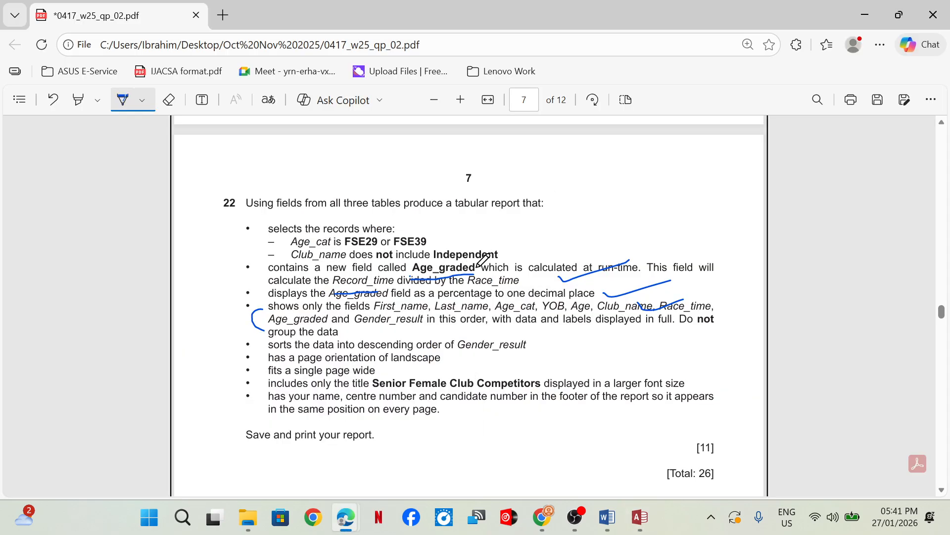
pyautogui.moveTo(640, 517)
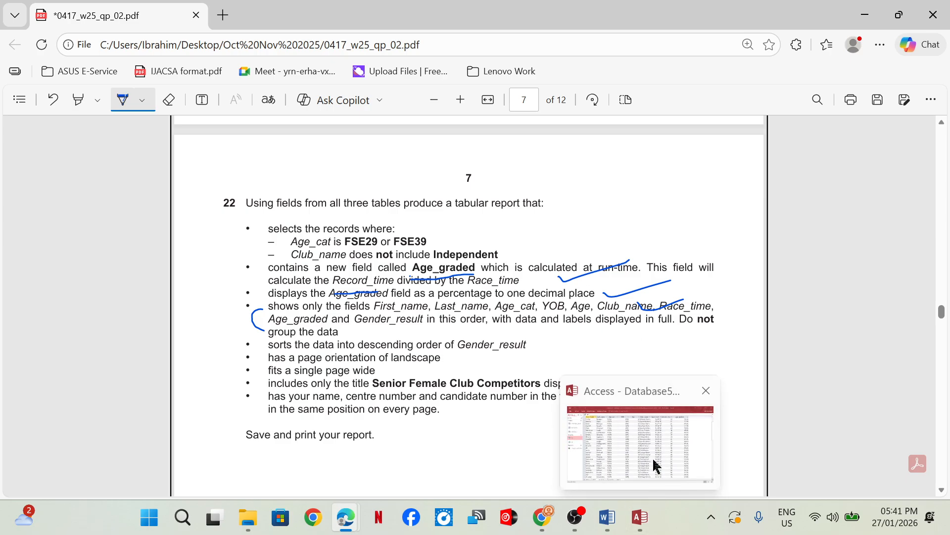
pyautogui.click(654, 463)
pyautogui.click(65, 33)
pyautogui.click(16, 62)
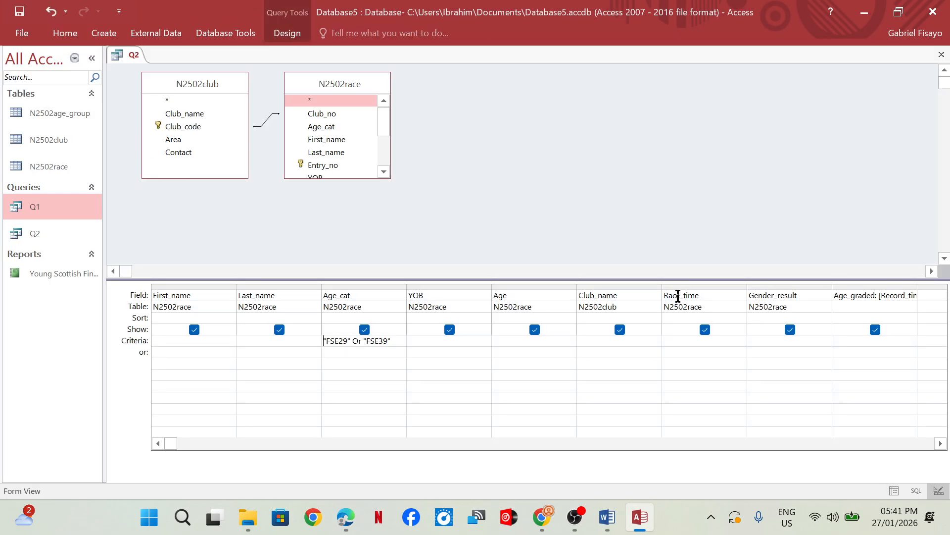
pyautogui.click(588, 337)
pyautogui.write('No')
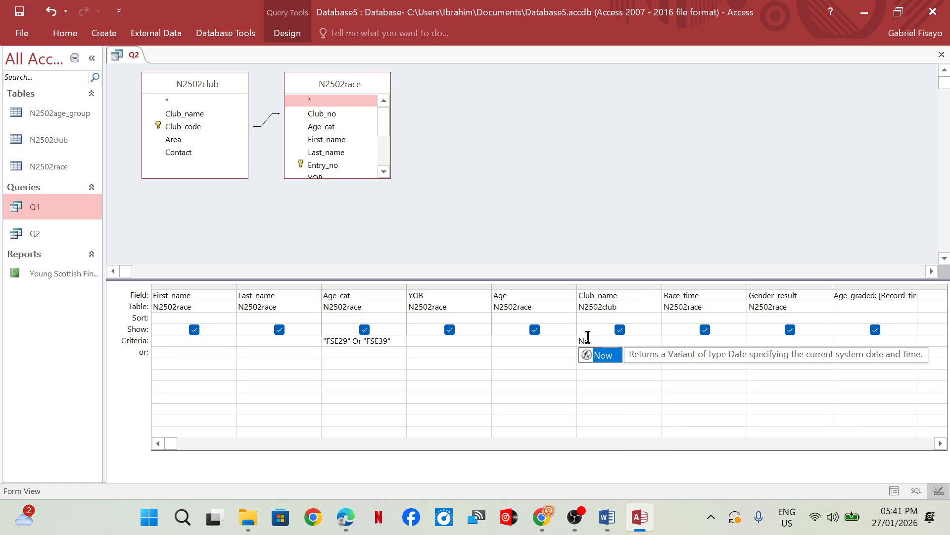
pyautogui.write('t like')
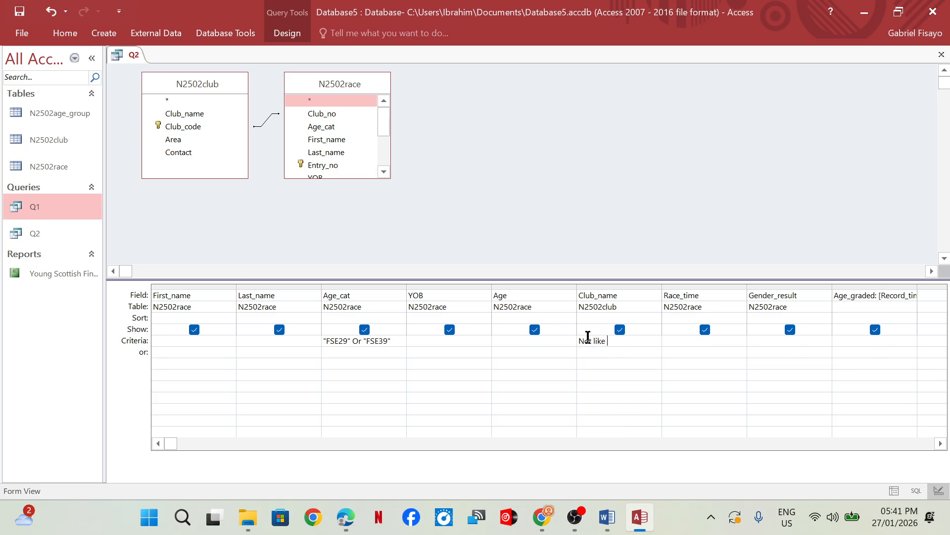
pyautogui.write(' *i')
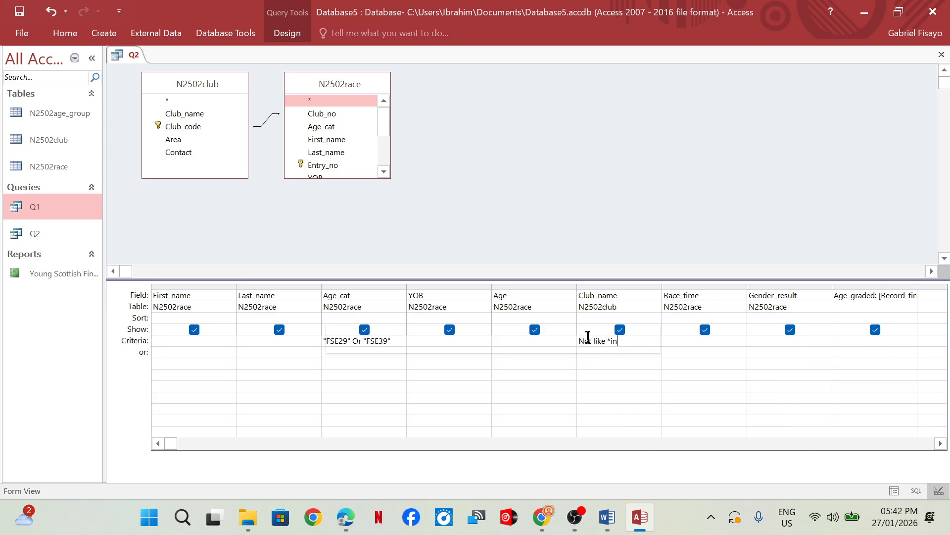
pyautogui.write('nde')
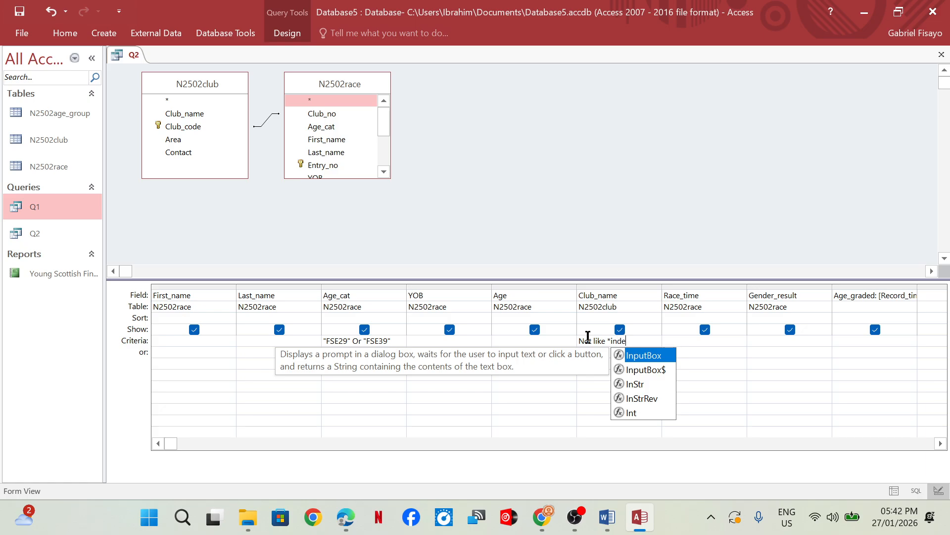
pyautogui.write('pendent*')
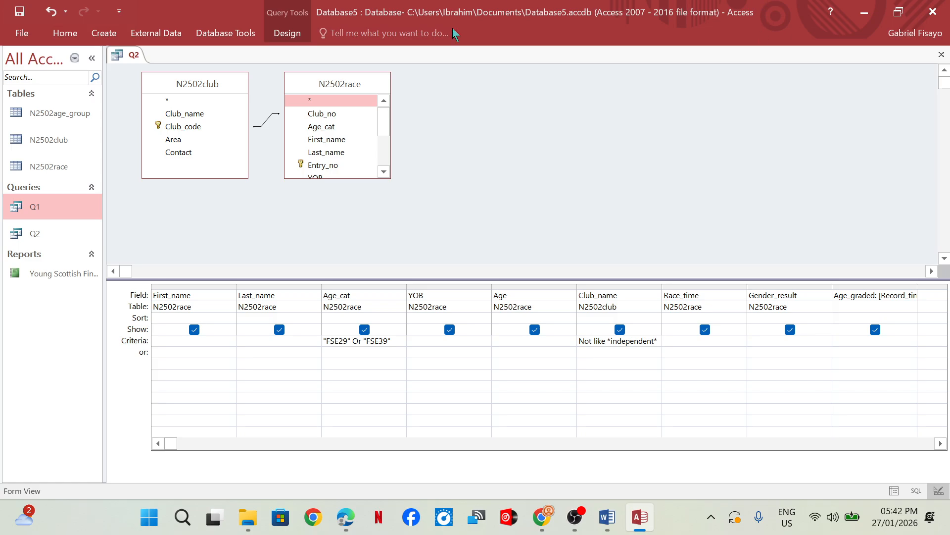
# Step: Run Q2, go to the last record and look through the Club_name values to check the filtered records
pyautogui.click(287, 33)
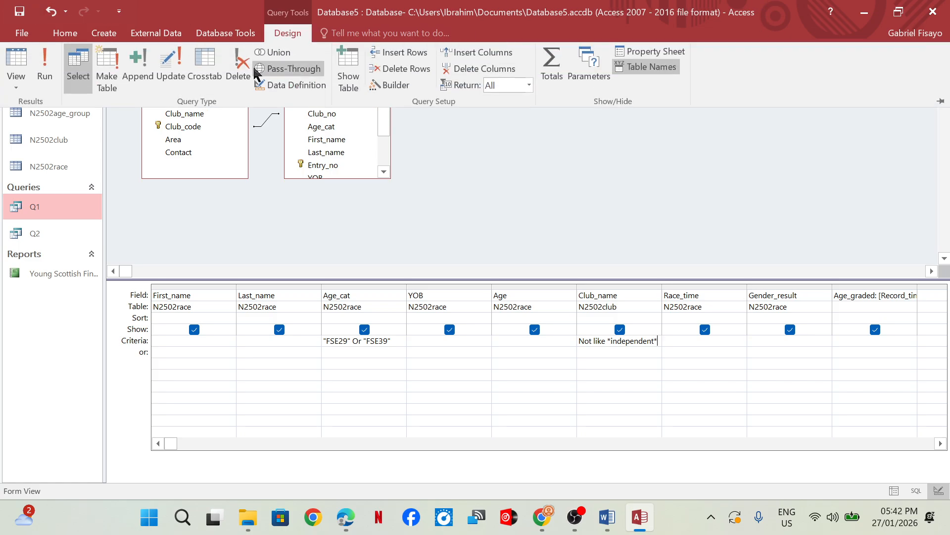
pyautogui.click(50, 77)
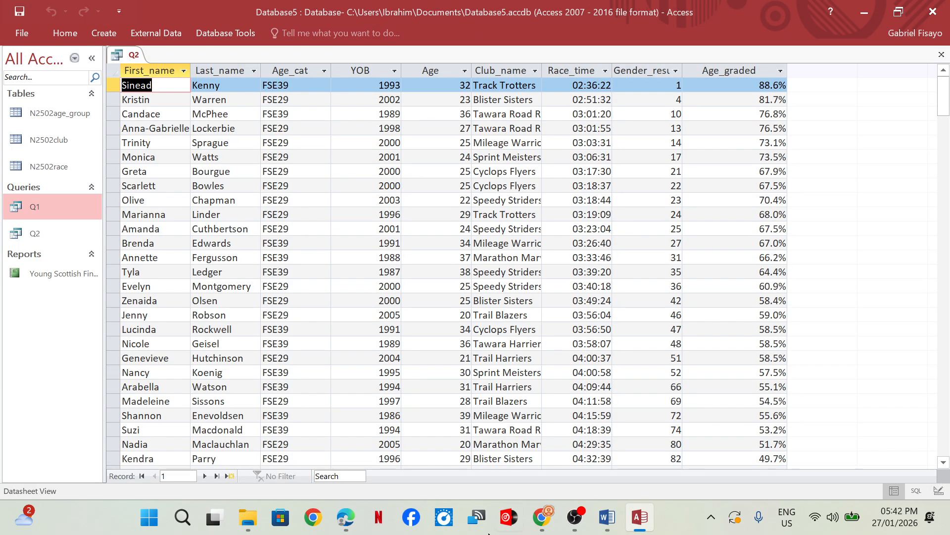
pyautogui.click(203, 476)
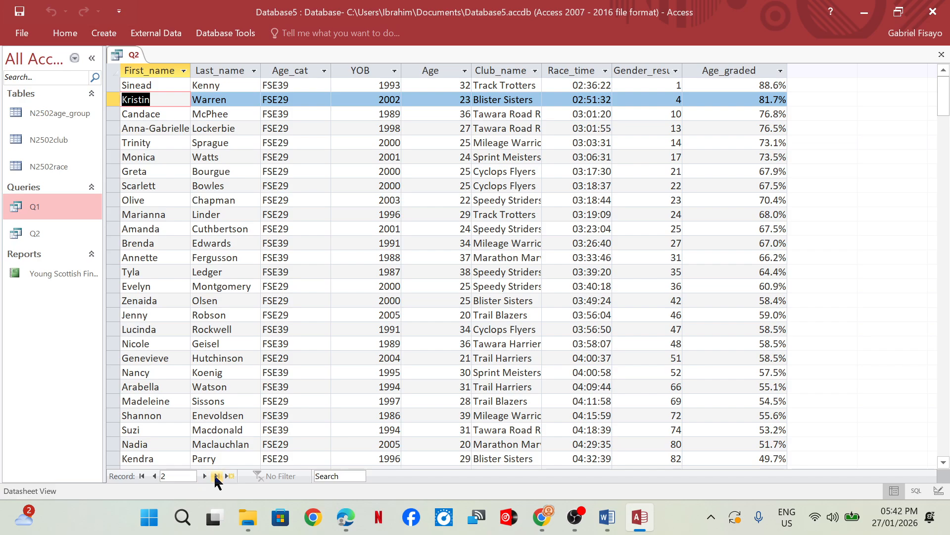
pyautogui.click(217, 476)
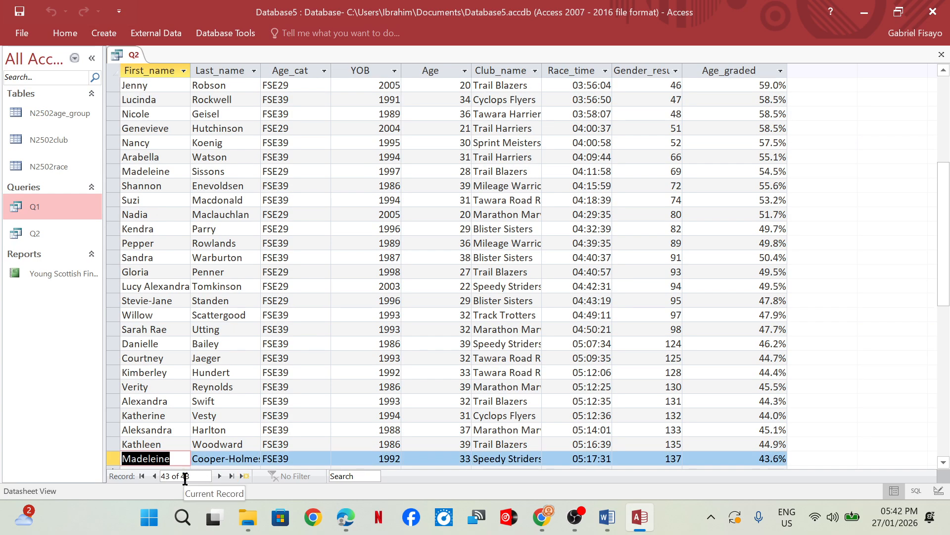
pyautogui.scroll(4, 495, 113)
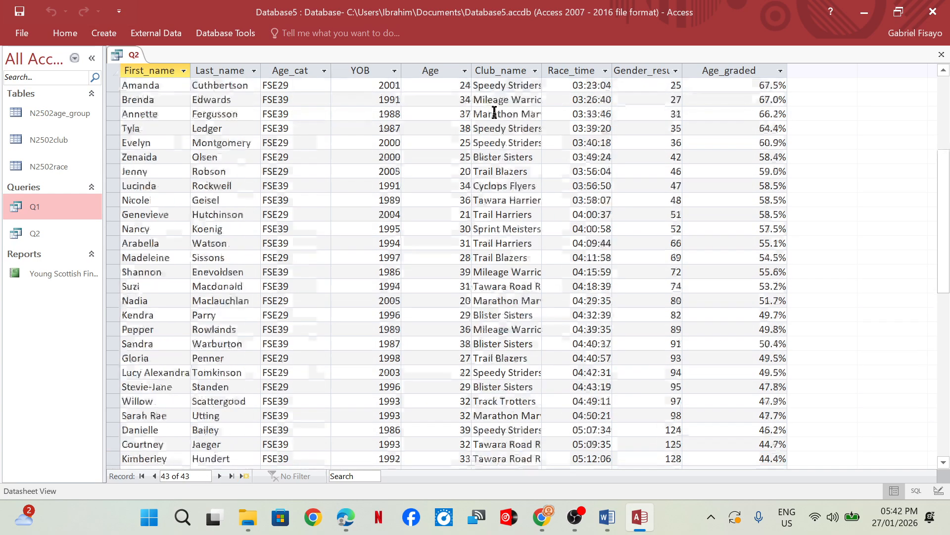
pyautogui.scroll(2, 496, 112)
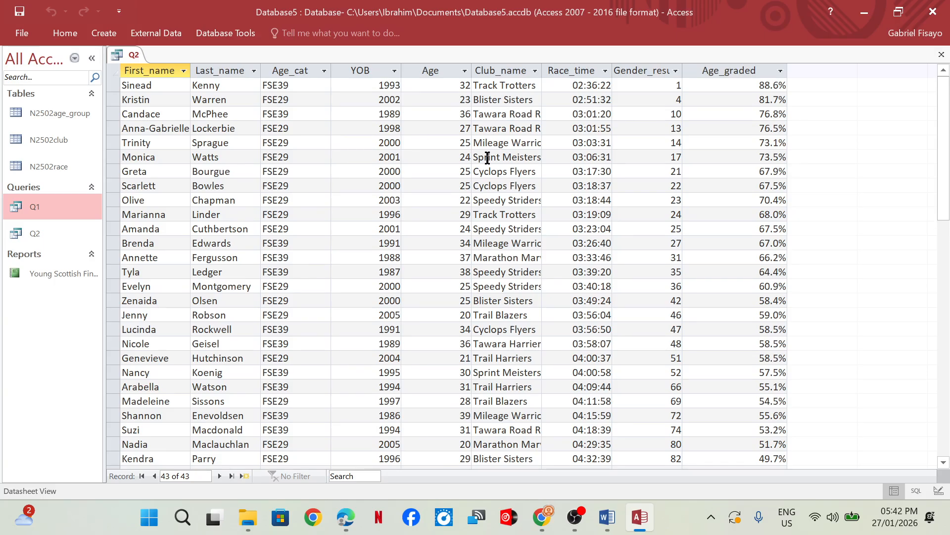
pyautogui.scroll(-4, 450, 85)
pyautogui.scroll(1, 450, 85)
pyautogui.scroll(-4, 452, 85)
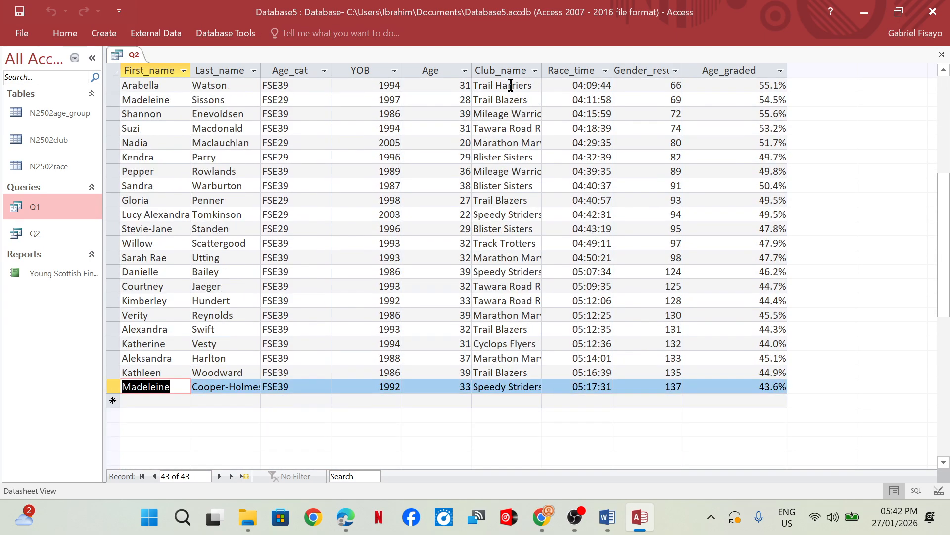
pyautogui.scroll(-5, 511, 85)
pyautogui.scroll(8, 511, 85)
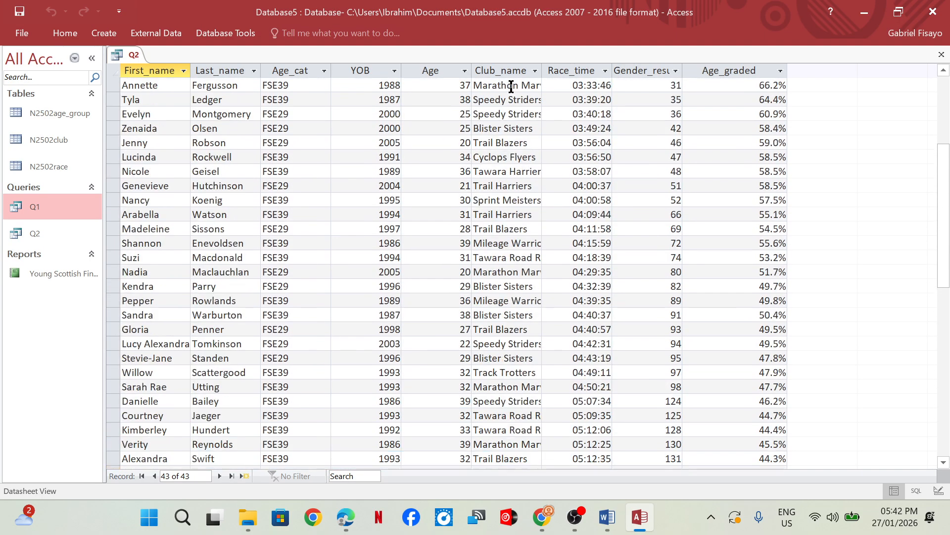
pyautogui.scroll(4, 511, 89)
# Step: Put Q2 back in Design View, tick question 22's record-selection bullet with the pen in the Edge PDF, and return to Access
pyautogui.click(65, 33)
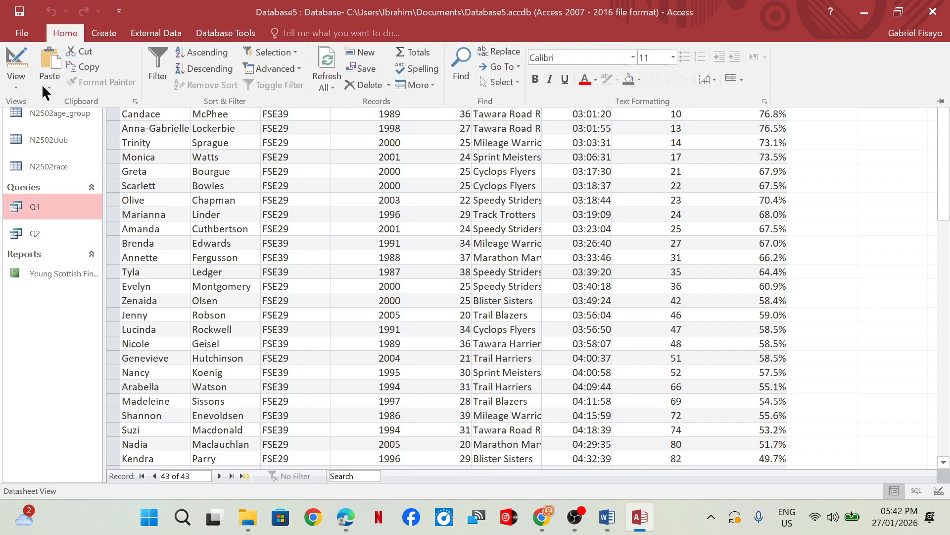
pyautogui.click(17, 64)
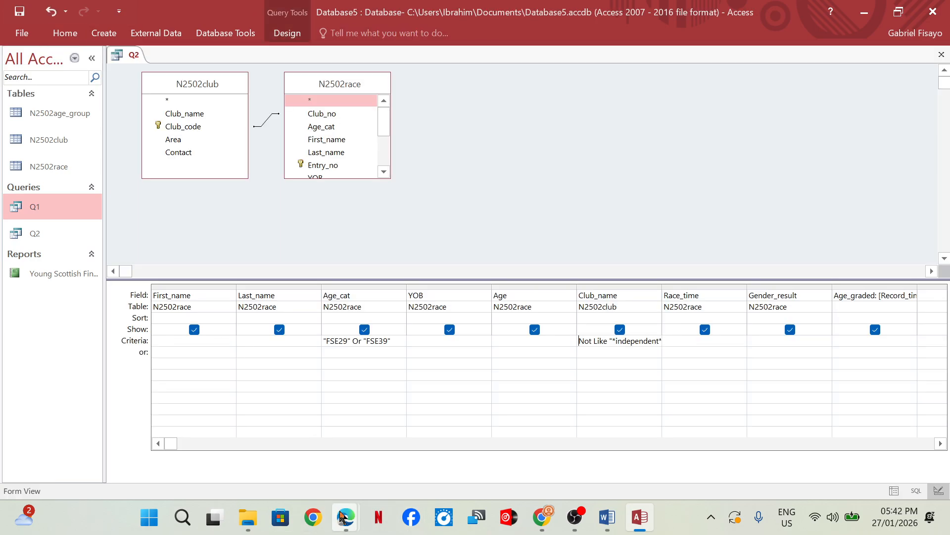
pyautogui.moveTo(346, 517)
pyautogui.click(297, 448)
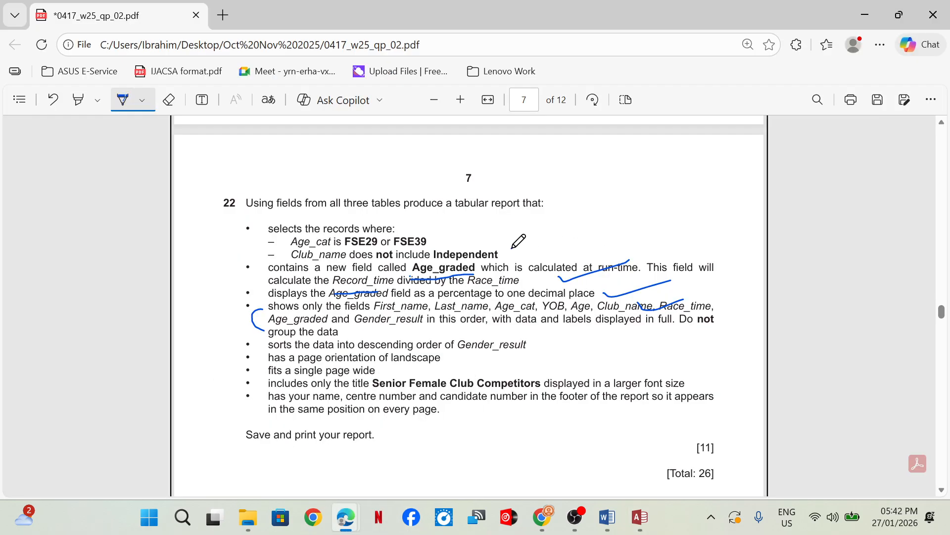
pyautogui.moveTo(511, 247); pyautogui.dragTo(588, 215)
pyautogui.scroll(-2, 486, 296)
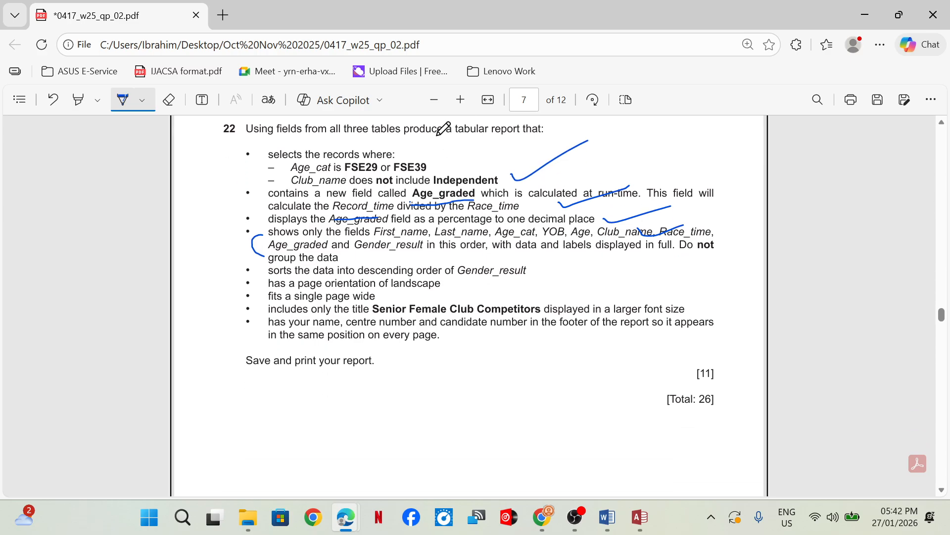
pyautogui.click(640, 516)
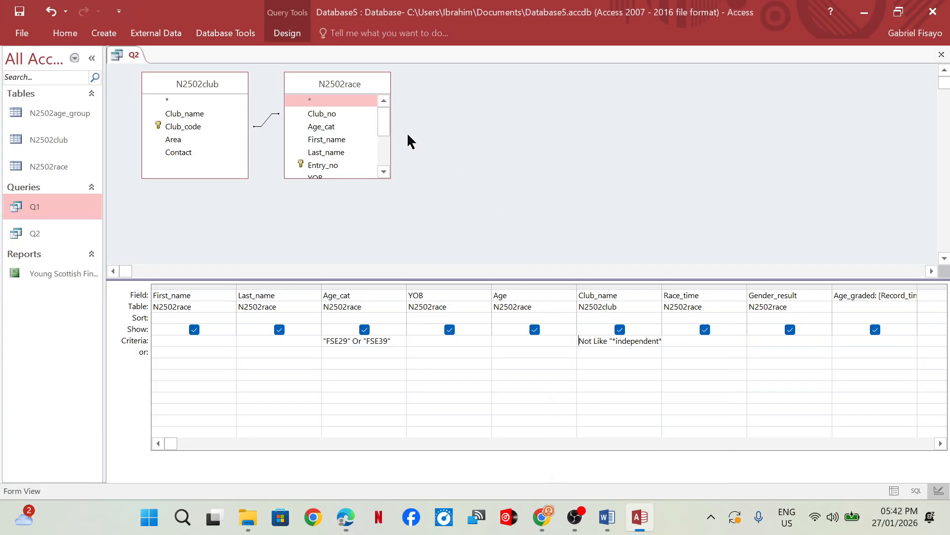
# Step: Close query Q2 and save its design changes
pyautogui.rightClick(127, 54)
pyautogui.click(141, 58)
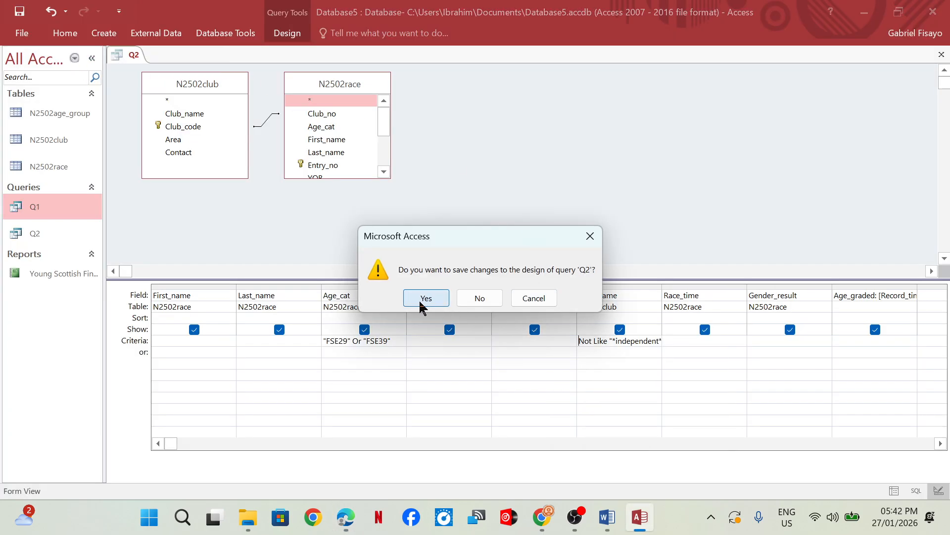
pyautogui.click(420, 299)
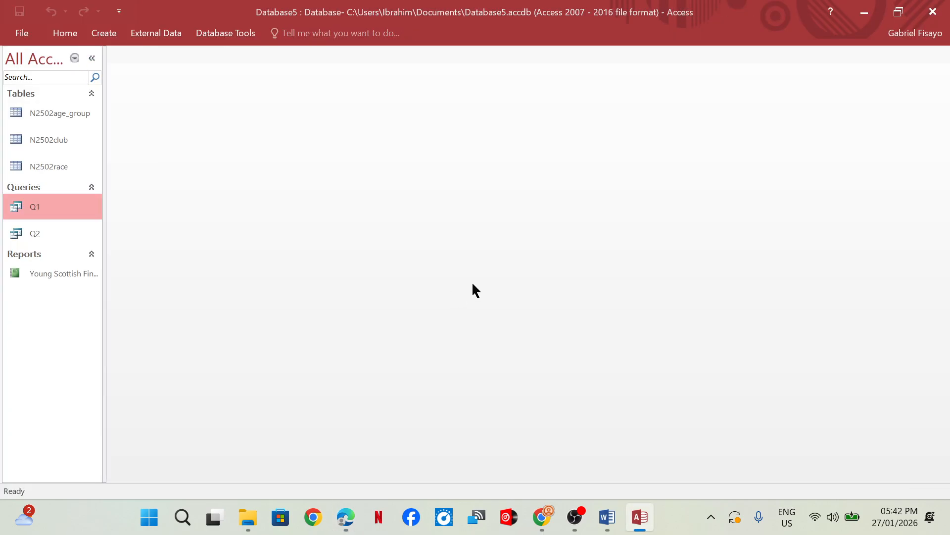
# Step: Start the Report Wizard, include all fields from query Q2 and leave the report without grouping levels
pyautogui.click(198, 35)
pyautogui.click(99, 33)
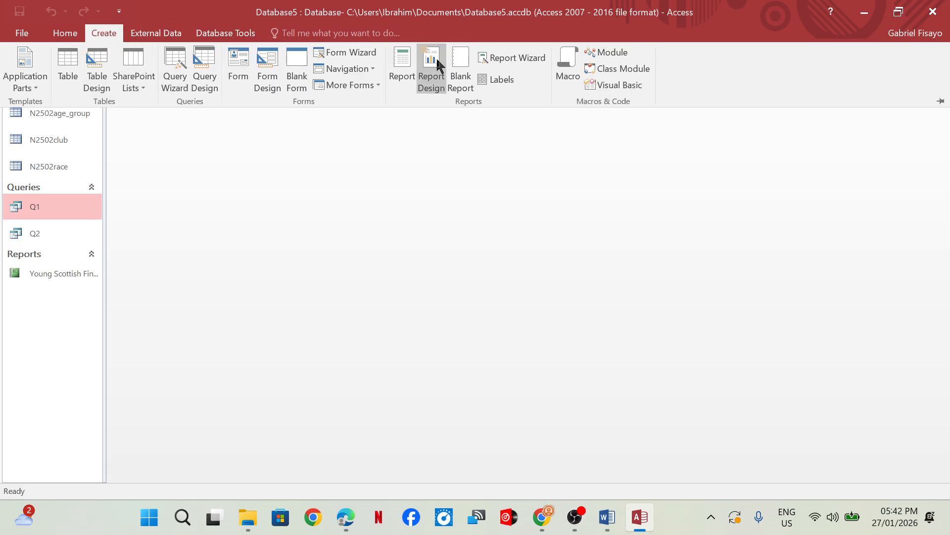
pyautogui.click(498, 57)
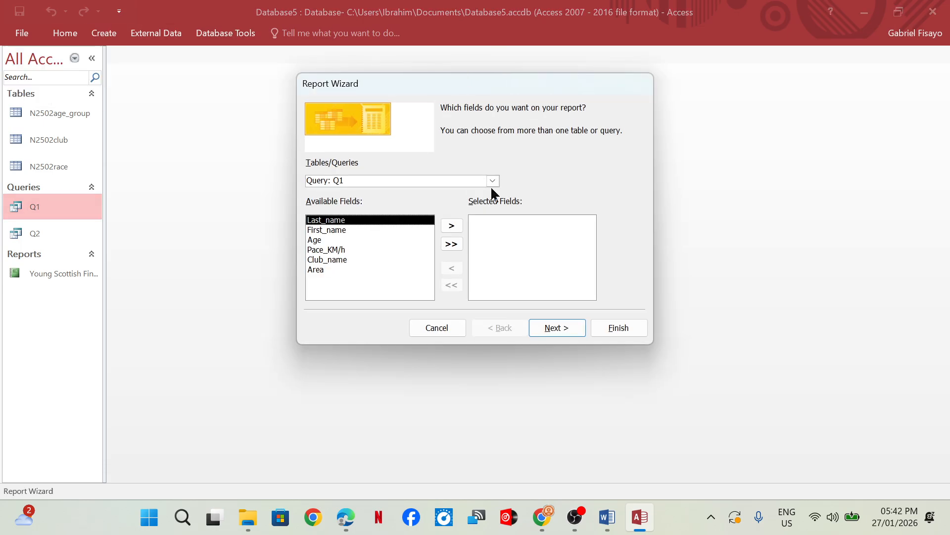
pyautogui.click(492, 181)
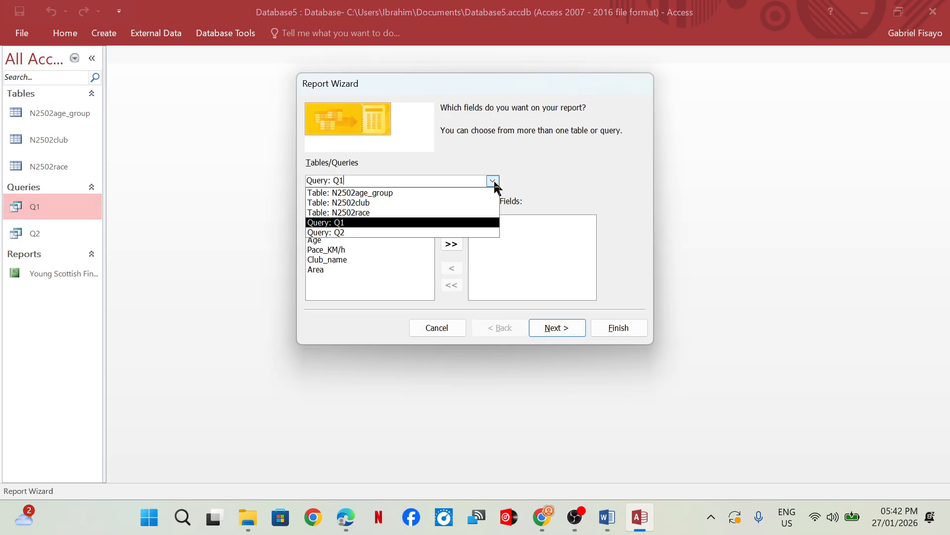
pyautogui.click(347, 233)
pyautogui.click(446, 248)
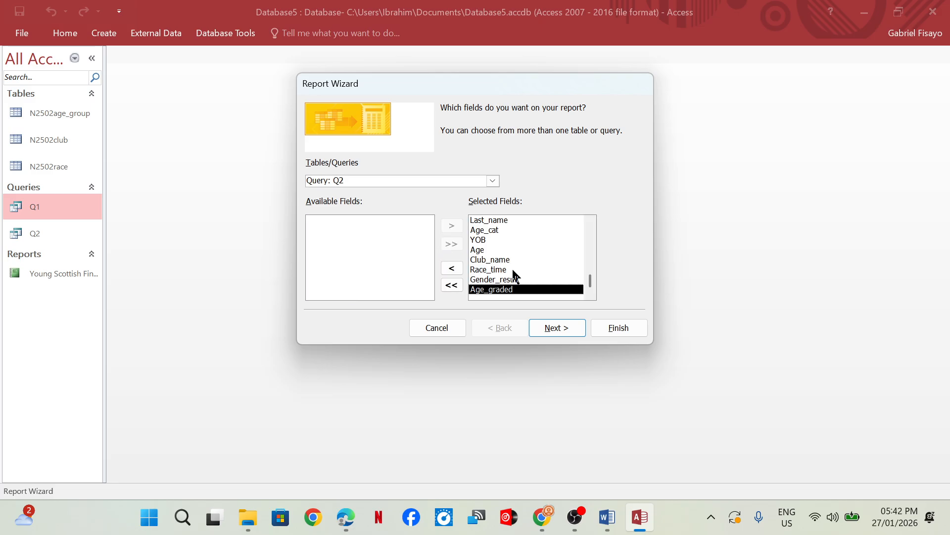
pyautogui.click(546, 330)
pyautogui.click(548, 328)
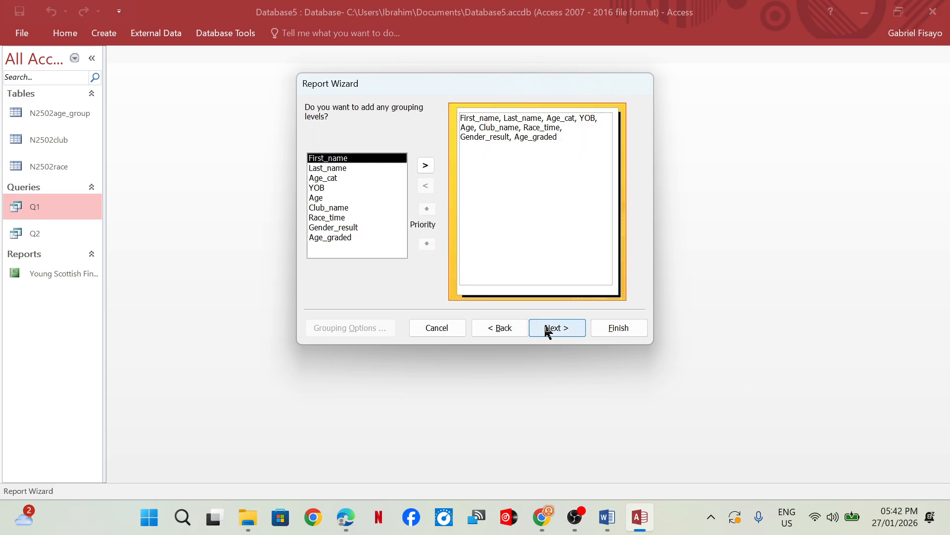
pyautogui.click(548, 329)
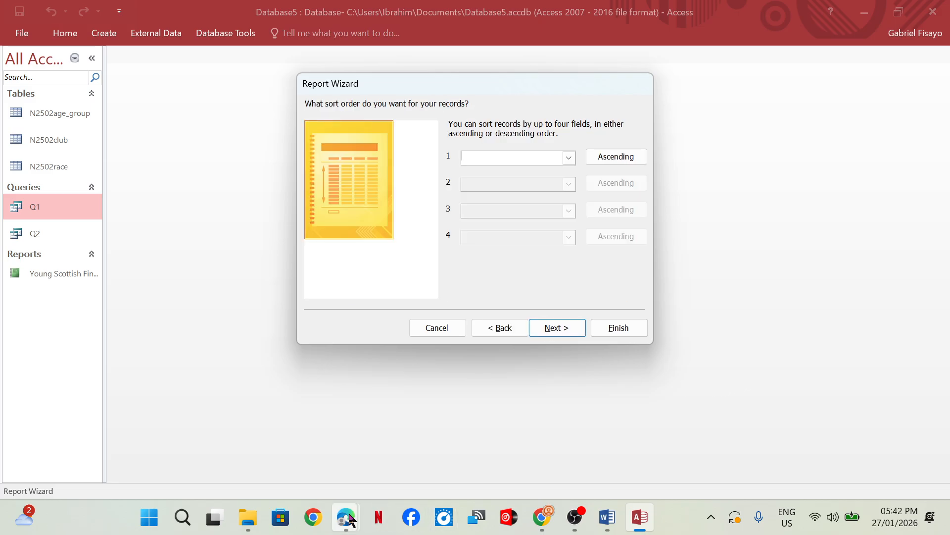
# Step: Check question 22's sort requirement in the Edge PDF, then sort the Access report by Gender_result in descending order and continue the wizard
pyautogui.moveTo(346, 517)
pyautogui.click(265, 452)
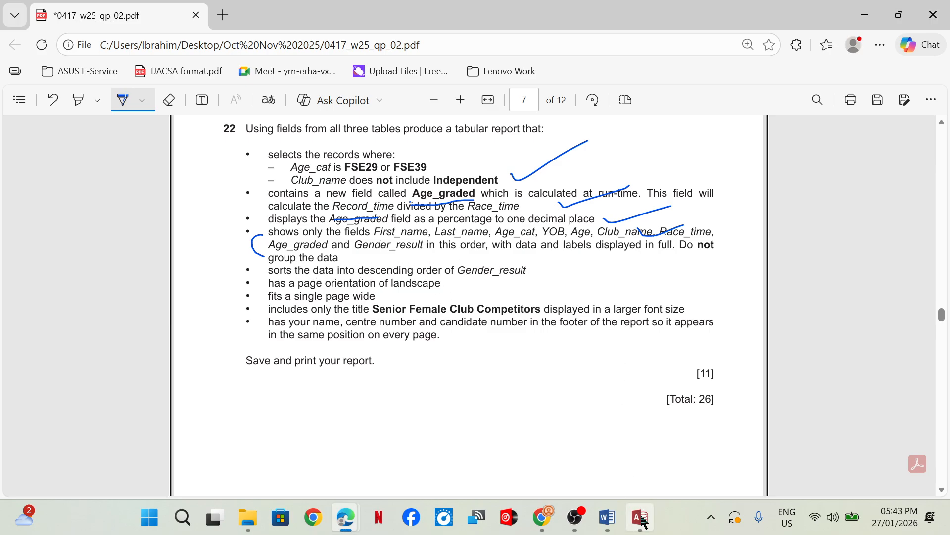
pyautogui.moveTo(640, 516)
pyautogui.click(647, 445)
pyautogui.click(569, 157)
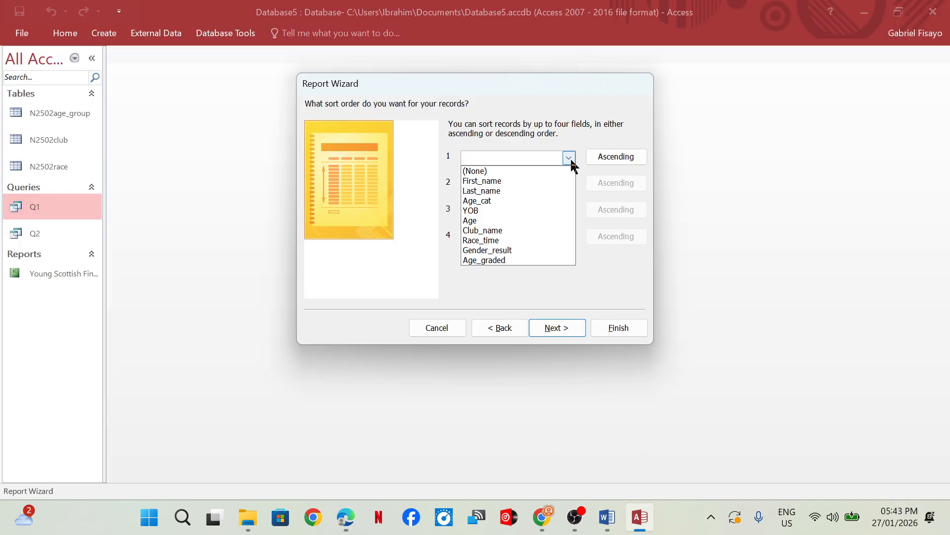
pyautogui.click(498, 250)
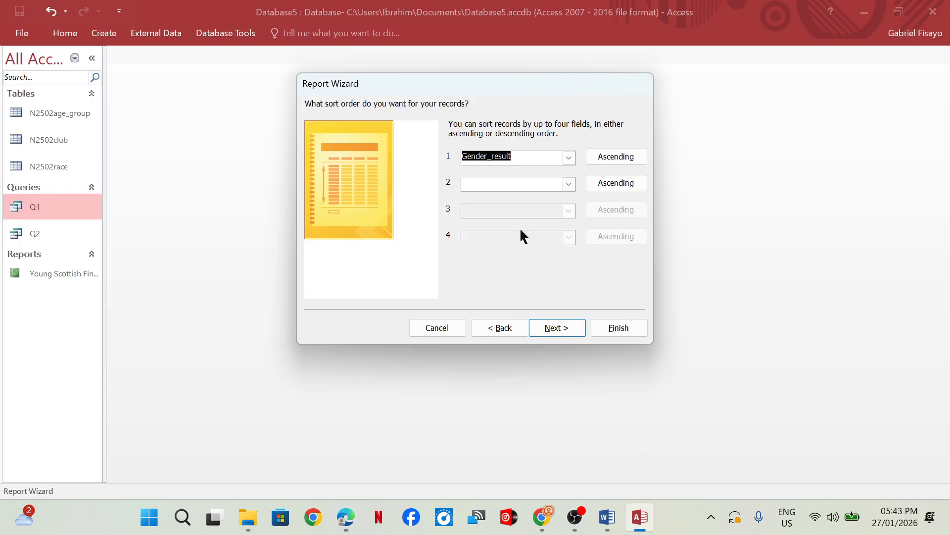
pyautogui.click(634, 159)
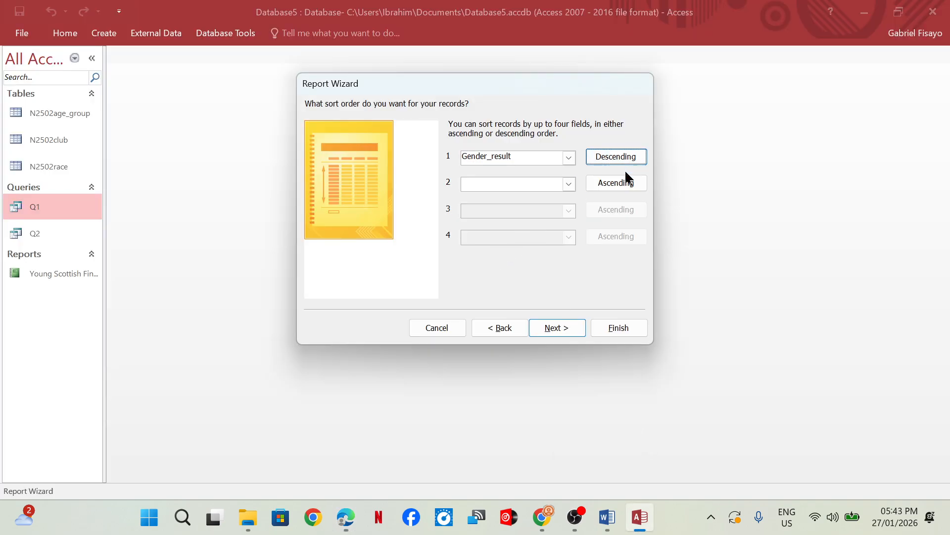
pyautogui.click(557, 328)
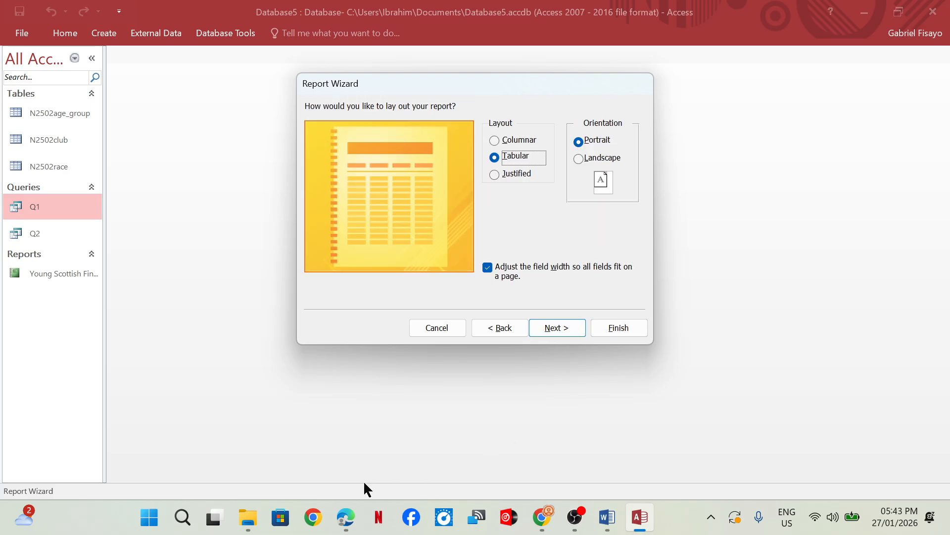
# Step: Tick question 22's sort and landscape bullets in the Edge PDF, then set the Access report's orientation to landscape and continue the wizard
pyautogui.moveTo(345, 519)
pyautogui.click(330, 423)
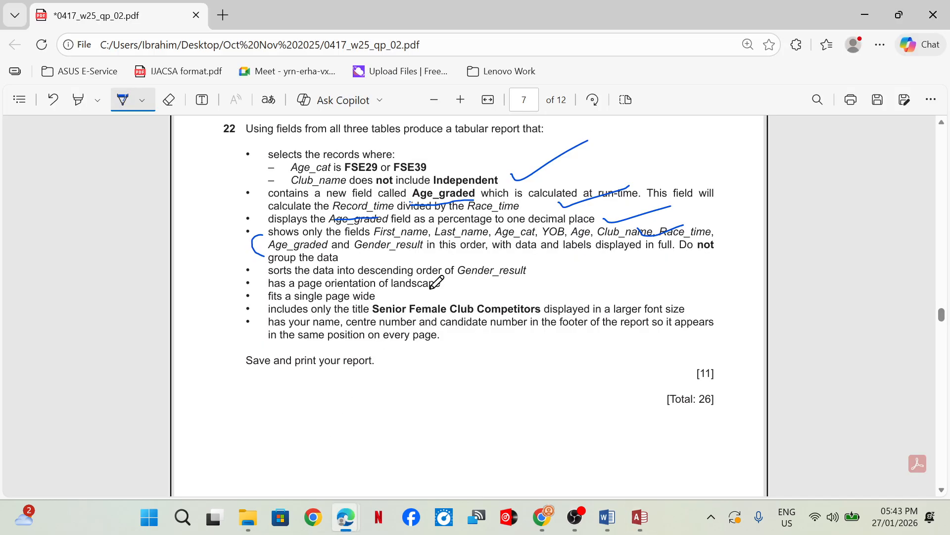
pyautogui.moveTo(534, 266); pyautogui.dragTo(594, 251)
pyautogui.moveTo(454, 283); pyautogui.dragTo(519, 253)
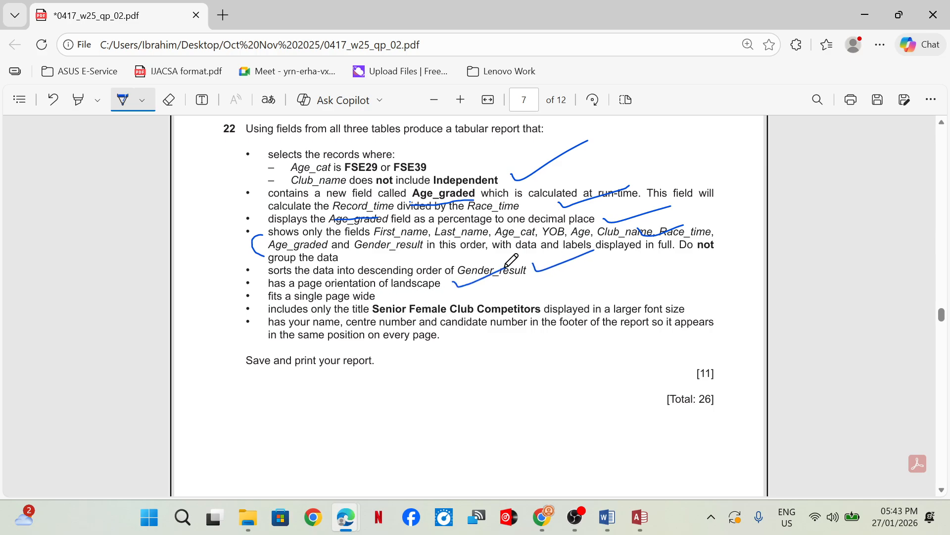
pyautogui.click(650, 518)
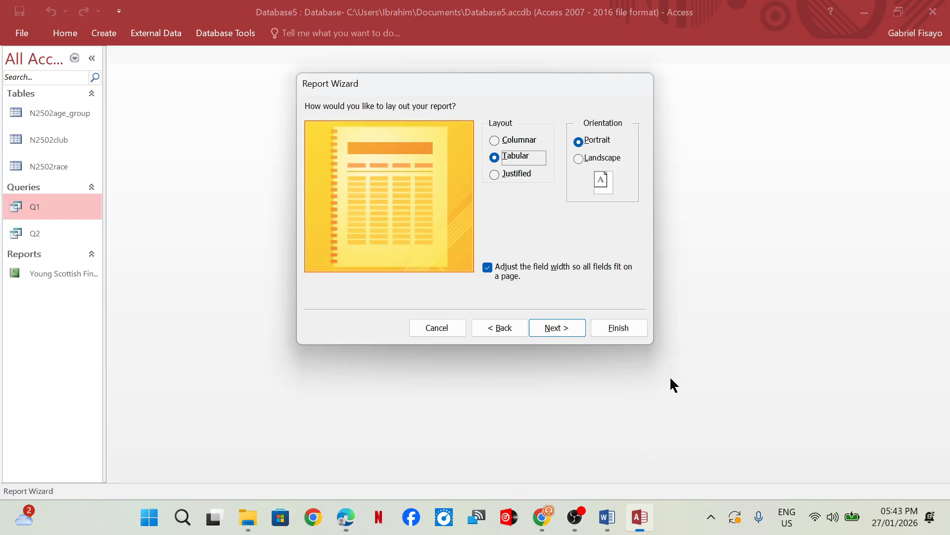
pyautogui.click(599, 158)
pyautogui.click(557, 328)
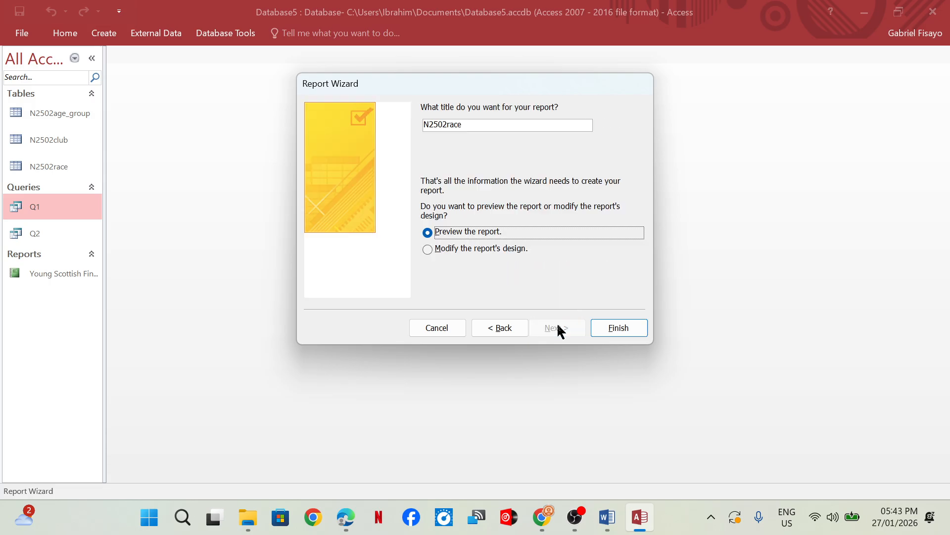
# Step: Return to question 22 in the Edge PDF, turn off the drawing pen and select the title text Senior Female Club Competitors
pyautogui.moveTo(357, 507)
pyautogui.click(298, 464)
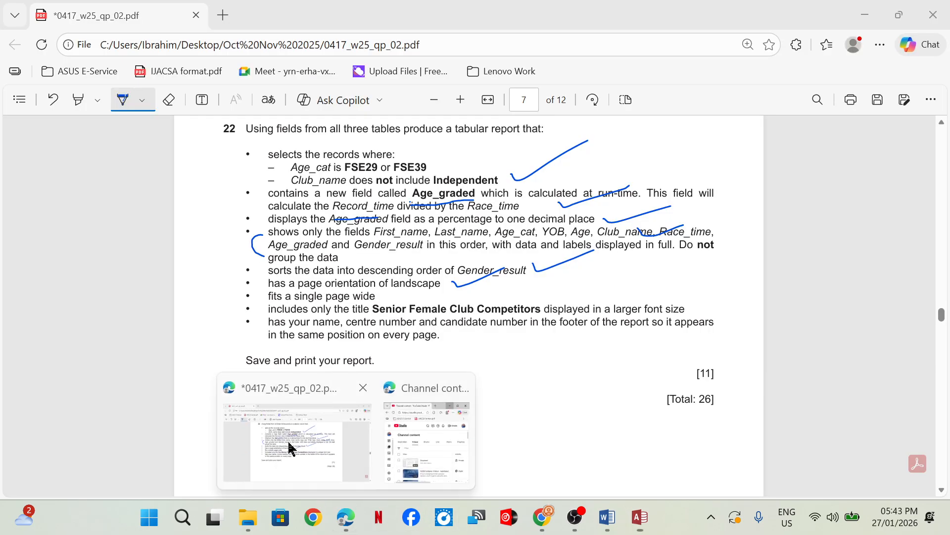
pyautogui.click(128, 109)
pyautogui.moveTo(374, 316); pyautogui.dragTo(542, 315)
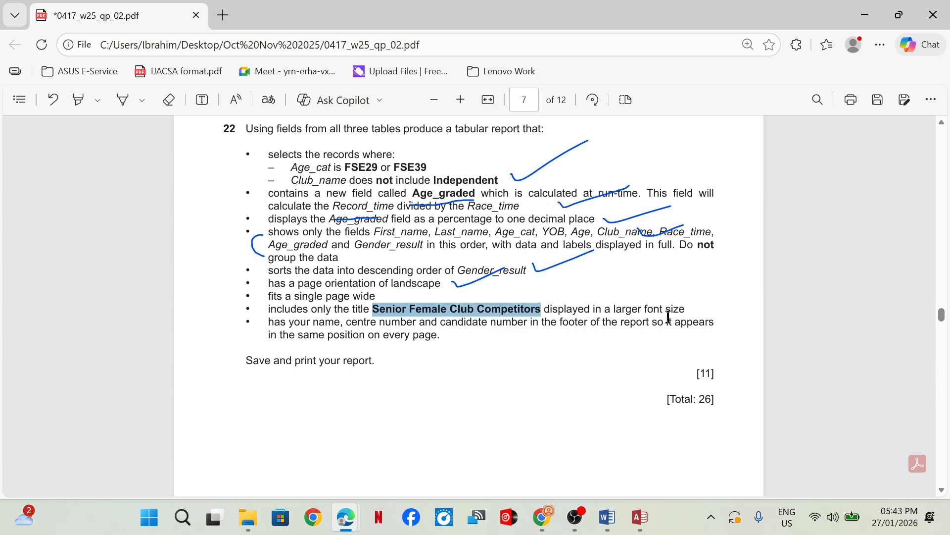
# Step: In Access, title the report Senior Female Club Competitors, finish the wizard and close the preview to reach Design View
pyautogui.moveTo(641, 517)
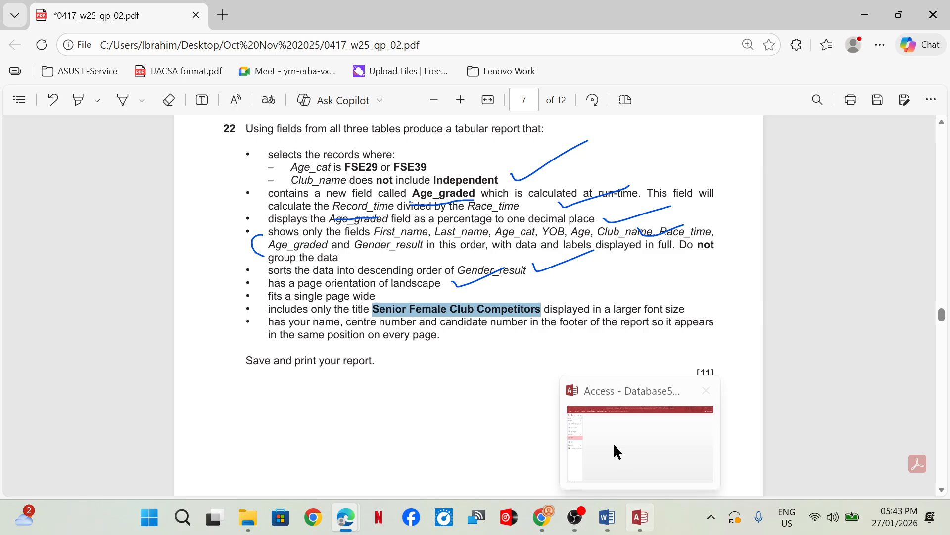
pyautogui.click(615, 452)
pyautogui.moveTo(495, 127); pyautogui.dragTo(417, 128)
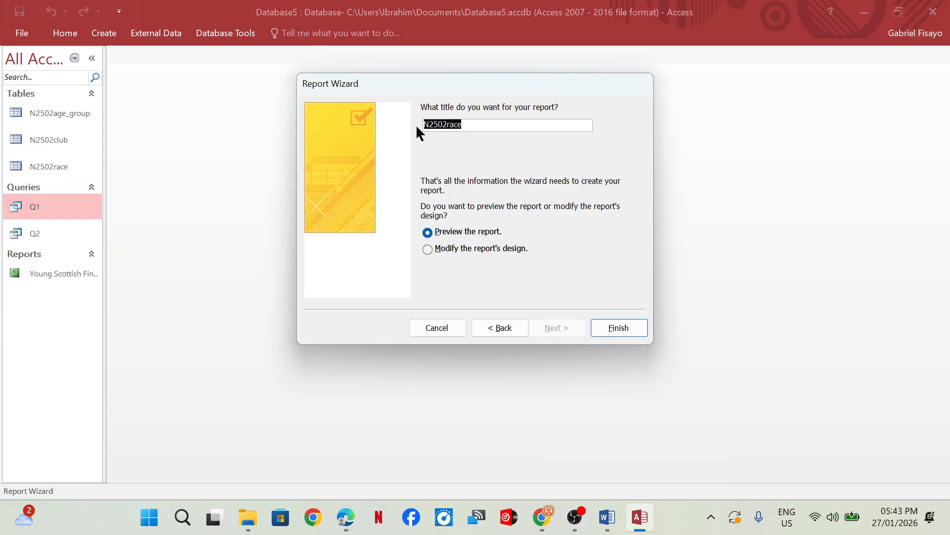
pyautogui.write('Senior Female Club Competition')
pyautogui.click(638, 332)
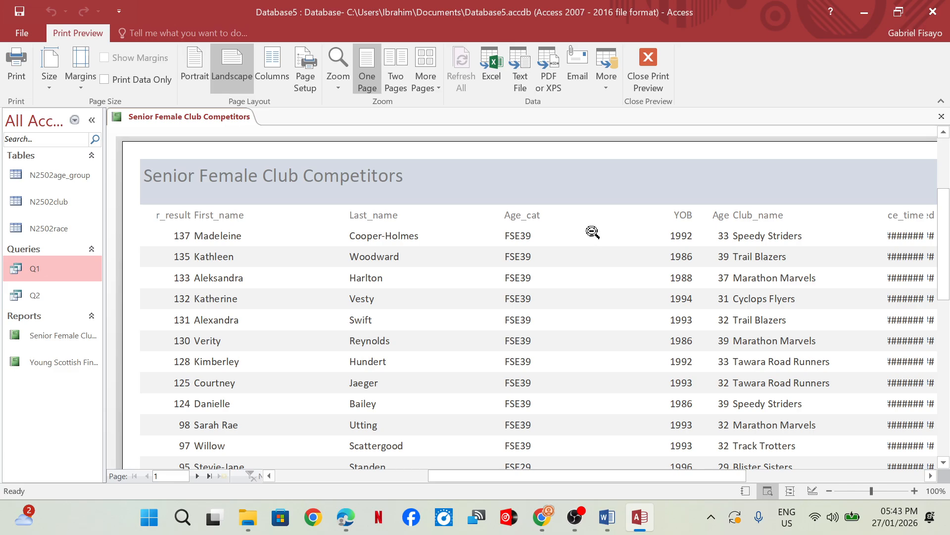
pyautogui.click(644, 81)
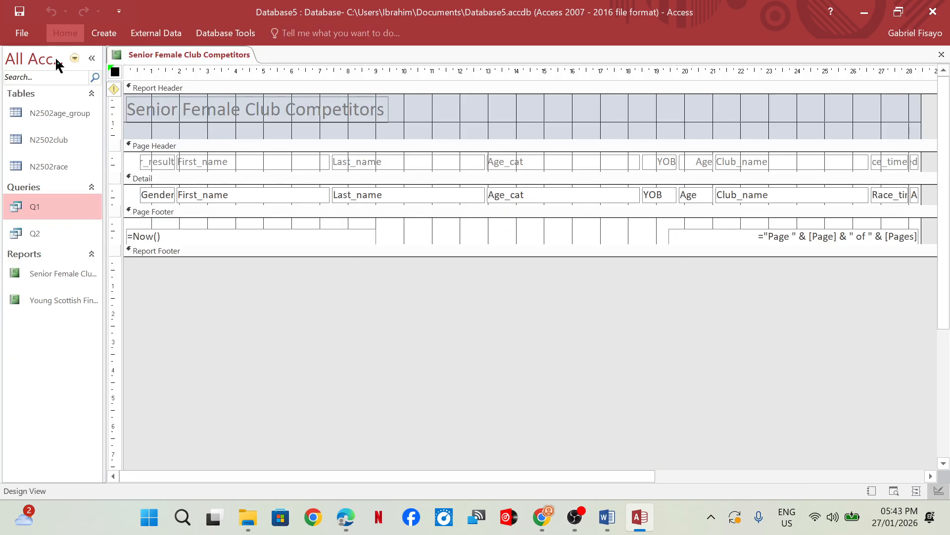
# Step: Set the font size of the title text in the report header to 26
pyautogui.click(198, 112)
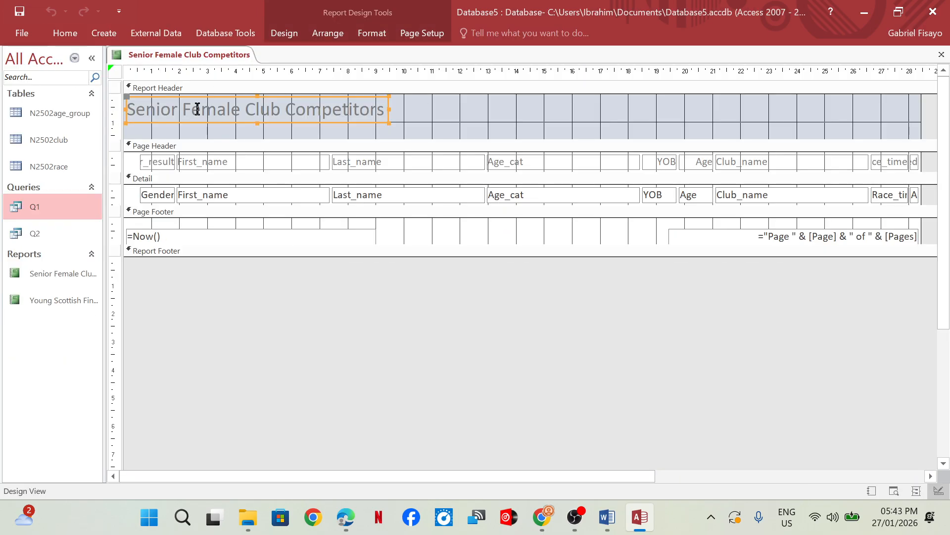
pyautogui.click(321, 114)
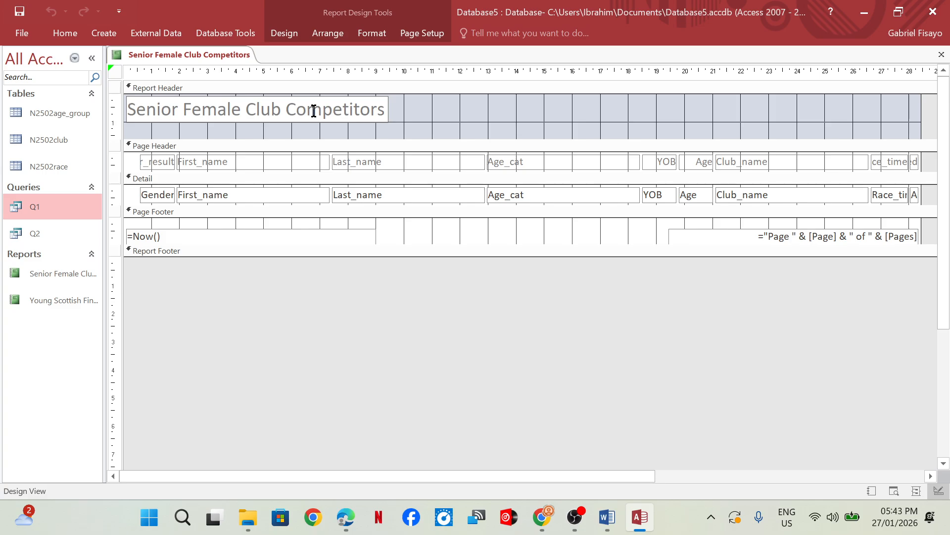
pyautogui.moveTo(382, 107); pyautogui.dragTo(124, 106)
pyautogui.click(55, 33)
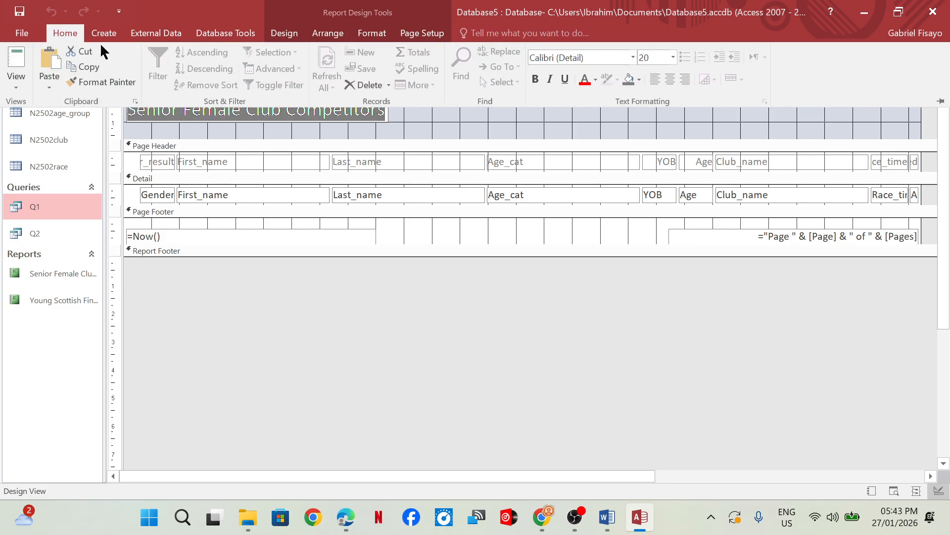
pyautogui.click(104, 33)
pyautogui.click(64, 33)
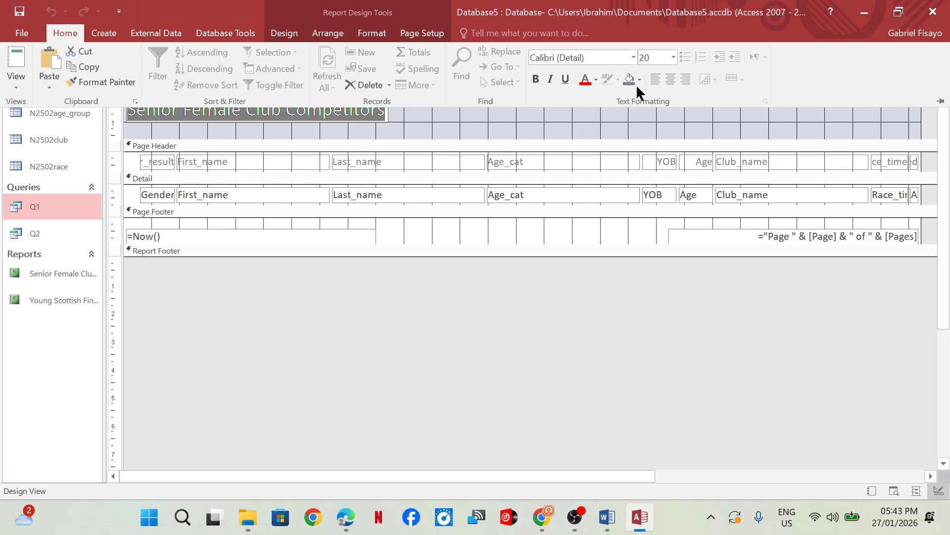
pyautogui.click(673, 57)
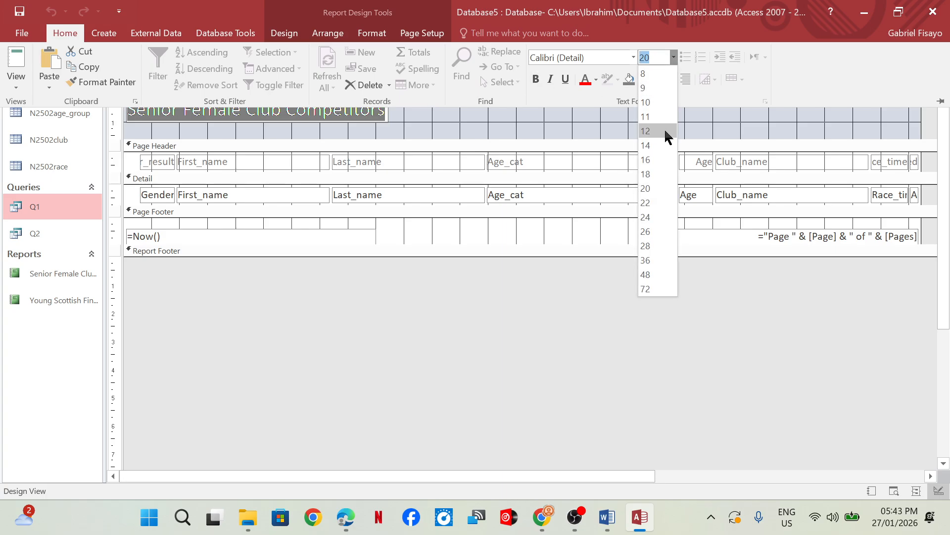
pyautogui.click(651, 231)
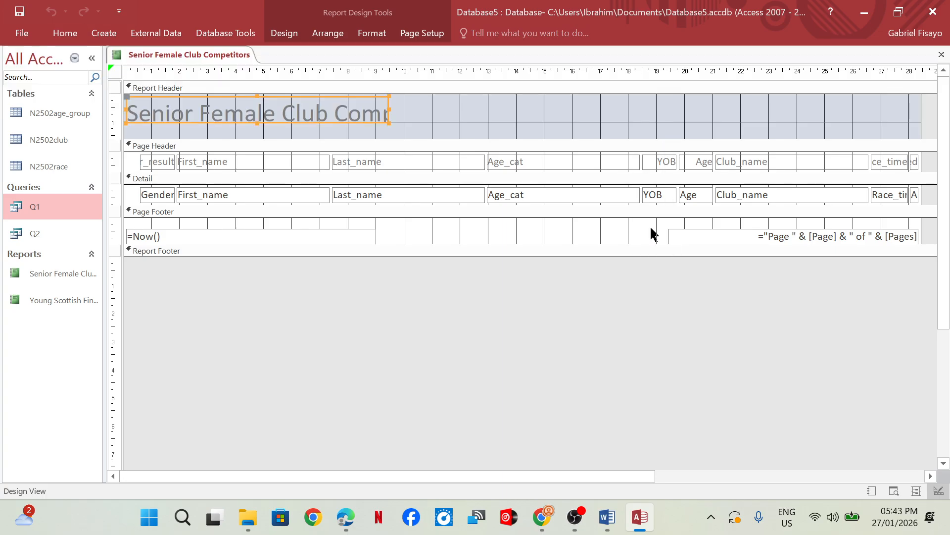
# Step: Set the report title's font size to 36 and enlarge its label to about 17.5 cm wide so the whole title fits
pyautogui.moveTo(389, 110); pyautogui.dragTo(127, 114)
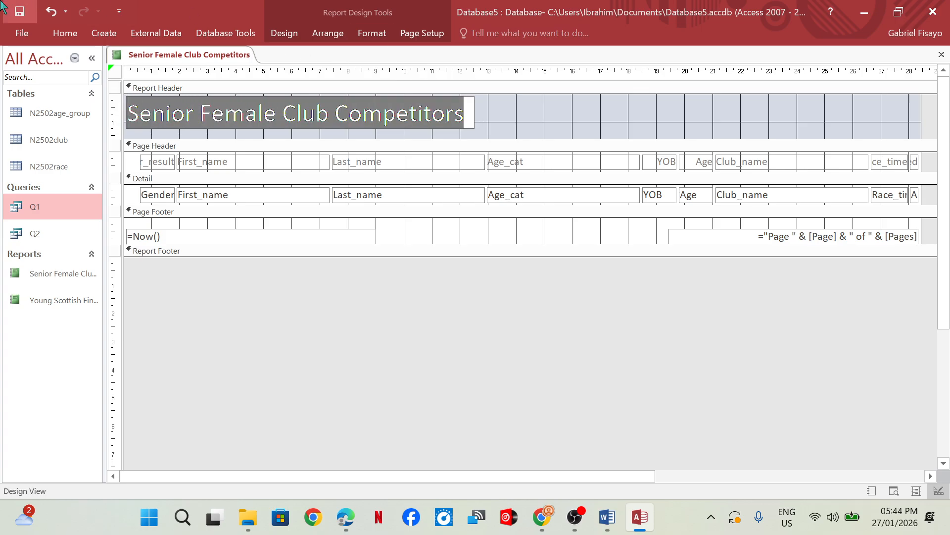
pyautogui.click(65, 33)
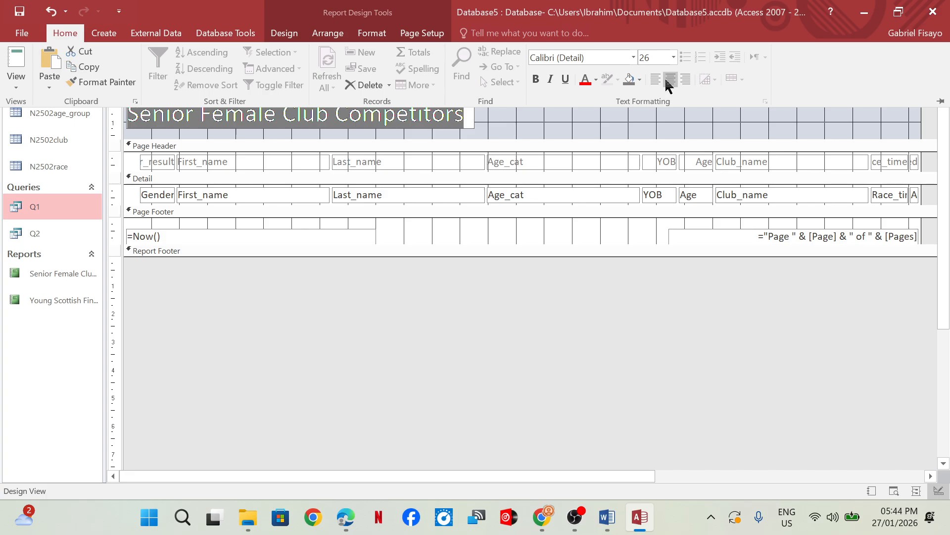
pyautogui.click(673, 57)
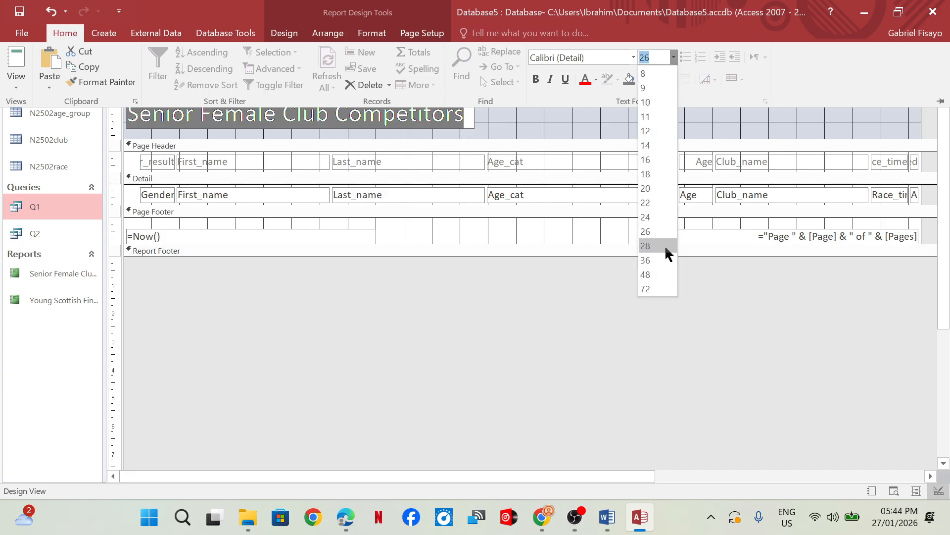
pyautogui.click(658, 262)
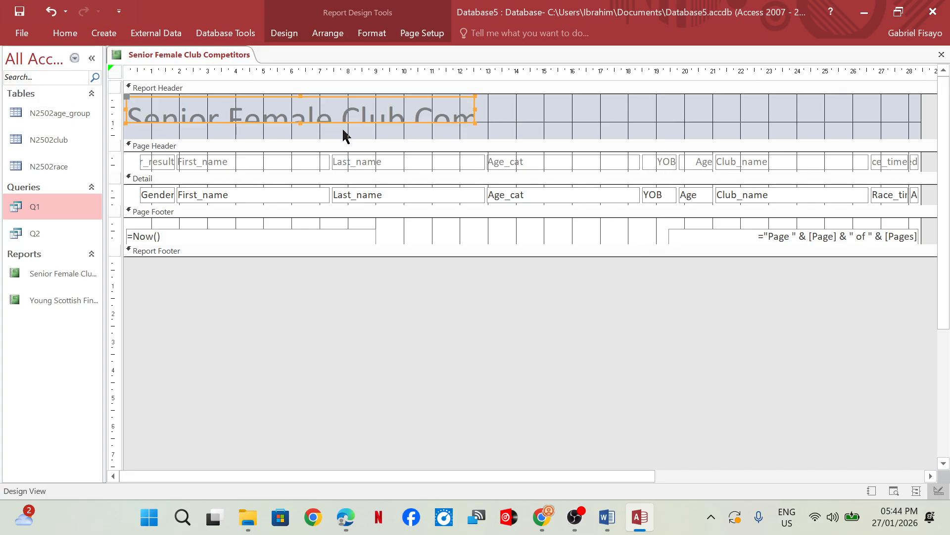
pyautogui.moveTo(300, 123); pyautogui.dragTo(300, 136)
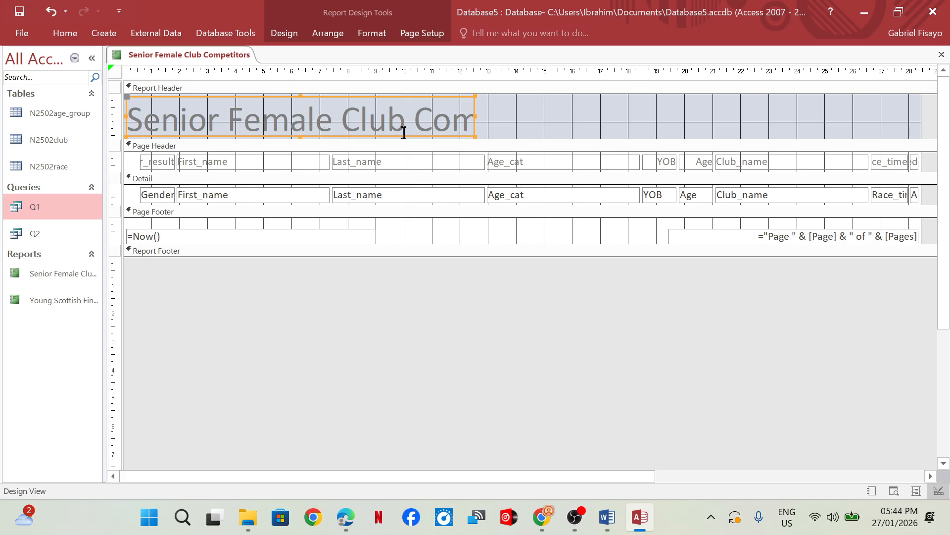
pyautogui.moveTo(473, 116); pyautogui.dragTo(615, 115)
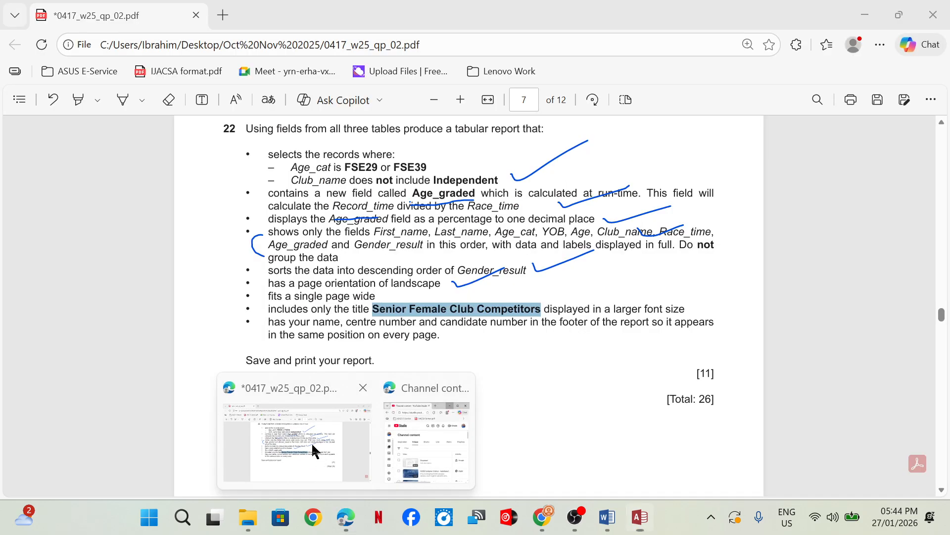
# Step: Tick question 22's report title bullet with the pen in the Edge PDF and return to the report design in Access
pyautogui.click(312, 450)
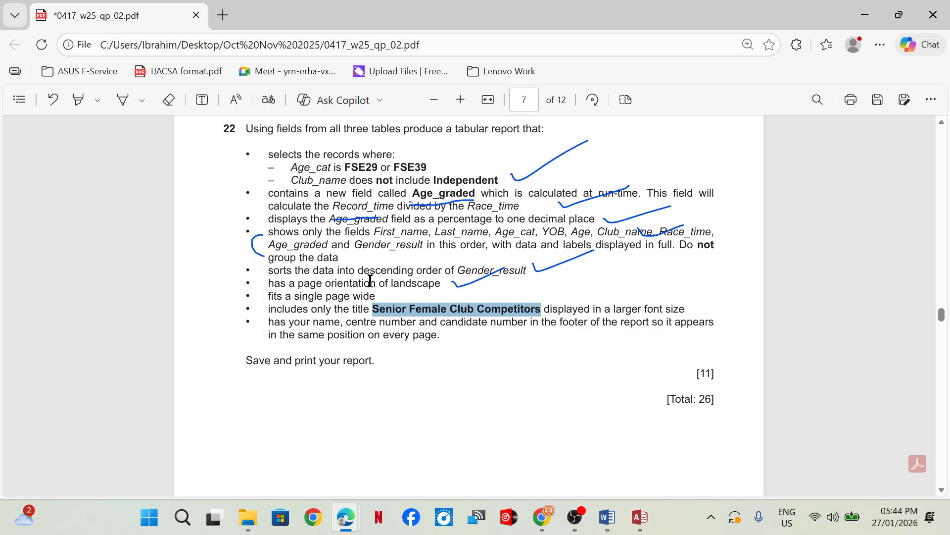
pyautogui.click(123, 99)
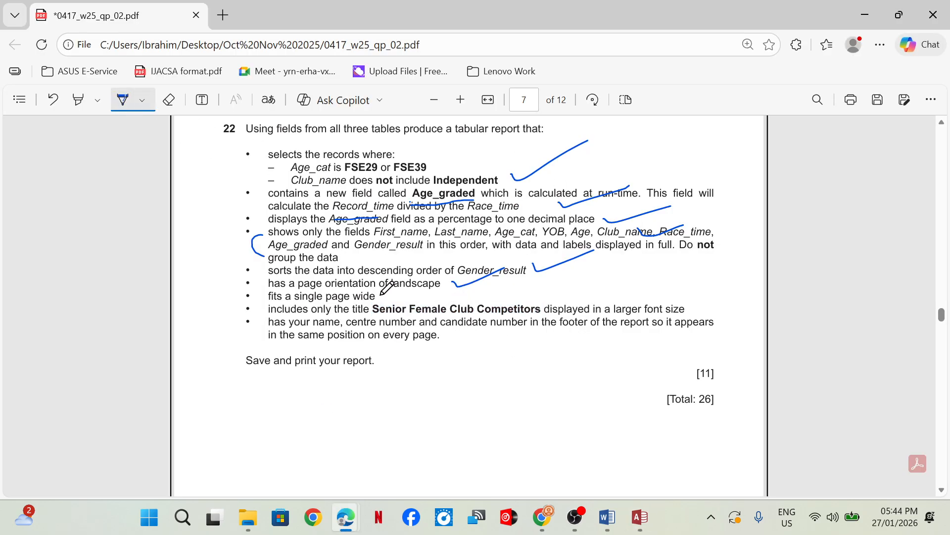
pyautogui.moveTo(507, 307)
pyautogui.mouseDown()
pyautogui.moveTo(514, 313)
pyautogui.moveTo(563, 292)
pyautogui.mouseUp()
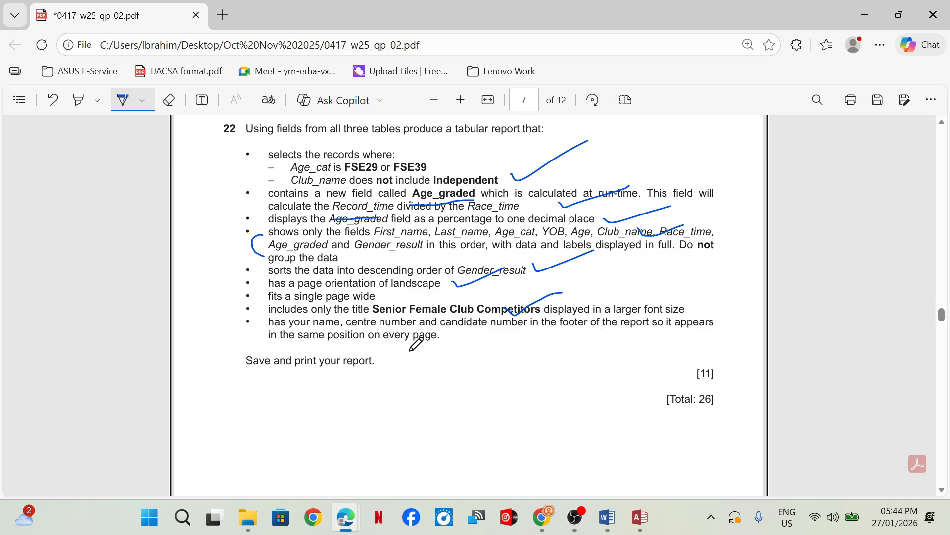
pyautogui.moveTo(640, 517)
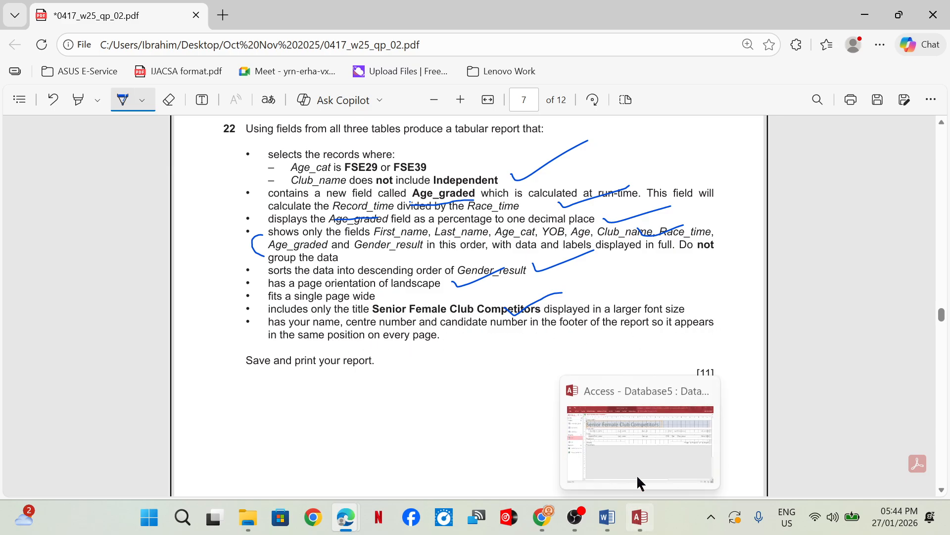
pyautogui.click(640, 484)
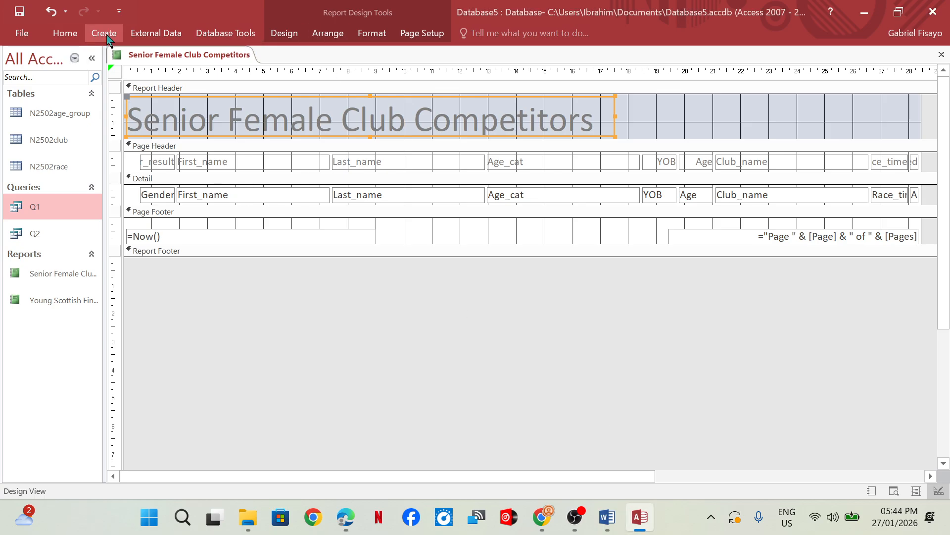
# Step: Add a label about 6 cm wide to the middle of the page footer with the candidate's name, centre number and candidate number
pyautogui.click(288, 35)
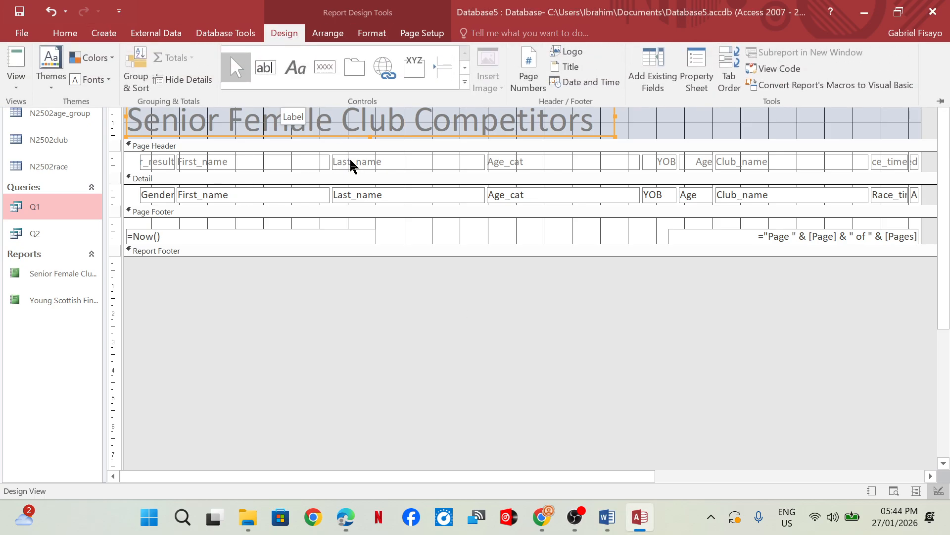
pyautogui.click(295, 77)
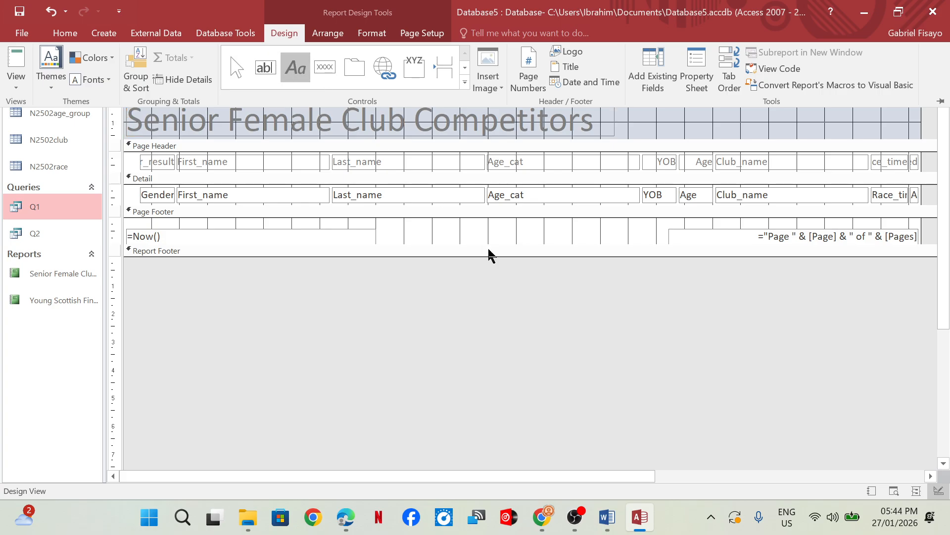
pyautogui.click(422, 229)
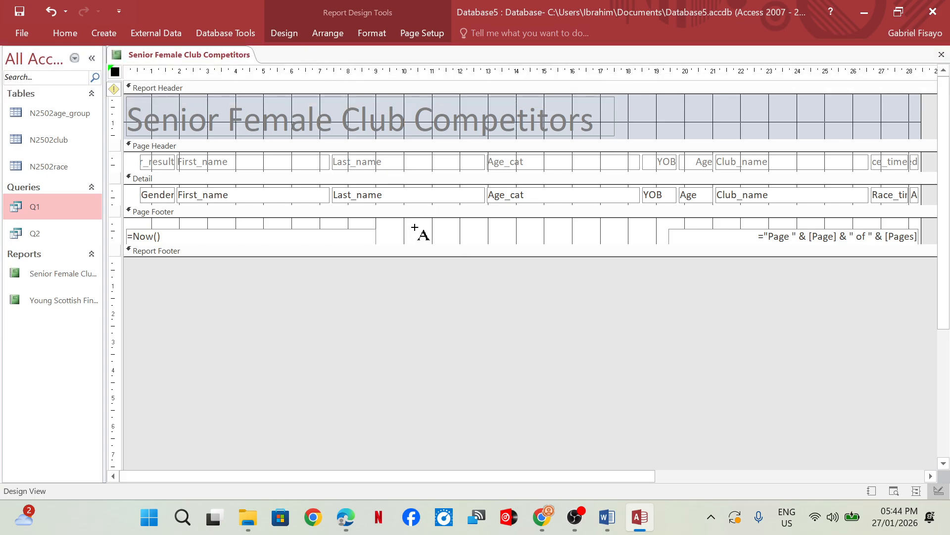
pyautogui.moveTo(412, 220); pyautogui.dragTo(576, 242)
pyautogui.write('R')
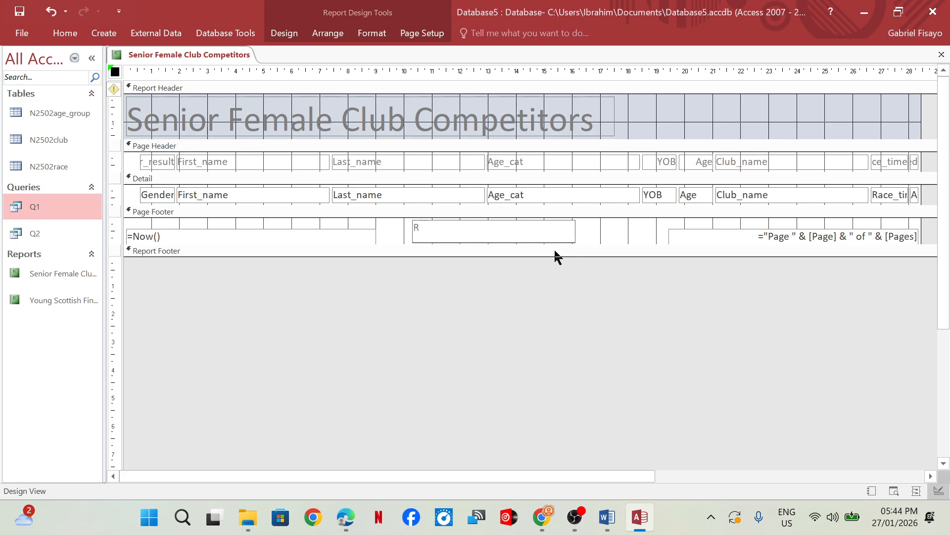
pyautogui.write('ebecca,1234, 5678')
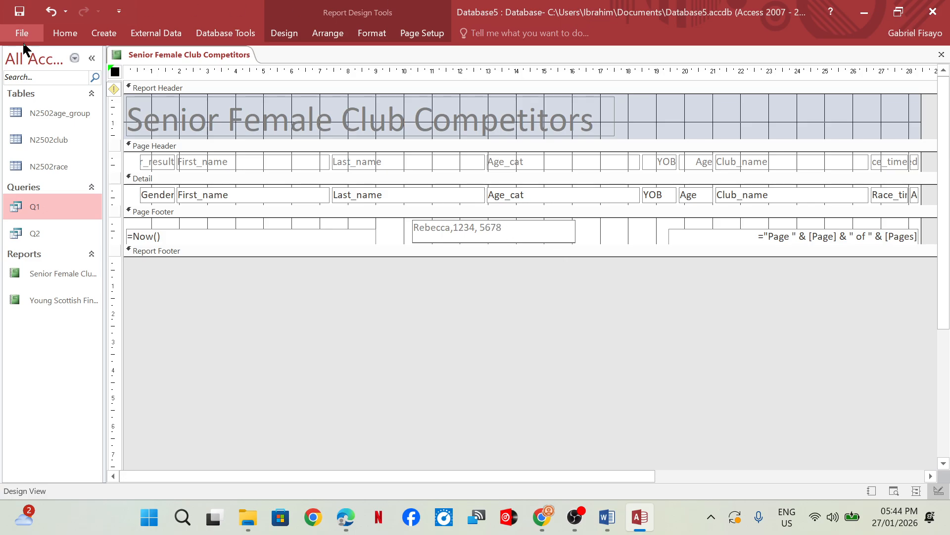
# Step: Show the report in Print Preview and check the footer at the end of the first page
pyautogui.click(67, 33)
pyautogui.click(17, 87)
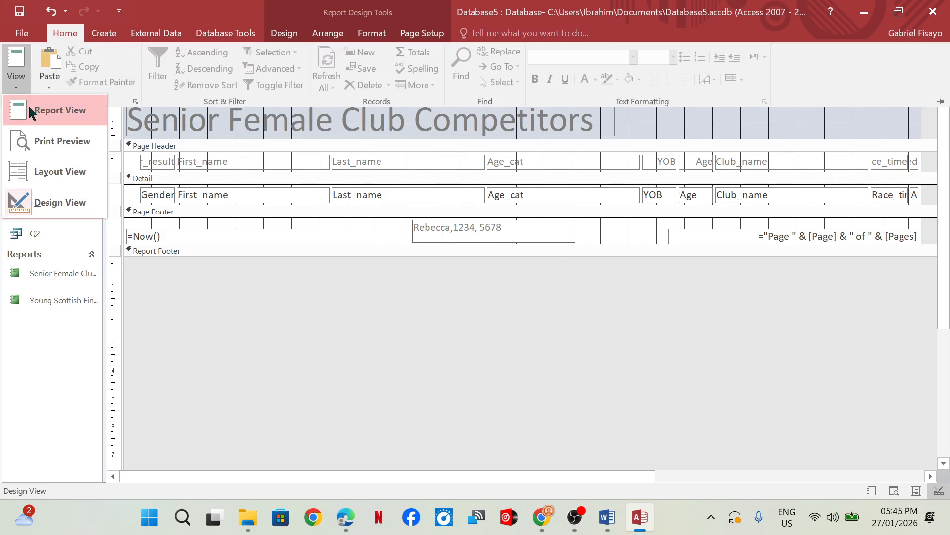
pyautogui.click(43, 141)
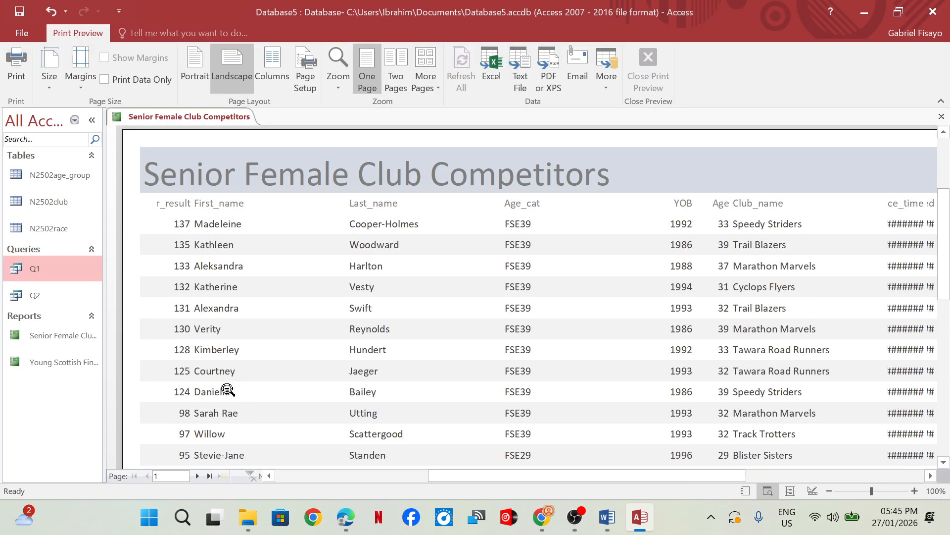
pyautogui.scroll(-10, 227, 388)
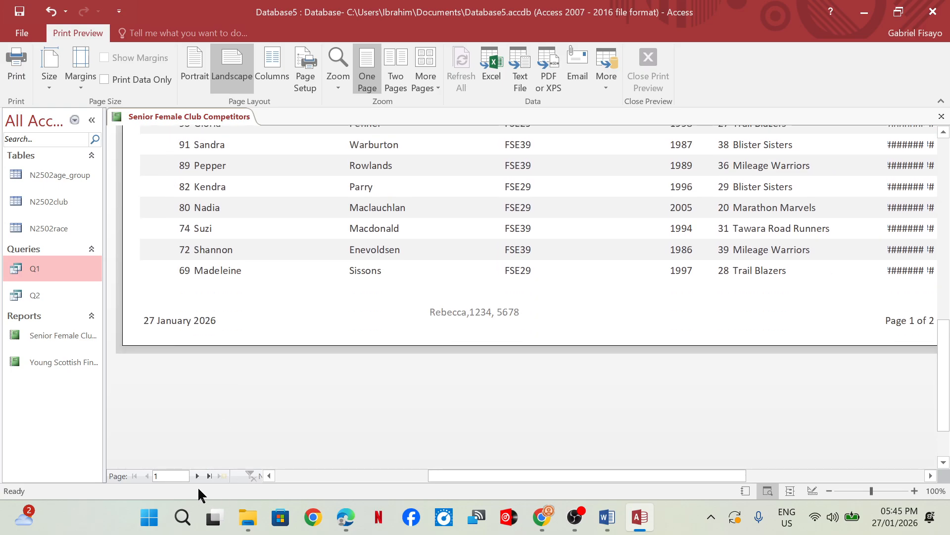
# Step: Check the footer on the report's second page in Print Preview and return to Design View
pyautogui.click(197, 476)
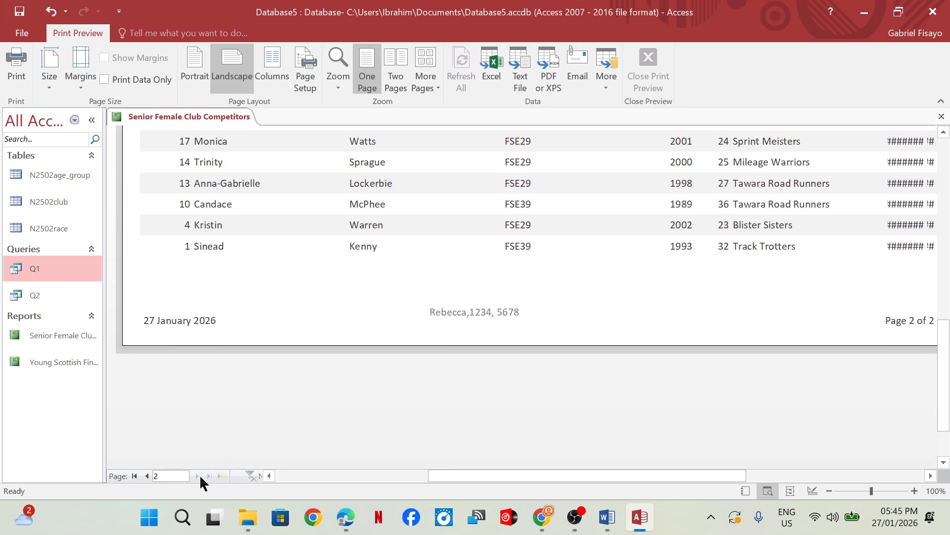
pyautogui.click(147, 475)
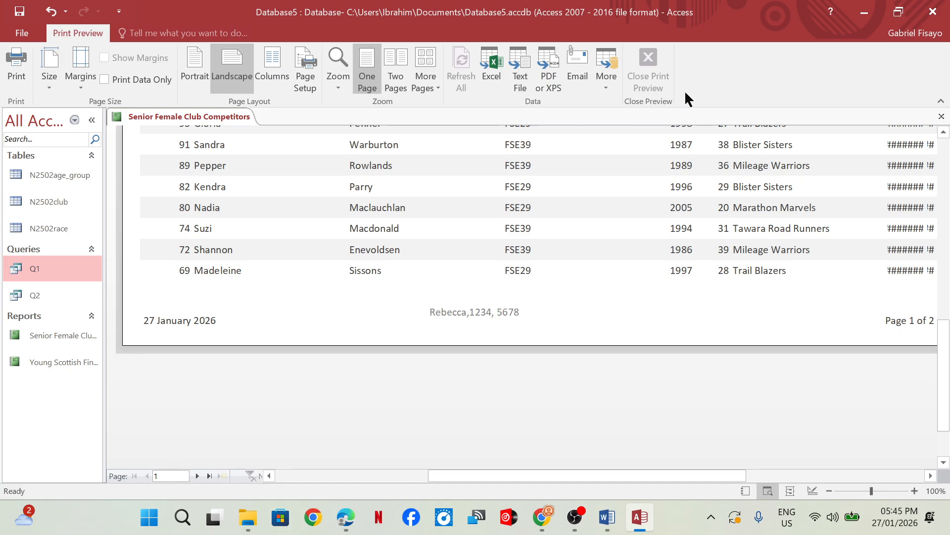
pyautogui.click(664, 202)
pyautogui.click(653, 80)
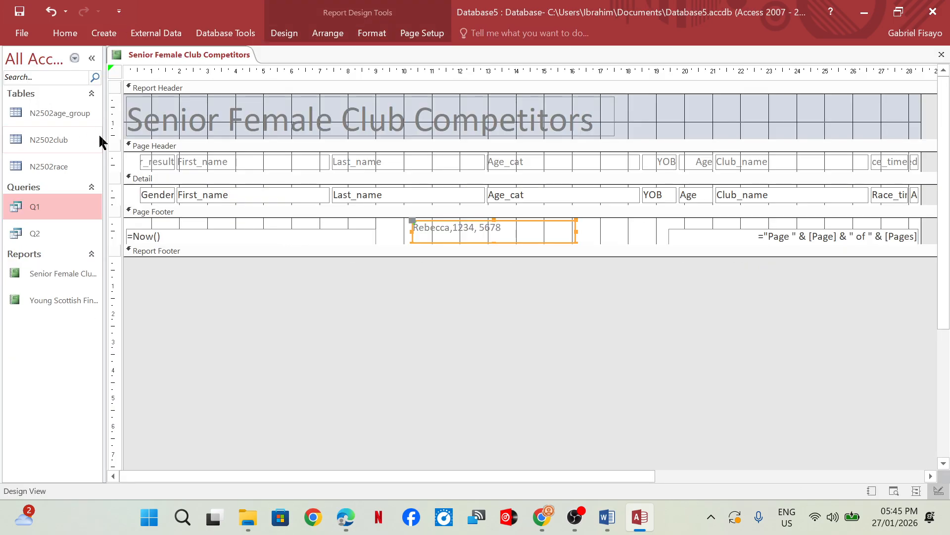
# Step: In the Edge PDF, tick question 22's footer bullet, bracket the field-list bullet and underline the "fits a single page wide" bullet with the pen
pyautogui.moveTo(340, 522)
pyautogui.click(337, 483)
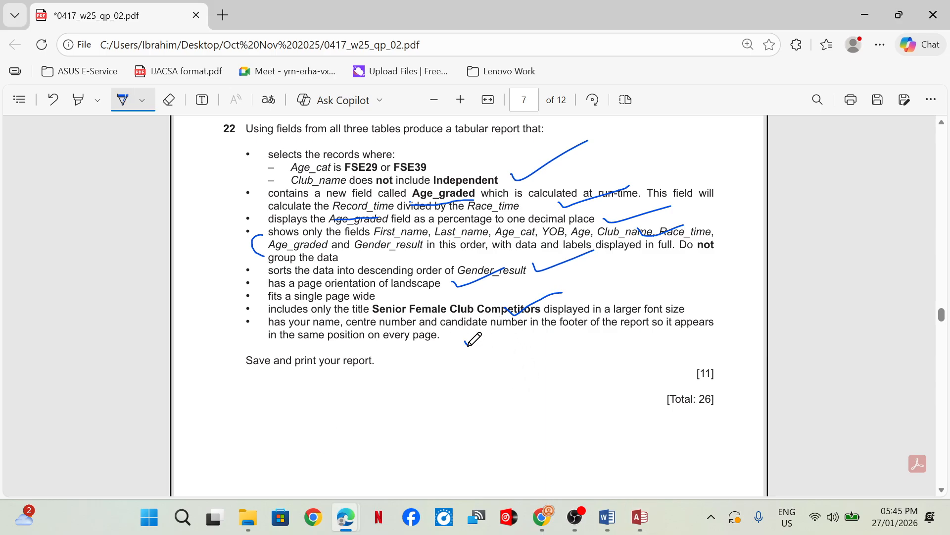
pyautogui.moveTo(465, 340); pyautogui.dragTo(539, 335)
pyautogui.moveTo(709, 222)
pyautogui.mouseDown()
pyautogui.moveTo(721, 227)
pyautogui.moveTo(717, 240)
pyautogui.mouseUp()
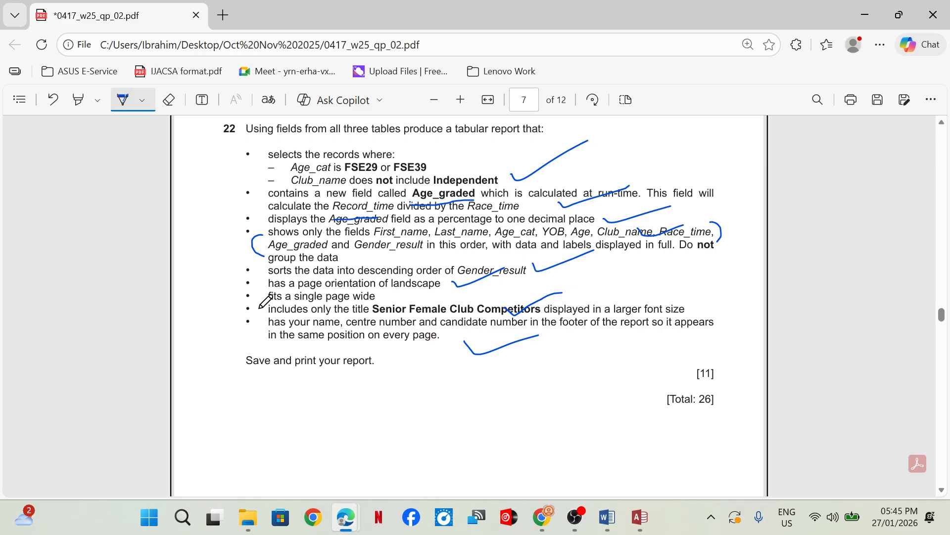
pyautogui.moveTo(260, 307); pyautogui.dragTo(384, 305)
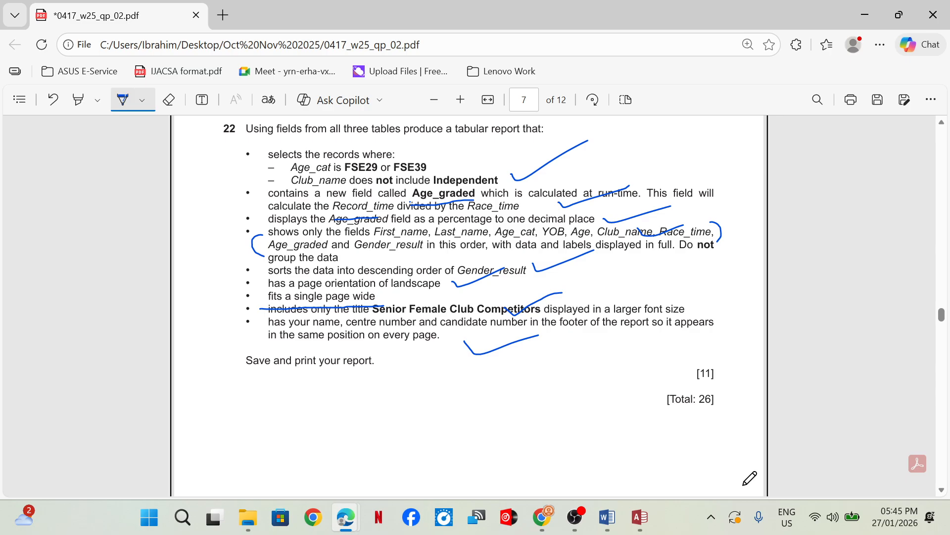
# Step: Return to Access and show the Senior Female Club Competitors report in Layout View
pyautogui.moveTo(640, 517)
pyautogui.click(632, 450)
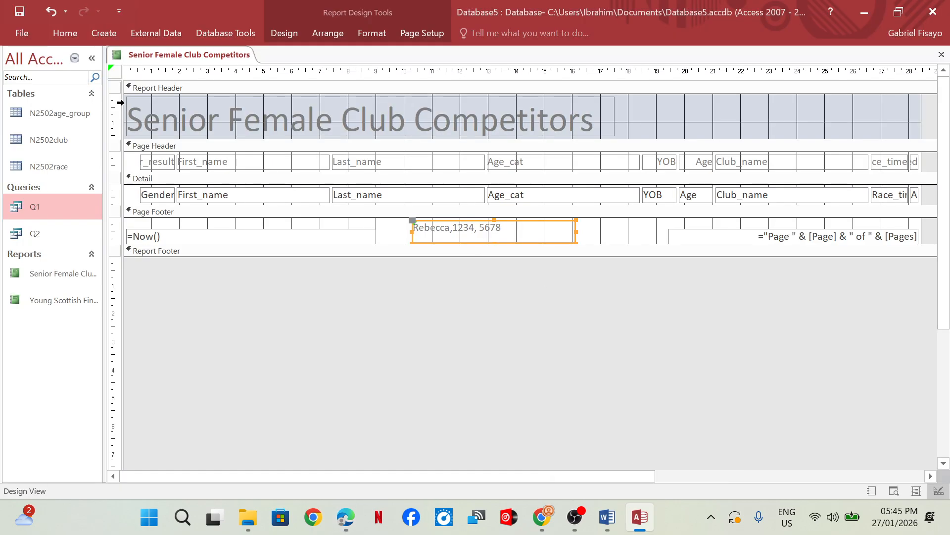
pyautogui.click(53, 36)
pyautogui.click(16, 80)
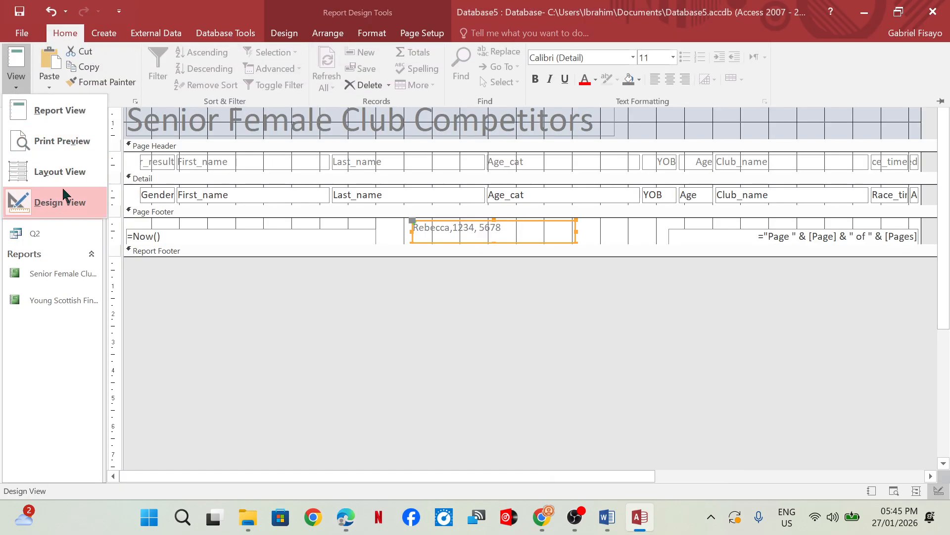
pyautogui.click(62, 173)
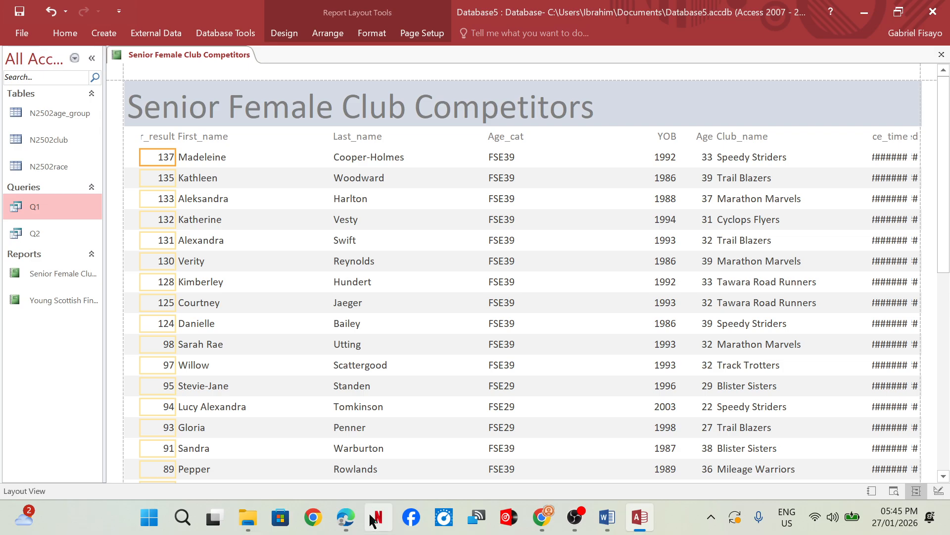
# Step: Narrow the First_name heading and data column together to slightly more than the heading's width
pyautogui.click(201, 138)
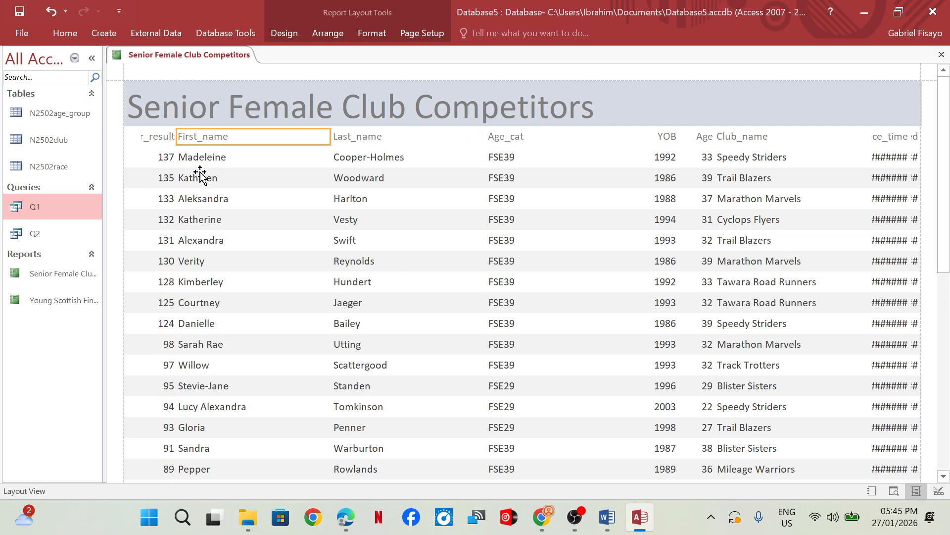
pyautogui.click(205, 157)
pyautogui.moveTo(331, 137); pyautogui.dragTo(232, 137)
# Step: Move the First_name column right into the gap before Last_name
pyautogui.press('Right')
pyautogui.press('Right')
pyautogui.press('Right')
pyautogui.press('Right')
pyautogui.press('Right')
pyautogui.press('Right')
pyautogui.press('Right')
pyautogui.press('Right')
pyautogui.press('Right')
pyautogui.press('Right')
pyautogui.press('Right')
pyautogui.press('Right')
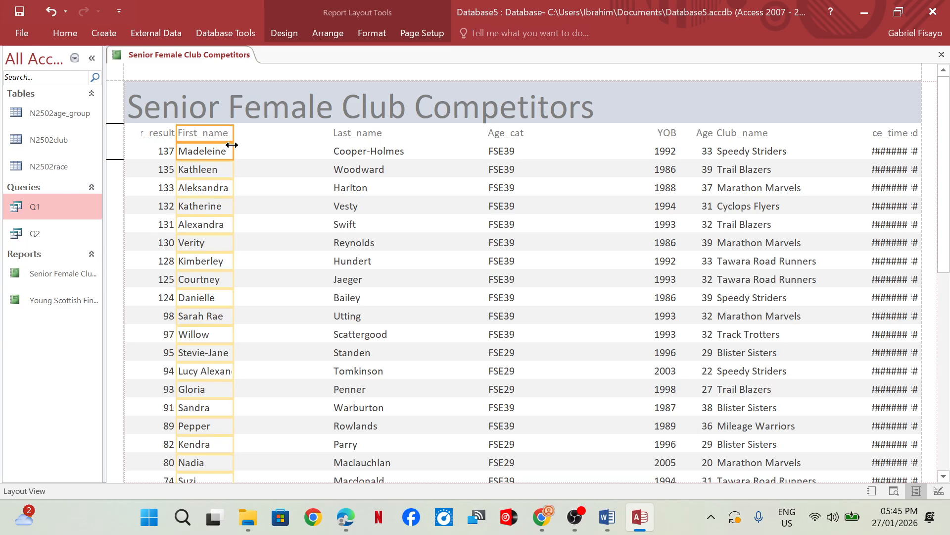
pyautogui.press('Right')
pyautogui.press('Right')
pyautogui.press('Right')
pyautogui.press('Right')
pyautogui.press('Right')
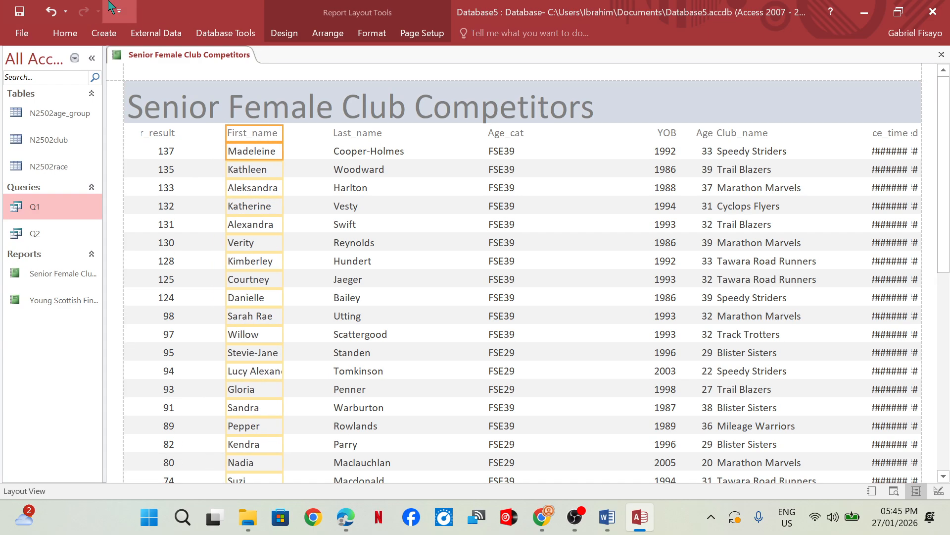
# Step: Narrow the Age_cat and Last_name columns, with their headings, to little more than the width of their contents
pyautogui.click(173, 135)
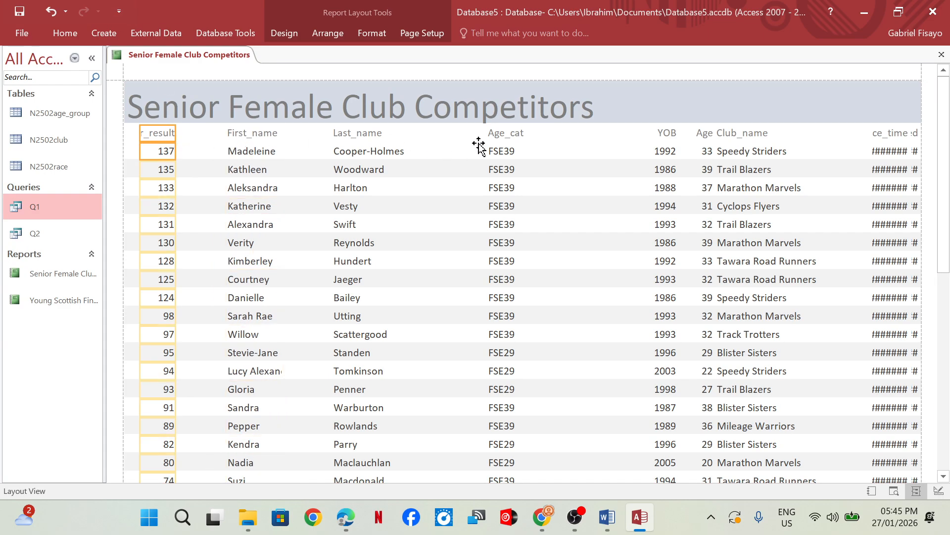
pyautogui.click(510, 143)
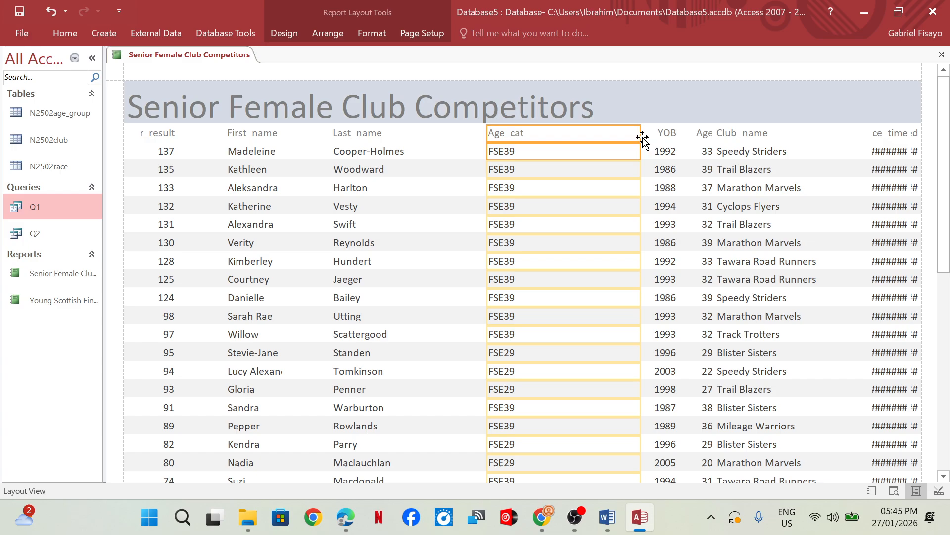
pyautogui.moveTo(641, 135); pyautogui.dragTo(534, 145)
pyautogui.click(360, 135)
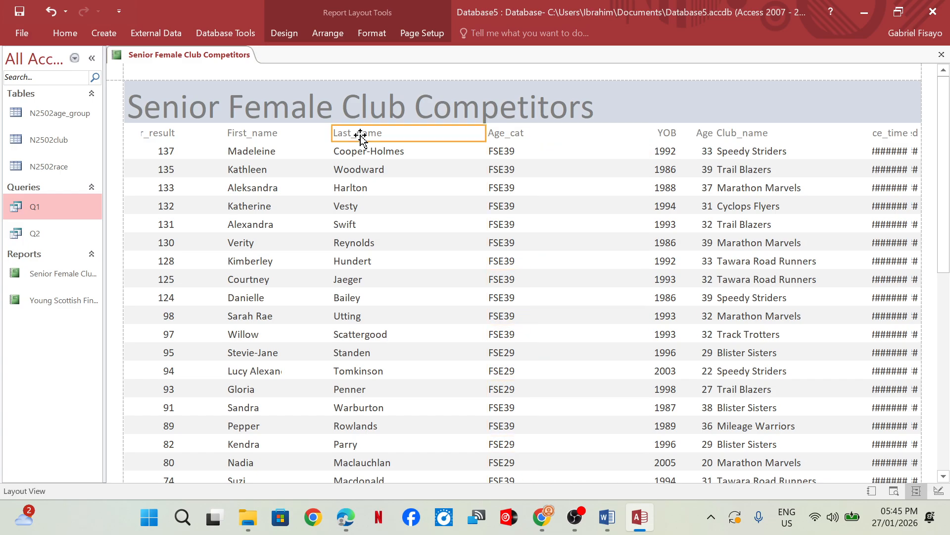
pyautogui.click(364, 157)
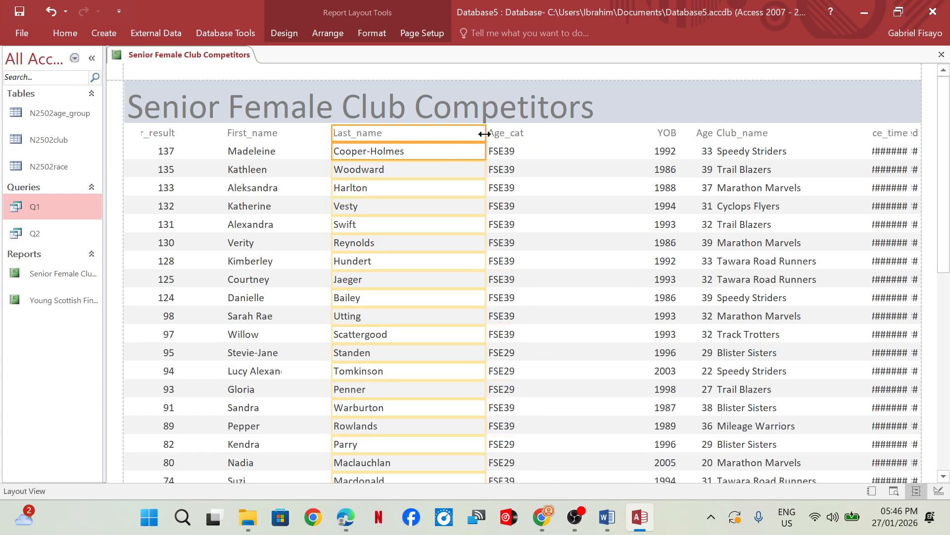
pyautogui.moveTo(485, 133); pyautogui.dragTo(415, 135)
# Step: Move the Gender_result heading and data from the start of the report into the space between Age_cat and YOB
pyautogui.moveTo(347, 528)
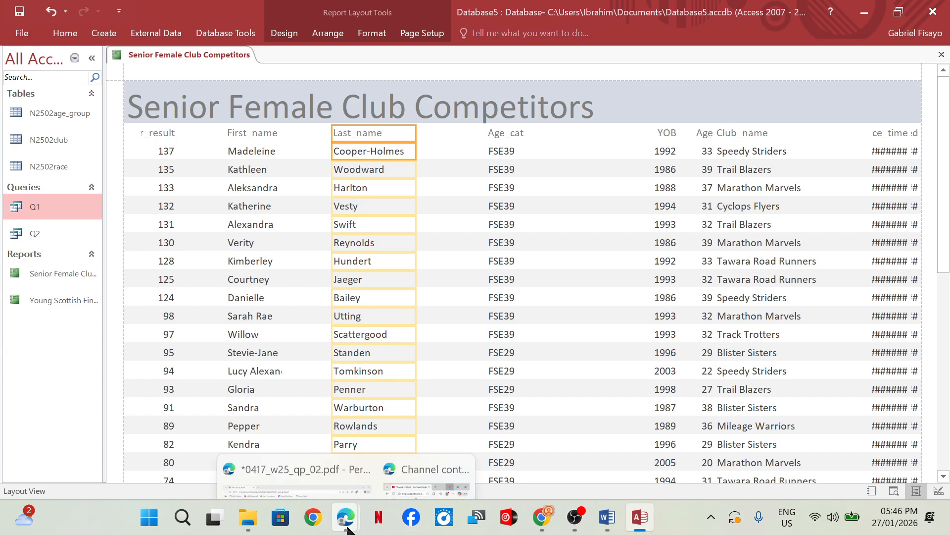
pyautogui.moveTo(292, 456)
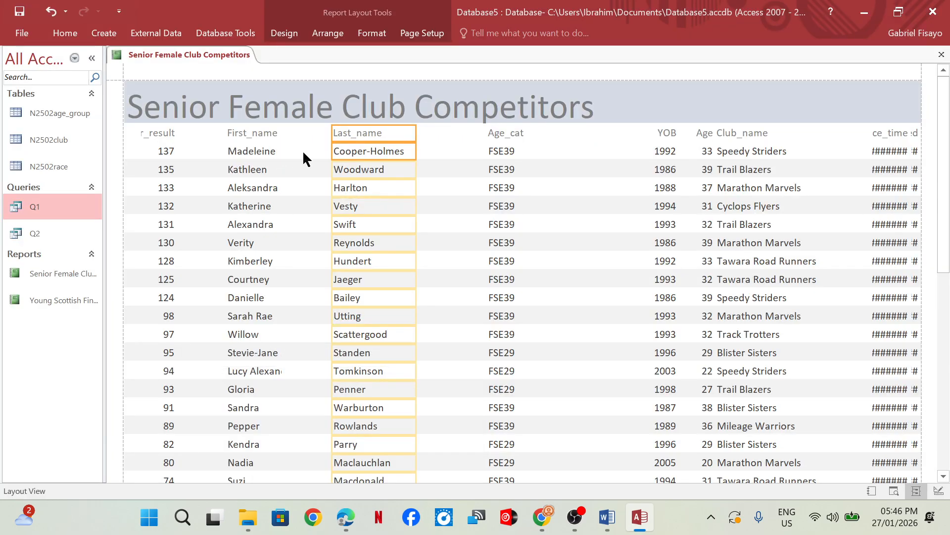
pyautogui.click(146, 133)
pyautogui.click(167, 157)
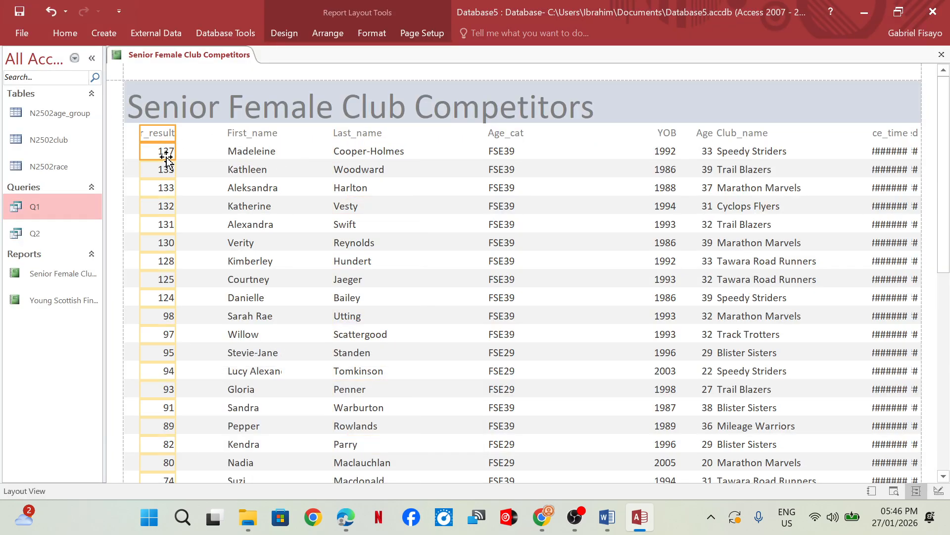
pyautogui.moveTo(166, 157); pyautogui.dragTo(470, 158)
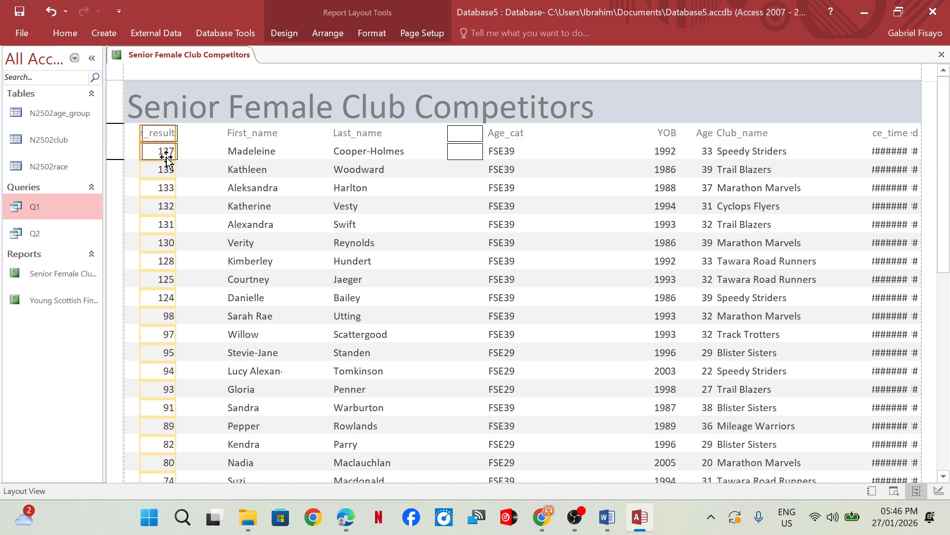
pyautogui.press('Right')
pyautogui.press('Right')
pyautogui.press('Right')
pyautogui.press('Right')
pyautogui.press('Right')
pyautogui.press('Right')
pyautogui.press('Right')
pyautogui.press('Right')
pyautogui.press('Right')
pyautogui.press('Right')
pyautogui.press('Right')
pyautogui.press('Right')
pyautogui.press('Right')
pyautogui.press('Right')
pyautogui.press('Right')
pyautogui.press('Right')
pyautogui.press('Right')
pyautogui.press('Right')
pyautogui.press('Right')
pyautogui.press('Right')
pyautogui.press('Right')
pyautogui.press('Right')
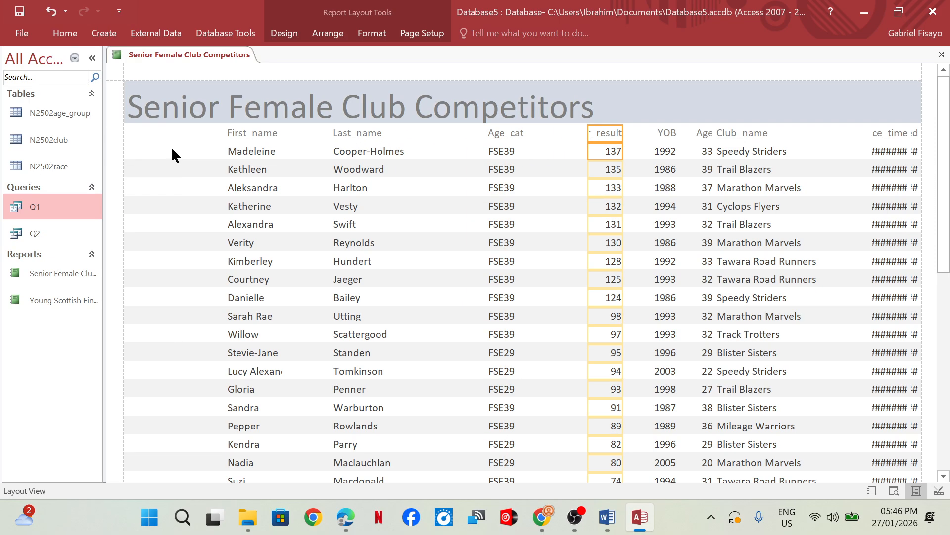
# Step: Move the First_name column to the report's left edge and widen it enough to show Lucy Alexandra in full
pyautogui.click(256, 136)
pyautogui.keyDown('ctrl'); pyautogui.click(256, 149); pyautogui.keyUp('ctrl')
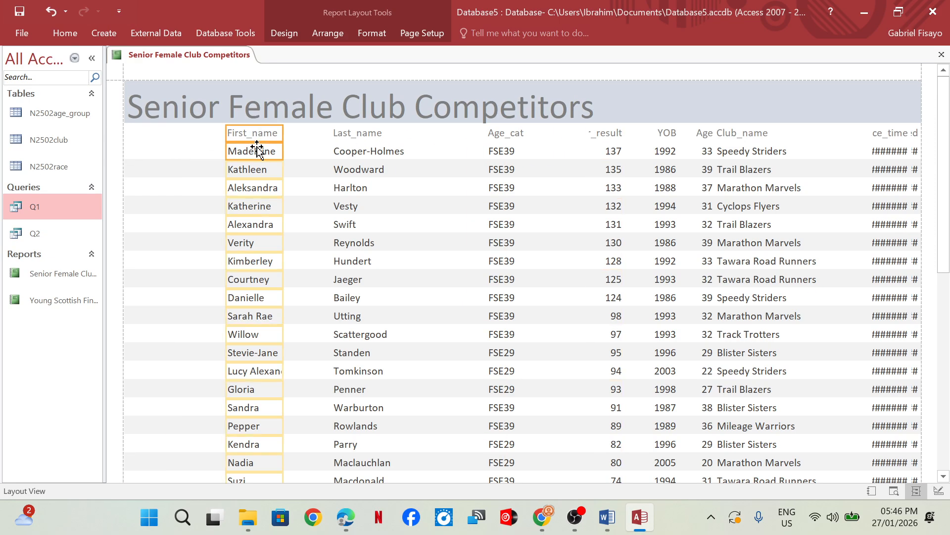
pyautogui.press('Left')
pyautogui.press('Left')
pyautogui.press('Left')
pyautogui.press('Left')
pyautogui.press('Left')
pyautogui.press('Left')
pyautogui.press('Left')
pyautogui.press('Left')
pyautogui.press('Left')
pyautogui.press('Left')
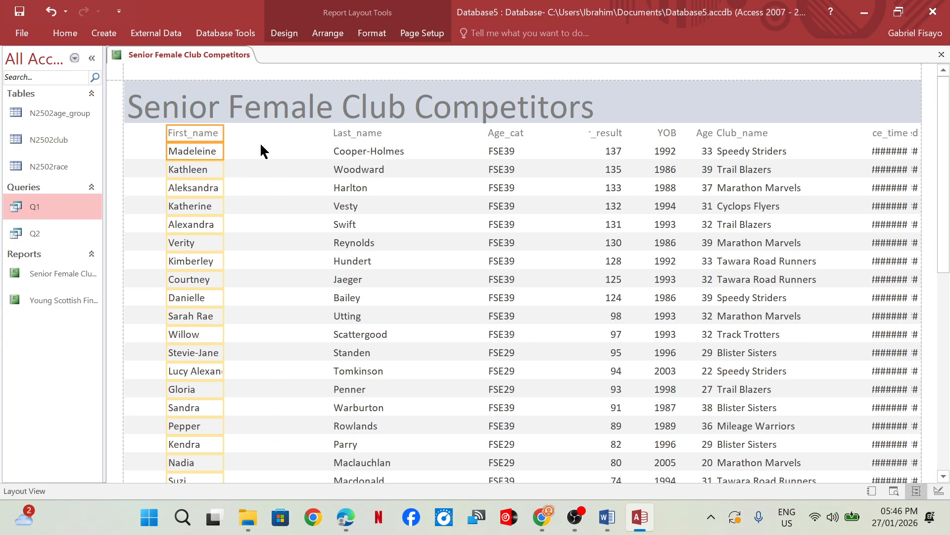
pyautogui.press('Left')
pyautogui.press('Left')
pyautogui.press('Left')
pyautogui.press('Left')
pyautogui.press('Left')
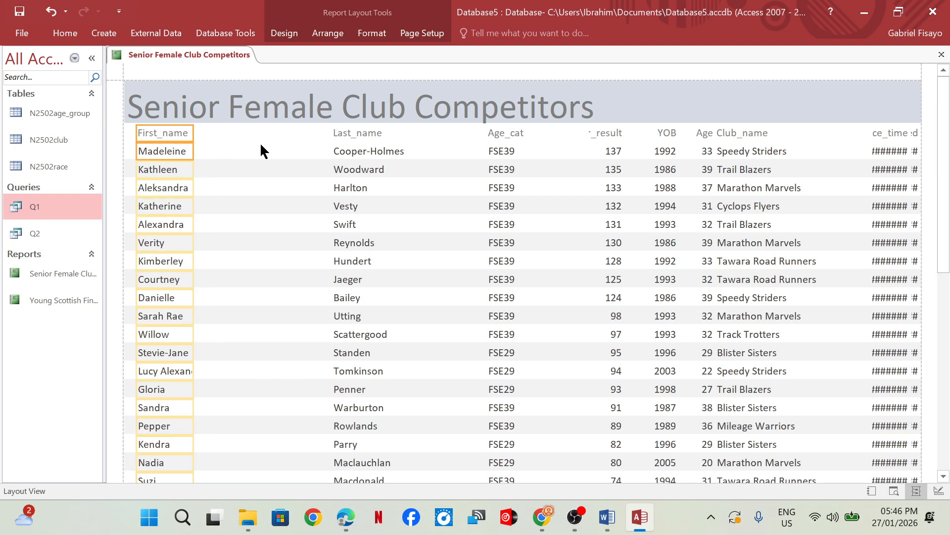
pyautogui.press('Left')
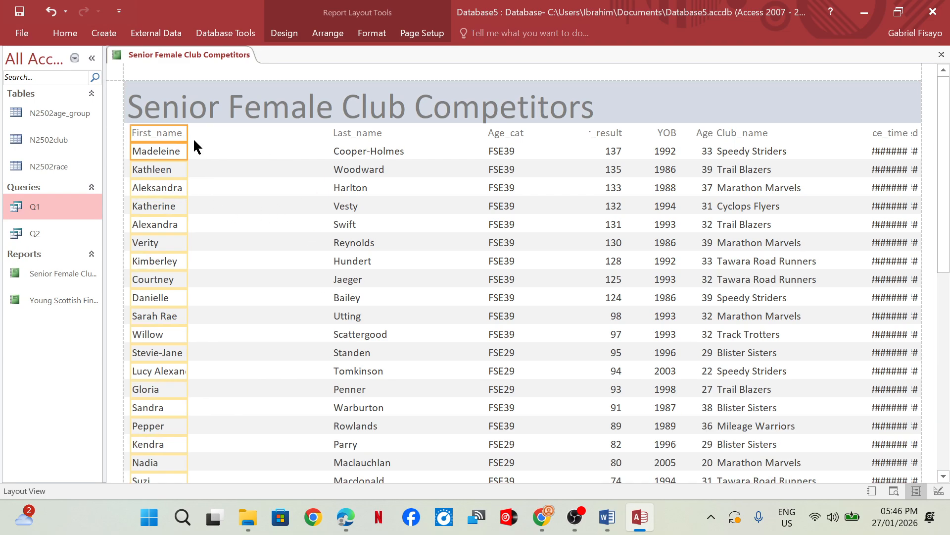
pyautogui.moveTo(187, 133); pyautogui.dragTo(216, 135)
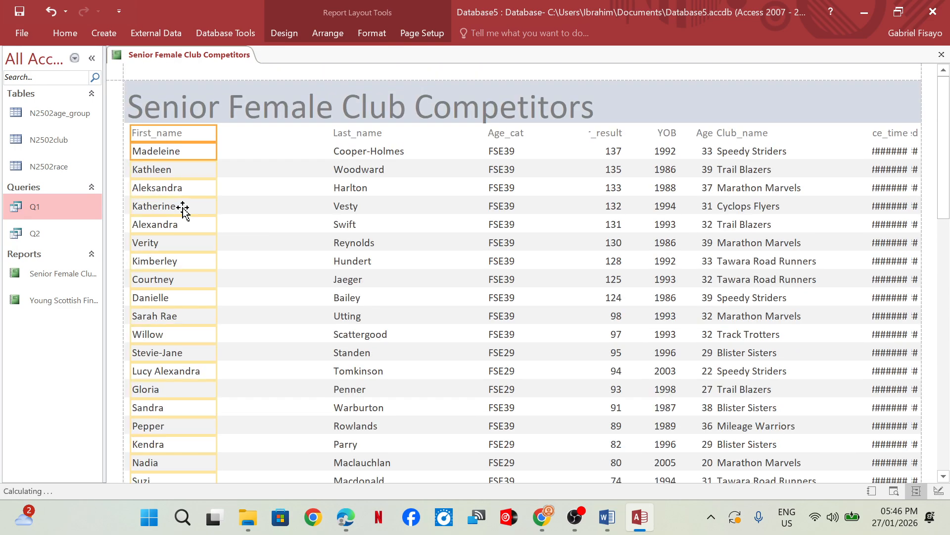
# Step: Move the Last_name heading and data left beside First_name and check the names down to the report's end
pyautogui.click(382, 135)
pyautogui.keyDown('shift'); pyautogui.click(371, 151); pyautogui.keyUp('shift')
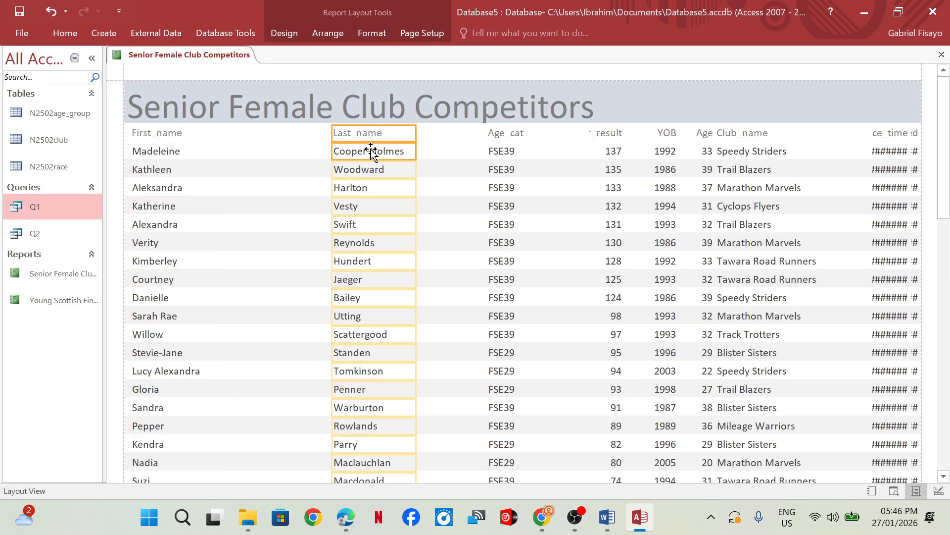
pyautogui.press('Left')
pyautogui.press('Left')
pyautogui.press('Left')
pyautogui.press('Left')
pyautogui.press('Left')
pyautogui.press('Left')
pyautogui.press('Left')
pyautogui.press('Left')
pyautogui.press('Left')
pyautogui.press('Left')
pyautogui.press('Left')
pyautogui.press('Left')
pyautogui.press('Left')
pyautogui.press('Left')
pyautogui.press('Left')
pyautogui.press('Left')
pyautogui.press('Left')
pyautogui.press('Left')
pyautogui.press('Left')
pyautogui.press('Left')
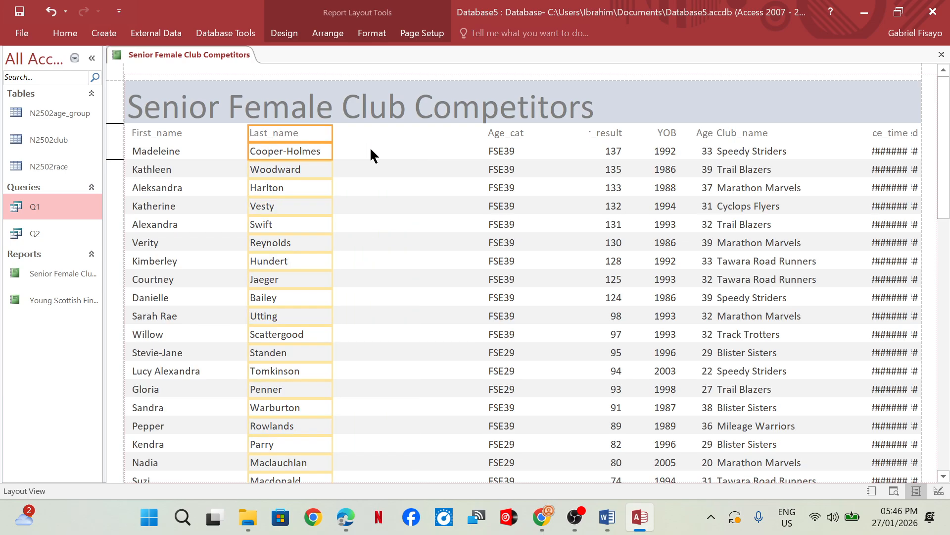
pyautogui.press('Left')
pyautogui.press('Left')
pyautogui.press('Left')
pyautogui.press('Left')
pyautogui.press('Left')
pyautogui.press('Left')
pyautogui.press('Left')
pyautogui.press('Left')
pyautogui.press('Left')
pyautogui.press('Left')
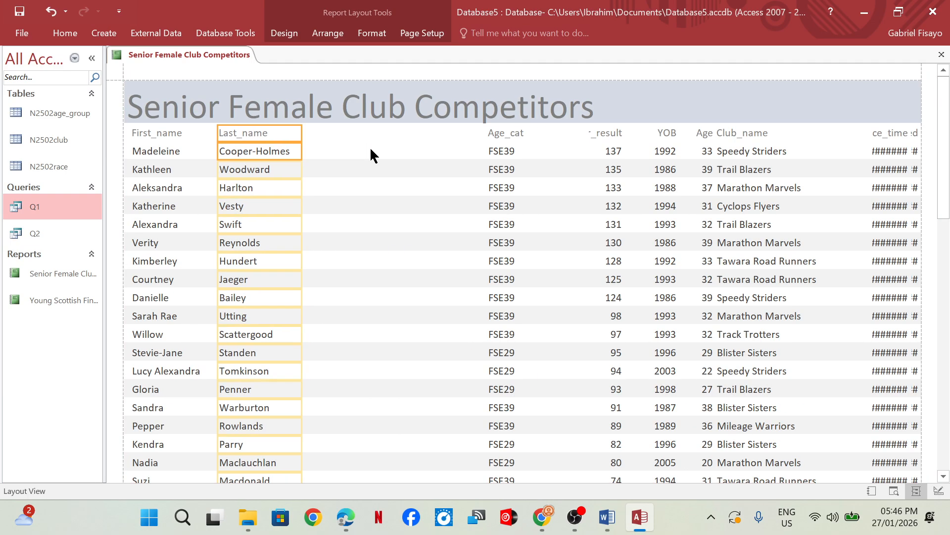
pyautogui.scroll(-3, 314, 384)
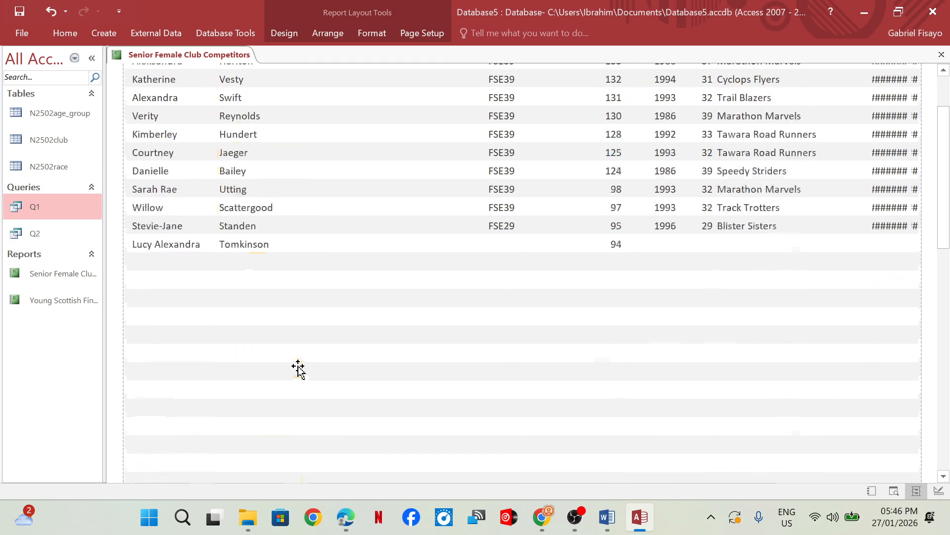
pyautogui.scroll(-8, 298, 369)
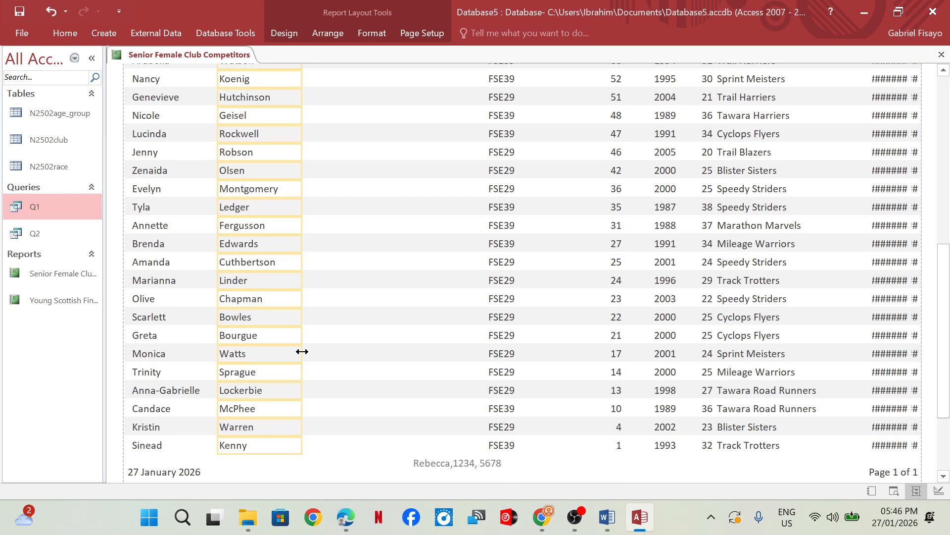
pyautogui.scroll(10, 299, 352)
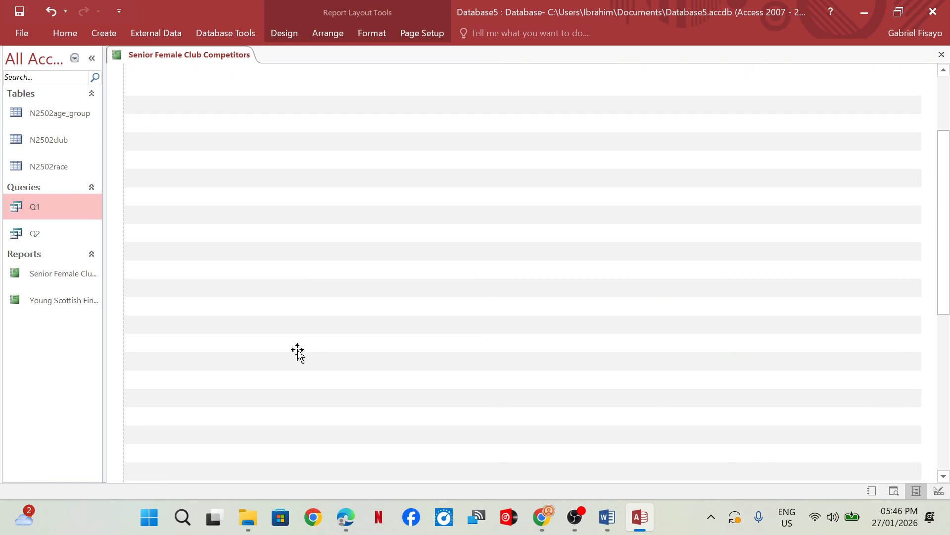
pyautogui.scroll(3, 297, 352)
# Step: Move the Age_cat heading and data left, close beside the Last_name column
pyautogui.click(505, 132)
pyautogui.click(508, 150)
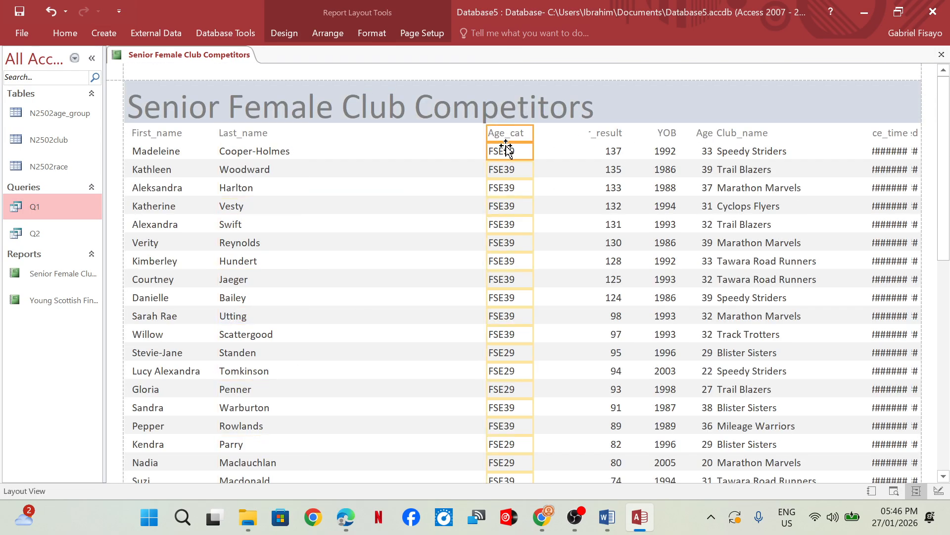
pyautogui.moveTo(518, 151); pyautogui.dragTo(516, 150)
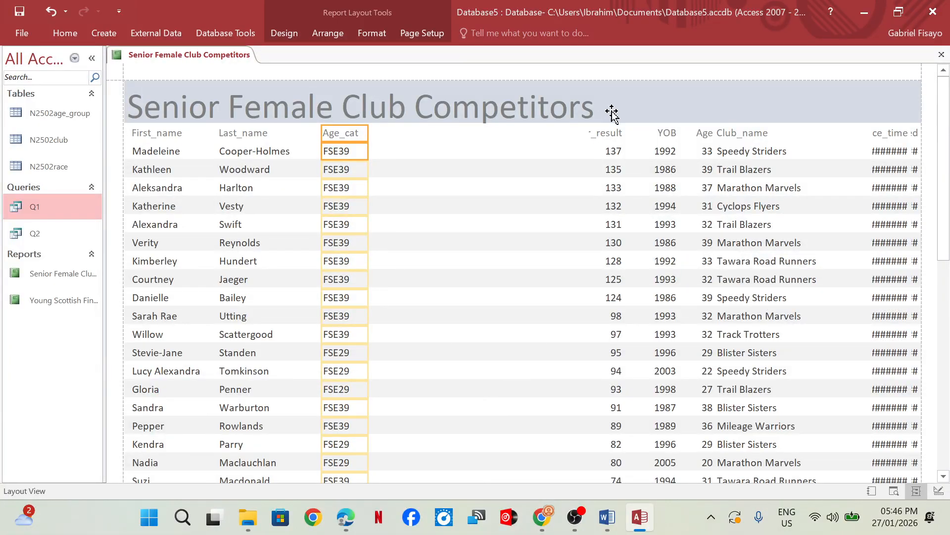
# Step: Move the YOB heading and data left beside Age_cat, and the Age heading and data left beside YOB
pyautogui.click(662, 133)
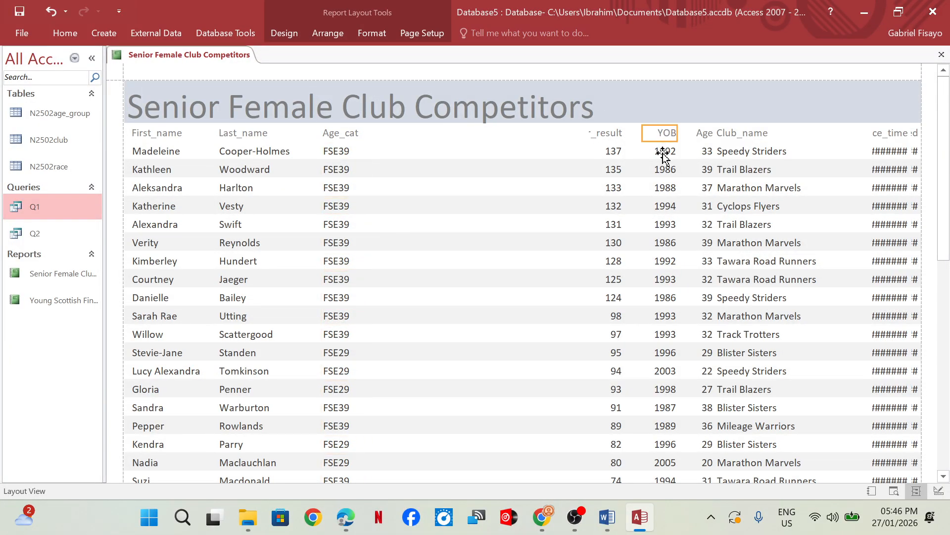
pyautogui.keyDown('shift'); pyautogui.click(664, 154); pyautogui.keyUp('shift')
pyautogui.moveTo(652, 154); pyautogui.dragTo(407, 144)
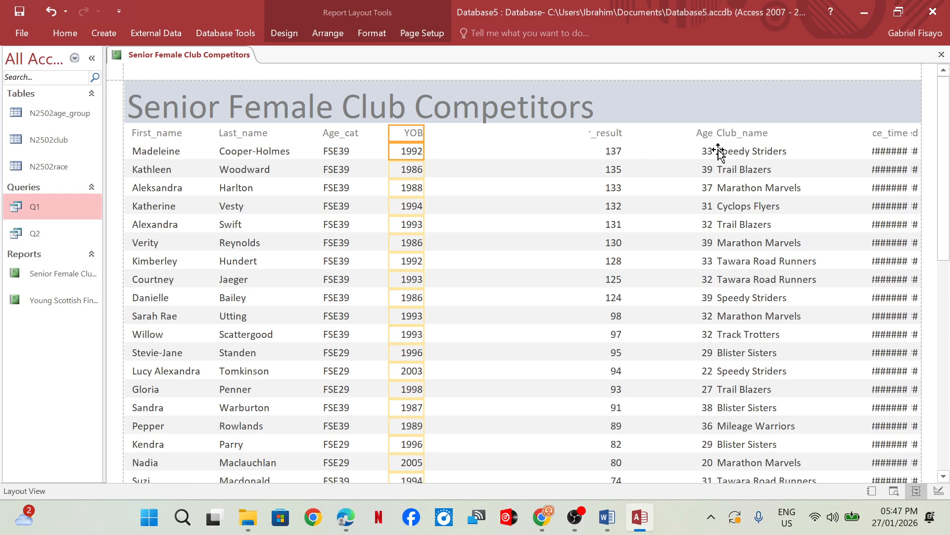
pyautogui.click(704, 133)
pyautogui.keyDown('shift'); pyautogui.click(705, 152); pyautogui.keyUp('shift')
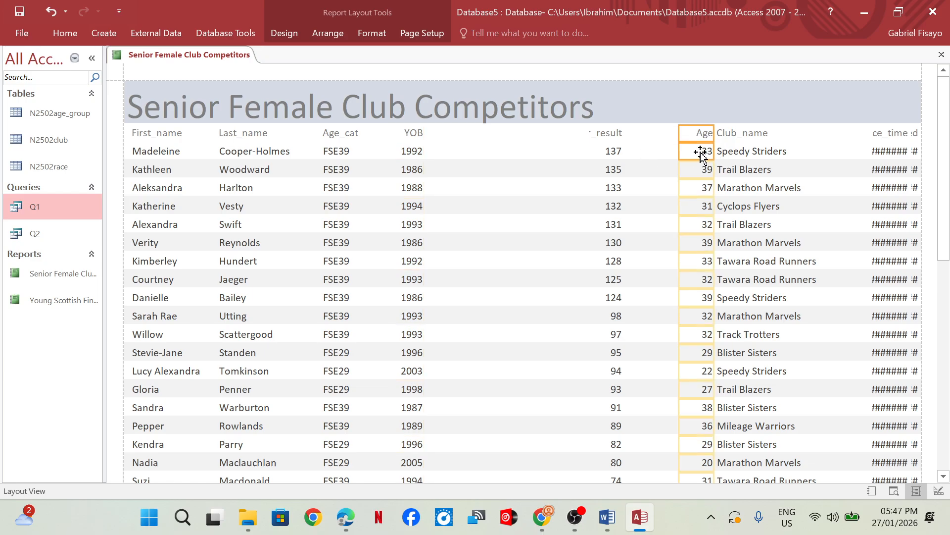
pyautogui.moveTo(700, 152); pyautogui.dragTo(503, 152)
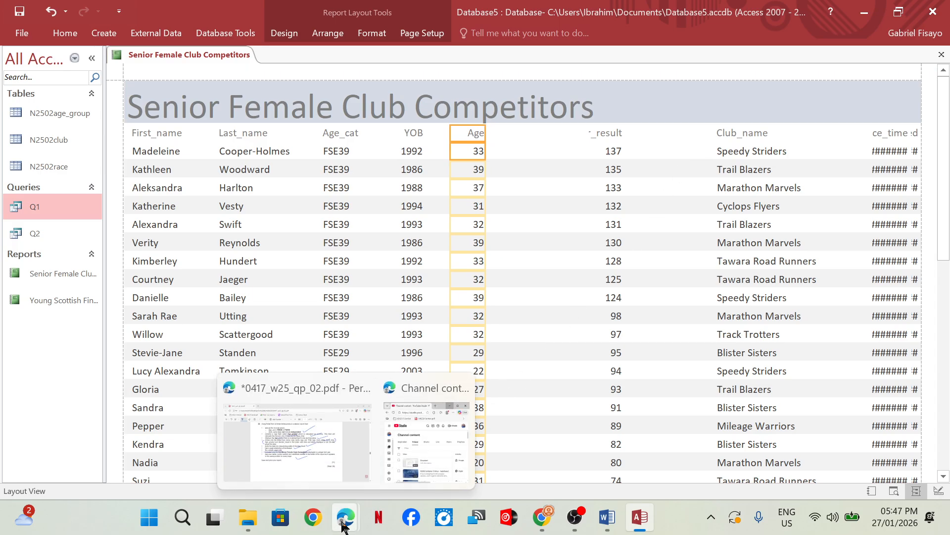
pyautogui.moveTo(327, 450)
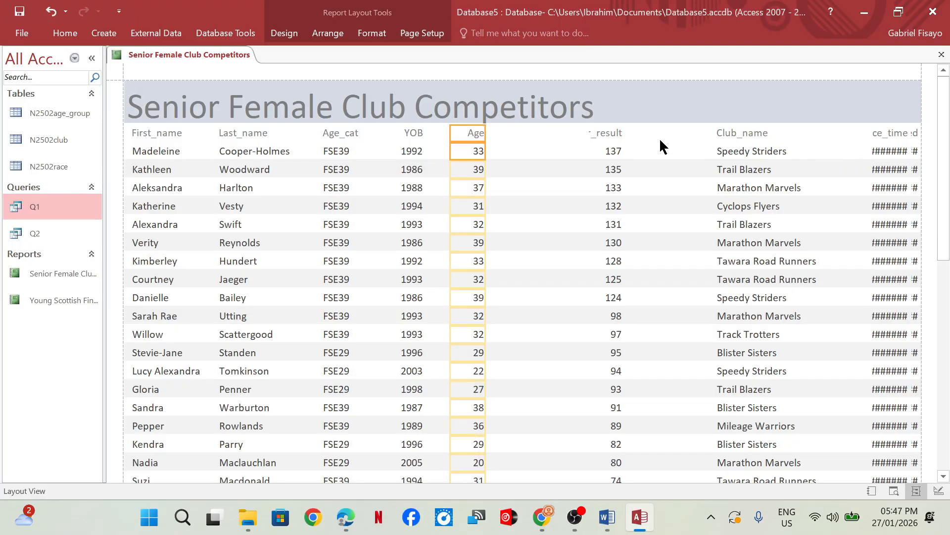
# Step: Move the Gender_result heading and data right until they sit just before the Club_name column
pyautogui.click(616, 133)
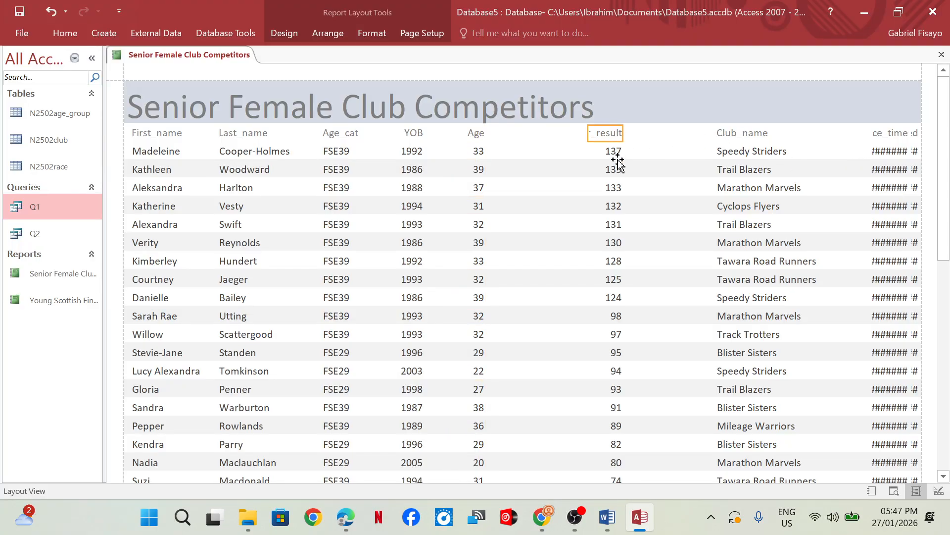
pyautogui.click(618, 157)
pyautogui.press('Right')
pyautogui.press('Right')
pyautogui.press('Right')
pyautogui.press('Right')
pyautogui.press('Right')
pyautogui.press('Right')
pyautogui.press('Right')
pyautogui.press('Right')
pyautogui.press('Right')
pyautogui.press('Right')
pyautogui.press('Right')
pyautogui.press('Right')
pyautogui.press('Right')
pyautogui.press('Right')
pyautogui.press('Right')
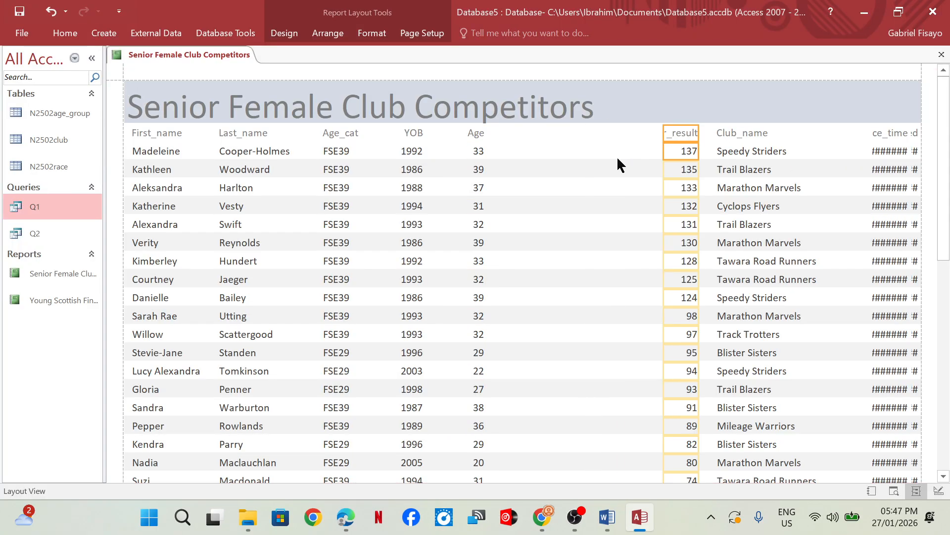
# Step: Move the Club_name heading and data left into the space just after the Age column
pyautogui.click(733, 132)
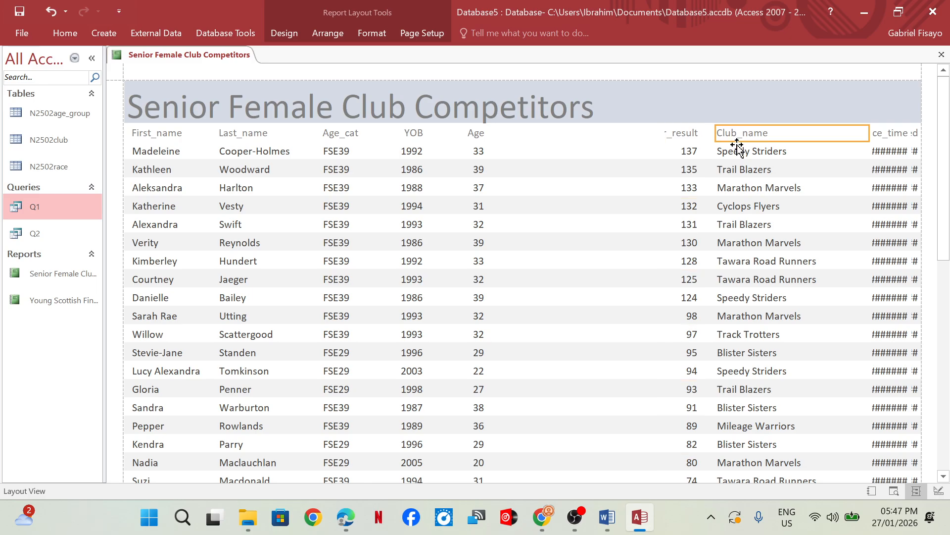
pyautogui.click(738, 149)
pyautogui.press('Left')
pyautogui.press('Left')
pyautogui.press('Left')
pyautogui.press('Left')
pyautogui.press('Left')
pyautogui.press('Left')
pyautogui.press('Left')
pyautogui.press('Left')
pyautogui.press('Left')
pyautogui.press('Left')
pyautogui.press('Left')
pyautogui.press('Left')
pyautogui.press('Left')
pyautogui.press('Left')
pyautogui.press('Left')
pyautogui.press('Left')
pyautogui.press('Left')
pyautogui.press('Left')
pyautogui.press('Left')
pyautogui.press('Left')
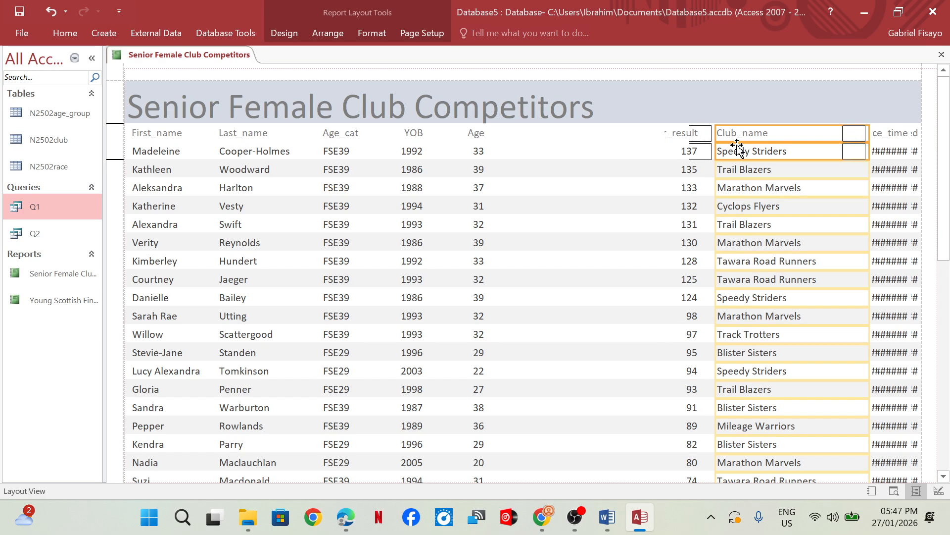
pyautogui.press('Left')
pyautogui.press('Left')
pyautogui.press('Left')
pyautogui.press('Left')
pyautogui.press('Left')
pyautogui.press('Left')
pyautogui.press('Left')
pyautogui.press('Left')
pyautogui.press('Left')
pyautogui.press('Left')
pyautogui.press('Left')
pyautogui.press('Left')
pyautogui.press('Left')
pyautogui.press('Left')
pyautogui.press('Left')
pyautogui.press('Left')
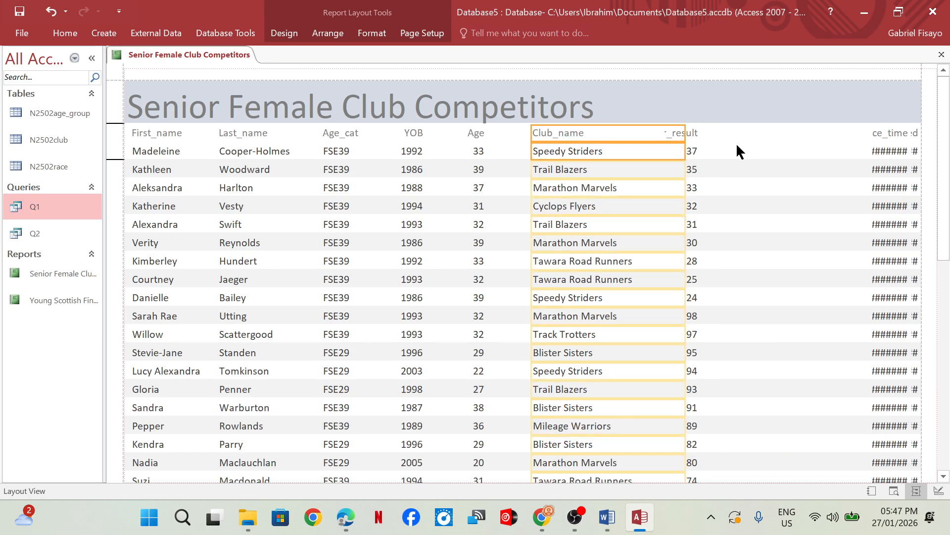
pyautogui.press('Right')
pyautogui.press('Right')
pyautogui.press('Right')
pyautogui.press('Right')
pyautogui.press('Right')
pyautogui.press('Right')
pyautogui.press('Right')
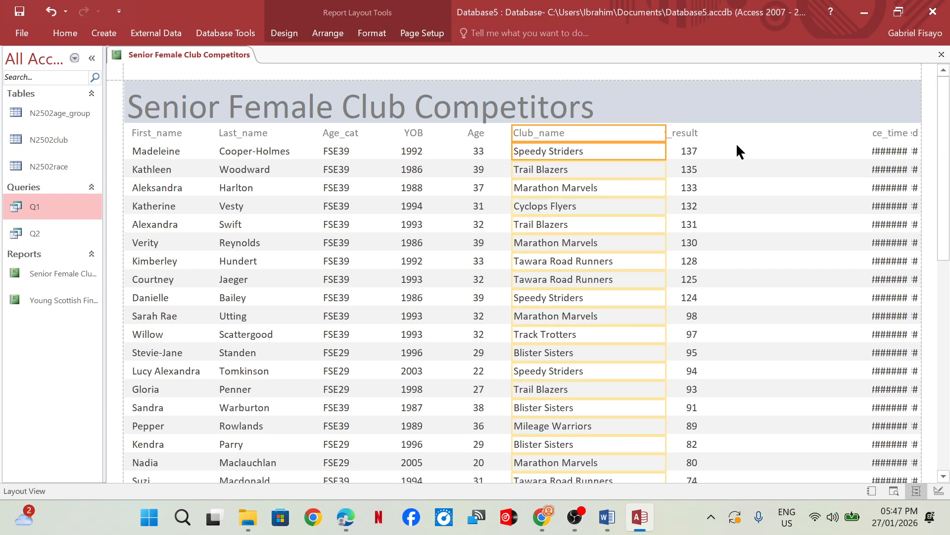
# Step: Check the club names down the report and narrow the Club_name column to just beyond the longest name
pyautogui.scroll(-4, 682, 139)
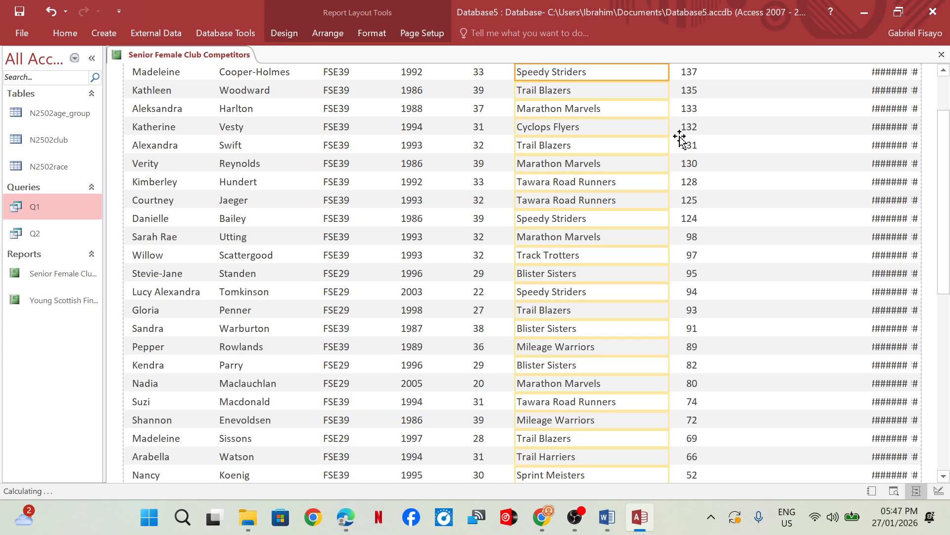
pyautogui.scroll(4, 682, 138)
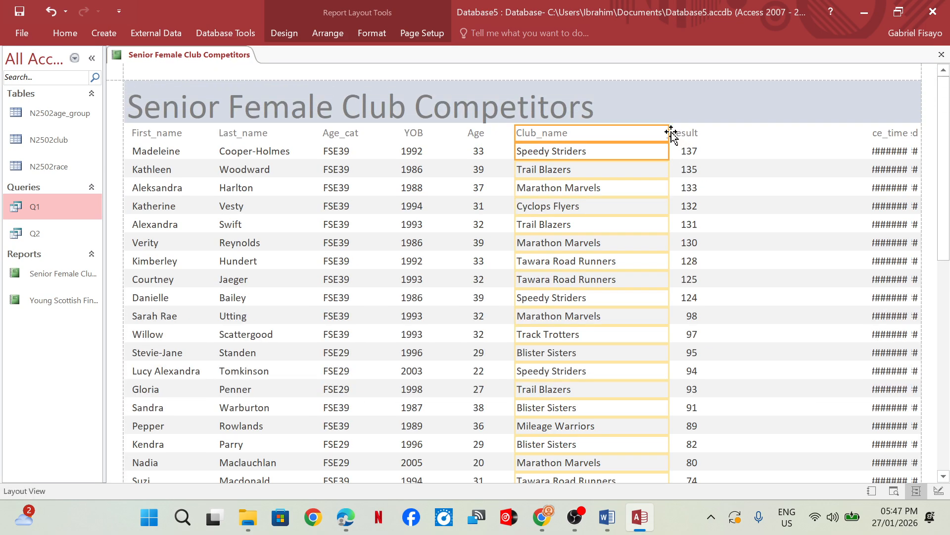
pyautogui.moveTo(669, 134); pyautogui.dragTo(634, 138)
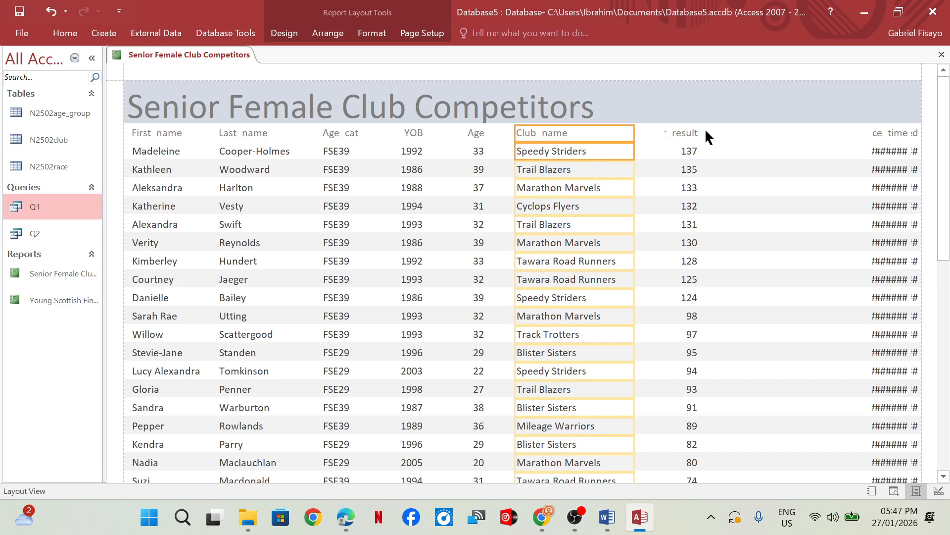
# Step: Widen the Gender_result column to show its full heading and move it right, leaving a gap after Club_name
pyautogui.click(680, 133)
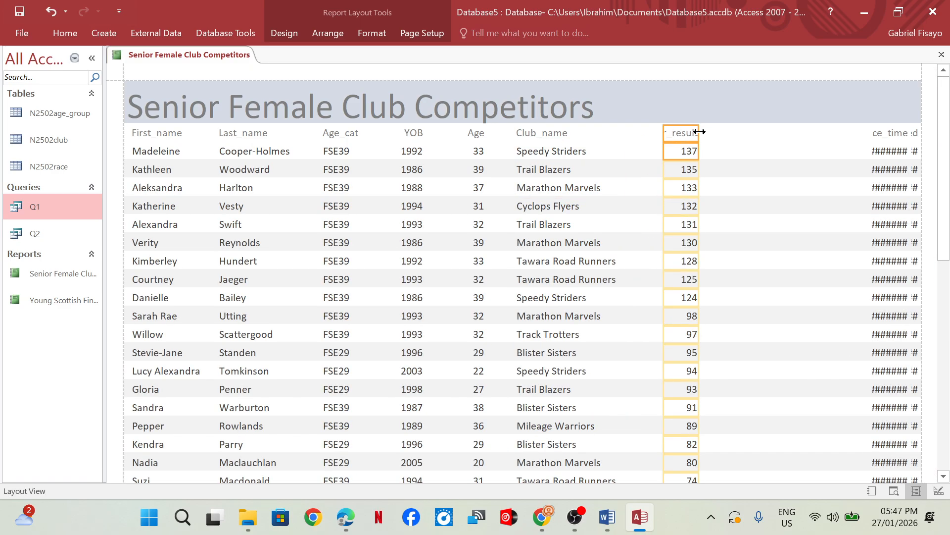
pyautogui.moveTo(699, 132); pyautogui.dragTo(732, 132)
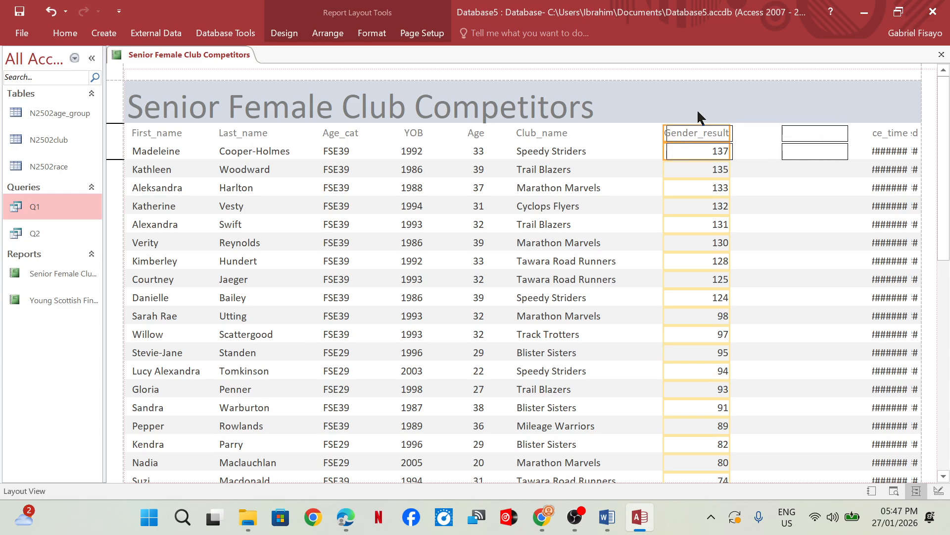
# Step: Move the Race_time column left between Club_name and Gender_result and widen it to show its heading and times in full
pyautogui.click(881, 150)
pyautogui.moveTo(879, 151); pyautogui.dragTo(773, 149)
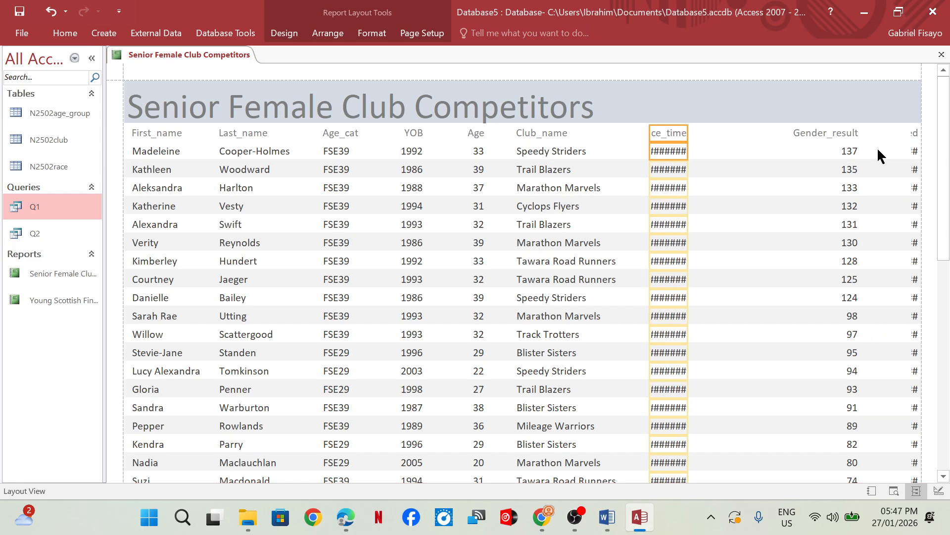
pyautogui.moveTo(688, 132); pyautogui.dragTo(716, 134)
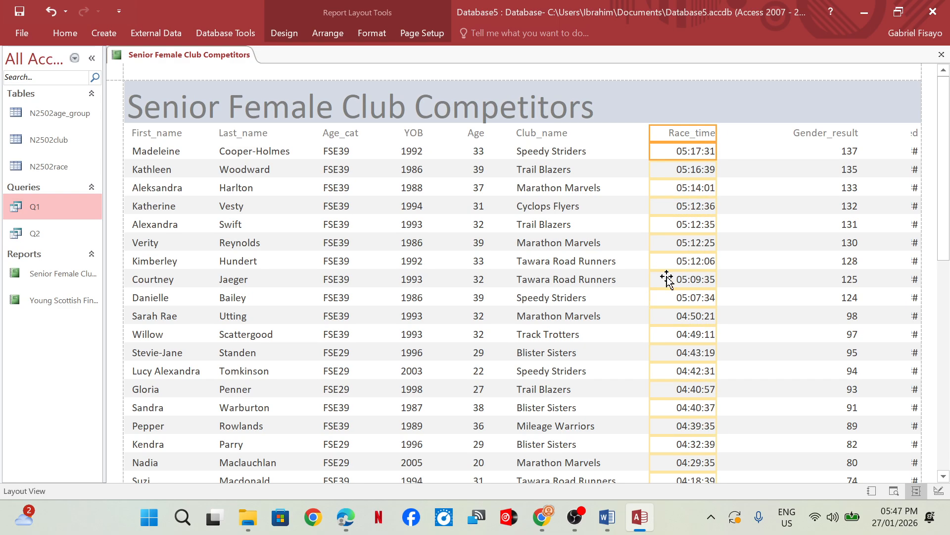
pyautogui.moveTo(347, 521)
pyautogui.moveTo(324, 461)
# Step: Narrow the Gender_result column and move its heading and data right, close to the Age_graded column
pyautogui.click(910, 133)
pyautogui.click(844, 135)
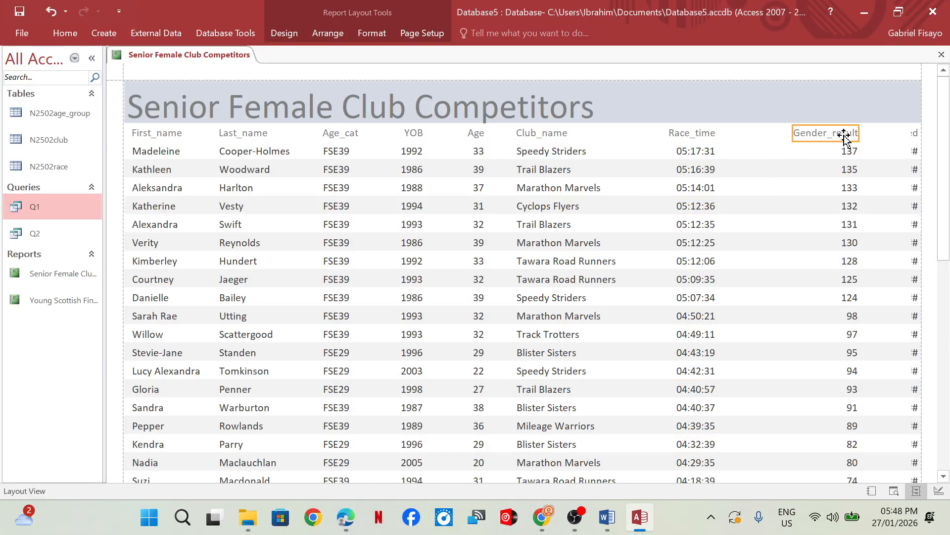
pyautogui.click(845, 159)
pyautogui.click(837, 135)
pyautogui.keyDown('shift'); pyautogui.click(801, 148); pyautogui.keyUp('shift')
pyautogui.moveTo(797, 141); pyautogui.dragTo(832, 139)
pyautogui.press('Right')
pyautogui.press('Right')
pyautogui.press('Right')
pyautogui.press('Right')
pyautogui.press('Right')
pyautogui.press('Right')
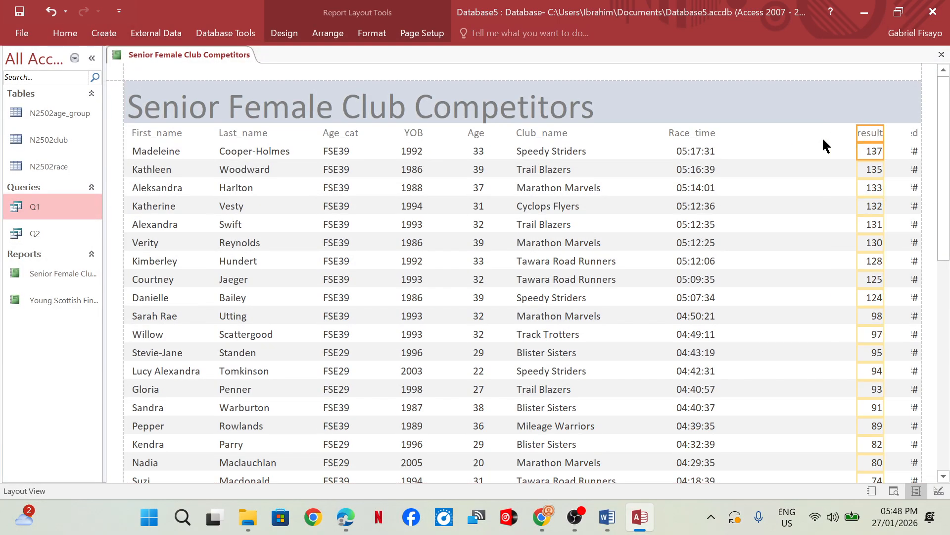
# Step: Move the Age_graded column left between Race_time and Gender_result and widen it to show its heading and percentages in full
pyautogui.click(915, 150)
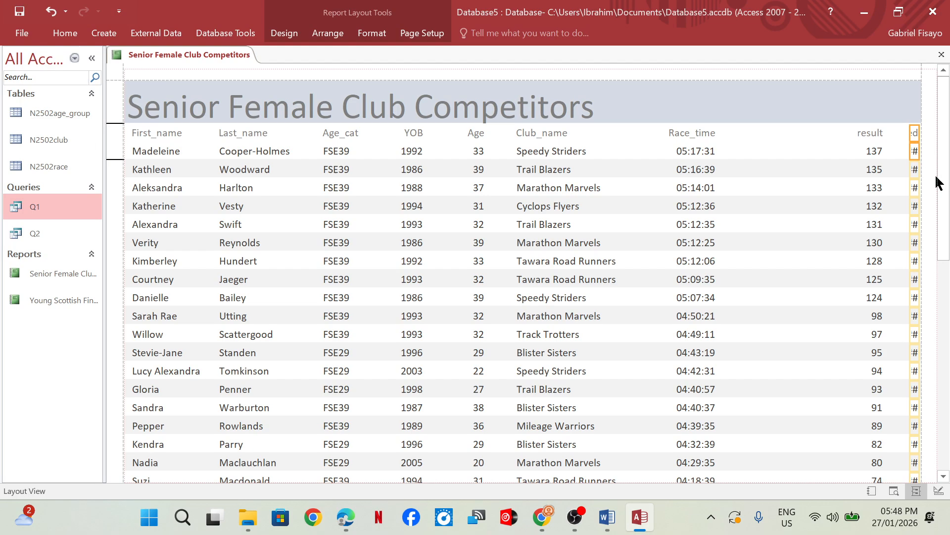
pyautogui.press('Left')
pyautogui.press('Left')
pyautogui.press('Left')
pyautogui.press('Left')
pyautogui.press('Left')
pyautogui.press('Left')
pyautogui.press('Left')
pyautogui.press('Left')
pyautogui.press('Left')
pyautogui.press('Left')
pyautogui.press('Left')
pyautogui.press('Left')
pyautogui.press('Left')
pyautogui.press('Left')
pyautogui.press('Left')
pyautogui.press('Left')
pyautogui.press('Left')
pyautogui.press('Left')
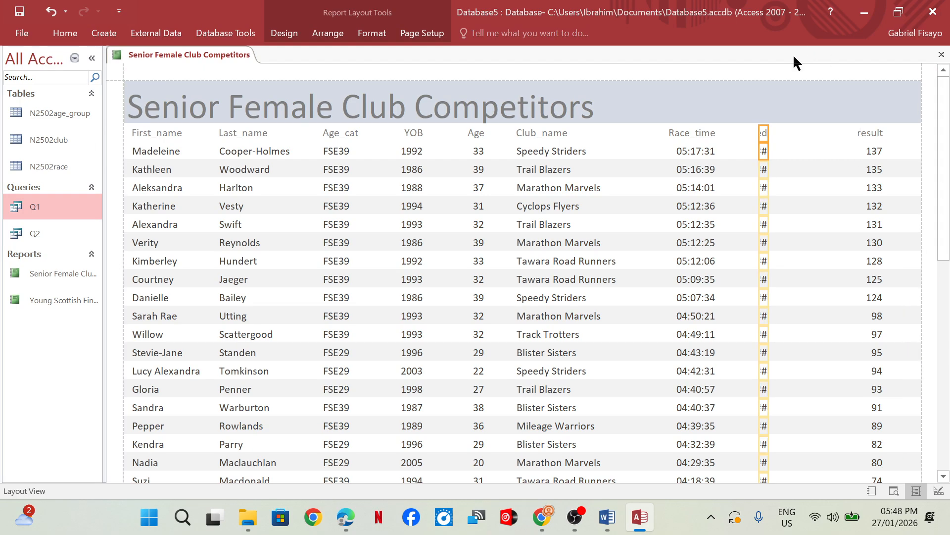
pyautogui.moveTo(769, 129); pyautogui.dragTo(792, 130)
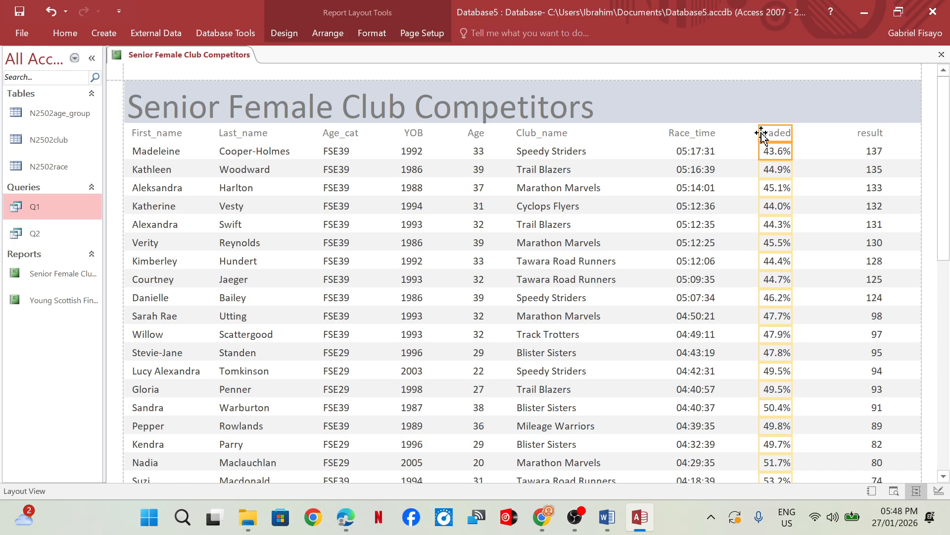
pyautogui.moveTo(760, 132); pyautogui.dragTo(814, 132)
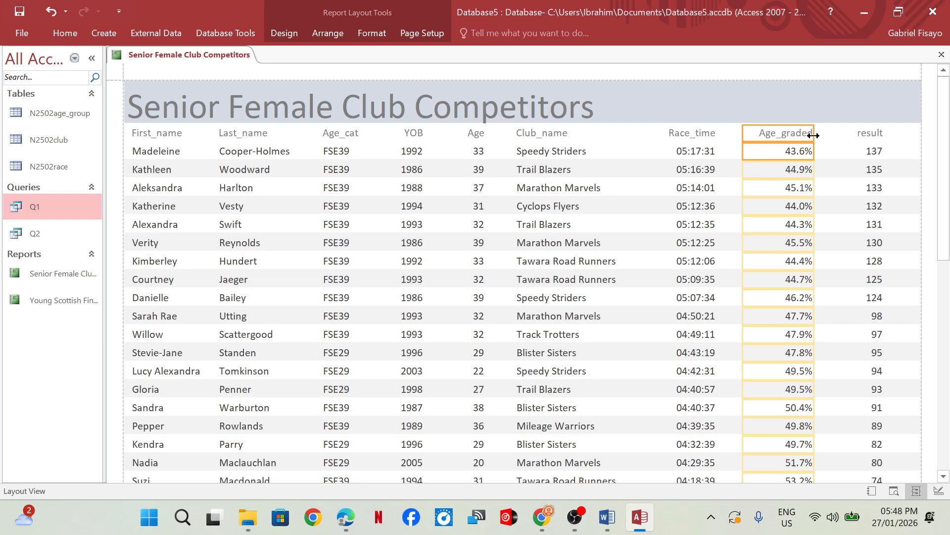
# Step: Widen the Gender_result heading and data within the page edge so the full heading shows
pyautogui.click(862, 134)
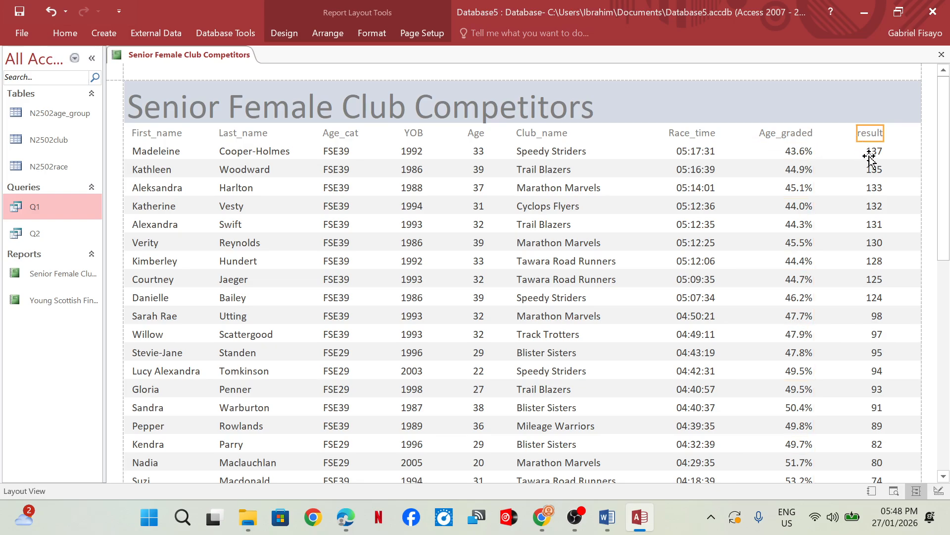
pyautogui.click(856, 152)
pyautogui.moveTo(856, 133)
pyautogui.mouseDown()
pyautogui.moveTo(834, 134)
pyautogui.moveTo(909, 137)
pyautogui.mouseUp()
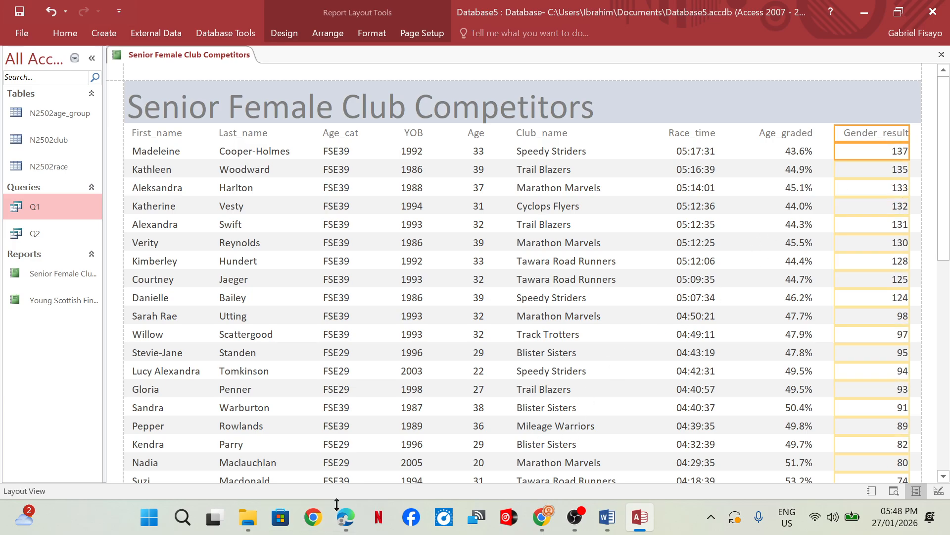
# Step: Switch to the exam paper in Edge and check question 22's remaining report requirements
pyautogui.moveTo(345, 514)
pyautogui.click(318, 466)
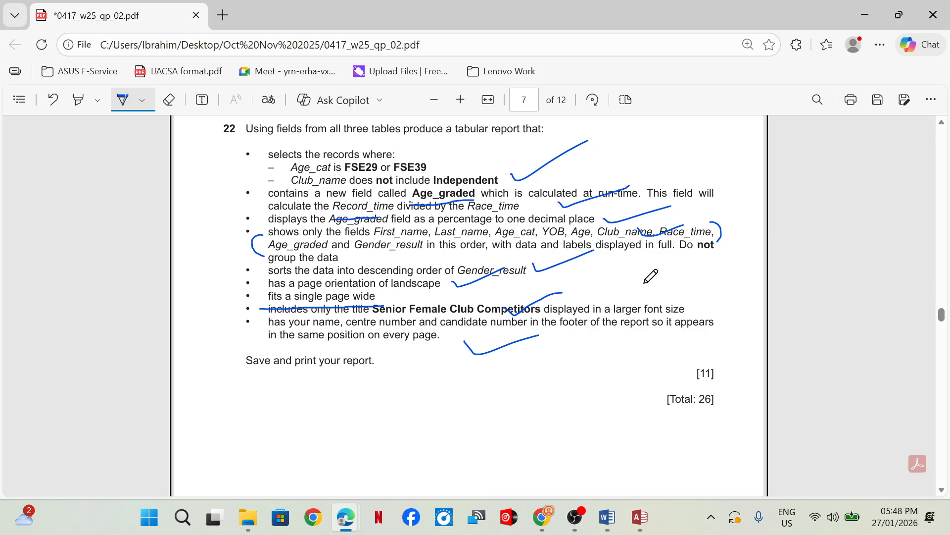
pyautogui.scroll(-2, 458, 248)
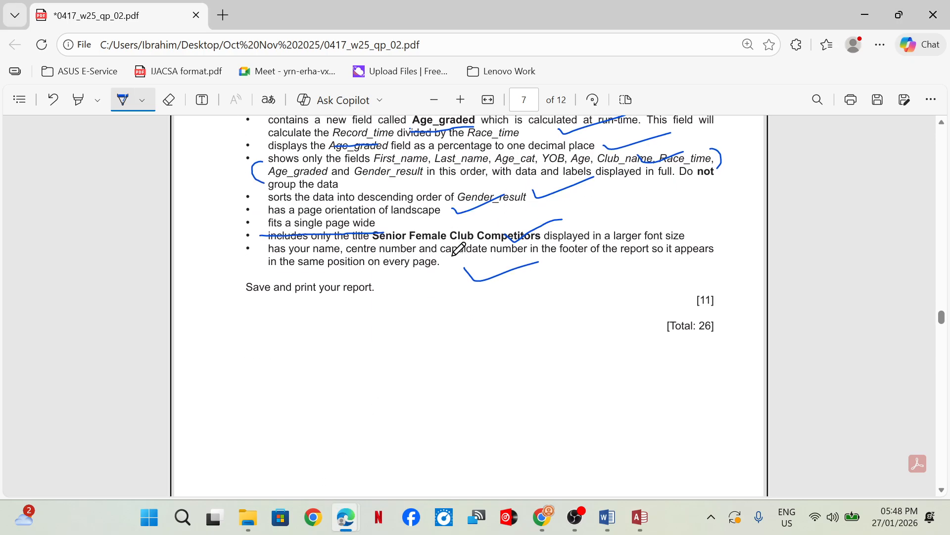
pyautogui.scroll(-8, 458, 248)
pyautogui.scroll(10, 444, 312)
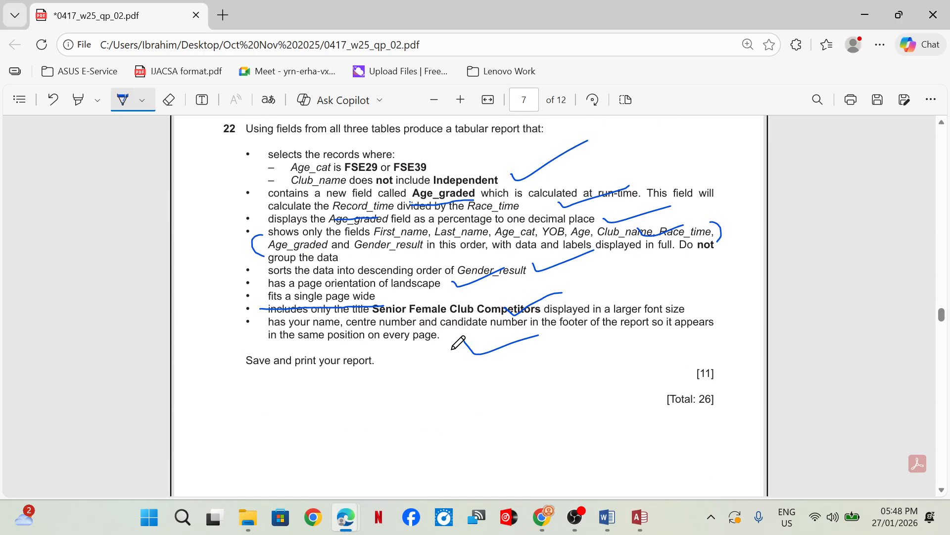
# Step: Switch back to Access, inspect both pages of the Senior Female Club Competitors report in Print Preview, and close the preview
pyautogui.moveTo(647, 503)
pyautogui.click(659, 456)
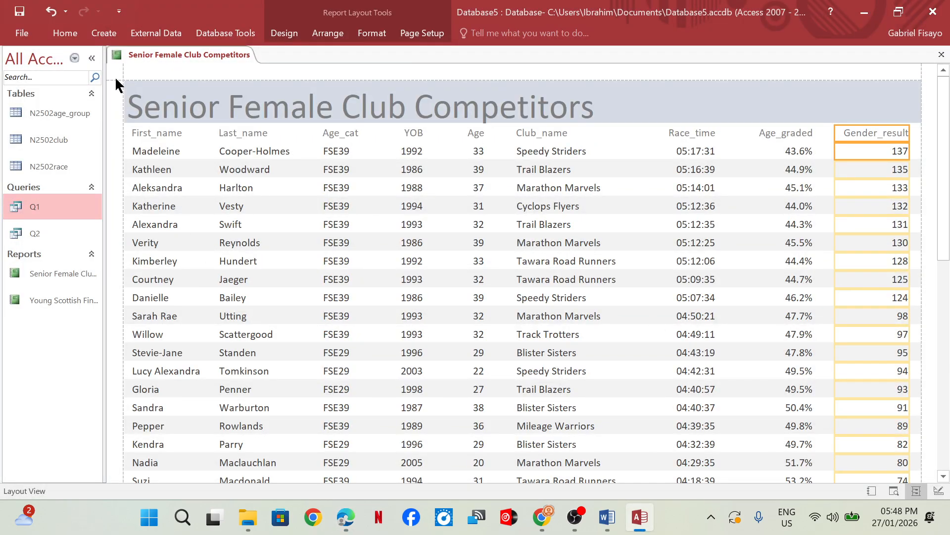
pyautogui.click(65, 33)
pyautogui.click(12, 75)
pyautogui.click(44, 144)
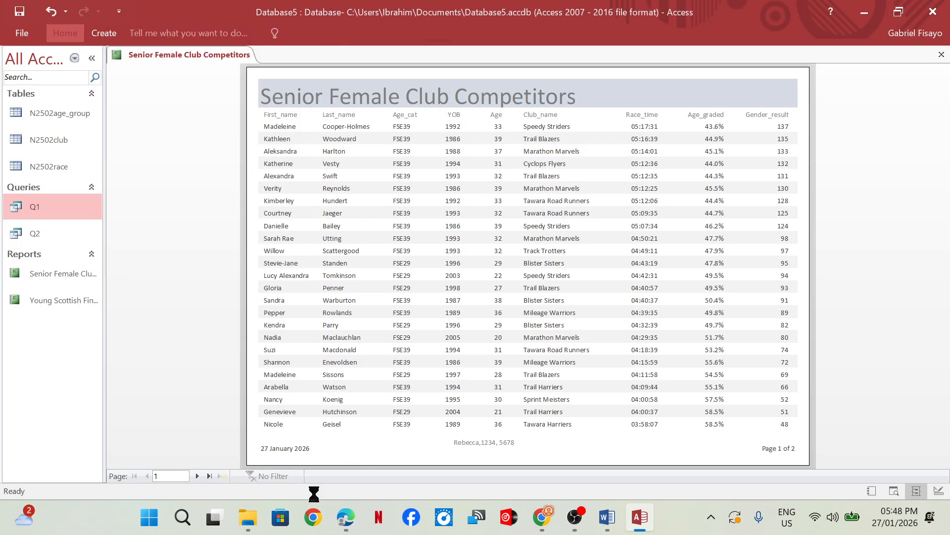
pyautogui.click(197, 476)
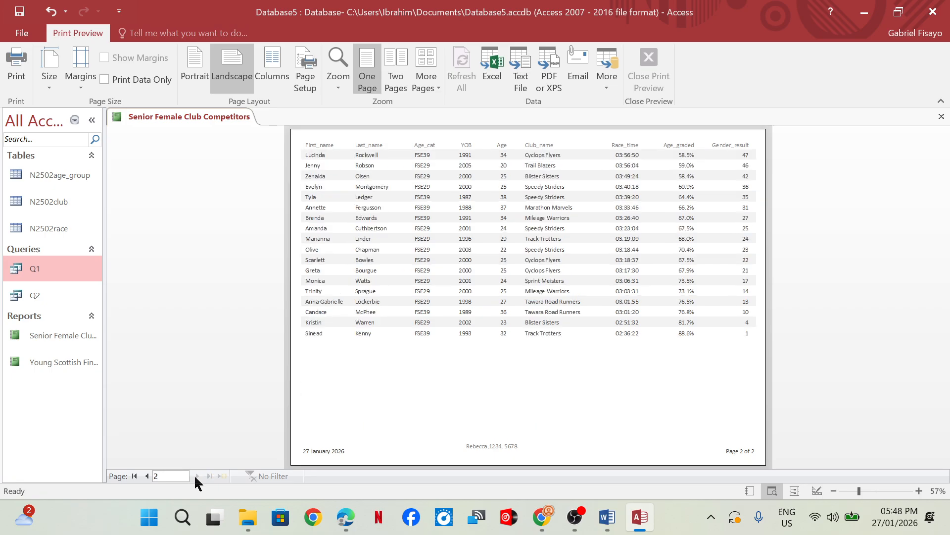
pyautogui.click(147, 476)
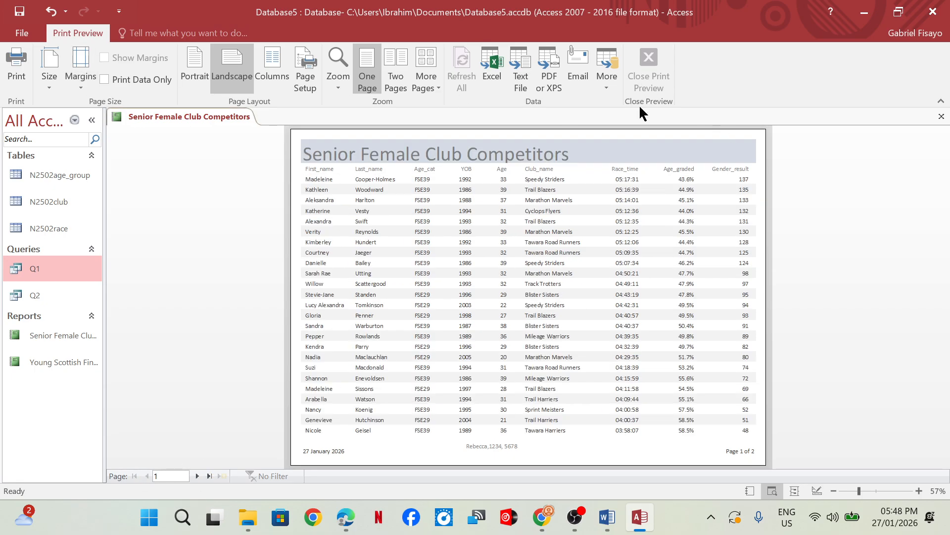
pyautogui.click(648, 82)
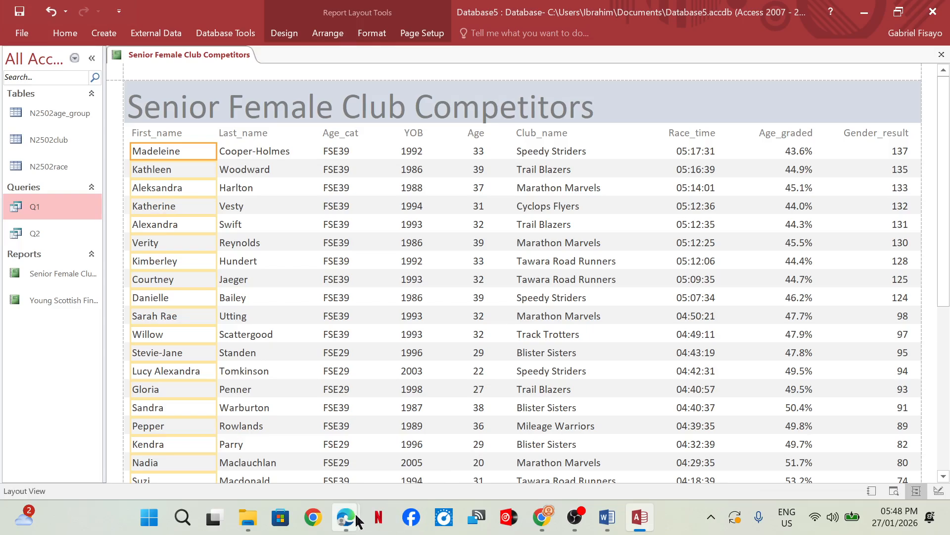
# Step: Switch to the exam paper in Edge and review question 22's bullet points against the arranged report
pyautogui.moveTo(358, 520)
pyautogui.click(314, 439)
pyautogui.scroll(-10, 661, 359)
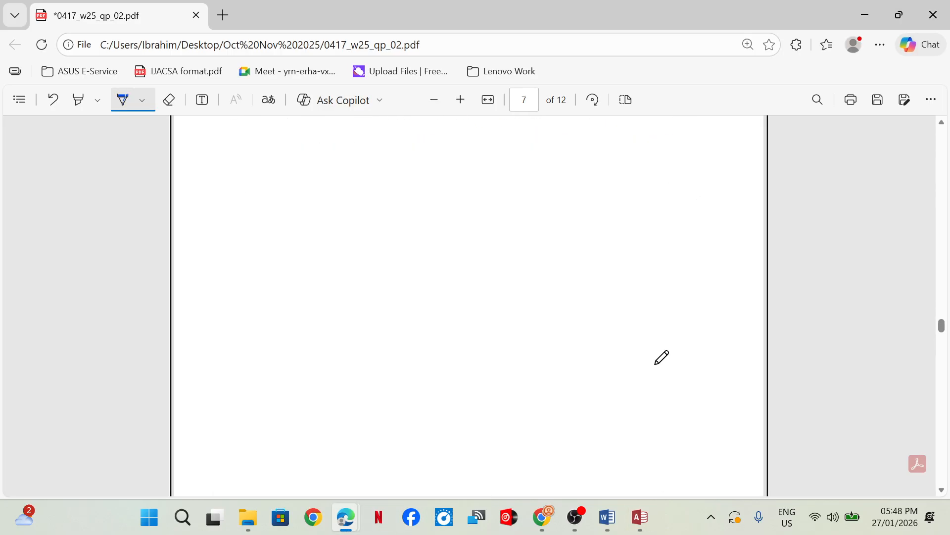
pyautogui.scroll(5, 661, 357)
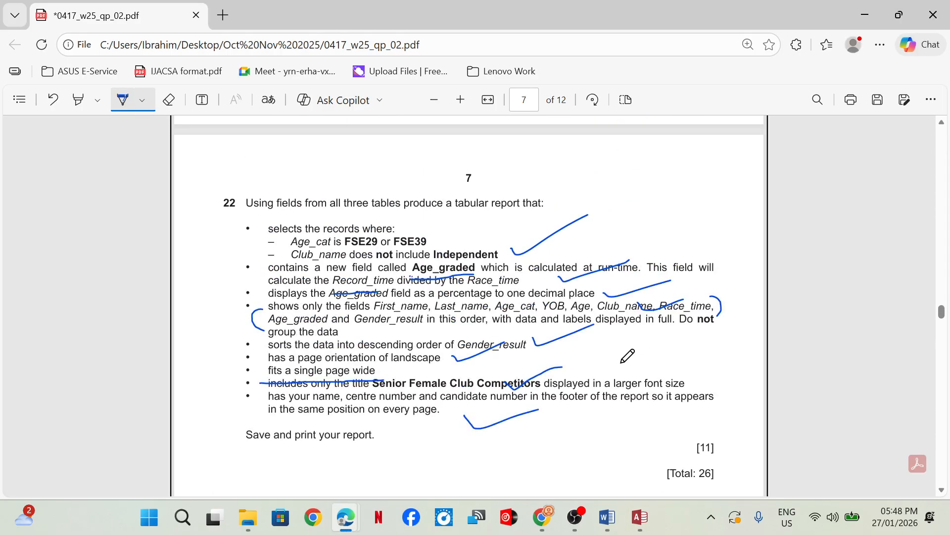